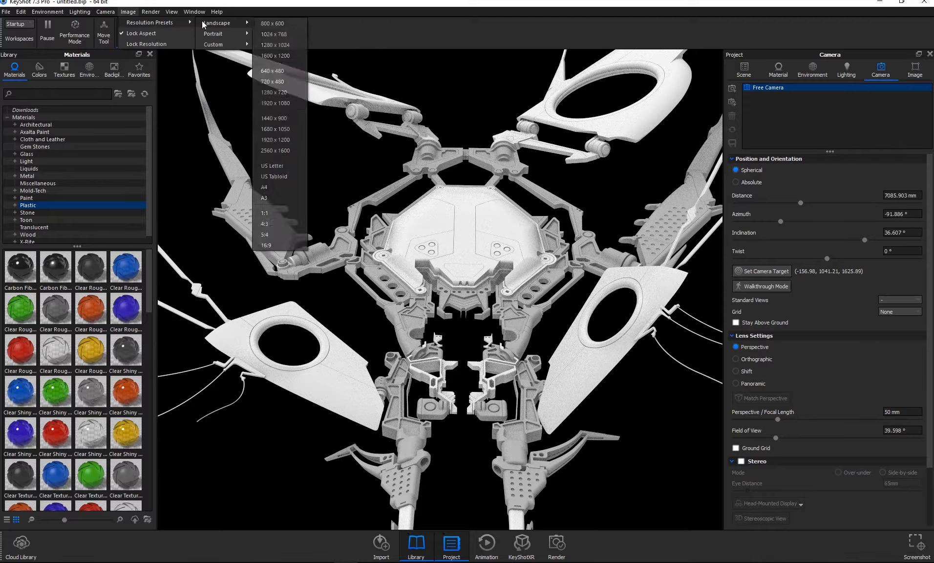
# Orbit the camera to a lower, angled view across the model's body and wings
pyautogui.click(171, 12)
pyautogui.moveTo(640, 166)
pyautogui.mouseDown()
pyautogui.moveTo(632, 192)
pyautogui.moveTo(630, 151)
pyautogui.mouseUp()
pyautogui.scroll(-3, 758, 471)
pyautogui.moveTo(279, 244); pyautogui.dragTo(229, 174)
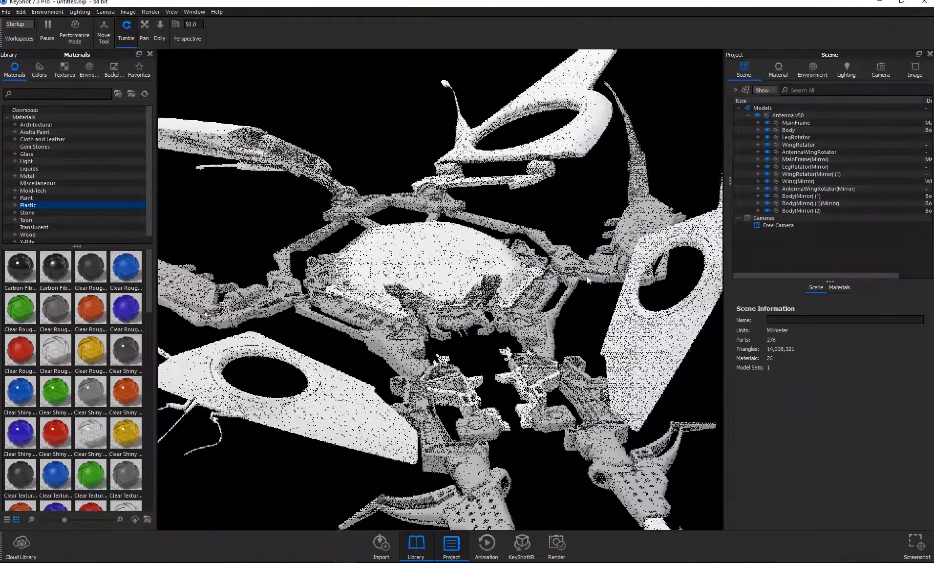
pyautogui.moveTo(587, 276); pyautogui.dragTo(54, 37)
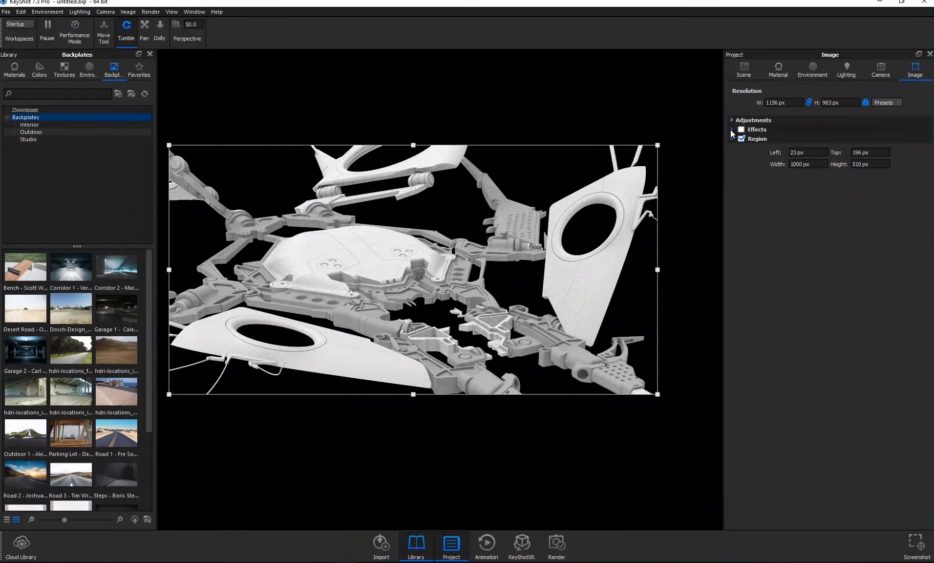
# Enlarge the render region to 1130 × 598 px, hide the library and tilt the camera to a flatter view
pyautogui.moveTo(658, 394); pyautogui.dragTo(721, 437)
pyautogui.press('m')
pyautogui.moveTo(442, 462)
pyautogui.mouseDown()
pyautogui.moveTo(473, 470)
pyautogui.moveTo(480, 410)
pyautogui.moveTo(424, 475)
pyautogui.moveTo(433, 446)
pyautogui.mouseUp()
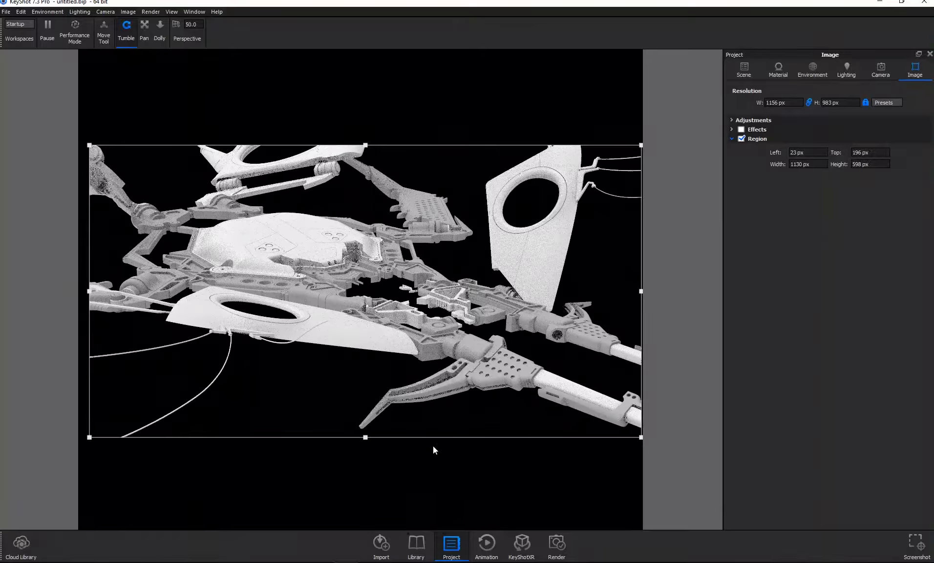
# Reduce the camera's focal length to about 33 mm and orbit toward the front of the body
pyautogui.click(880, 70)
pyautogui.moveTo(772, 351); pyautogui.dragTo(762, 352)
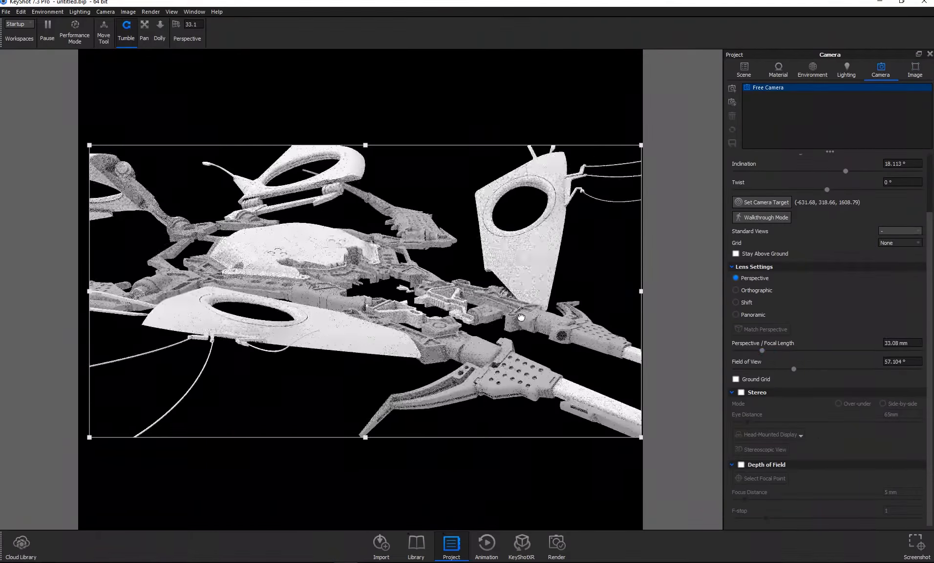
pyautogui.click(915, 70)
pyautogui.moveTo(494, 475); pyautogui.dragTo(449, 506)
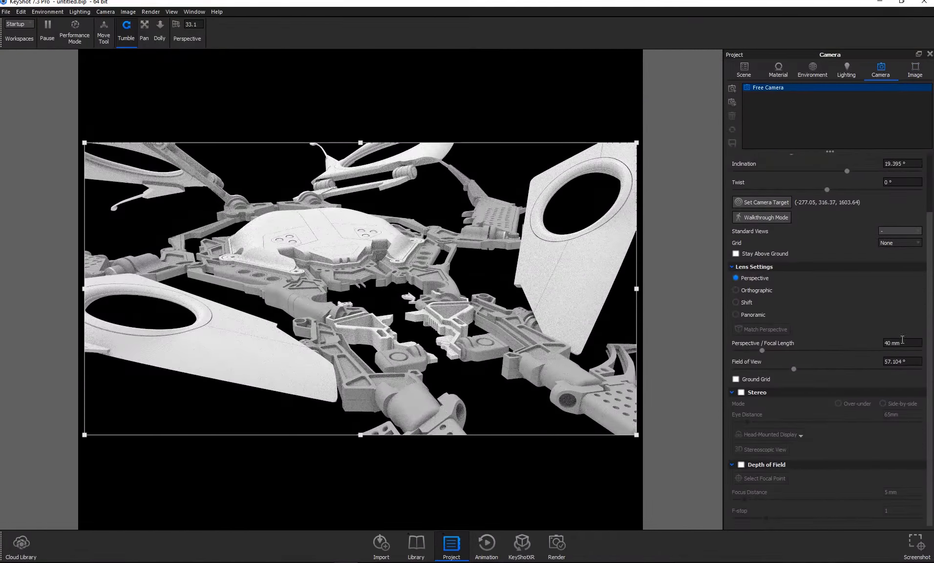
# Set the camera's perspective focal length to 40 mm
pyautogui.press('Return')
pyautogui.moveTo(903, 342); pyautogui.dragTo(884, 344)
pyautogui.write('50')
pyautogui.press('Return')
pyautogui.press('Return')
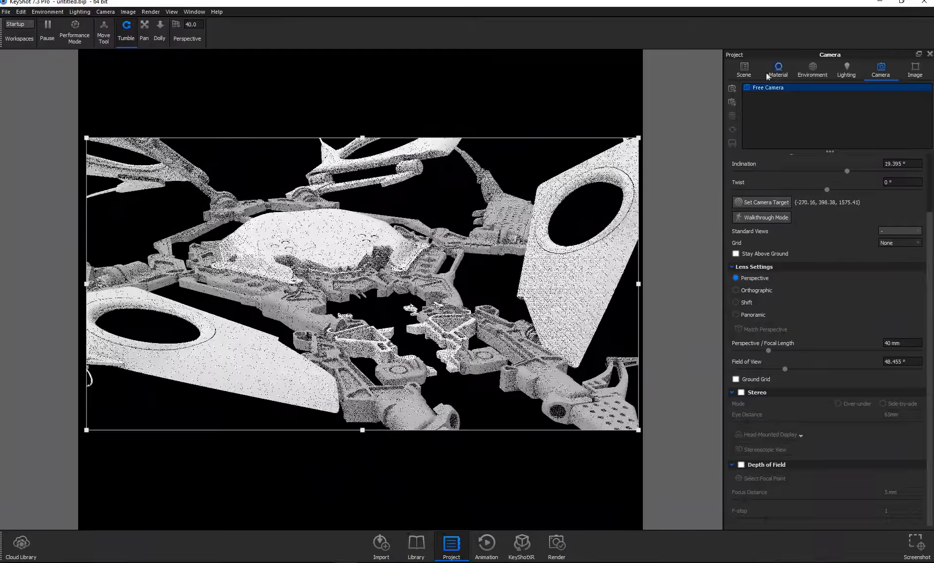
# Bring up the material library as a floating window and reframe the camera closely on the body and front arms
pyautogui.click(743, 70)
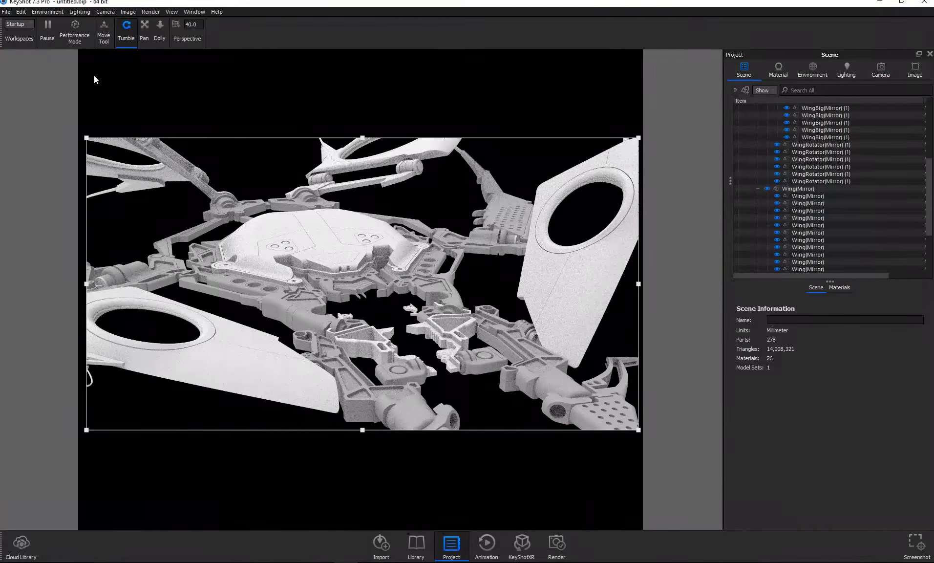
pyautogui.click(194, 12)
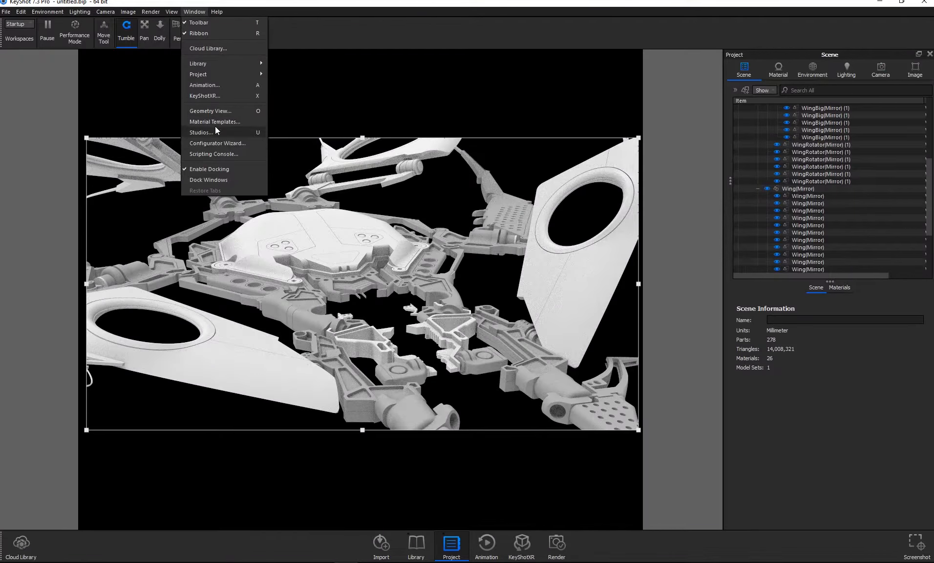
pyautogui.click(219, 67)
pyautogui.moveTo(432, 130); pyautogui.dragTo(583, 451)
pyautogui.moveTo(713, 410); pyautogui.dragTo(720, 413)
pyautogui.moveTo(430, 467); pyautogui.dragTo(427, 449)
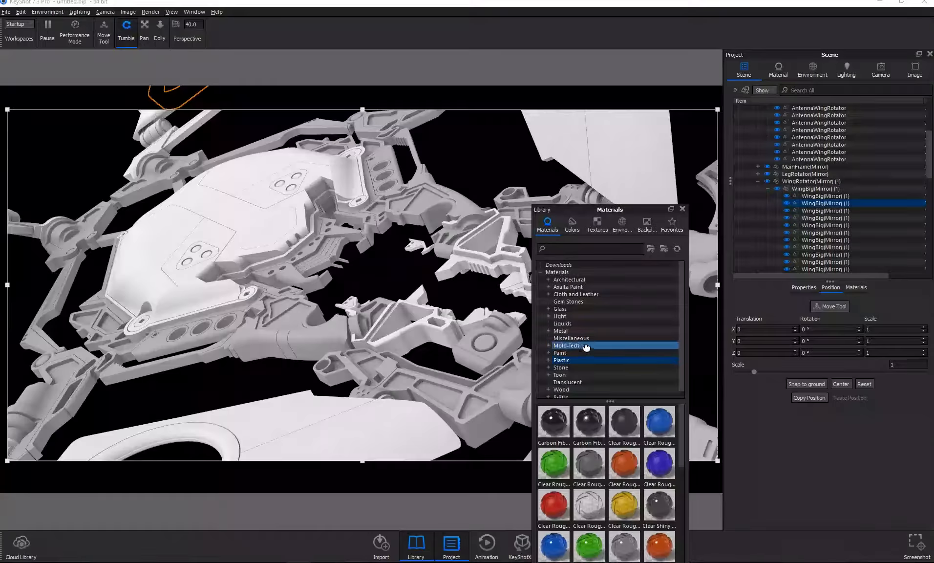
# Apply the Metal Brushed 90° Black material to the frame and front arm parts, linking the duplicate materials
pyautogui.click(571, 330)
pyautogui.moveTo(589, 421)
pyautogui.mouseDown()
pyautogui.moveTo(317, 370)
pyautogui.moveTo(303, 342)
pyautogui.mouseUp()
pyautogui.scroll(-8, 660, 464)
pyautogui.moveTo(588, 463); pyautogui.dragTo(303, 341)
pyautogui.moveTo(440, 369); pyautogui.dragTo(440, 377)
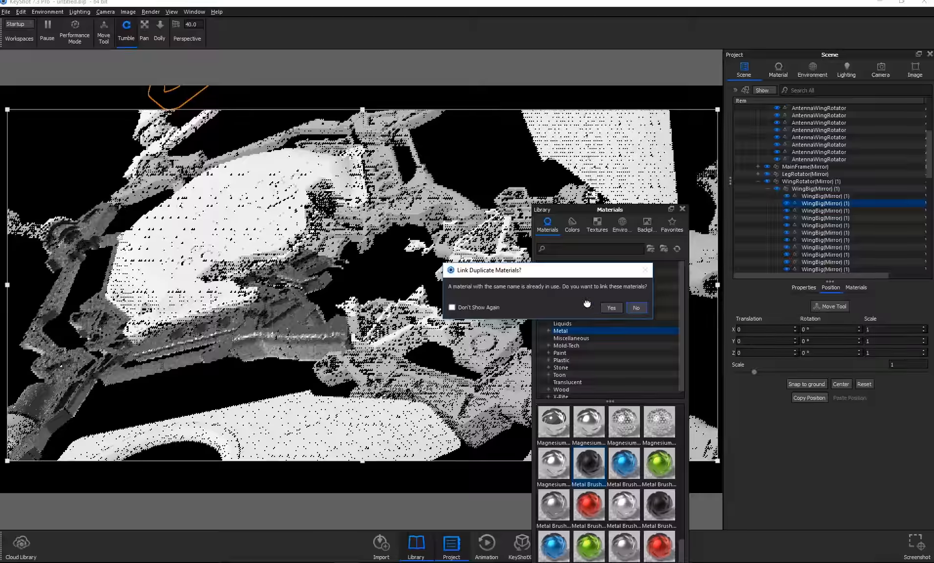
pyautogui.click(613, 307)
pyautogui.moveTo(588, 463); pyautogui.dragTo(482, 345)
pyautogui.click(612, 307)
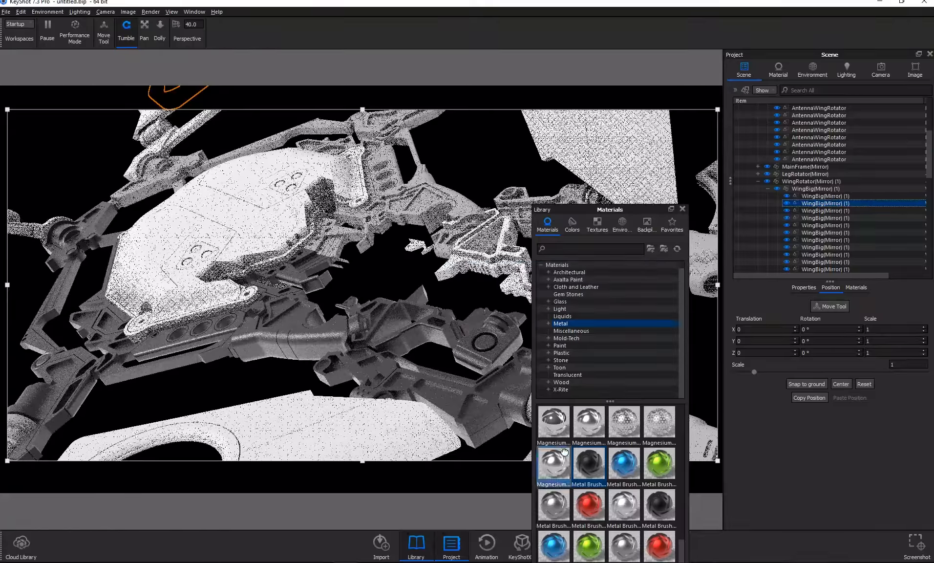
# Apply the silver Metal Textured material to the body shell and wing, linking the duplicate materials
pyautogui.scroll(-5, 655, 513)
pyautogui.moveTo(624, 505); pyautogui.dragTo(439, 263)
pyautogui.click(611, 307)
pyautogui.moveTo(624, 506); pyautogui.dragTo(275, 224)
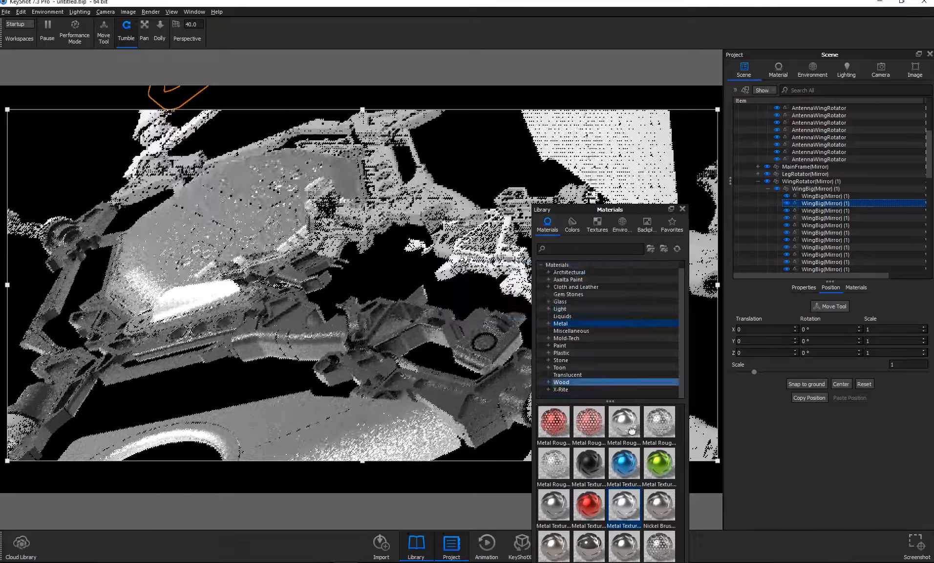
pyautogui.click(613, 307)
# Apply the black brushed metal to the remaining arm, joint and leg parts, linking duplicates, and move the library out of the way
pyautogui.moveTo(598, 210); pyautogui.dragTo(682, 190)
pyautogui.scroll(-5, 698, 515)
pyautogui.moveTo(677, 452); pyautogui.dragTo(490, 271)
pyautogui.click(611, 307)
pyautogui.moveTo(673, 447)
pyautogui.mouseDown()
pyautogui.moveTo(391, 167)
pyautogui.moveTo(558, 283)
pyautogui.mouseUp()
pyautogui.click(610, 307)
pyautogui.click(611, 307)
pyautogui.moveTo(673, 447)
pyautogui.mouseDown()
pyautogui.moveTo(337, 258)
pyautogui.moveTo(352, 315)
pyautogui.mouseUp()
pyautogui.click(611, 306)
pyautogui.click(611, 306)
pyautogui.moveTo(667, 445); pyautogui.dragTo(600, 425)
pyautogui.moveTo(46, 235); pyautogui.dragTo(47, 234)
pyautogui.moveTo(676, 192); pyautogui.dragTo(264, 506)
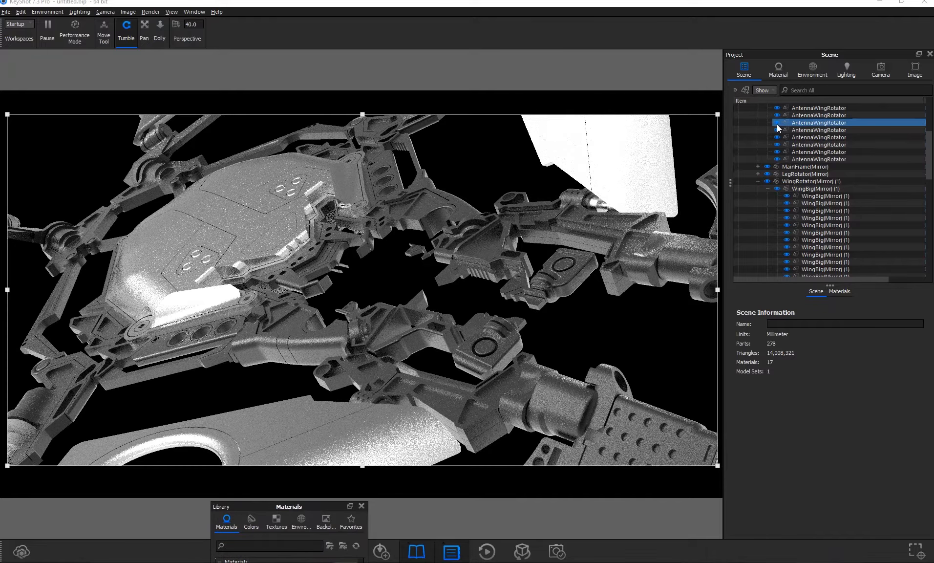
# Link the duplicate Metal Brushed materials in the scene into one material
pyautogui.click(840, 291)
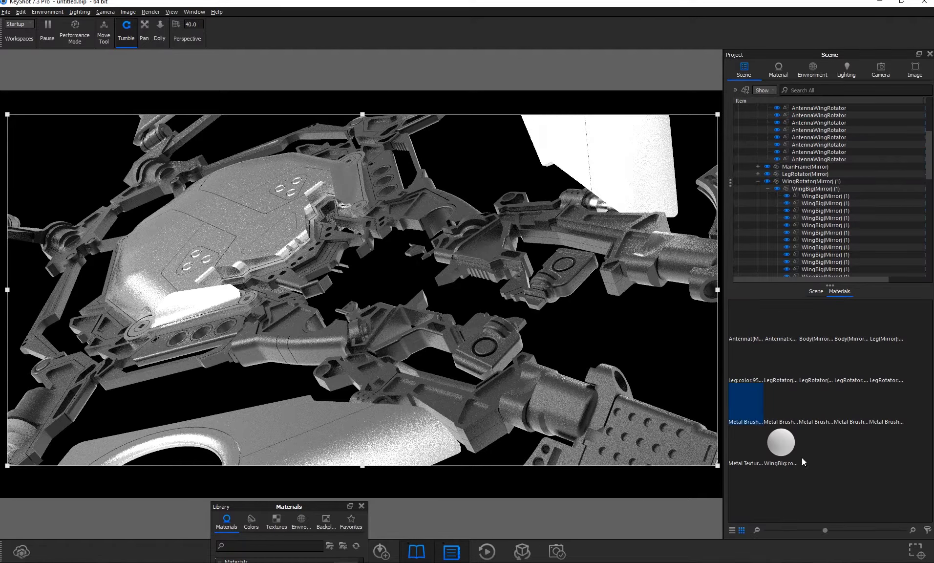
pyautogui.rightClick(774, 402)
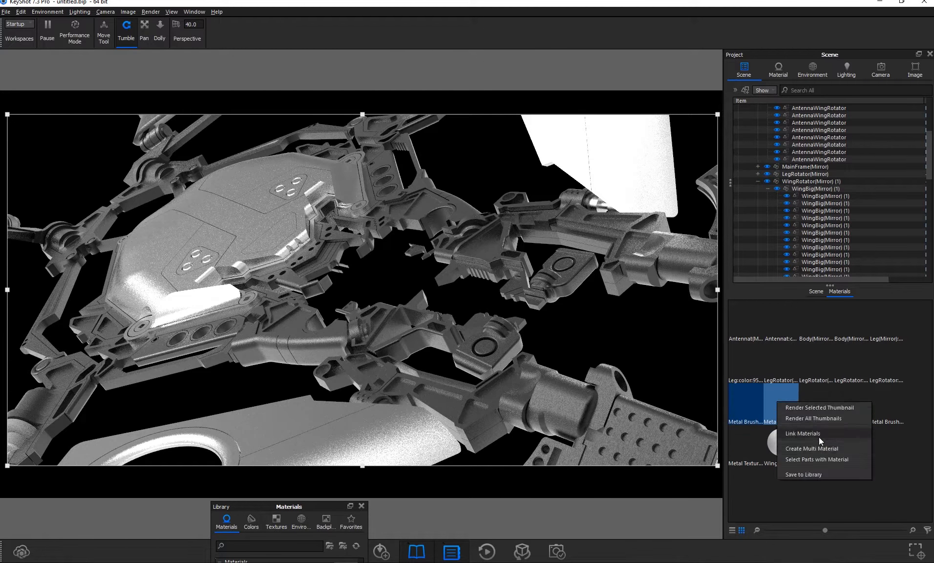
pyautogui.click(819, 436)
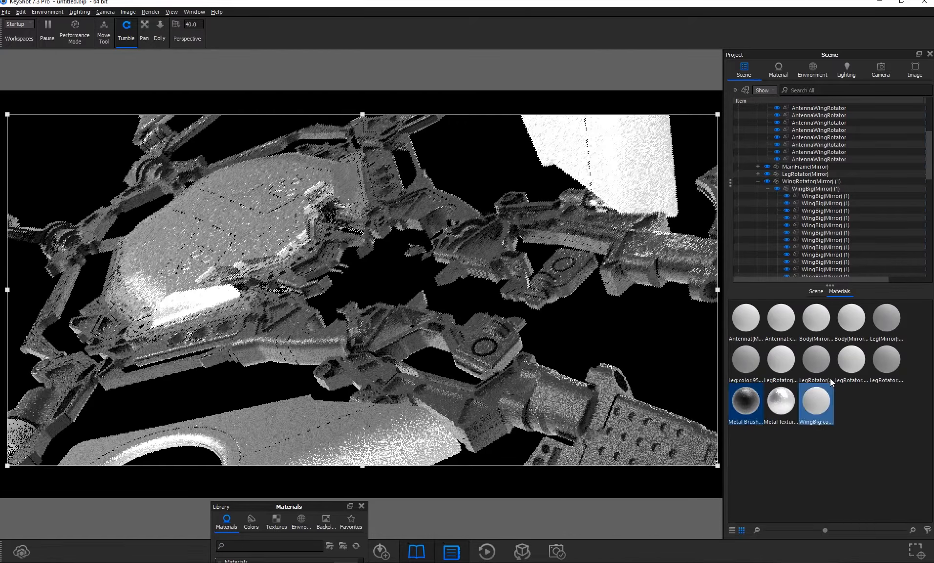
# Set the rounded edges radius of the front AntennaWingRotator arm part to 5 mm
pyautogui.doubleClick(746, 402)
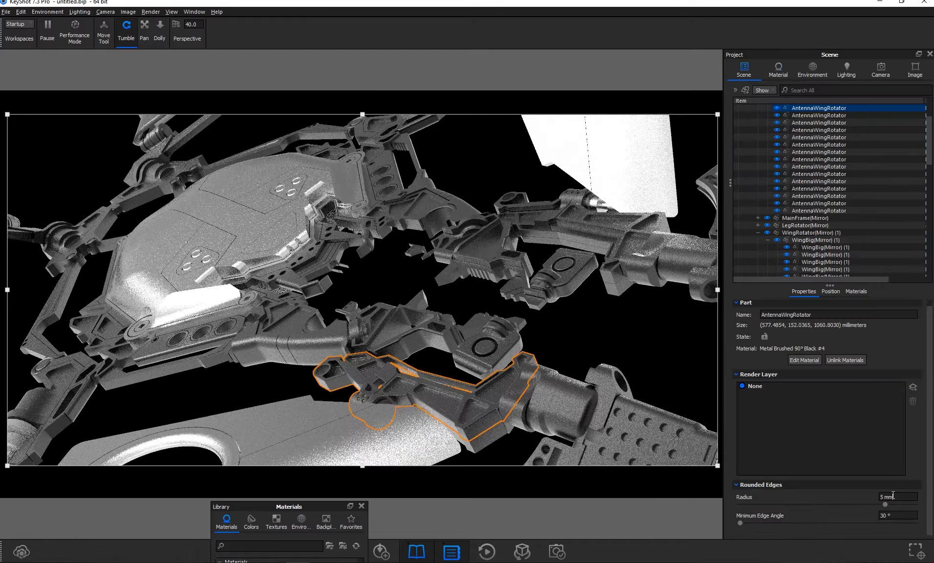
pyautogui.write('0')
pyautogui.press('Return')
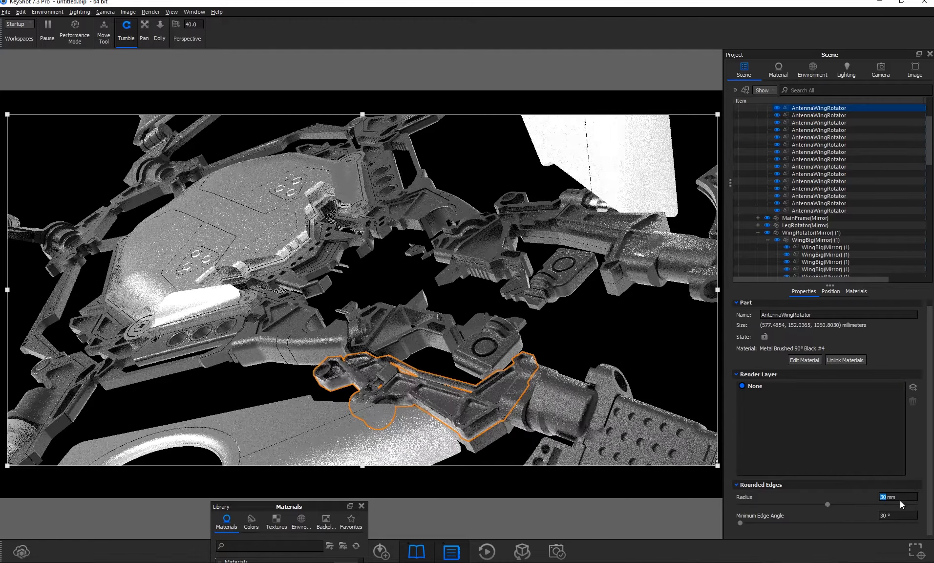
pyautogui.moveTo(897, 498); pyautogui.dragTo(843, 489)
pyautogui.write('5')
pyautogui.press('Return')
# Expand the MainFrame, Body, LegRotator and WingRotator groups in the scene tree
pyautogui.scroll(2, 831, 186)
pyautogui.click(826, 182)
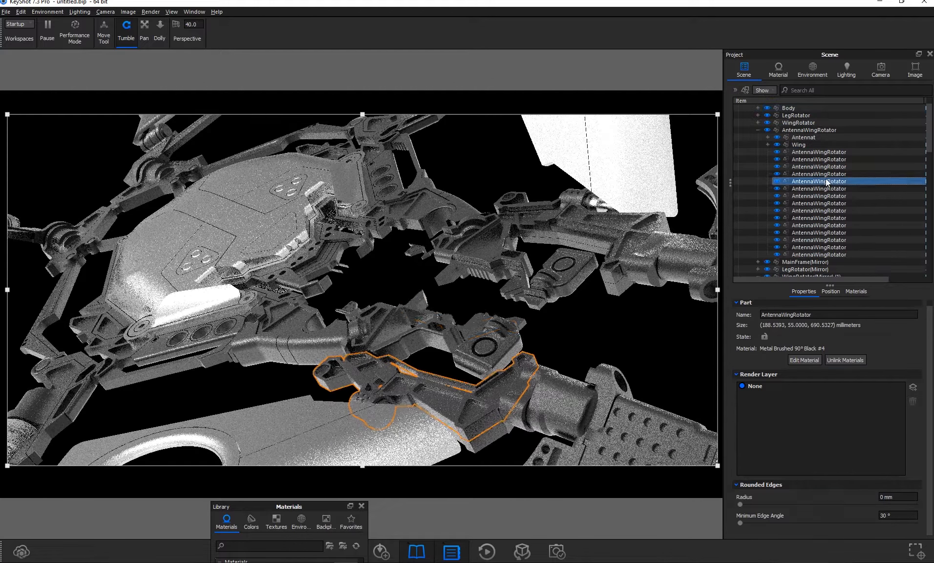
pyautogui.hotkey('ctrl', 'a')
pyautogui.scroll(1, 826, 158)
pyautogui.click(845, 174)
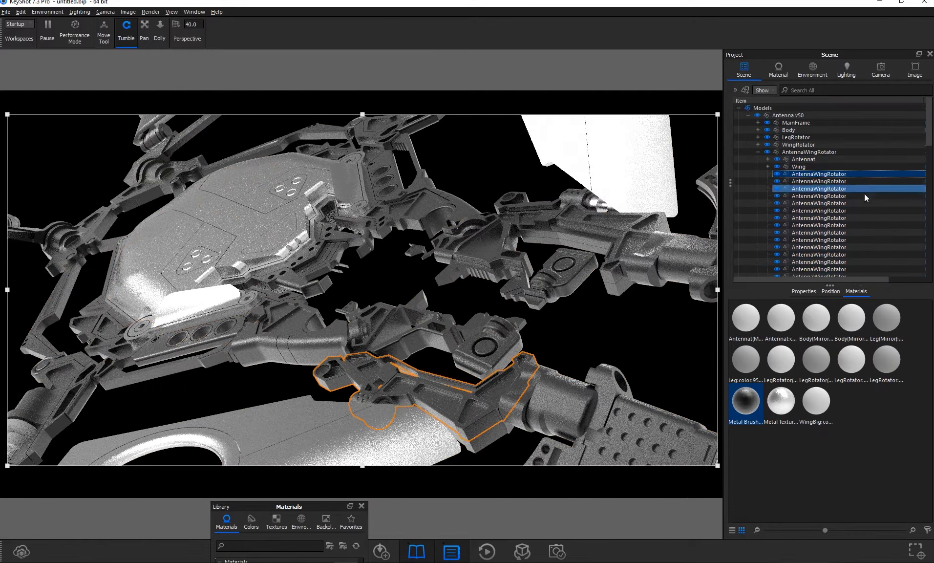
pyautogui.click(758, 145)
pyautogui.click(758, 137)
pyautogui.click(758, 130)
pyautogui.click(758, 123)
# Select all the MainFrame parts and show their properties
pyautogui.click(806, 130)
pyautogui.scroll(-13, 806, 142)
pyautogui.keyDown('shift'); pyautogui.click(805, 152); pyautogui.keyUp('shift')
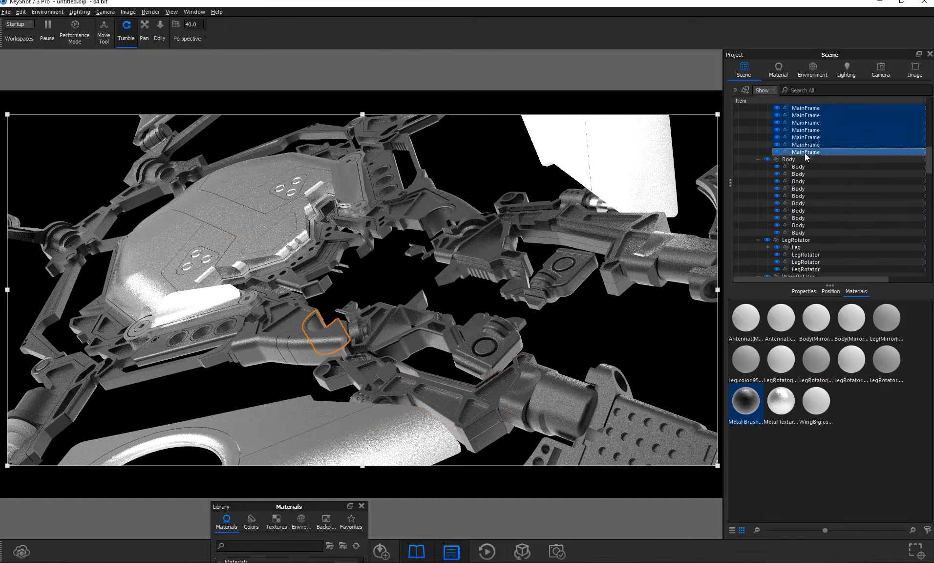
pyautogui.click(803, 292)
# Select all the parts in the Body group and set their rounded edges radius to 3 mm
pyautogui.click(798, 167)
pyautogui.keyDown('shift'); pyautogui.click(799, 232); pyautogui.keyUp('shift')
pyautogui.moveTo(897, 494); pyautogui.dragTo(860, 494)
pyautogui.write('3')
pyautogui.press('Return')
# Set the rounded edges radius of all Leg and LegRotator parts to 3 mm
pyautogui.click(796, 247)
pyautogui.click(767, 247)
pyautogui.scroll(-6, 802, 225)
pyautogui.keyDown('shift'); pyautogui.click(828, 246); pyautogui.keyUp('shift')
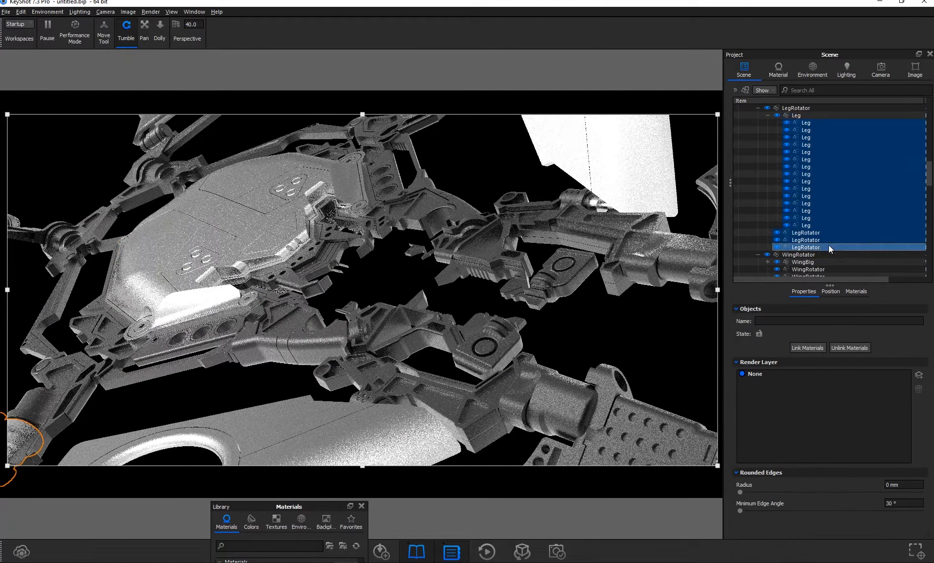
pyautogui.write('3')
pyautogui.press('Return')
# Set the rounded edges radius of WingBig and the WingRotator parts to 3 mm
pyautogui.scroll(-5, 788, 235)
pyautogui.click(802, 152)
pyautogui.keyDown('shift'); pyautogui.click(811, 204); pyautogui.keyUp('shift')
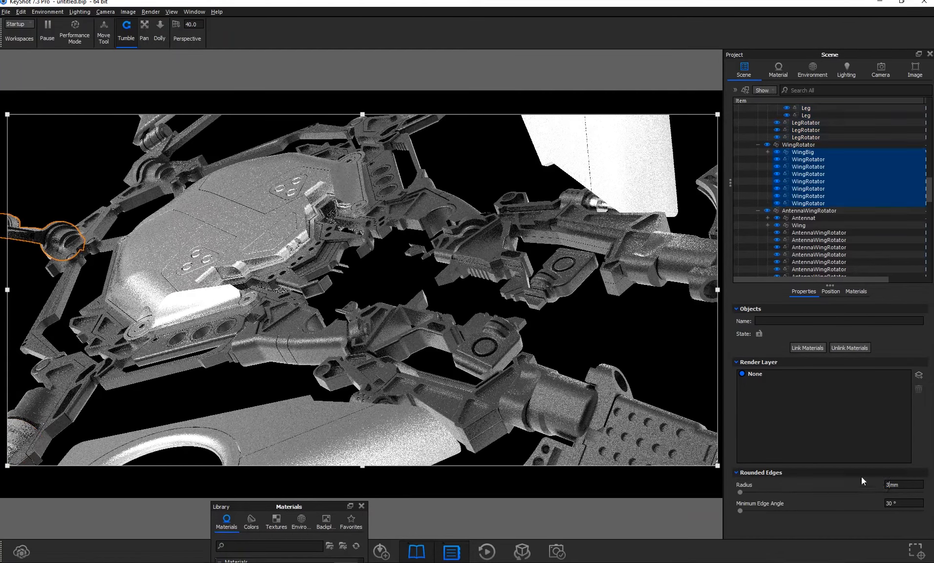
pyautogui.press('Return')
# Expand the subgroups under AntennaWingRotator and try to select the parts down through the mirrored groups
pyautogui.scroll(-2, 802, 215)
pyautogui.click(768, 180)
pyautogui.click(768, 173)
pyautogui.click(808, 181)
pyautogui.scroll(-15, 821, 235)
pyautogui.keyDown('shift'); pyautogui.click(830, 274); pyautogui.keyUp('shift')
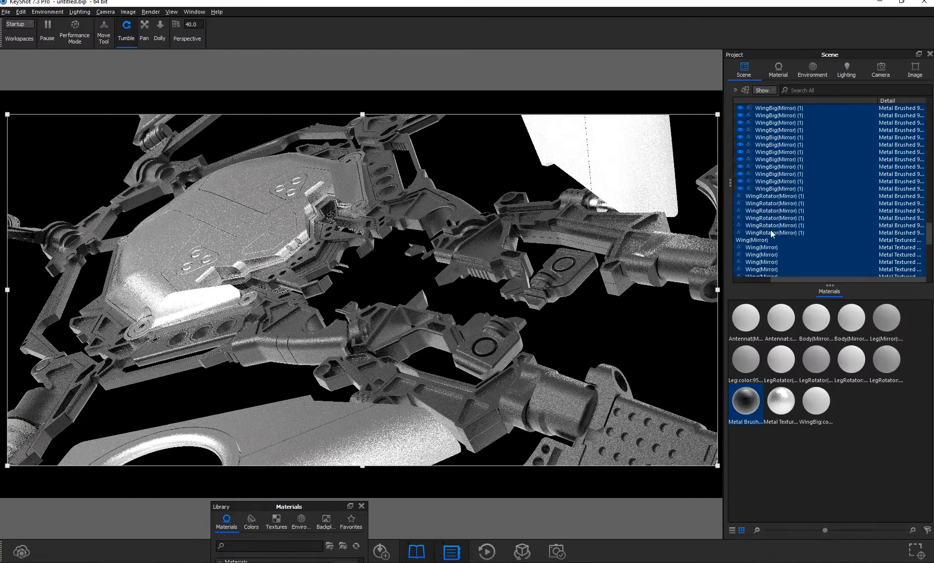
pyautogui.click(847, 192)
# Select the remaining parts through the last Body(Mirror) group, set their rounded edges radius to 4 mm and deselect them
pyautogui.scroll(2, 840, 225)
pyautogui.click(825, 210)
pyautogui.scroll(-15, 819, 185)
pyautogui.keyDown('shift'); pyautogui.click(817, 233); pyautogui.keyUp('shift')
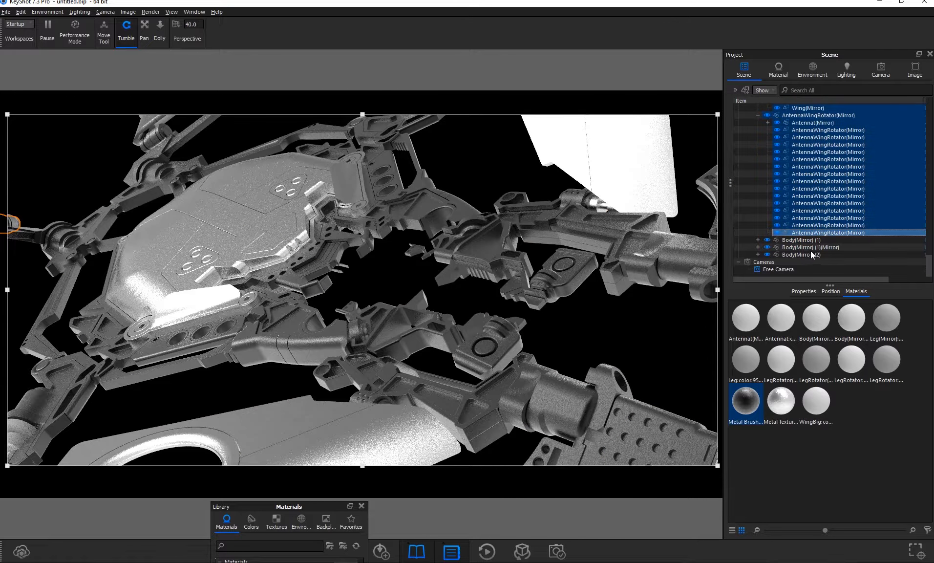
pyautogui.keyDown('shift'); pyautogui.click(811, 252); pyautogui.keyUp('shift')
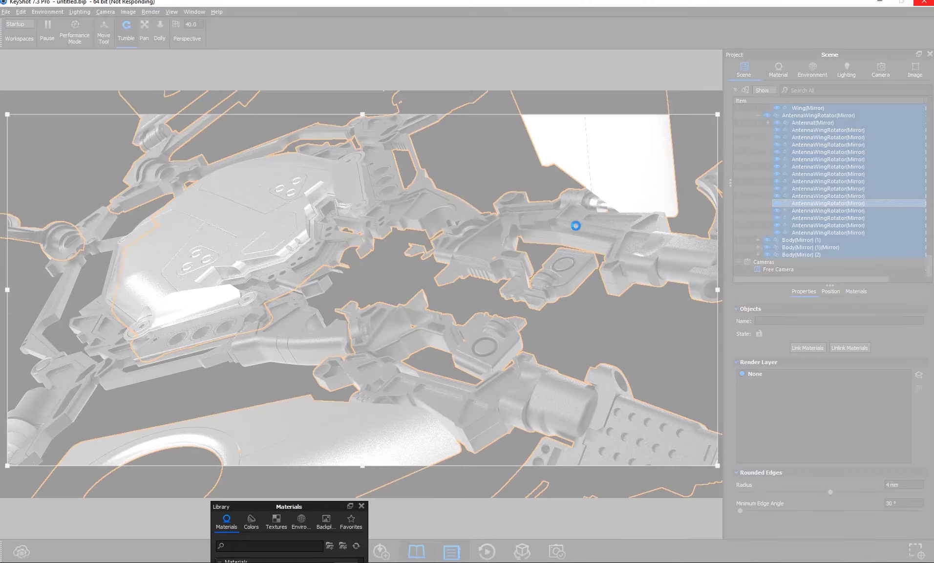
pyautogui.rightClick(561, 229)
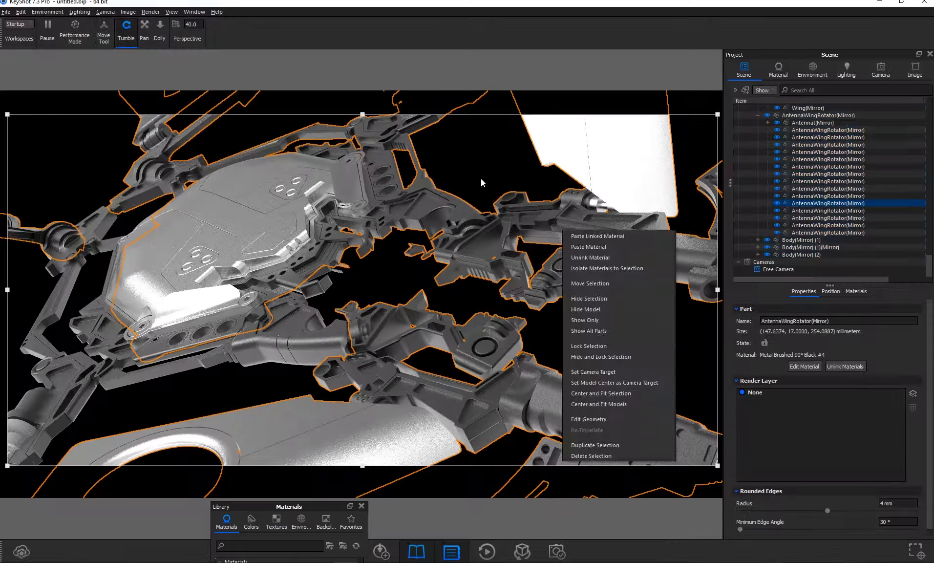
pyautogui.click(481, 178)
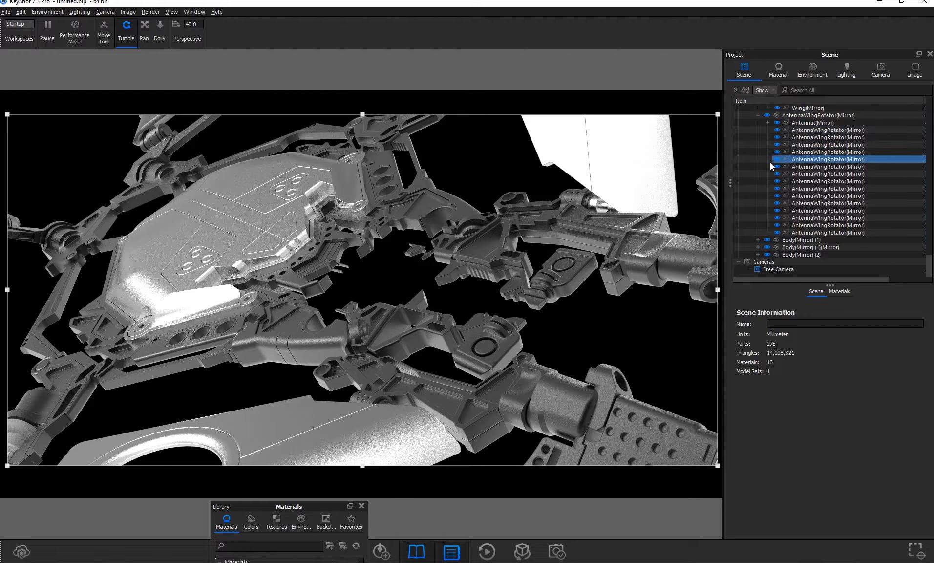
# Reposition the two AntennaWingRotator(Mirror) parts of the block on the far arm with the Move tool
pyautogui.click(569, 278)
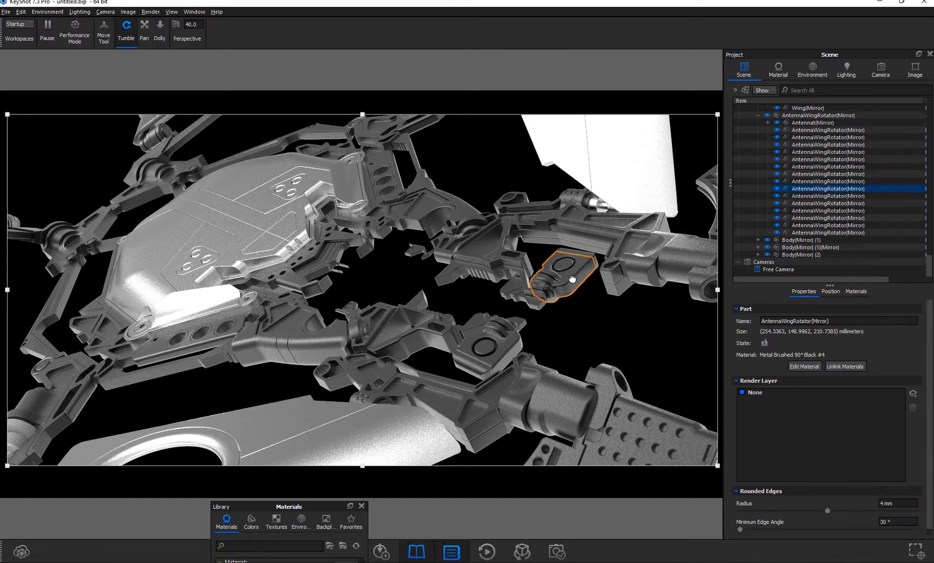
pyautogui.click(831, 291)
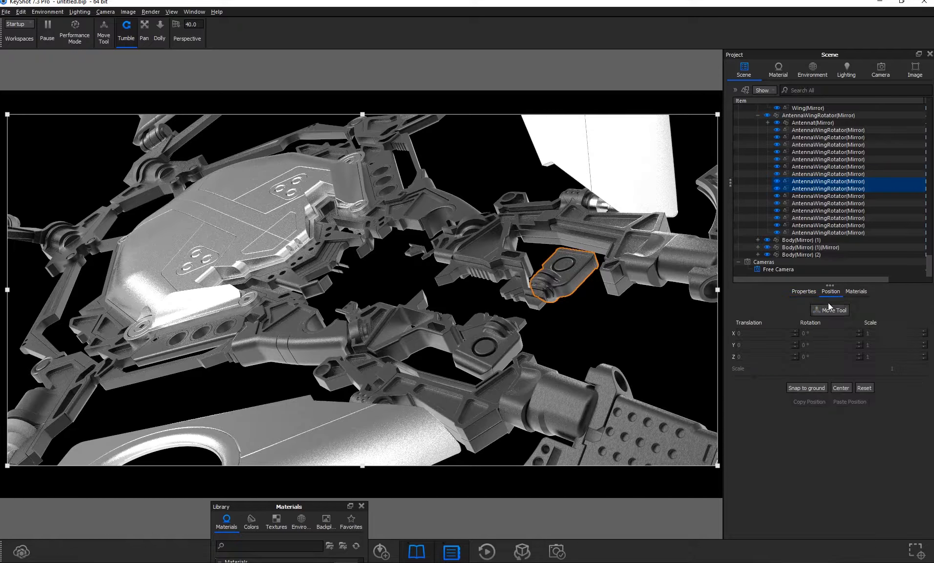
pyautogui.click(829, 309)
pyautogui.moveTo(586, 253); pyautogui.dragTo(581, 257)
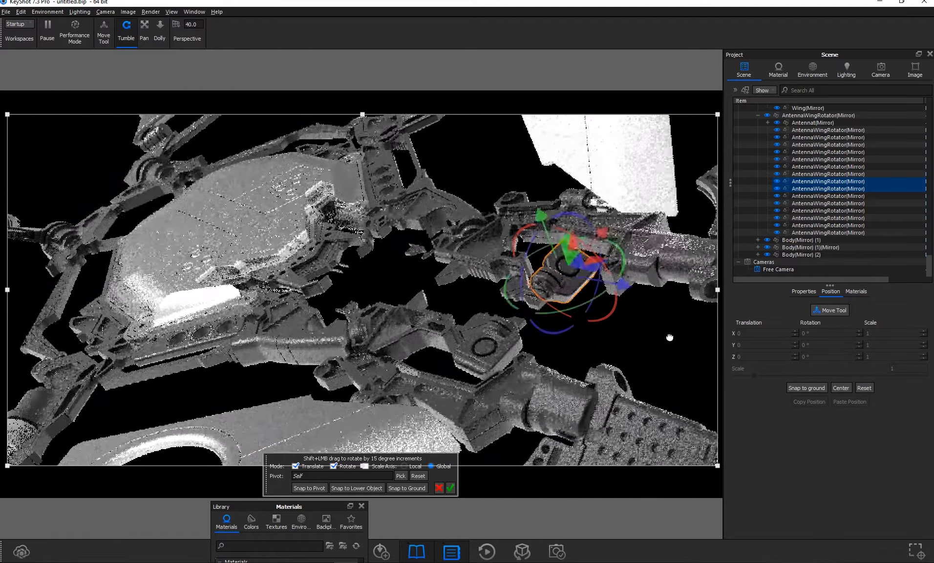
pyautogui.click(665, 337)
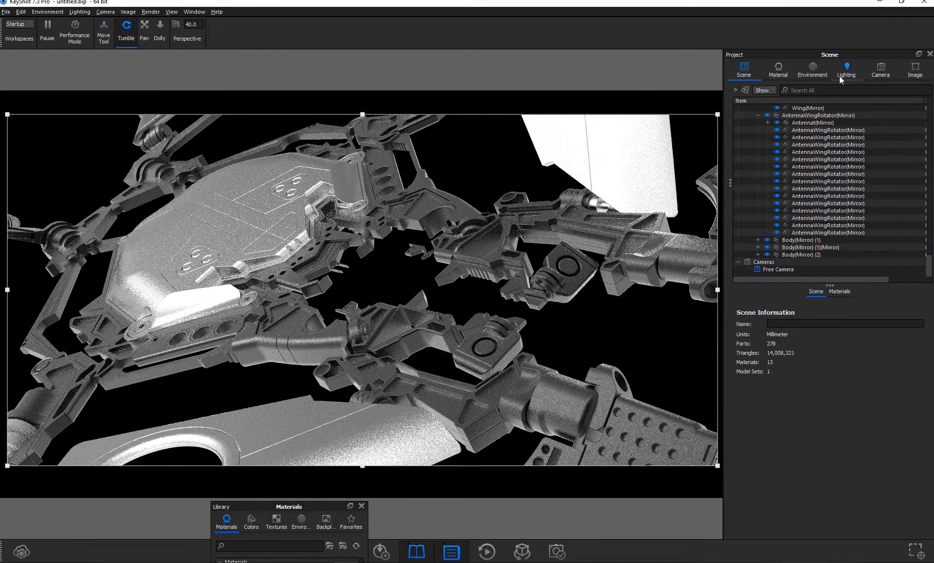
# Light the scene with the 2 Panels Tilted 4K environment from the library
pyautogui.click(812, 71)
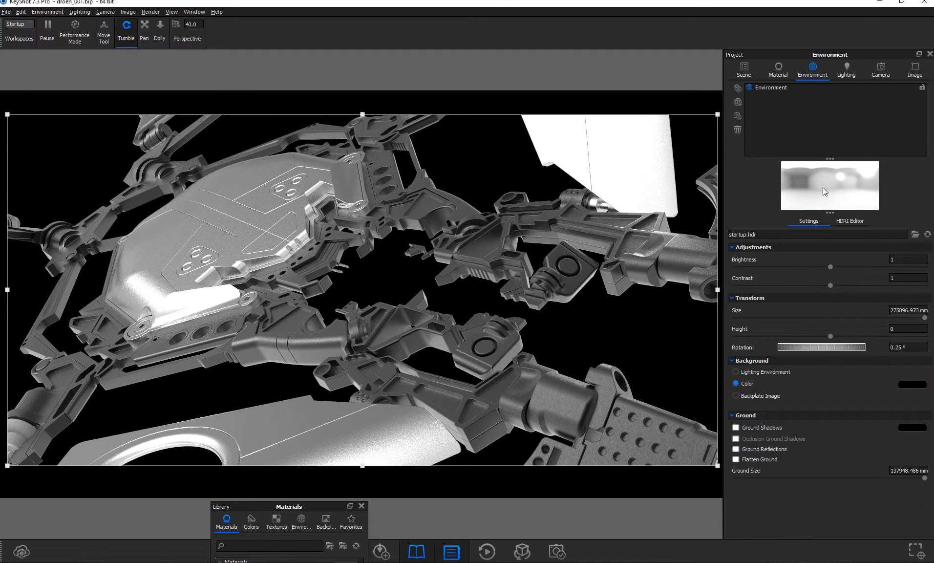
pyautogui.click(504, 126)
pyautogui.moveTo(298, 510); pyautogui.dragTo(518, 562)
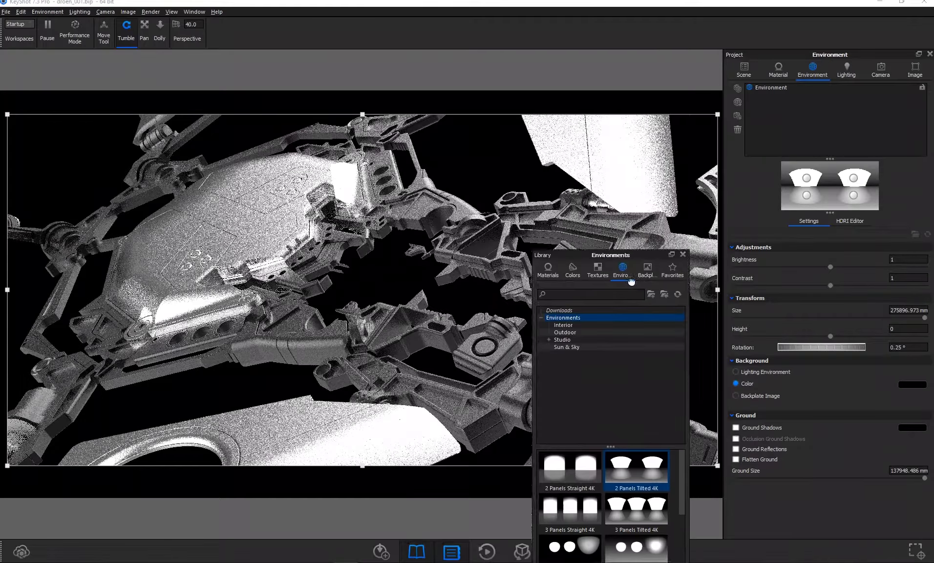
pyautogui.moveTo(631, 255); pyautogui.dragTo(642, 172)
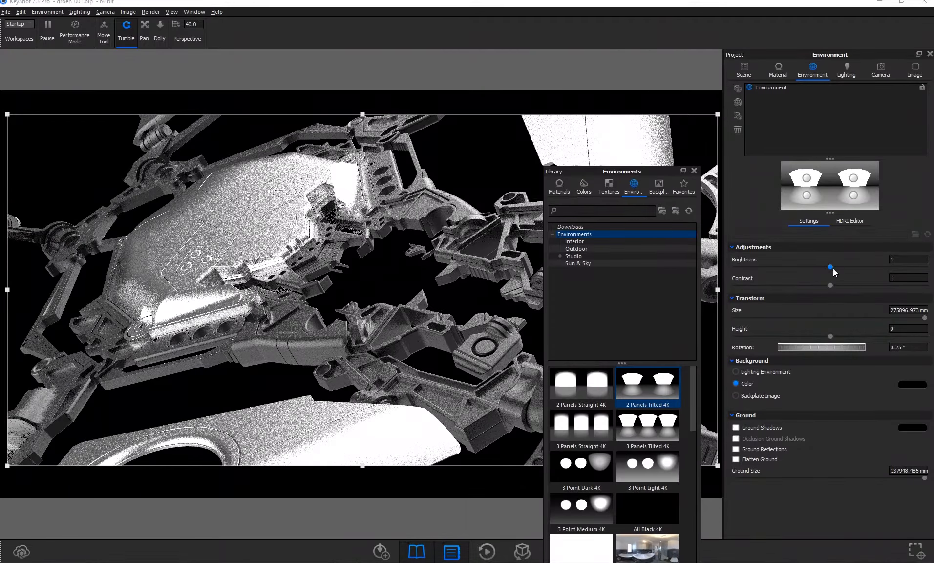
# Try the Aversis_Industrial-loading-bay_3k and Light Tent Enclosed 4K environments on the drone
pyautogui.doubleClick(601, 472)
pyautogui.moveTo(634, 171); pyautogui.dragTo(595, 107)
pyautogui.scroll(-3, 648, 356)
pyautogui.doubleClick(646, 445)
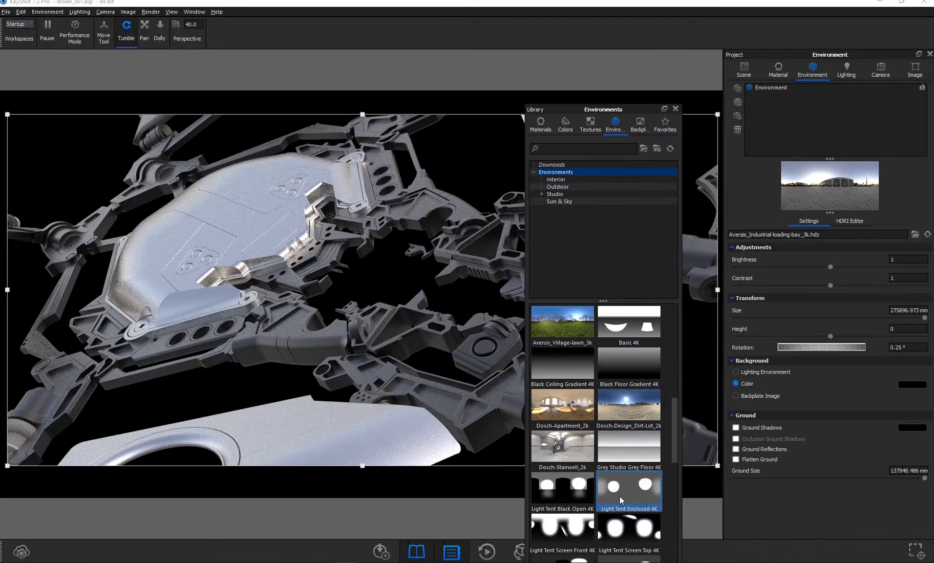
pyautogui.doubleClick(645, 492)
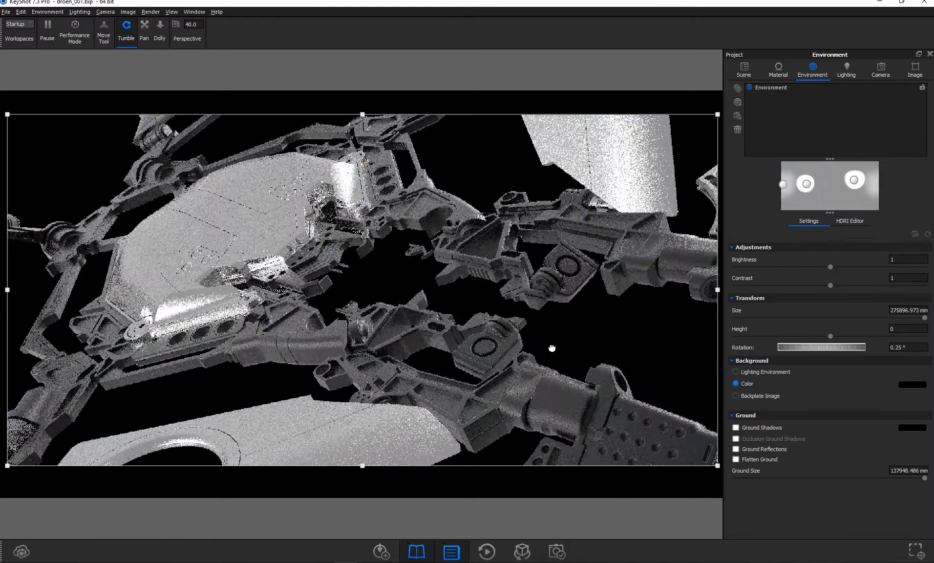
# Reopen the library and try the Studio Backdrop 4K environment on the scene
pyautogui.click(195, 12)
pyautogui.click(297, 68)
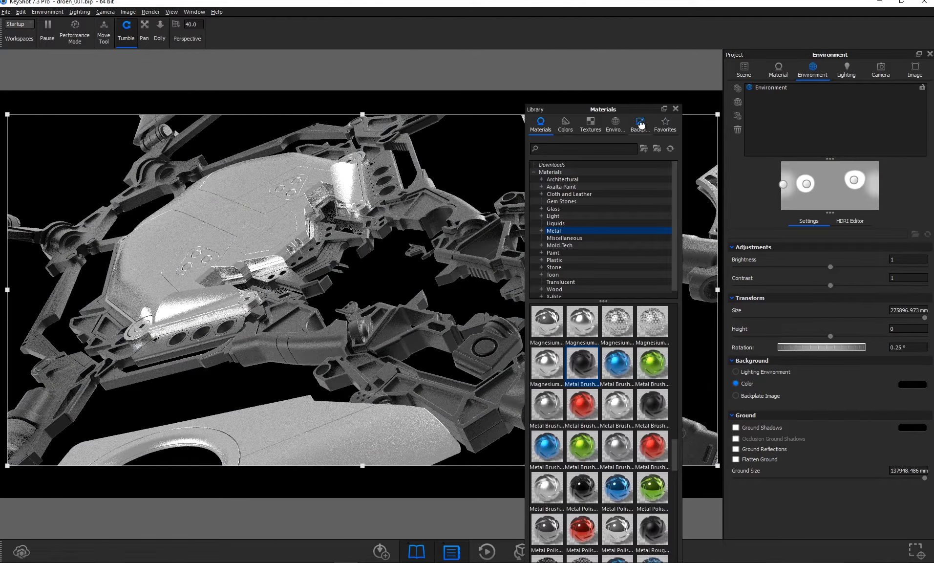
pyautogui.click(615, 128)
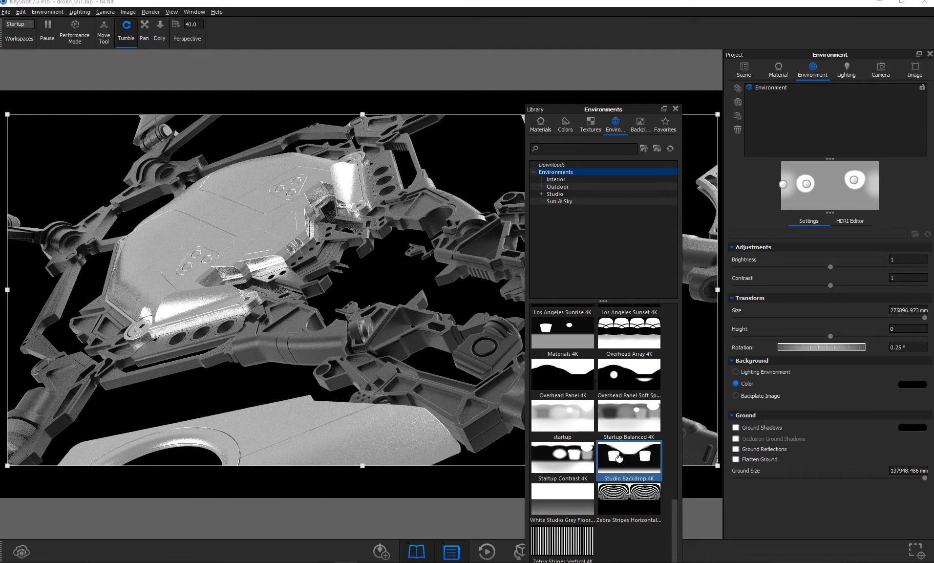
pyautogui.doubleClick(617, 462)
# Try the 3 Panels Straight 4K environment with its brightness lowered to 0.678
pyautogui.scroll(10, 608, 451)
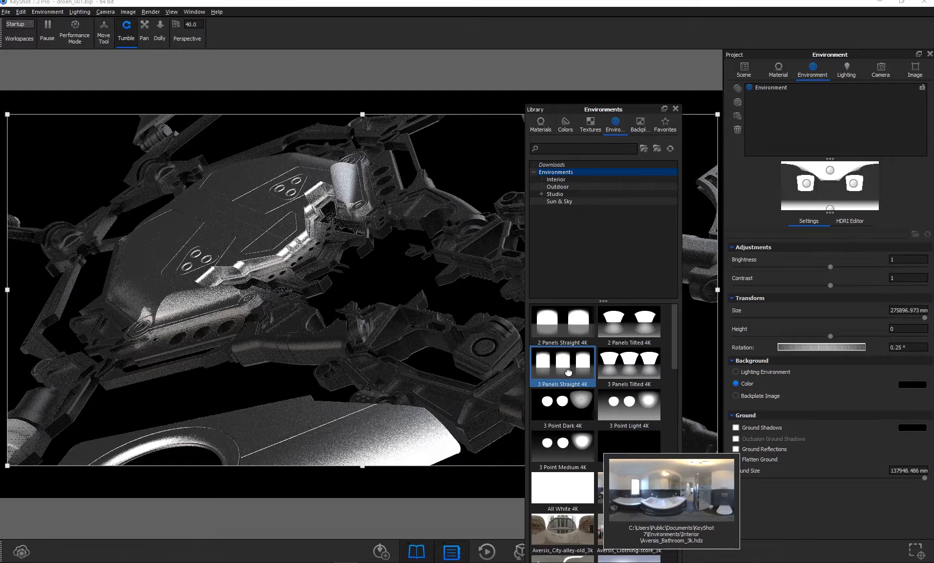
pyautogui.doubleClick(568, 372)
pyautogui.moveTo(830, 267); pyautogui.dragTo(792, 272)
# Light the scene with the Light Tent Black Open 4K environment, set its brightness to 0.936 and rotate it
pyautogui.scroll(-1, 673, 330)
pyautogui.moveTo(672, 330); pyautogui.dragTo(666, 434)
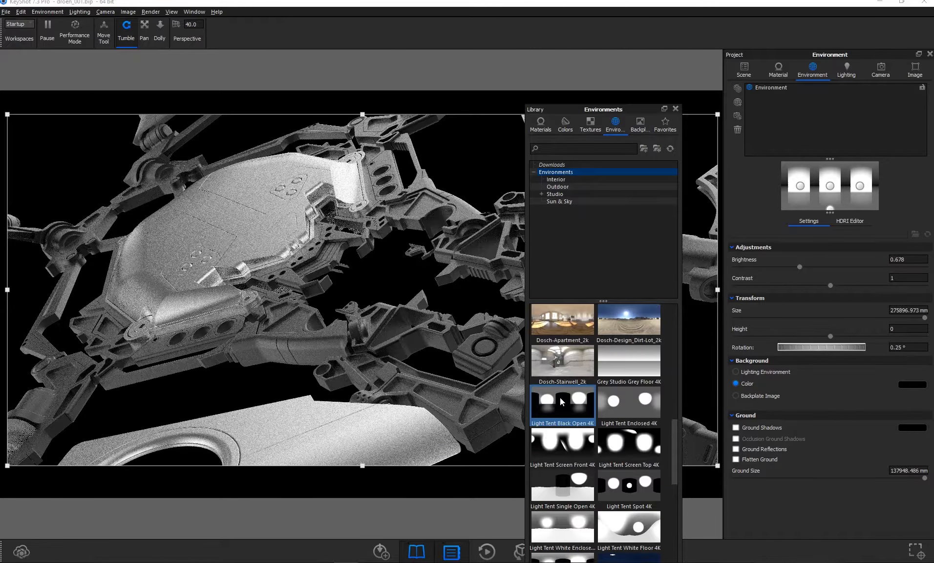
pyautogui.doubleClick(562, 401)
pyautogui.moveTo(632, 112); pyautogui.dragTo(581, 112)
pyautogui.moveTo(799, 266); pyautogui.dragTo(825, 266)
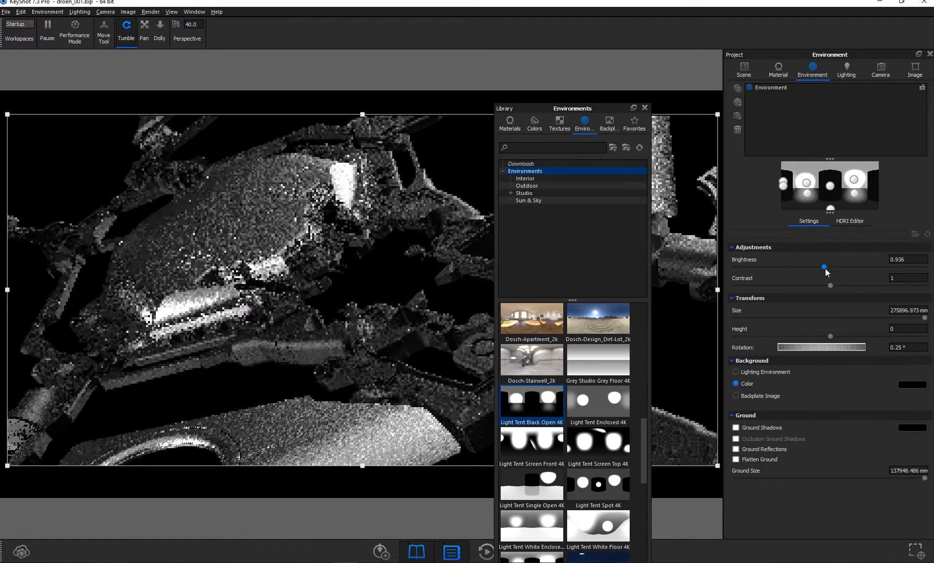
pyautogui.moveTo(835, 347); pyautogui.dragTo(729, 338)
# Move the library window clear of the render and widen the Project panel
pyautogui.click(634, 108)
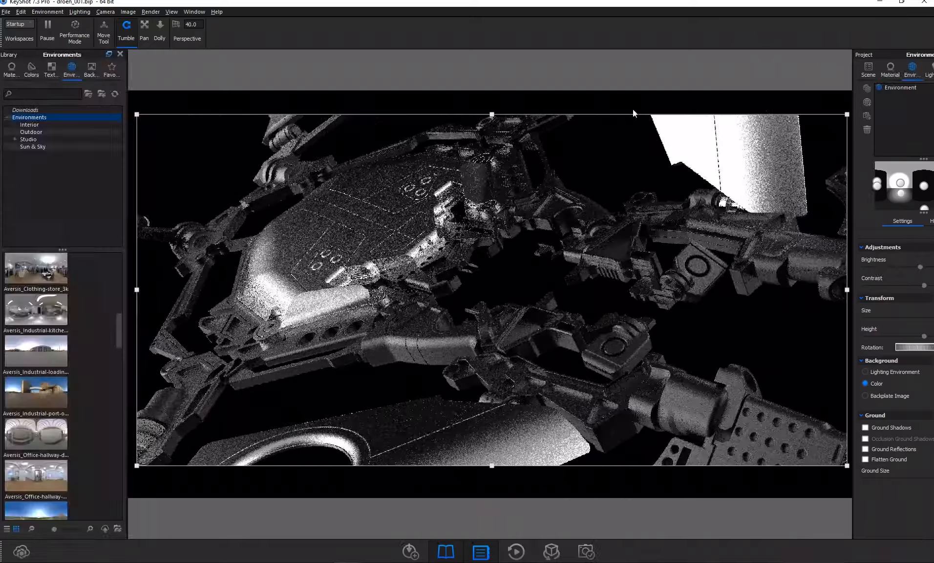
pyautogui.click(120, 53)
pyautogui.moveTo(100, 559); pyautogui.dragTo(110, 481)
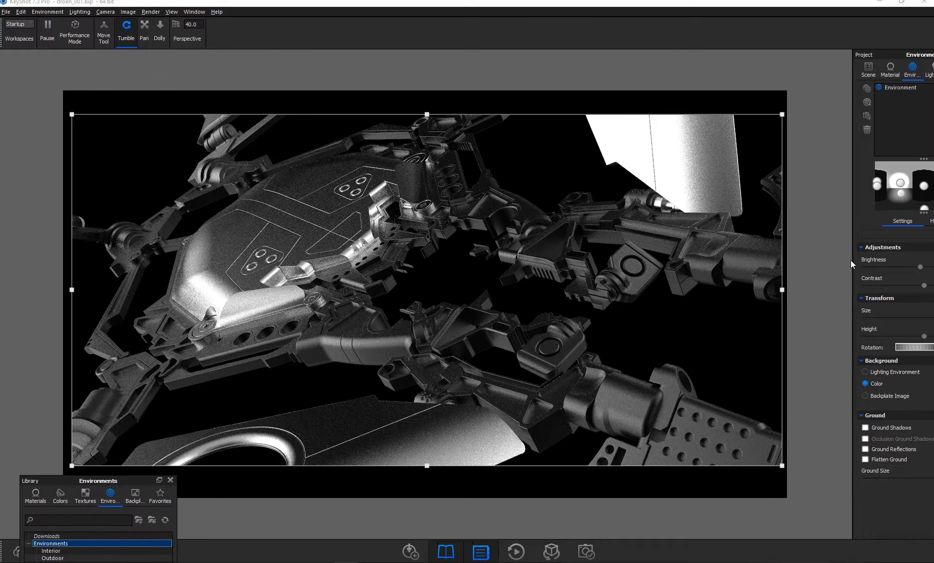
pyautogui.moveTo(852, 264); pyautogui.dragTo(804, 263)
pyautogui.click(913, 71)
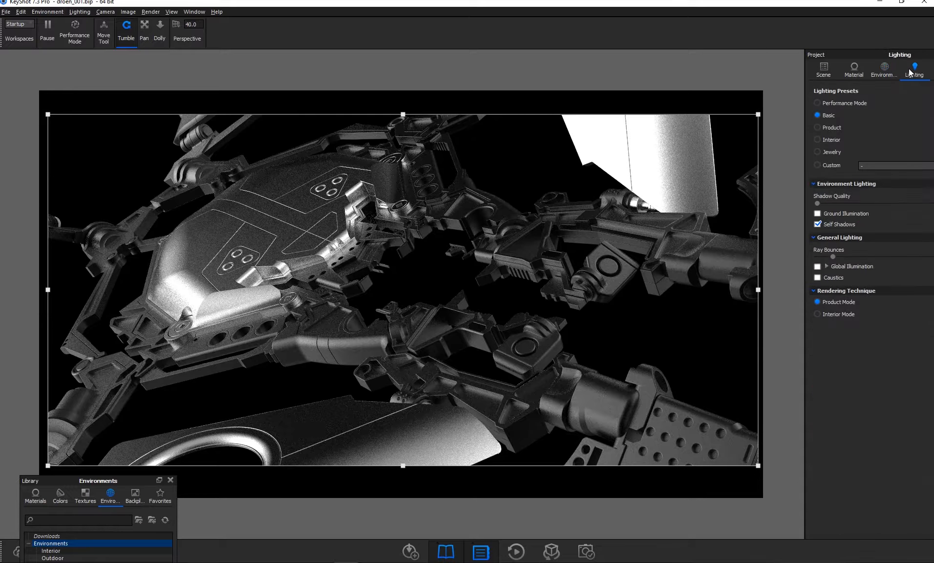
pyautogui.moveTo(804, 103); pyautogui.dragTo(770, 105)
# Enable depth of field for the camera, set the focal point on the drone's body and lower the F-stop slightly
pyautogui.click(927, 74)
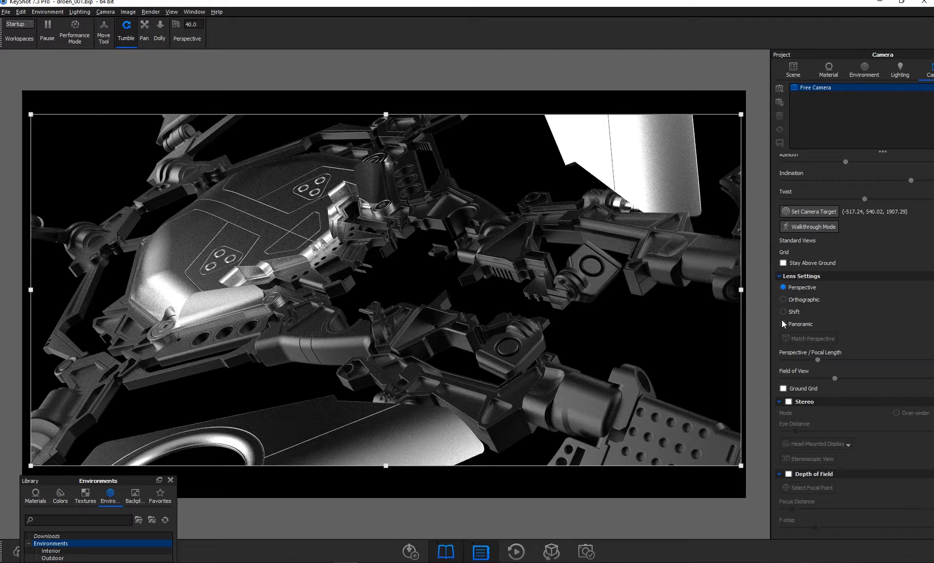
pyautogui.click(788, 474)
pyautogui.click(809, 487)
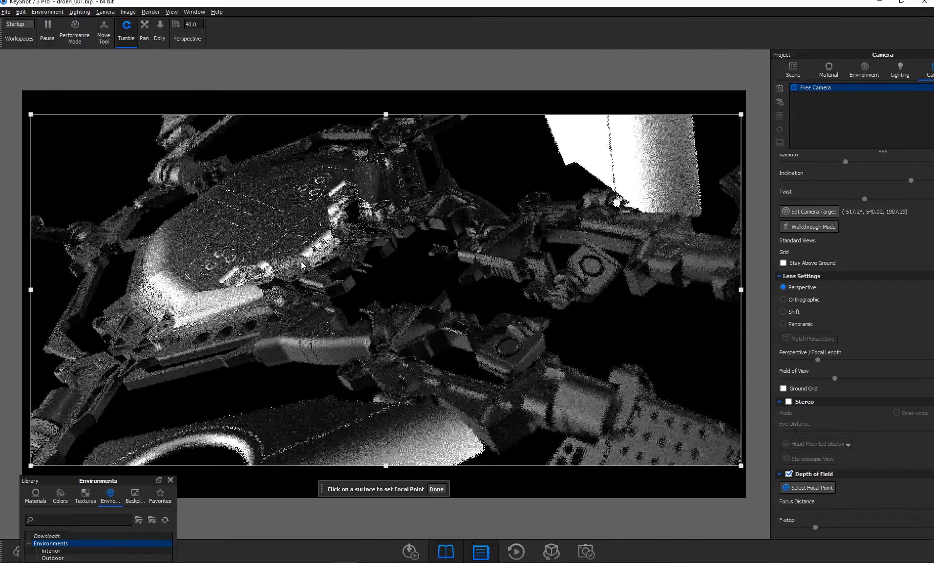
pyautogui.moveTo(770, 421); pyautogui.dragTo(723, 424)
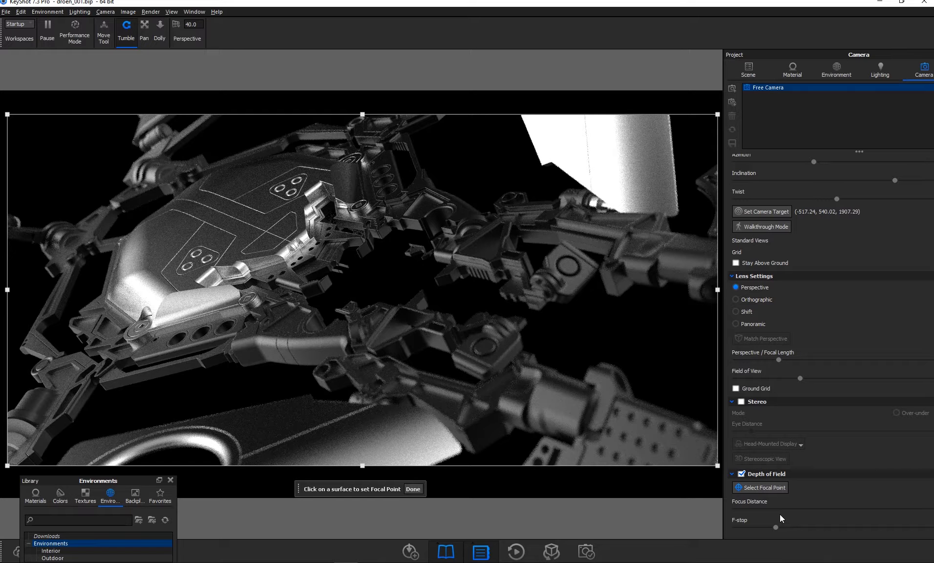
pyautogui.moveTo(774, 528)
pyautogui.mouseDown()
pyautogui.moveTo(827, 532)
pyautogui.moveTo(754, 528)
pyautogui.moveTo(768, 525)
pyautogui.mouseUp()
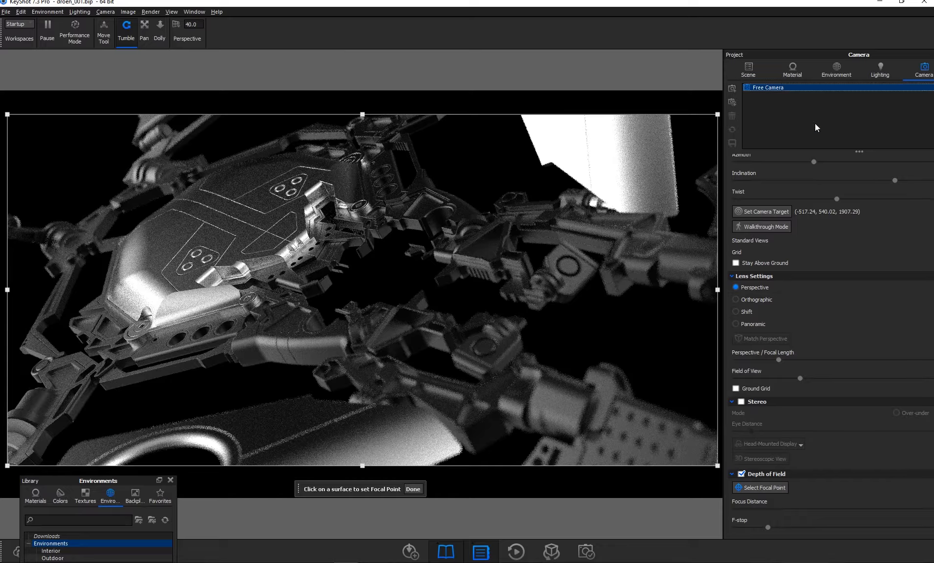
# Save the close-up framing as Camera 1, return to the Free Camera and end the focal point selection
pyautogui.click(732, 90)
pyautogui.click(781, 90)
pyautogui.moveTo(215, 163); pyautogui.dragTo(498, 86)
pyautogui.click(759, 487)
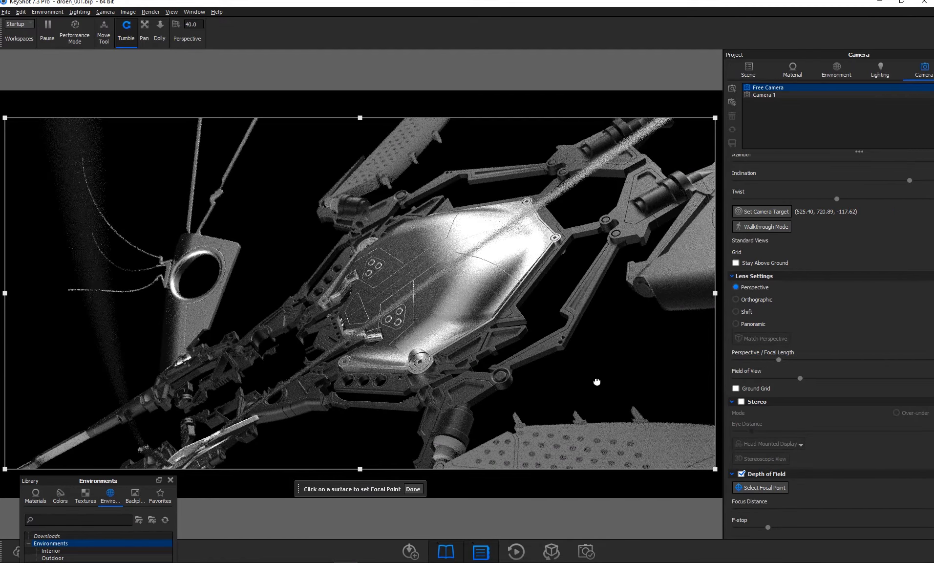
# Examine the drone from several angles and distances with the Free Camera to find another composition
pyautogui.moveTo(582, 373); pyautogui.dragTo(608, 145)
pyautogui.moveTo(479, 138); pyautogui.dragTo(546, 287)
pyautogui.moveTo(584, 511); pyautogui.dragTo(559, 504)
pyautogui.moveTo(498, 492); pyautogui.dragTo(427, 392)
pyautogui.scroll(-5, 537, 333)
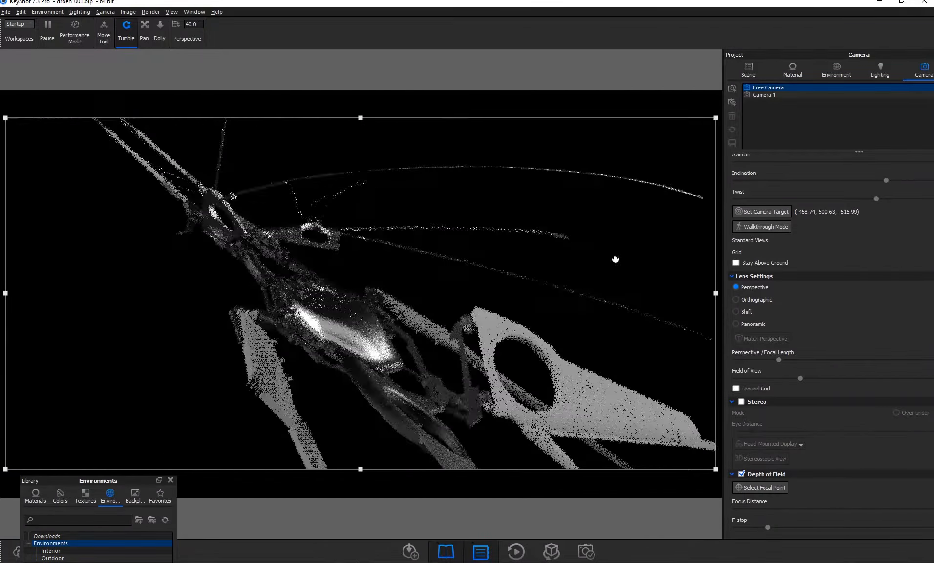
pyautogui.moveTo(580, 298); pyautogui.dragTo(578, 304)
pyautogui.moveTo(481, 105); pyautogui.dragTo(574, 331)
pyautogui.scroll(4, 573, 331)
pyautogui.moveTo(417, 515); pyautogui.dragTo(565, 515)
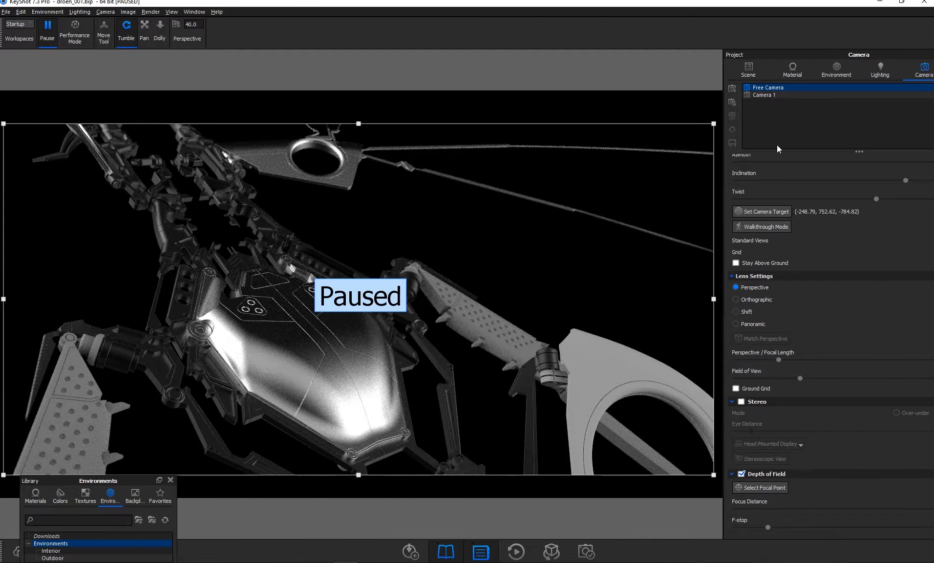
pyautogui.click(880, 70)
pyautogui.click(918, 68)
pyautogui.scroll(-2, 758, 337)
pyautogui.scroll(2, 760, 242)
pyautogui.click(880, 70)
pyautogui.click(836, 69)
pyautogui.click(801, 70)
pyautogui.click(753, 68)
pyautogui.click(792, 68)
pyautogui.click(845, 72)
pyautogui.click(879, 70)
pyautogui.click(923, 70)
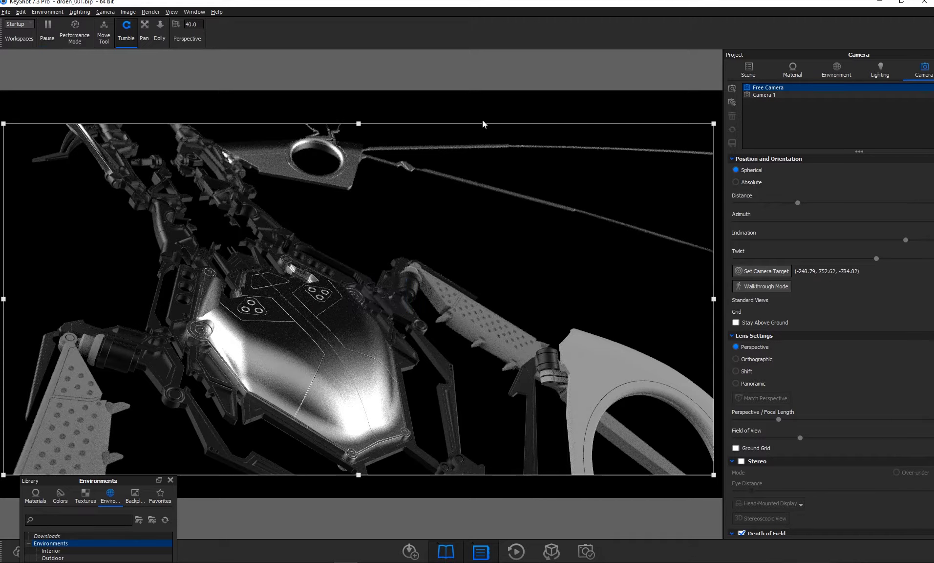
# Rotate the lighting environment and frame a low view of the drone's body past the foreground wing
pyautogui.moveTo(462, 97); pyautogui.dragTo(716, 497)
pyautogui.click(836, 70)
pyautogui.moveTo(852, 350); pyautogui.dragTo(882, 346)
pyautogui.moveTo(425, 494); pyautogui.dragTo(316, 488)
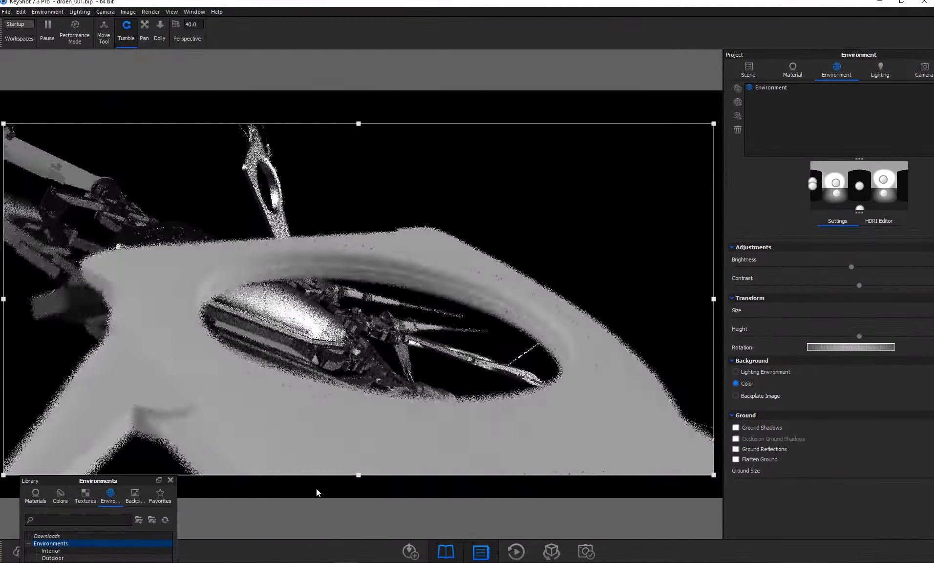
pyautogui.moveTo(456, 496); pyautogui.dragTo(458, 517)
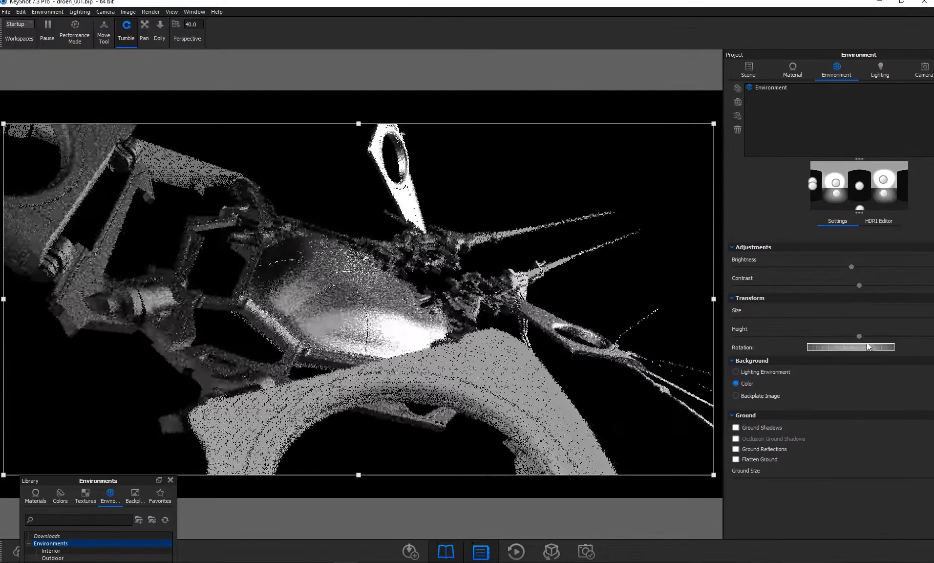
pyautogui.moveTo(466, 474); pyautogui.dragTo(563, 471)
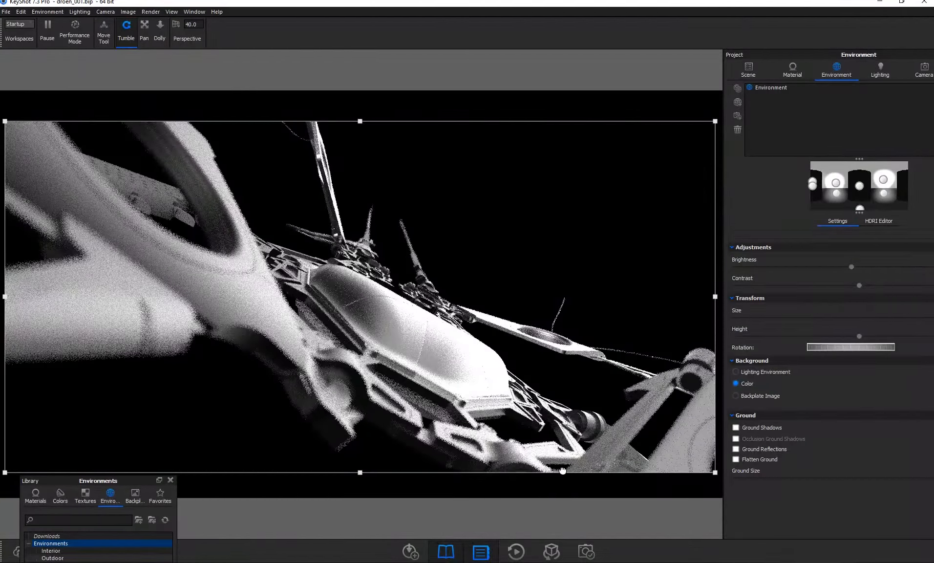
# Save the low view as Camera 2 and add Camera 3 from the Camera 1 view
pyautogui.click(928, 74)
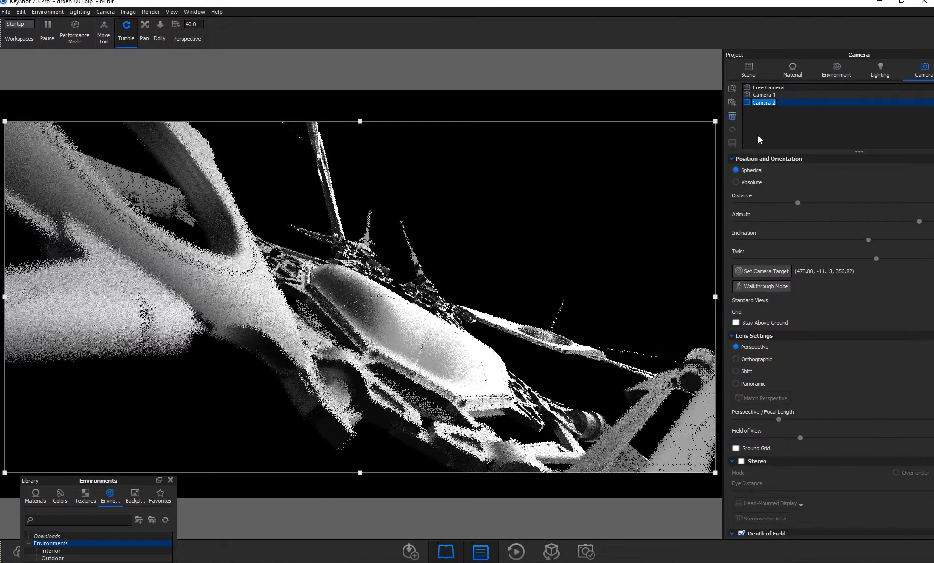
pyautogui.click(790, 100)
pyautogui.click(796, 94)
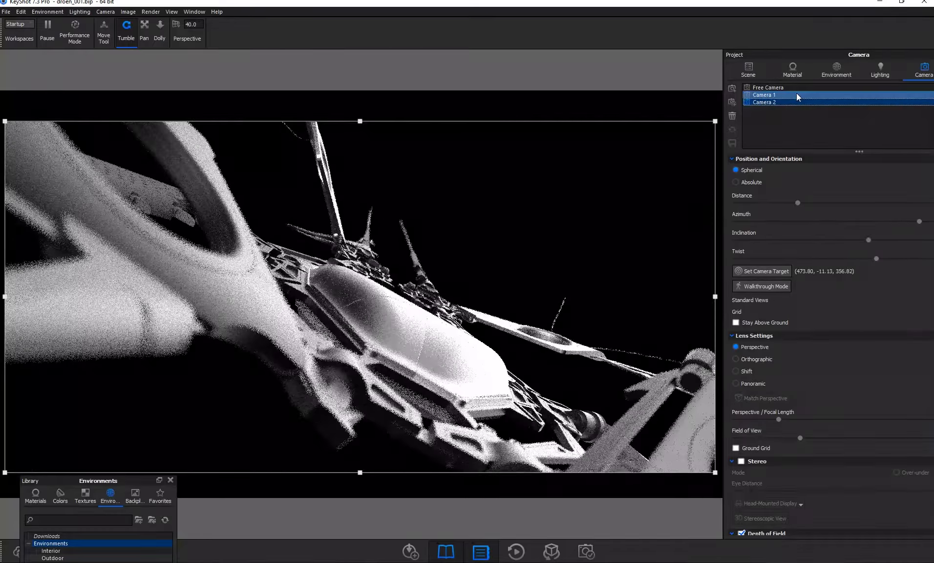
pyautogui.click(797, 88)
pyautogui.click(732, 88)
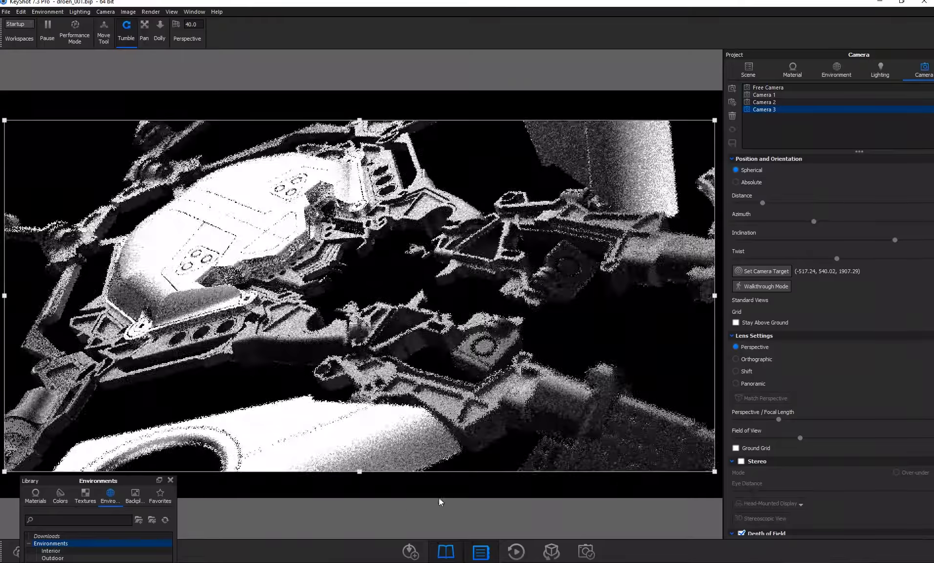
# Orbit Camera 3 around the drone and adjust its azimuth, inclination and twist for a tilted, elevated view
pyautogui.moveTo(440, 502)
pyautogui.mouseDown()
pyautogui.moveTo(453, 498)
pyautogui.moveTo(455, 512)
pyautogui.mouseUp()
pyautogui.moveTo(399, 498); pyautogui.dragTo(386, 494)
pyautogui.scroll(-2, 764, 504)
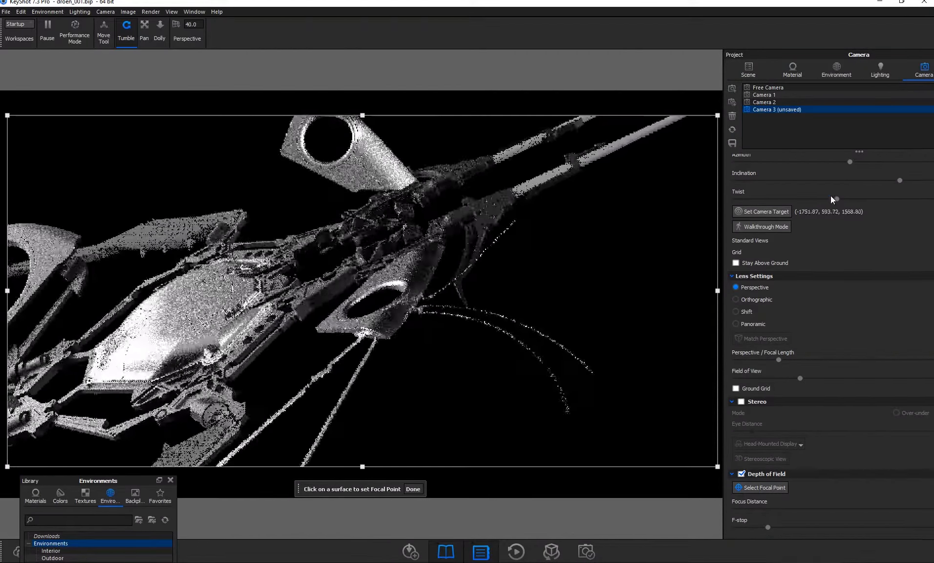
pyautogui.moveTo(827, 207); pyautogui.dragTo(861, 229)
pyautogui.moveTo(900, 180); pyautogui.dragTo(925, 286)
pyautogui.moveTo(851, 162); pyautogui.dragTo(879, 182)
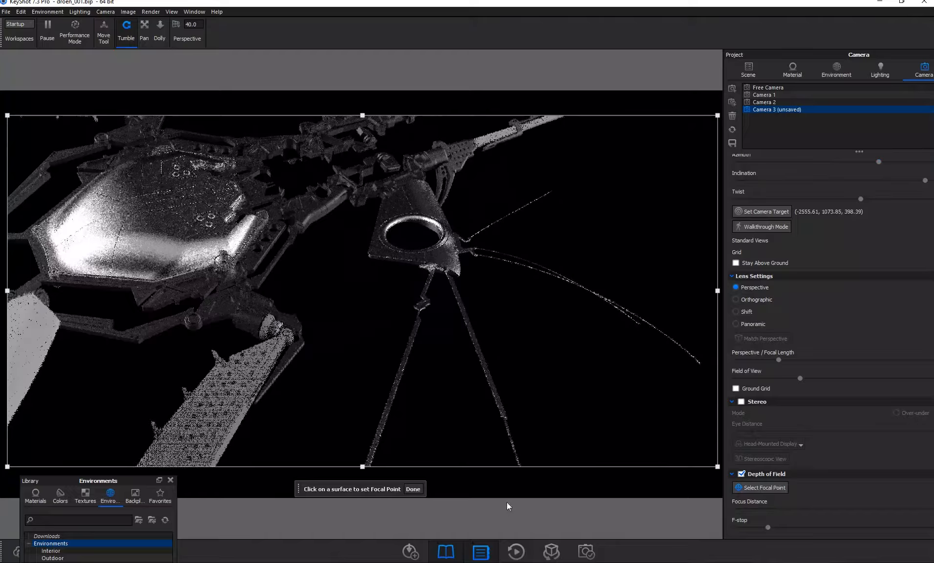
# Reframe Camera 3 to view the drone's body through the ring of the foreground wing
pyautogui.click(417, 493)
pyautogui.moveTo(430, 486); pyautogui.dragTo(577, 411)
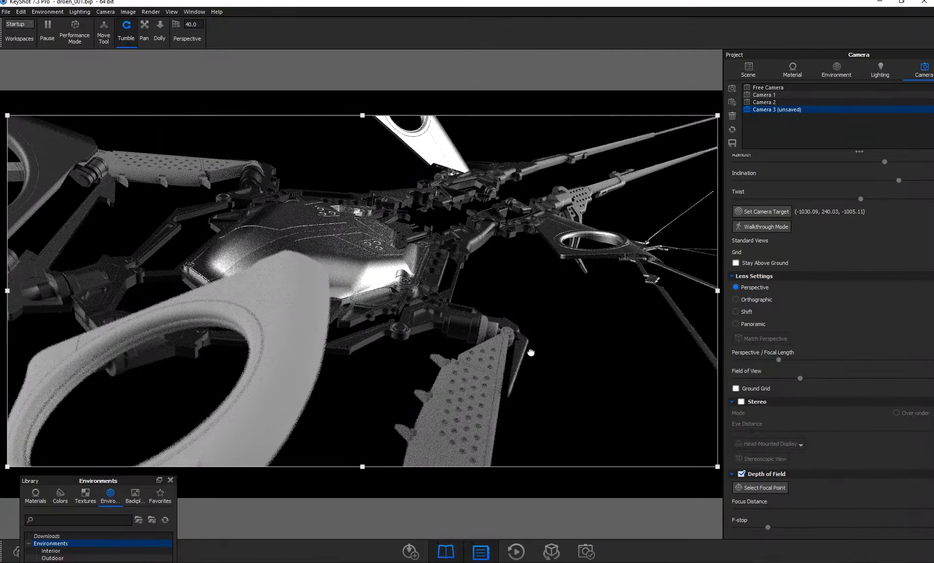
pyautogui.moveTo(548, 503); pyautogui.dragTo(598, 491)
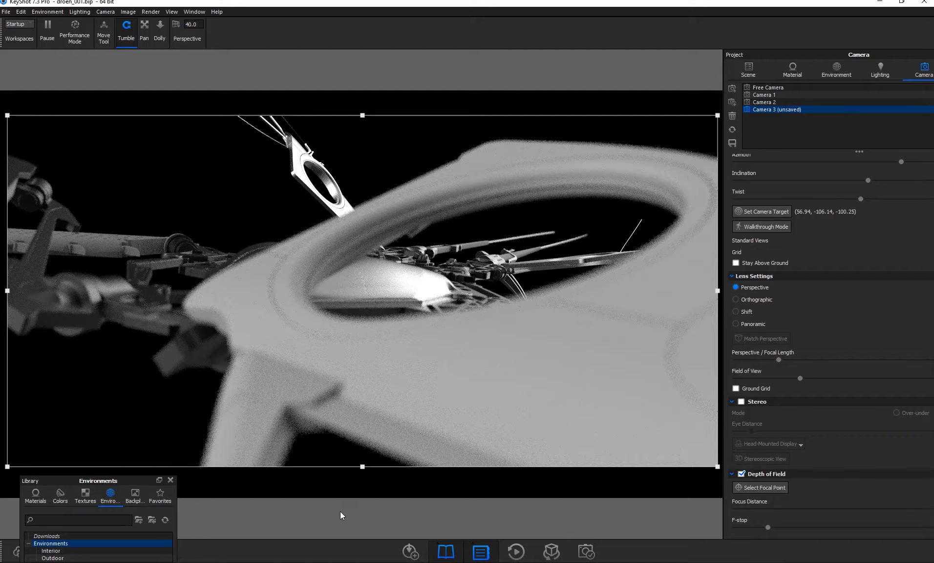
# Add Camera 4, frame the body from low beside the foreground wing ring and save the camera
pyautogui.click(732, 88)
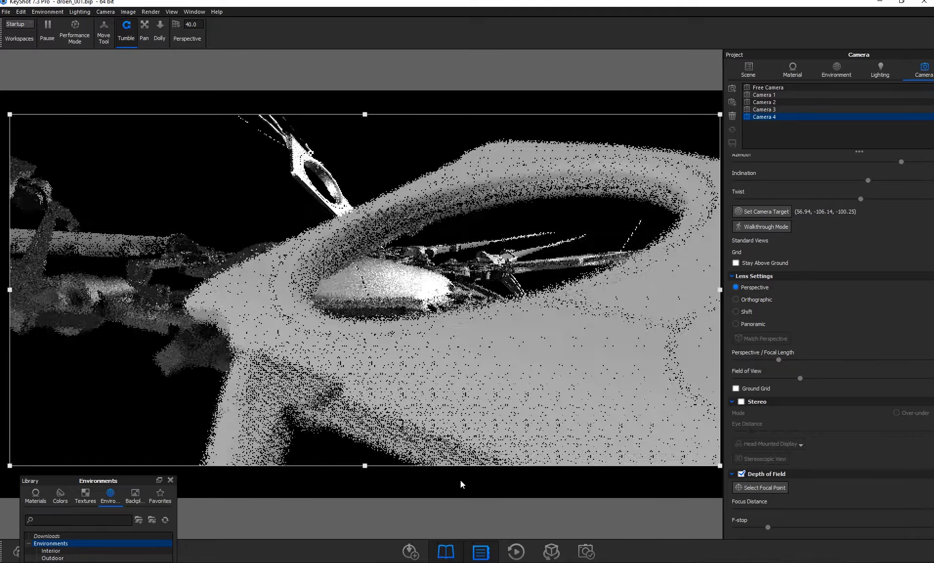
pyautogui.moveTo(461, 484); pyautogui.dragTo(578, 510)
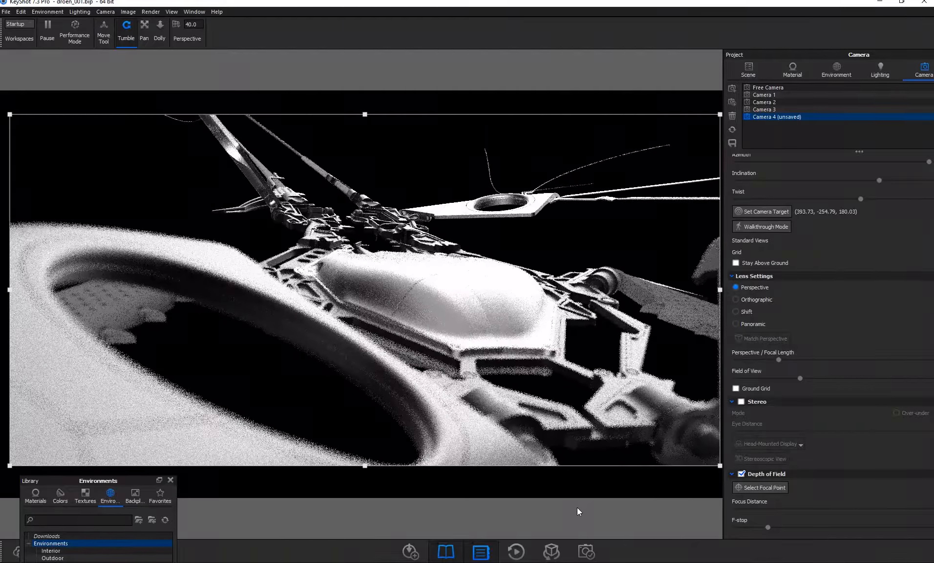
pyautogui.click(733, 143)
# Zoom Camera 3 in on the body, set its focal point on the arm joints behind it and raise the F-stop
pyautogui.click(770, 104)
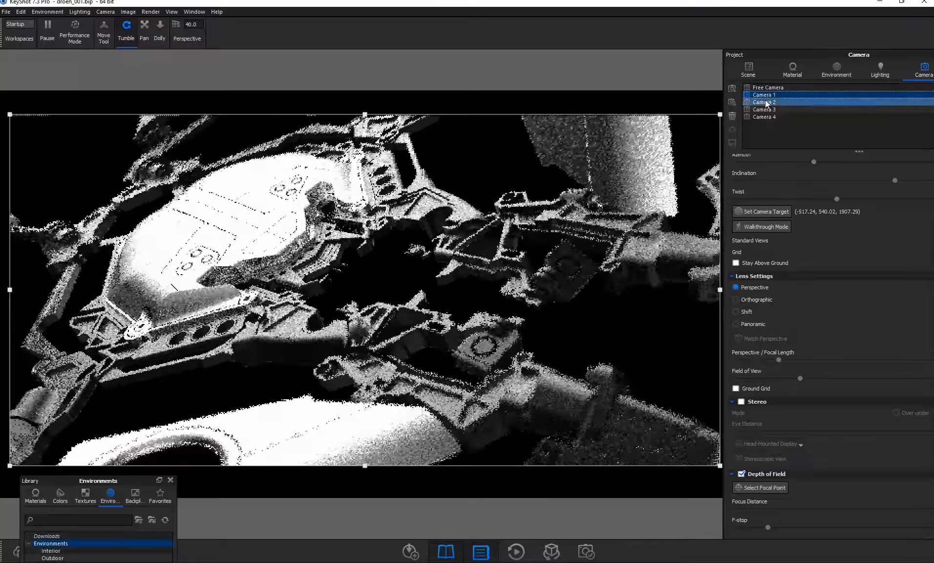
pyautogui.click(761, 109)
pyautogui.scroll(5, 550, 259)
pyautogui.moveTo(550, 258); pyautogui.dragTo(545, 261)
pyautogui.scroll(-3, 547, 264)
pyautogui.click(765, 487)
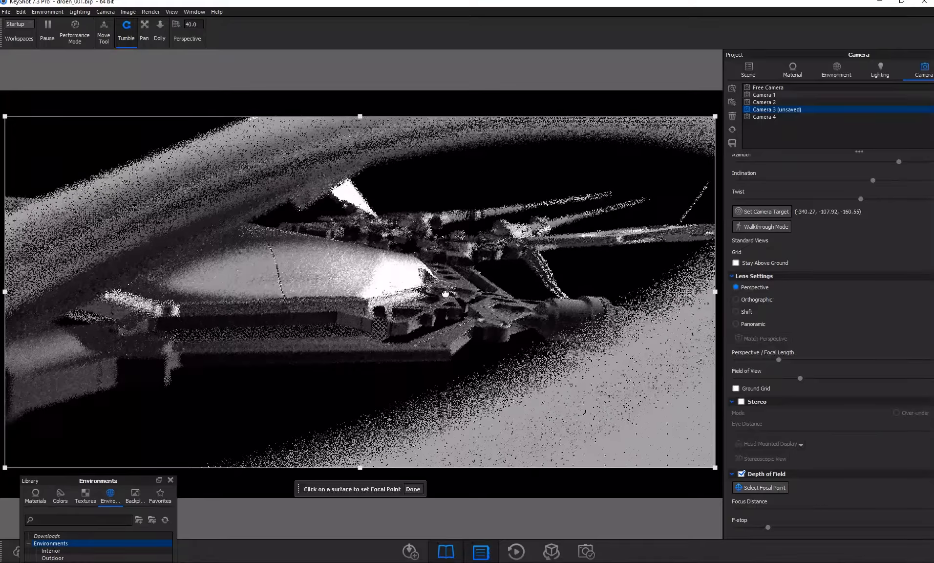
pyautogui.click(478, 239)
pyautogui.moveTo(768, 528); pyautogui.dragTo(818, 527)
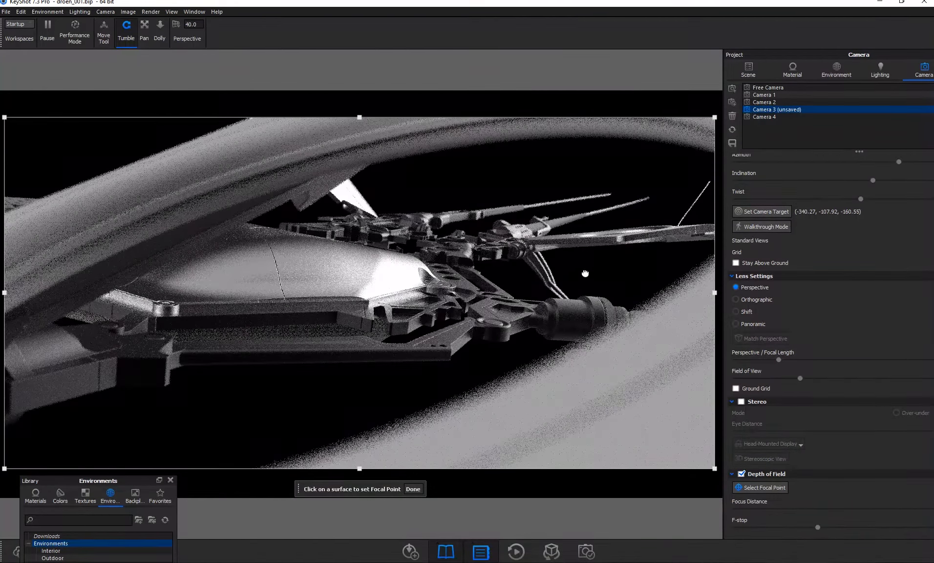
# Add Camera 5 and frame the whole drone from a distance
pyautogui.click(773, 89)
pyautogui.click(731, 89)
pyautogui.scroll(-5, 488, 282)
pyautogui.moveTo(533, 201); pyautogui.dragTo(258, 440)
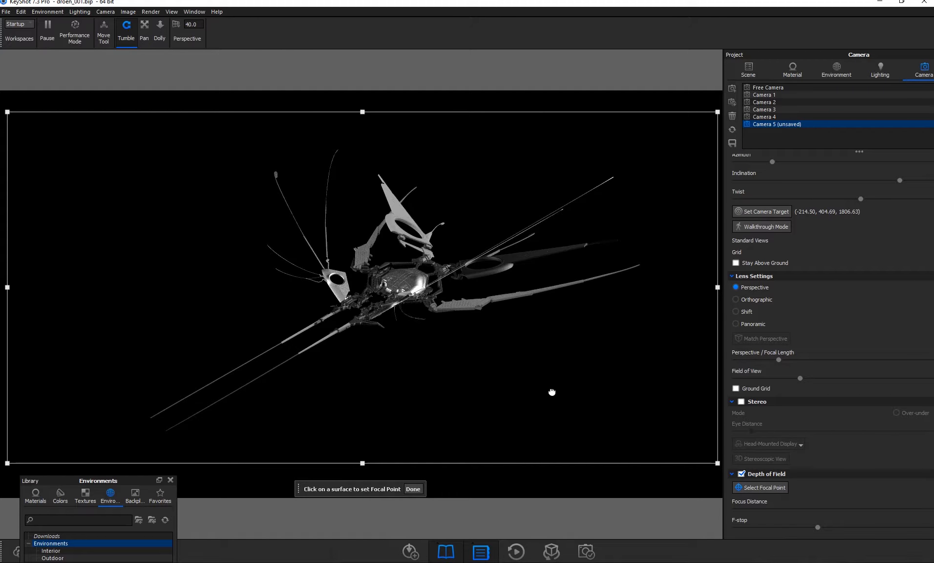
pyautogui.moveTo(490, 342); pyautogui.dragTo(491, 355)
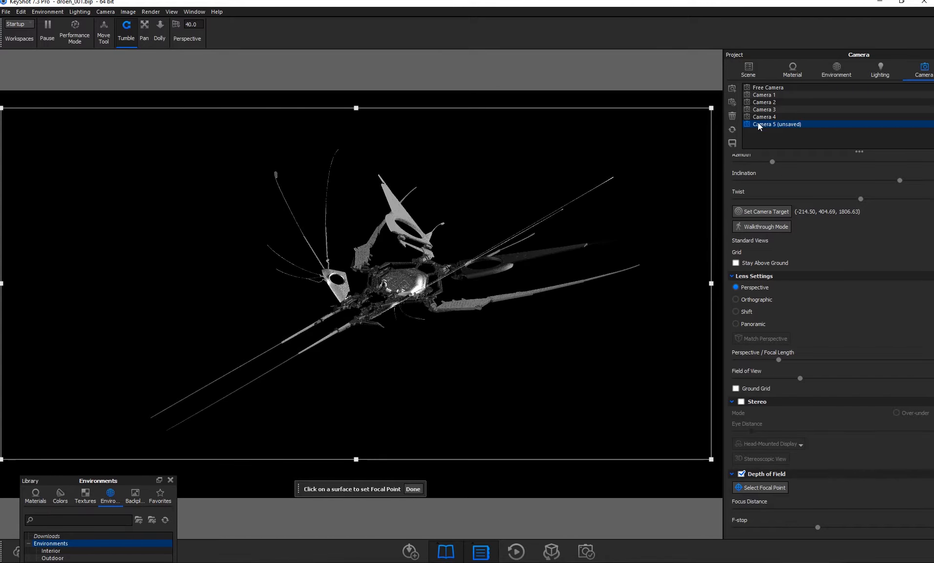
# Frame the drone's body close up in Camera 5 and apply Metal Brushed 90° Black #4 to the large wing
pyautogui.moveTo(493, 406); pyautogui.dragTo(659, 459)
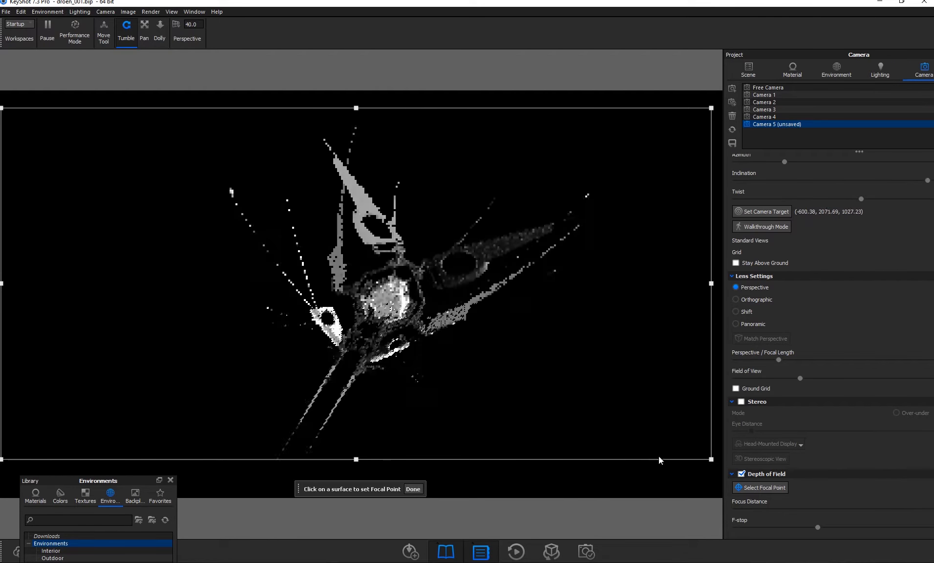
pyautogui.moveTo(448, 389)
pyautogui.mouseDown()
pyautogui.moveTo(475, 496)
pyautogui.moveTo(554, 498)
pyautogui.moveTo(434, 382)
pyautogui.mouseUp()
pyautogui.scroll(5, 555, 499)
pyautogui.click(792, 69)
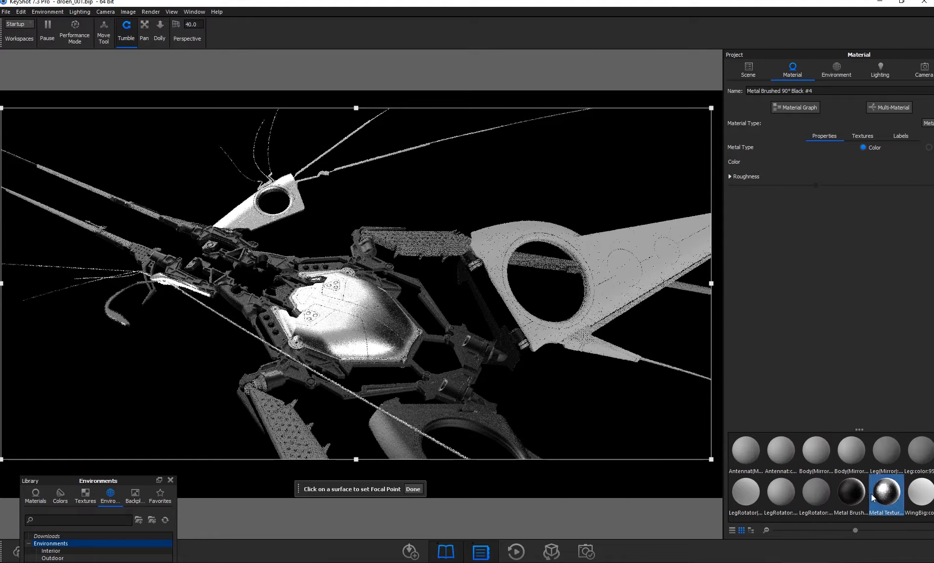
pyautogui.click(862, 495)
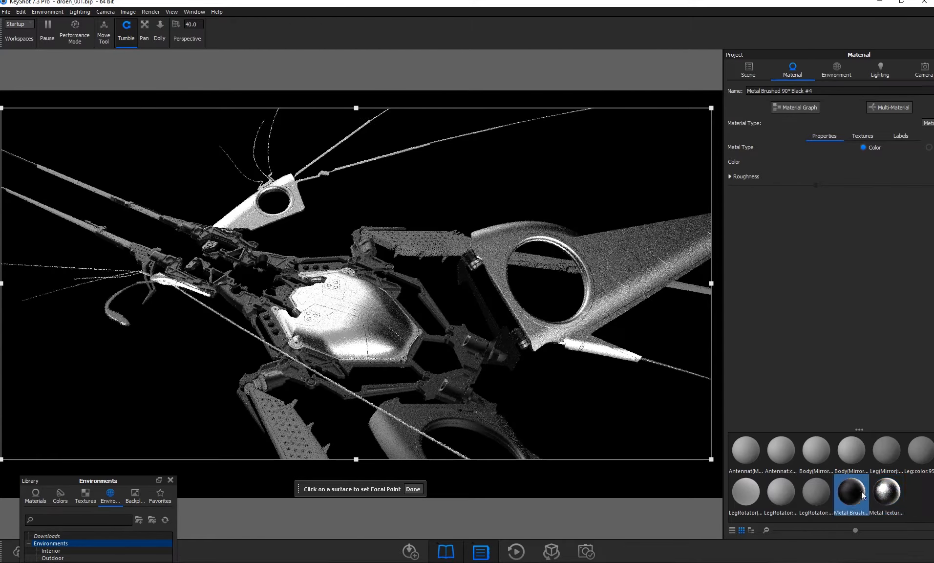
# Replace the textured metal on the drone's MainFrame body parts with Metal Brushed 90° Black #4
pyautogui.click(744, 69)
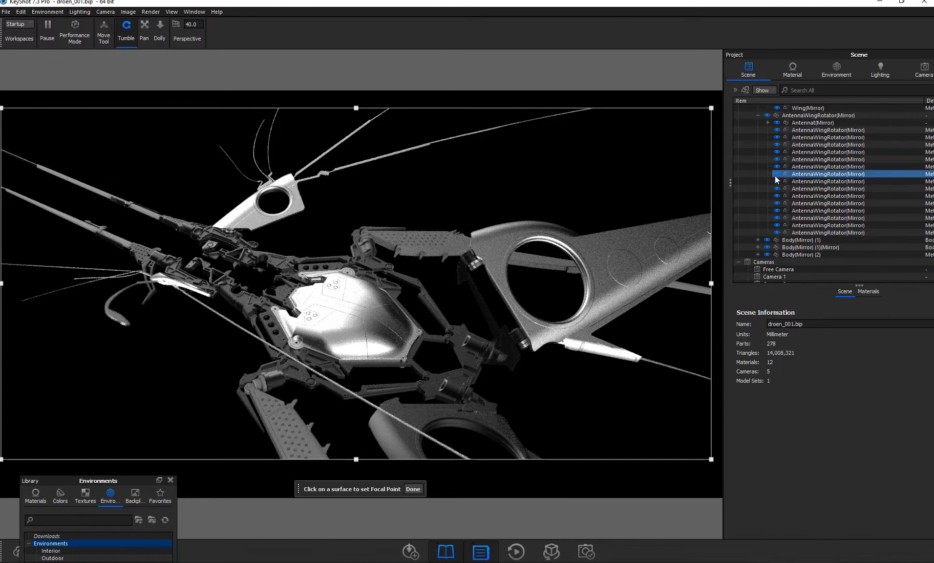
pyautogui.click(795, 175)
pyautogui.scroll(20, 819, 177)
pyautogui.click(787, 116)
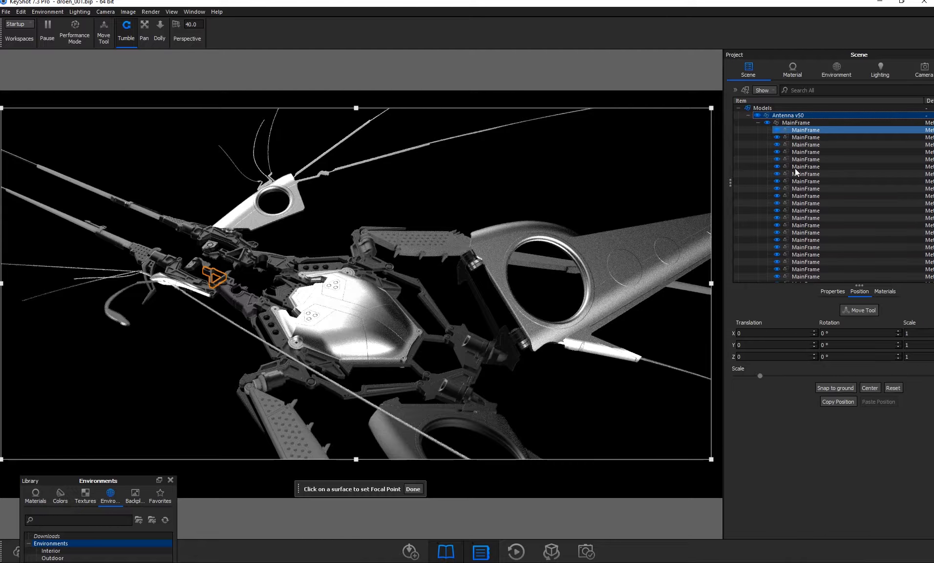
pyautogui.click(795, 124)
pyautogui.scroll(-1, 860, 238)
pyautogui.click(887, 292)
pyautogui.moveTo(859, 366); pyautogui.dragTo(893, 367)
pyautogui.click(582, 221)
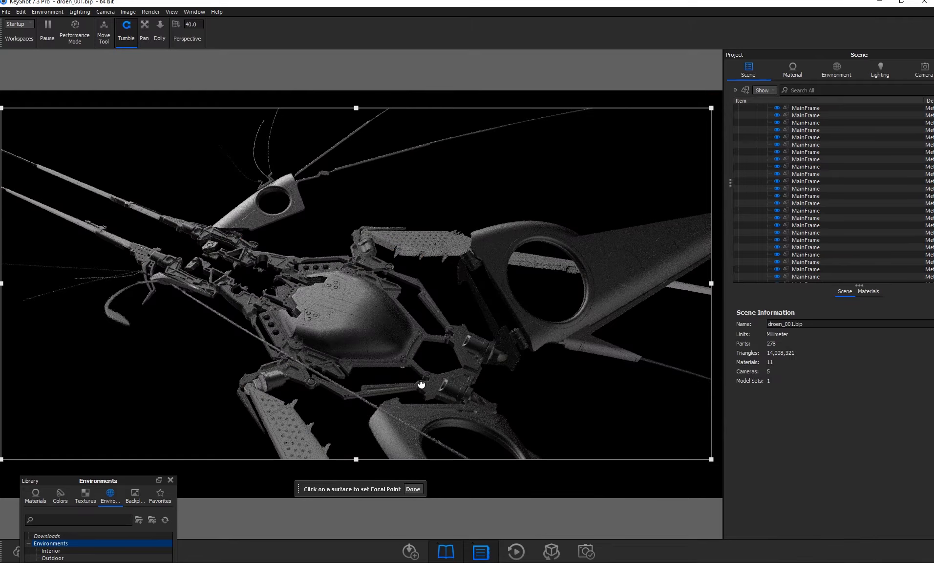
# Apply the black brushed metal to the perforated leg plates and the antennas
pyautogui.moveTo(546, 357)
pyautogui.mouseDown()
pyautogui.moveTo(546, 371)
pyautogui.moveTo(552, 357)
pyautogui.mouseUp()
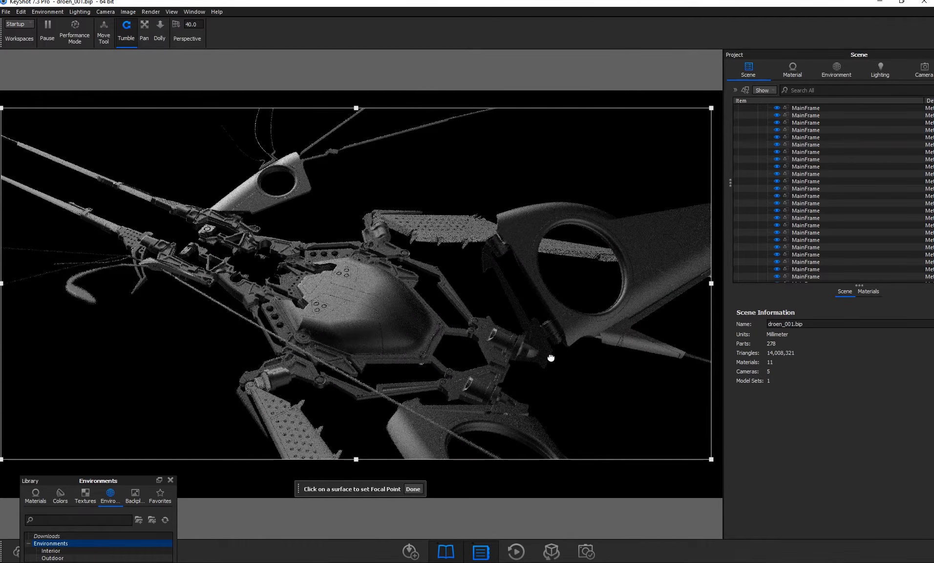
pyautogui.click(573, 313)
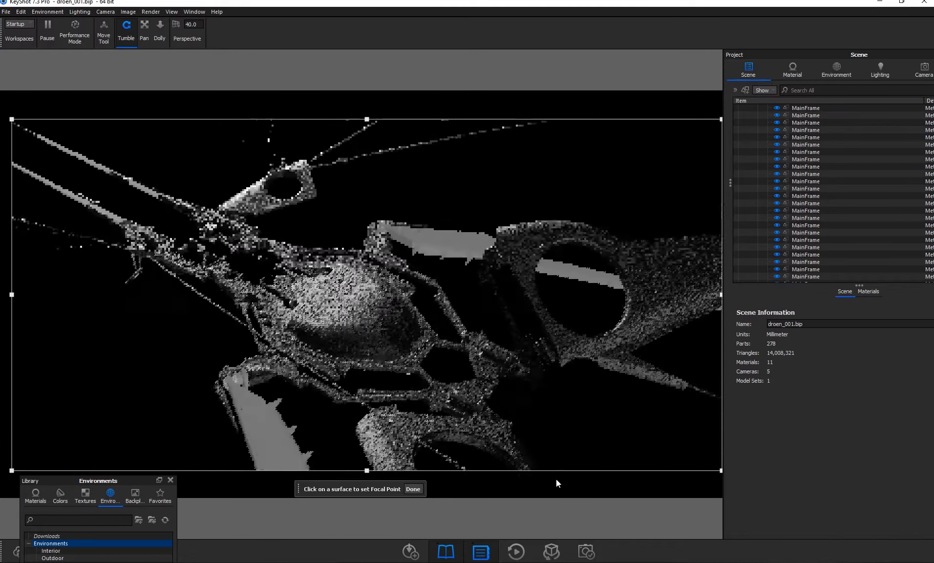
pyautogui.moveTo(443, 498); pyautogui.dragTo(603, 509)
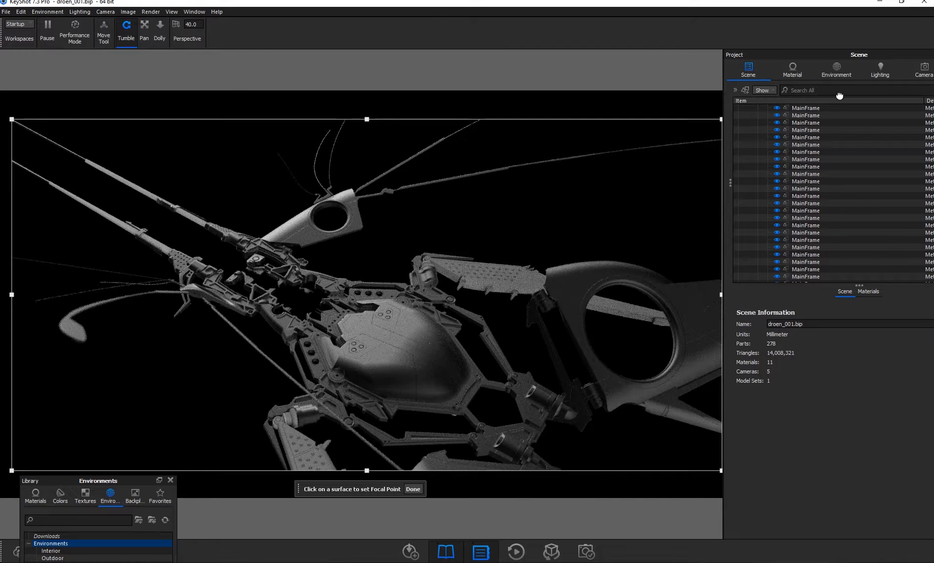
pyautogui.click(868, 292)
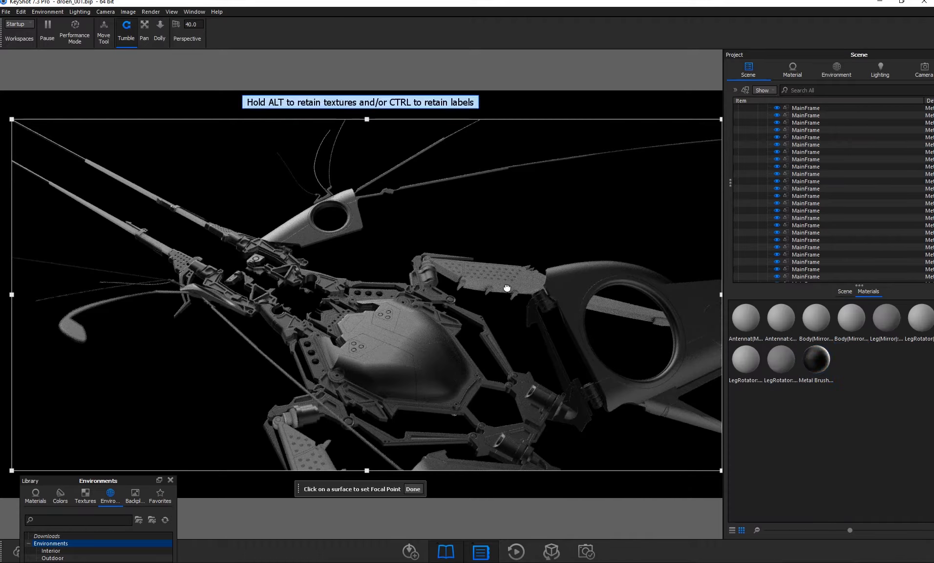
pyautogui.click(782, 362)
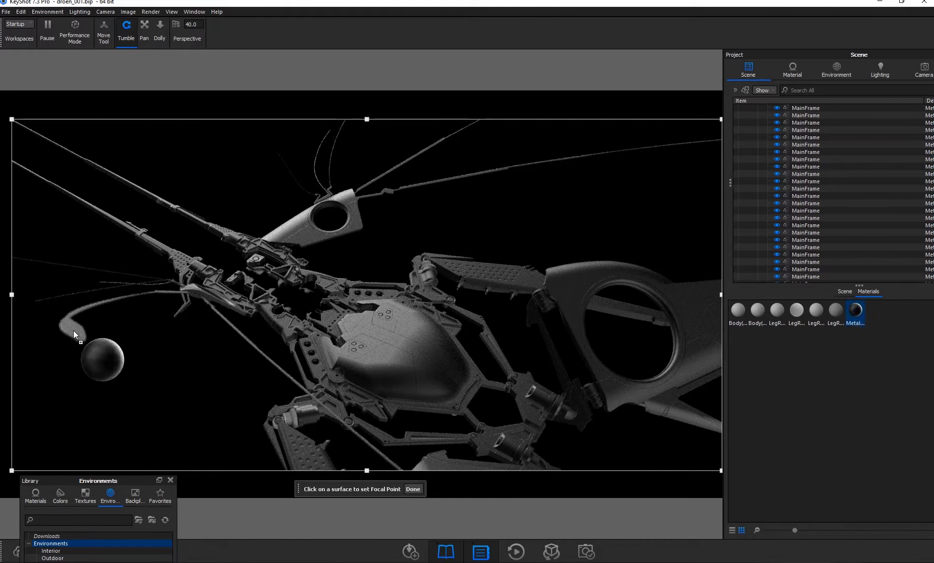
# Apply the black brushed metal to the rotator cylinders of the front legs and view the drone from the opposite side
pyautogui.moveTo(519, 323)
pyautogui.mouseDown()
pyautogui.moveTo(519, 334)
pyautogui.moveTo(513, 330)
pyautogui.mouseUp()
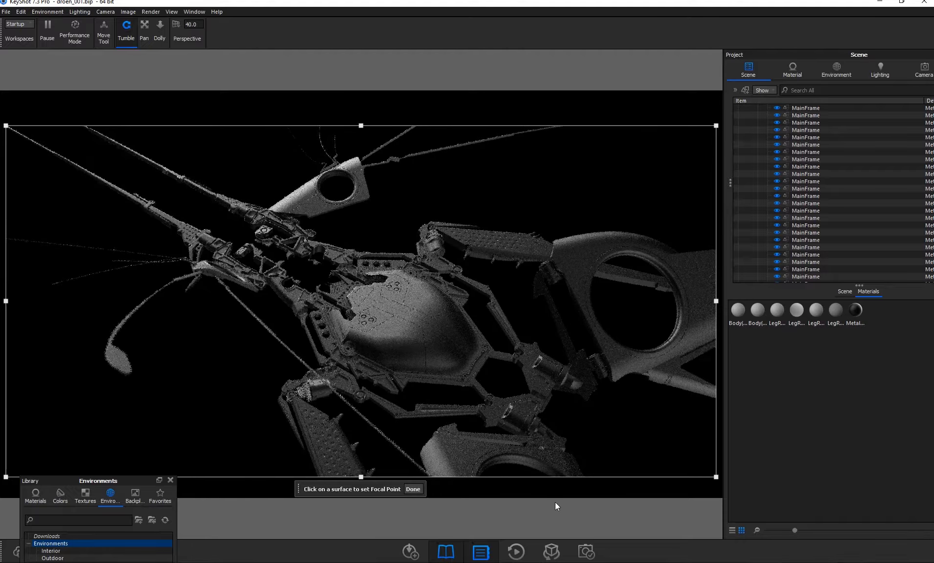
pyautogui.scroll(-2, 574, 504)
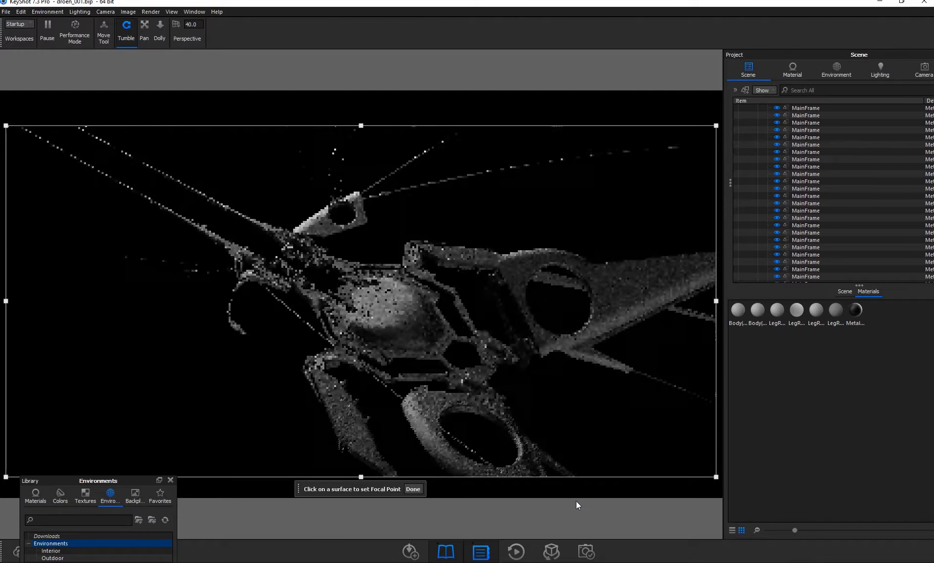
pyautogui.scroll(3, 566, 501)
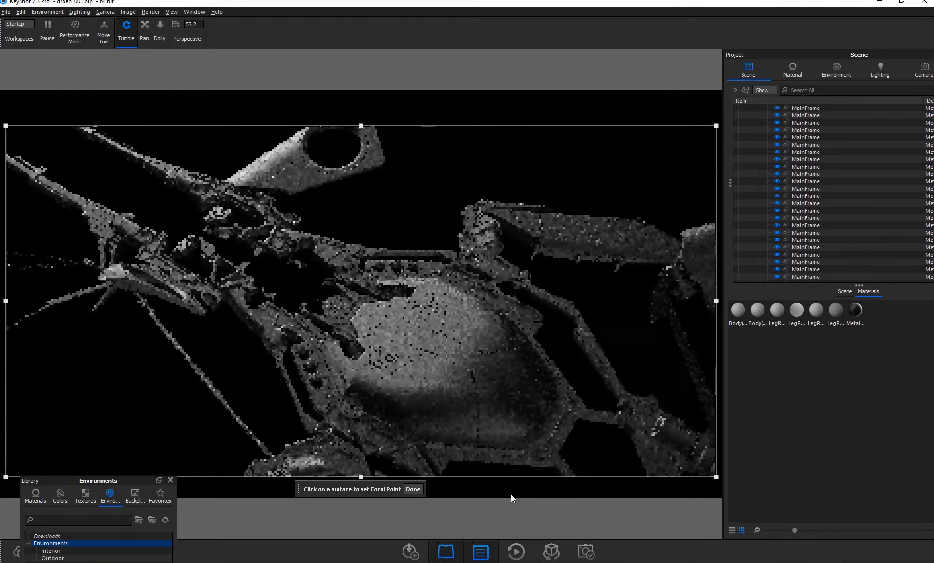
pyautogui.scroll(2, 511, 491)
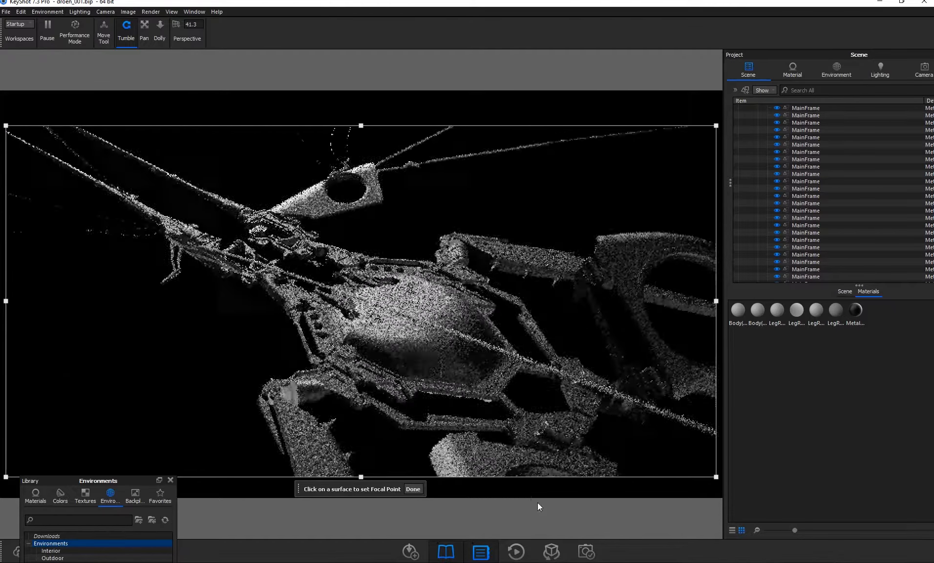
pyautogui.moveTo(558, 507); pyautogui.dragTo(551, 482)
pyautogui.moveTo(855, 309); pyautogui.dragTo(322, 445)
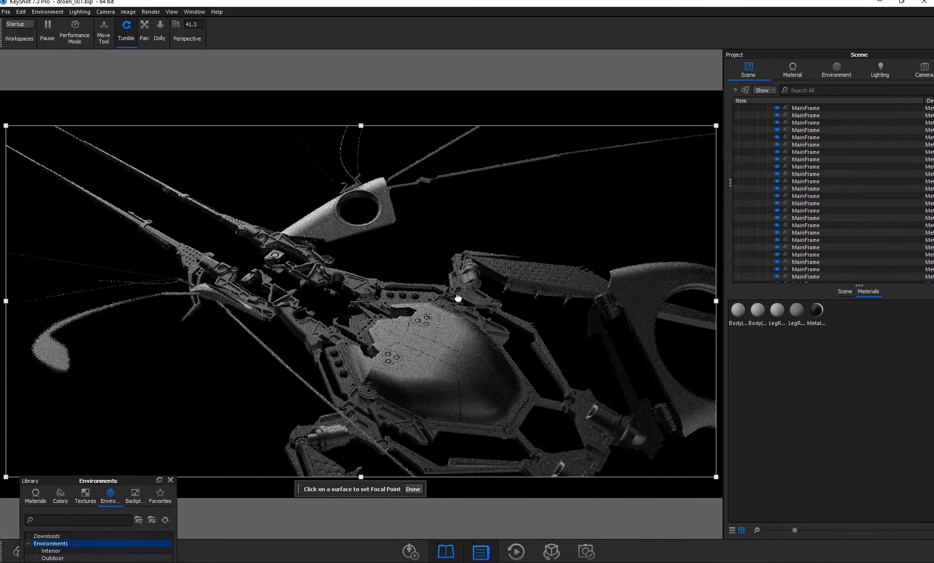
pyautogui.moveTo(421, 250); pyautogui.dragTo(419, 250)
pyautogui.moveTo(524, 498)
pyautogui.mouseDown()
pyautogui.moveTo(539, 494)
pyautogui.moveTo(504, 467)
pyautogui.moveTo(508, 491)
pyautogui.mouseUp()
pyautogui.moveTo(434, 520); pyautogui.dragTo(541, 484)
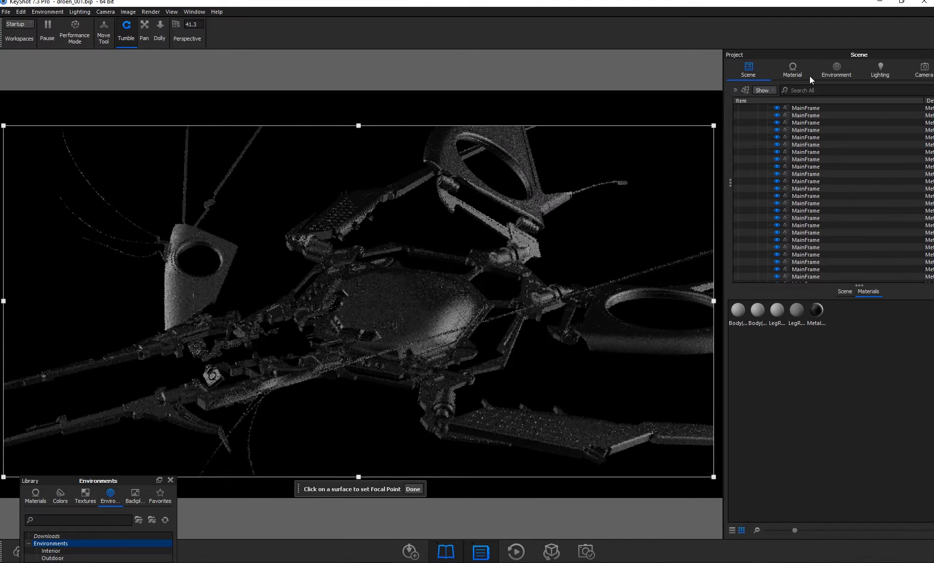
# Zoom out to show the whole drone, undock the project settings and switch off the render region
pyautogui.click(922, 70)
pyautogui.click(752, 70)
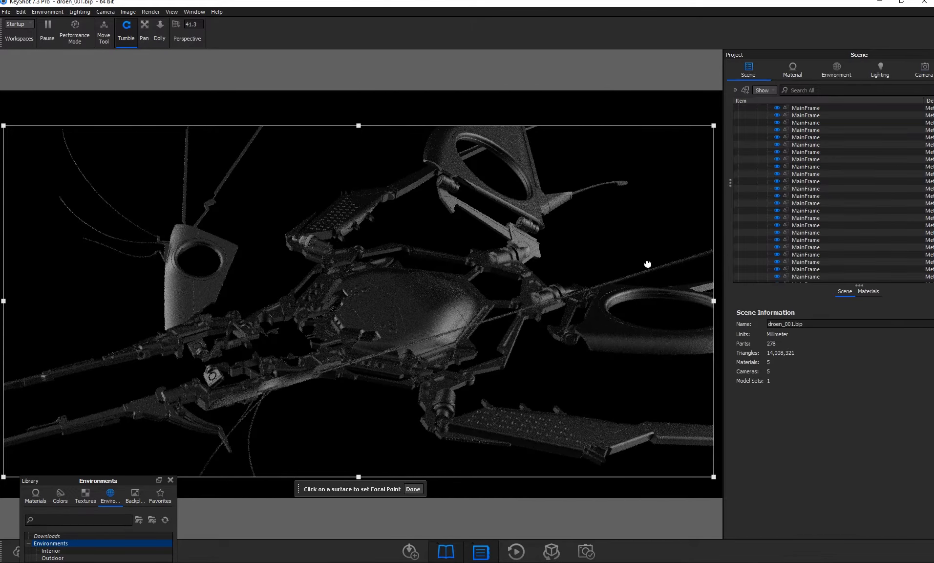
pyautogui.click(924, 76)
pyautogui.scroll(3, 565, 334)
pyautogui.scroll(-8, 566, 334)
pyautogui.moveTo(570, 243)
pyautogui.mouseDown()
pyautogui.moveTo(571, 263)
pyautogui.moveTo(576, 238)
pyautogui.mouseUp()
pyautogui.moveTo(824, 55); pyautogui.dragTo(352, 87)
pyautogui.click(827, 104)
pyautogui.click(606, 171)
# Choose a landscape resolution preset for the image
pyautogui.click(151, 12)
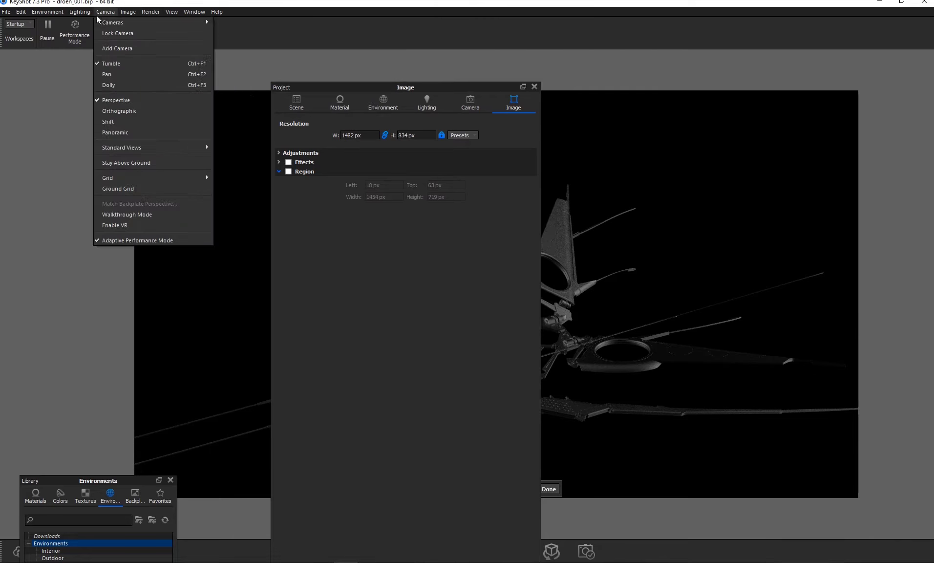
pyautogui.moveTo(147, 22)
pyautogui.moveTo(223, 22)
pyautogui.click(290, 115)
pyautogui.moveTo(438, 91); pyautogui.dragTo(345, 171)
pyautogui.click(106, 12)
pyautogui.moveTo(149, 23)
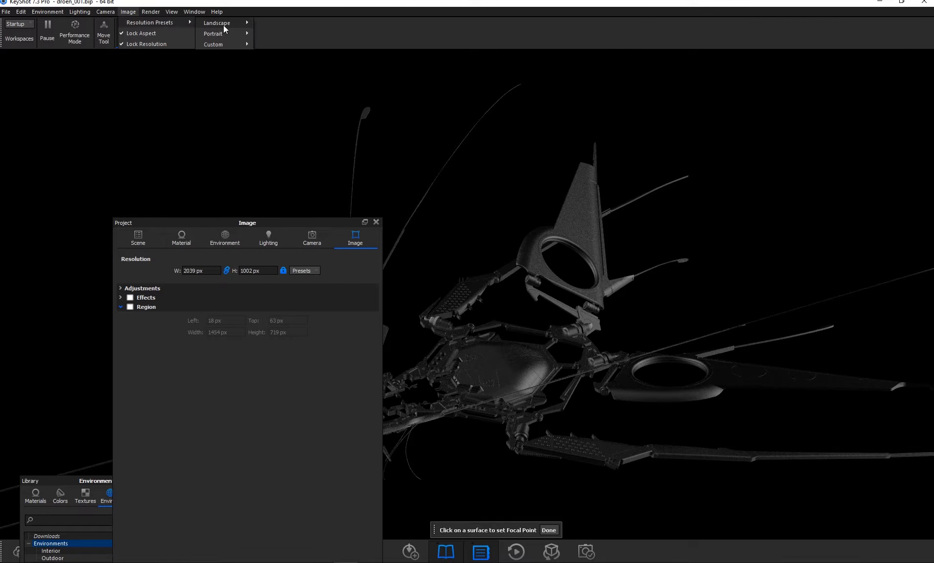
pyautogui.moveTo(217, 23)
pyautogui.click(280, 104)
pyautogui.moveTo(283, 221); pyautogui.dragTo(380, 430)
pyautogui.click(248, 171)
# Narrow the floating project settings showing the camera options and reposition the drone in the Free Camera view
pyautogui.moveTo(355, 371); pyautogui.dragTo(231, 104)
pyautogui.moveTo(301, 130); pyautogui.dragTo(179, 131)
pyautogui.moveTo(137, 104); pyautogui.dragTo(112, 62)
pyautogui.moveTo(584, 310); pyautogui.dragTo(620, 277)
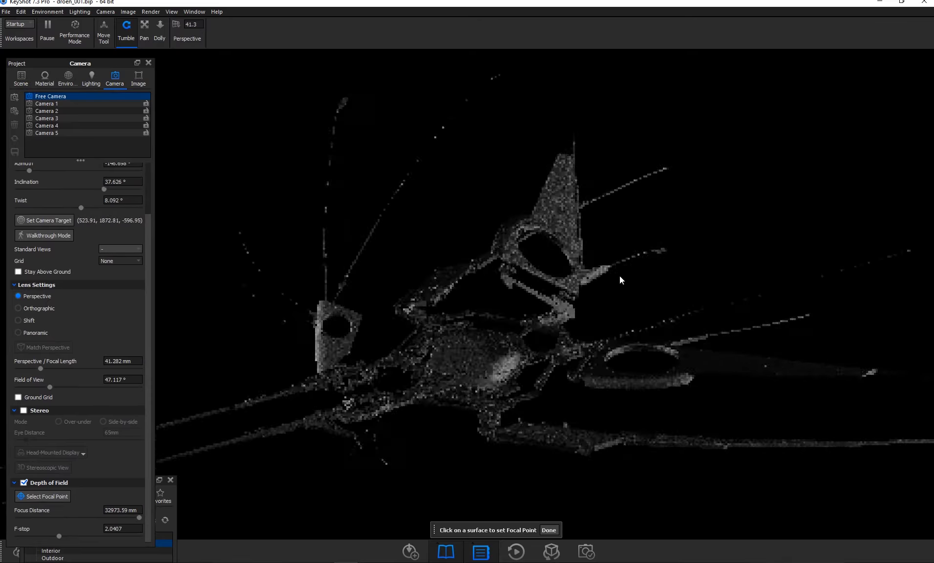
pyautogui.moveTo(98, 63); pyautogui.dragTo(204, 132)
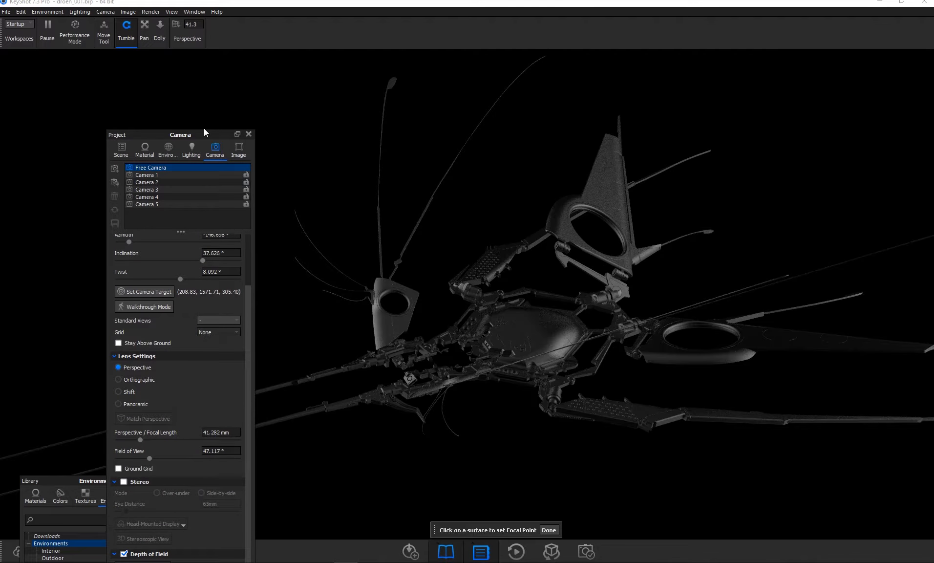
pyautogui.scroll(-2, 559, 275)
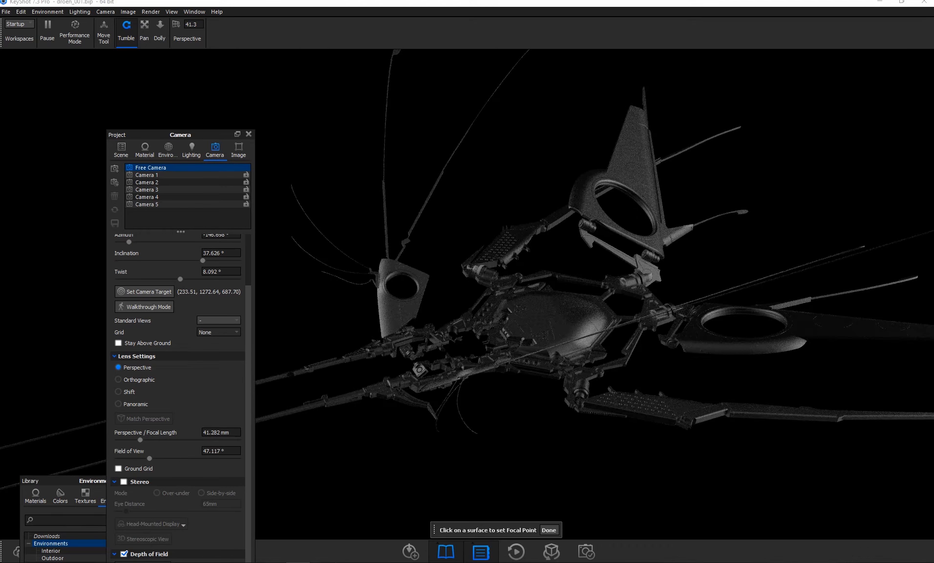
# Apply the black brushed metal to the rotator joint beneath the upright wing
pyautogui.click(150, 153)
pyautogui.moveTo(247, 511); pyautogui.dragTo(648, 273)
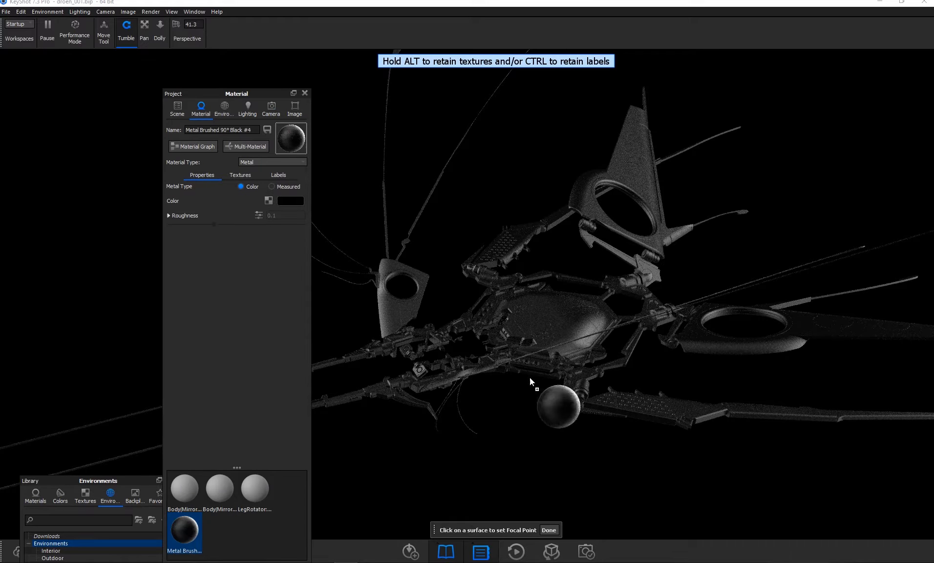
pyautogui.moveTo(529, 377); pyautogui.dragTo(537, 364)
# Add Camera 6 and orbit it to view the drone from below
pyautogui.click(271, 108)
pyautogui.click(171, 127)
pyautogui.moveTo(569, 401); pyautogui.dragTo(579, 357)
pyautogui.moveTo(183, 201); pyautogui.dragTo(185, 201)
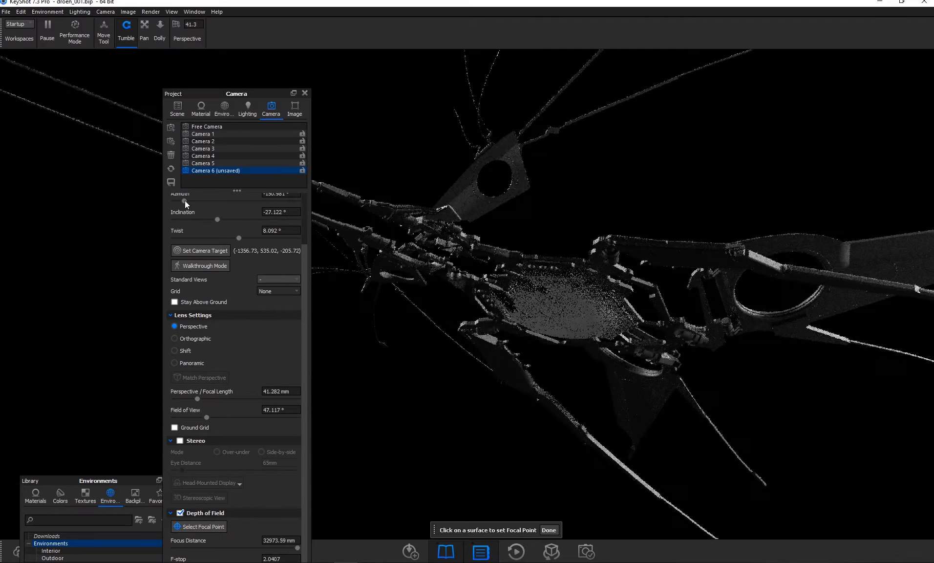
# Apply the black brushed metal to the remaining light grey body parts on the drone's underside
pyautogui.click(201, 108)
pyautogui.moveTo(184, 531); pyautogui.dragTo(582, 303)
pyautogui.moveTo(255, 488); pyautogui.dragTo(640, 396)
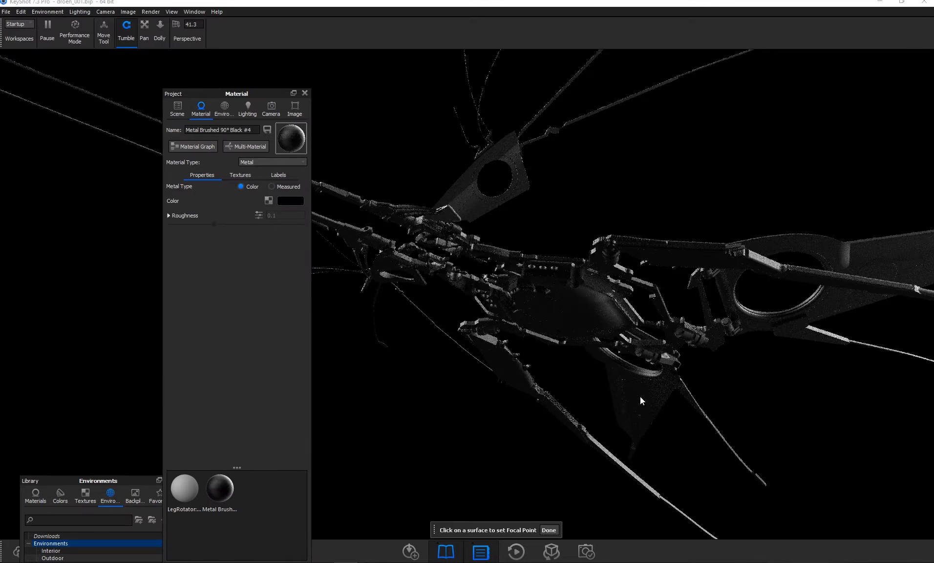
# View the drone from above its front and apply the black brushed metal to the last grey leg rotator part
pyautogui.moveTo(441, 423); pyautogui.dragTo(537, 448)
pyautogui.moveTo(237, 93); pyautogui.dragTo(791, 127)
pyautogui.click(755, 526)
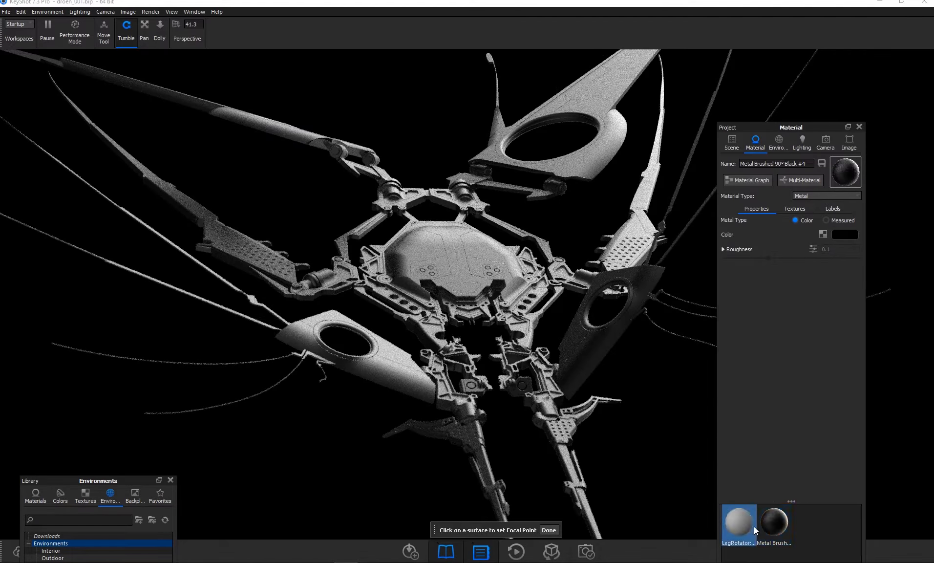
pyautogui.moveTo(396, 333); pyautogui.dragTo(406, 374)
pyautogui.moveTo(775, 522)
pyautogui.mouseDown()
pyautogui.moveTo(736, 496)
pyautogui.moveTo(564, 237)
pyautogui.mouseUp()
pyautogui.moveTo(795, 128); pyautogui.dragTo(930, 132)
pyautogui.moveTo(649, 389)
pyautogui.mouseDown()
pyautogui.moveTo(523, 423)
pyautogui.moveTo(610, 396)
pyautogui.mouseUp()
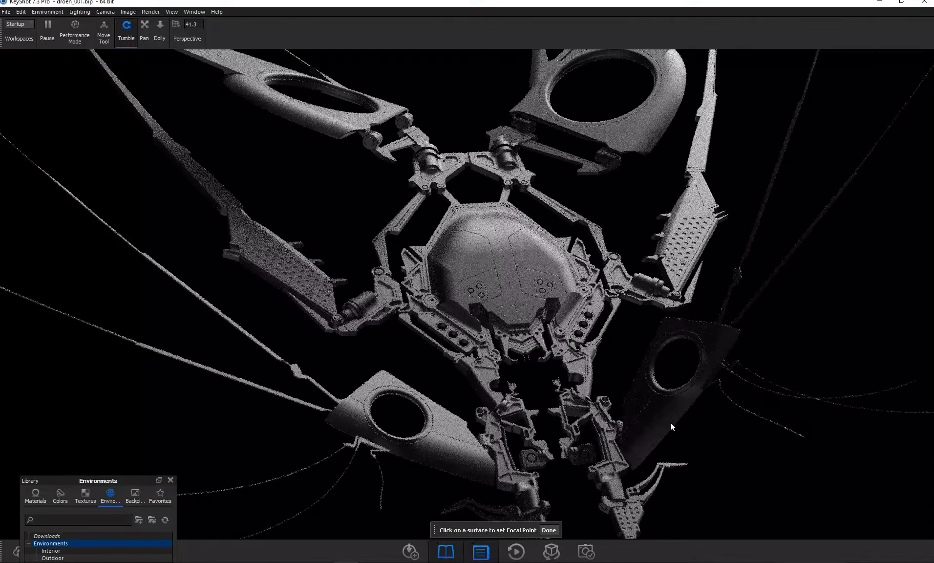
pyautogui.scroll(2, 670, 421)
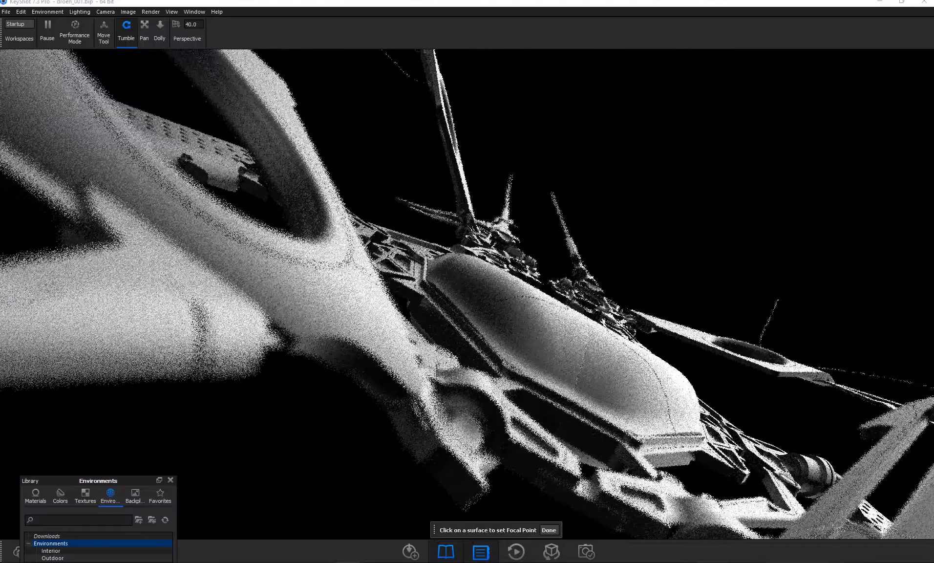
# Orbit the close-up camera with the wing ring in the foreground and set its focal point on the body shell
pyautogui.moveTo(640, 448); pyautogui.dragTo(631, 316)
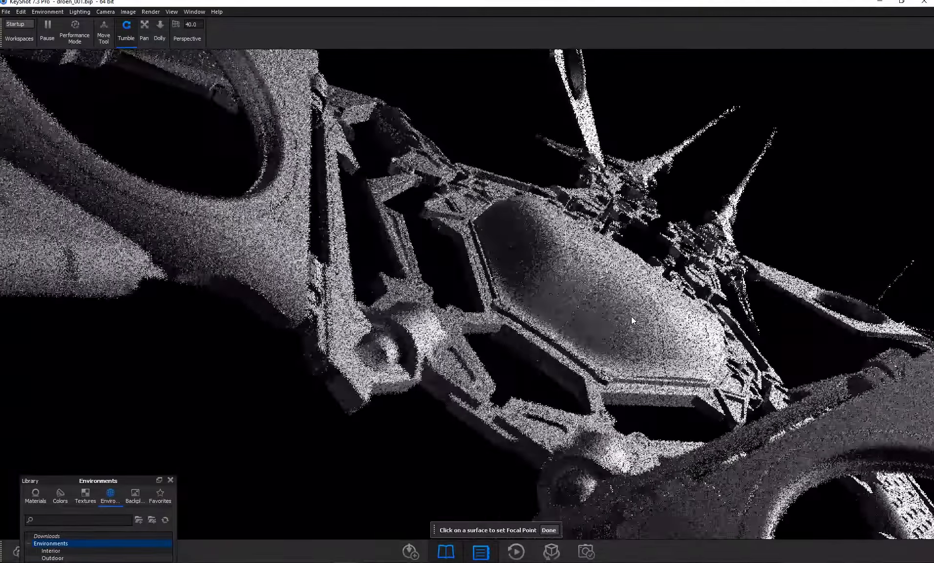
pyautogui.click(576, 331)
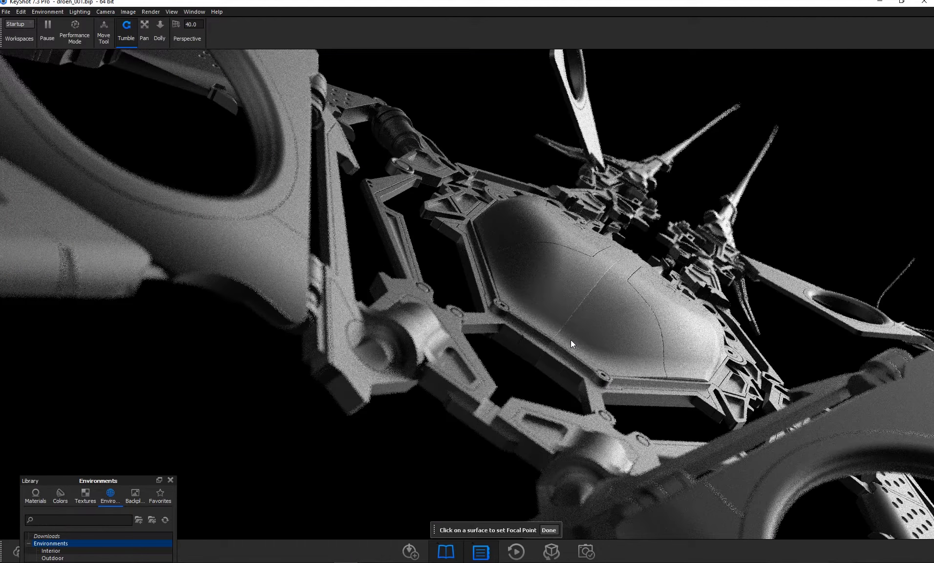
pyautogui.moveTo(576, 331); pyautogui.dragTo(281, 469)
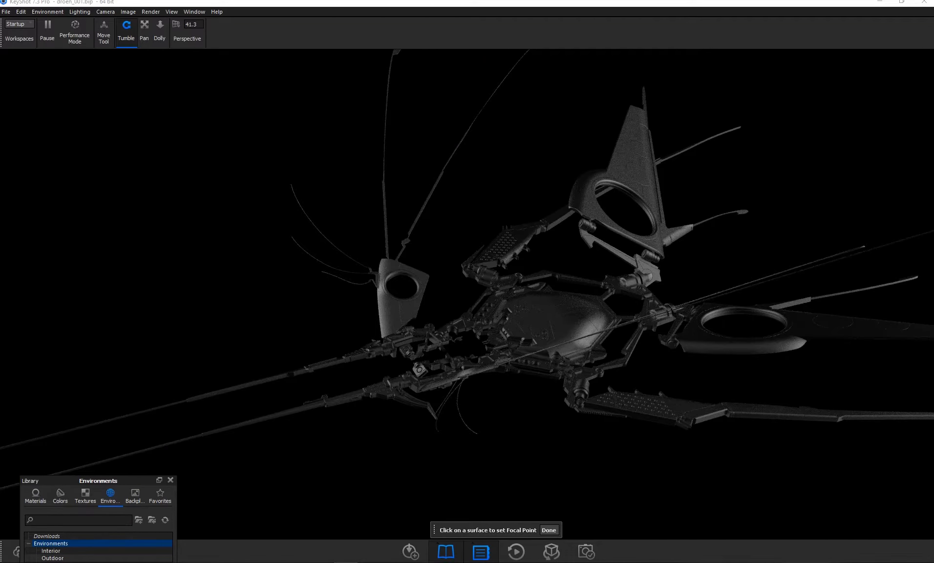
# Apply the glowing ring material to the rings of the two large rear wings and the upright small front wing
pyautogui.click(615, 190)
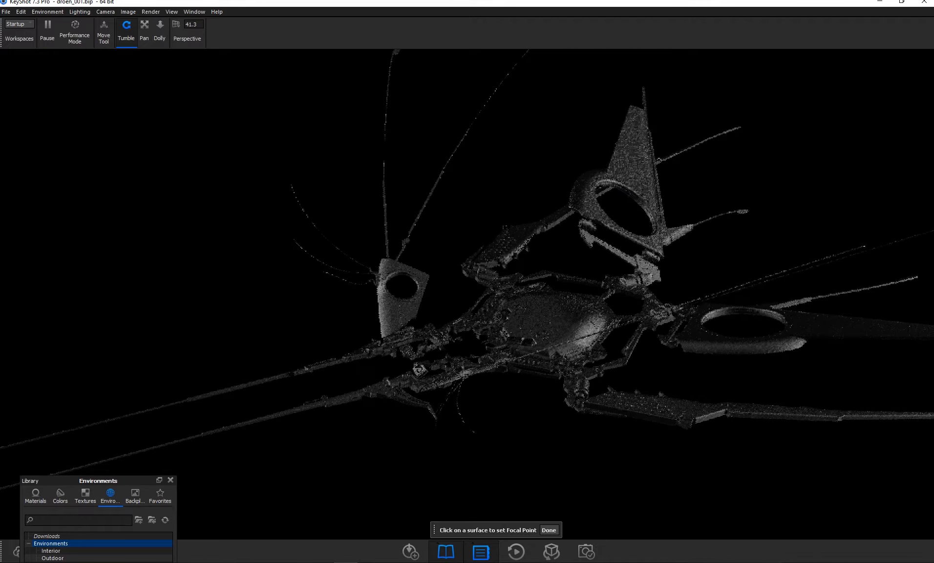
pyautogui.press('m')
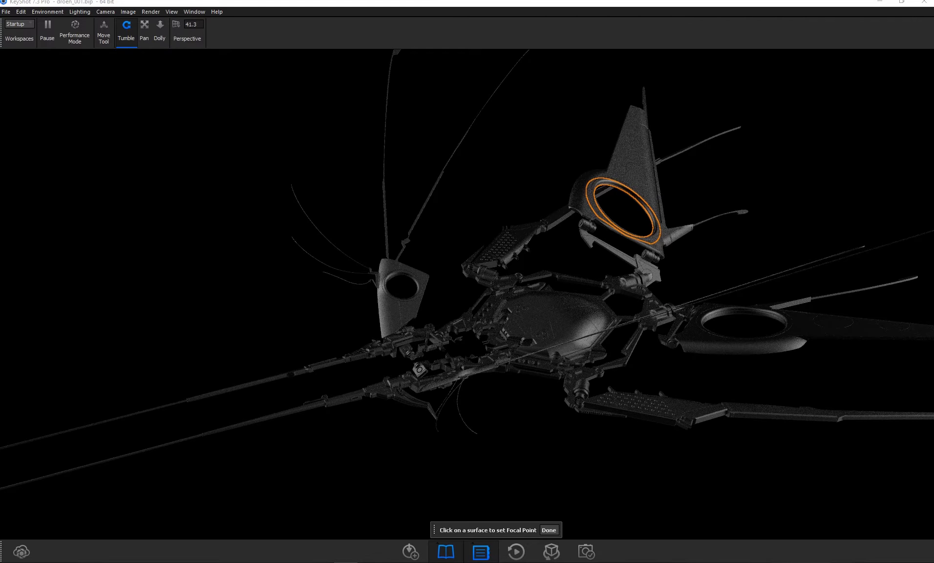
pyautogui.click(735, 312)
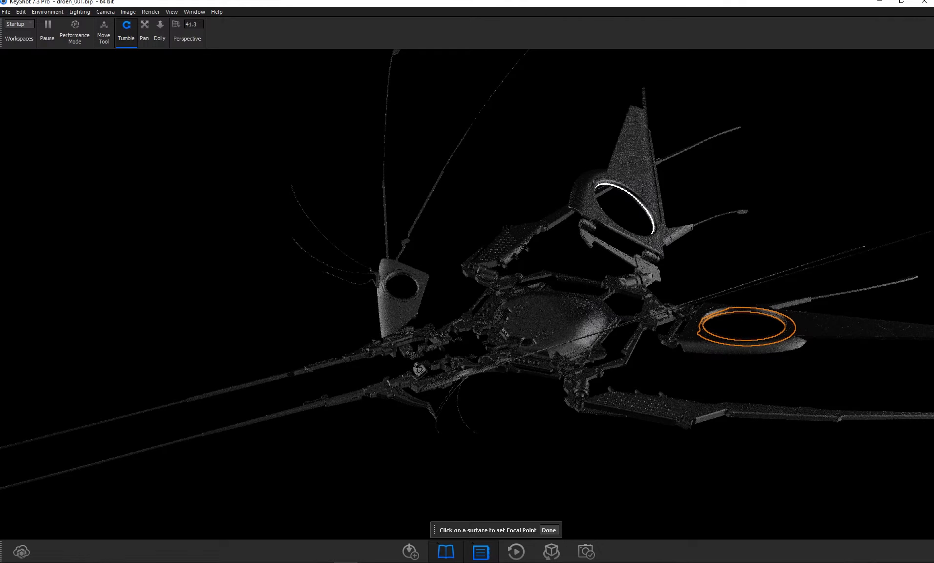
pyautogui.click(525, 308)
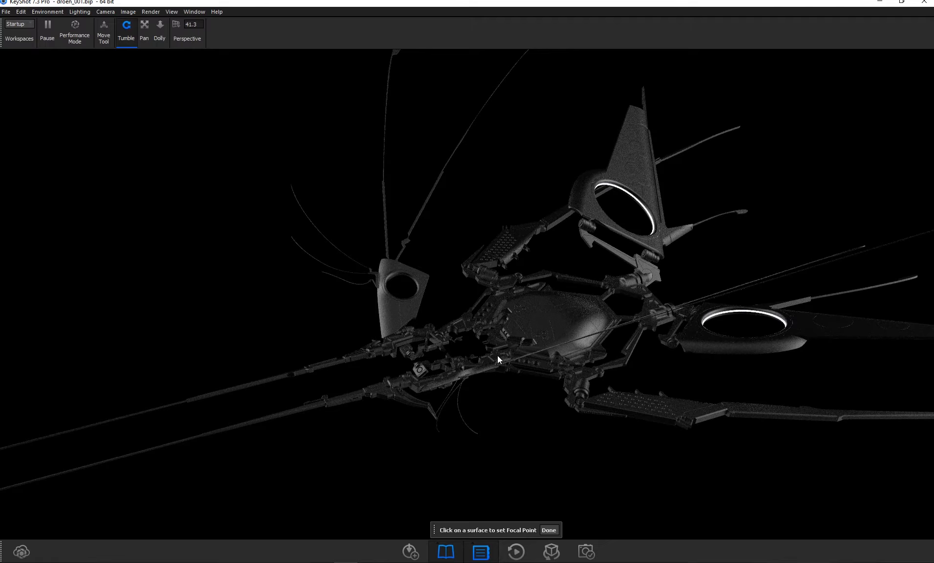
pyautogui.click(411, 278)
# Apply the glowing material to the ring of the second small front wing and return to the wide front view of the drone
pyautogui.moveTo(466, 440); pyautogui.dragTo(499, 470)
pyautogui.click(487, 364)
pyautogui.scroll(-3, 490, 429)
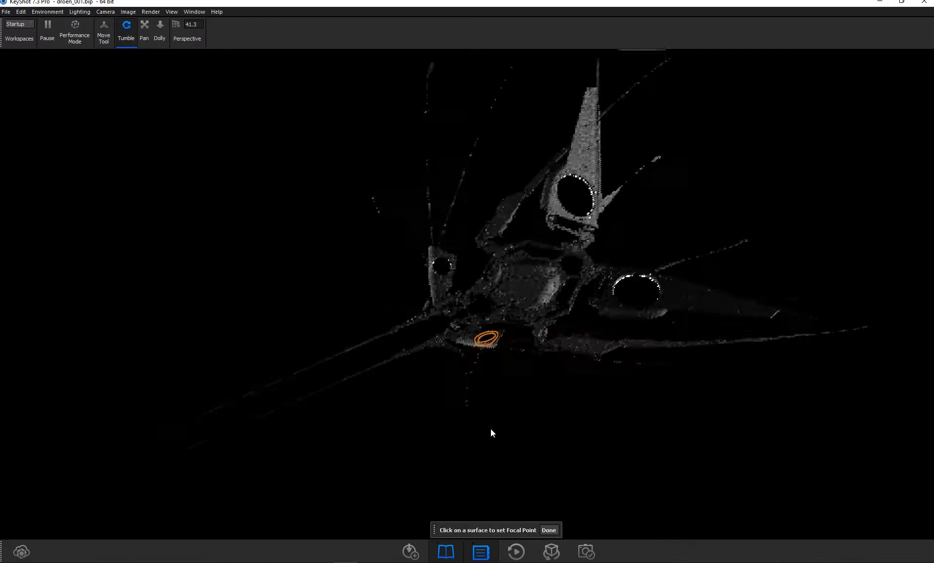
pyautogui.scroll(5, 491, 431)
pyautogui.scroll(5, 462, 483)
pyautogui.scroll(-3, 454, 483)
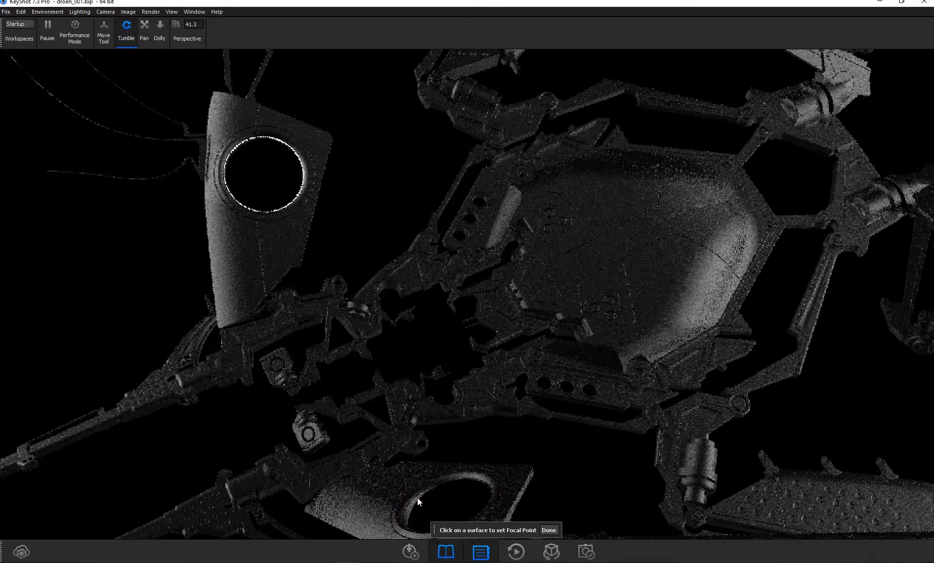
pyautogui.click(606, 320)
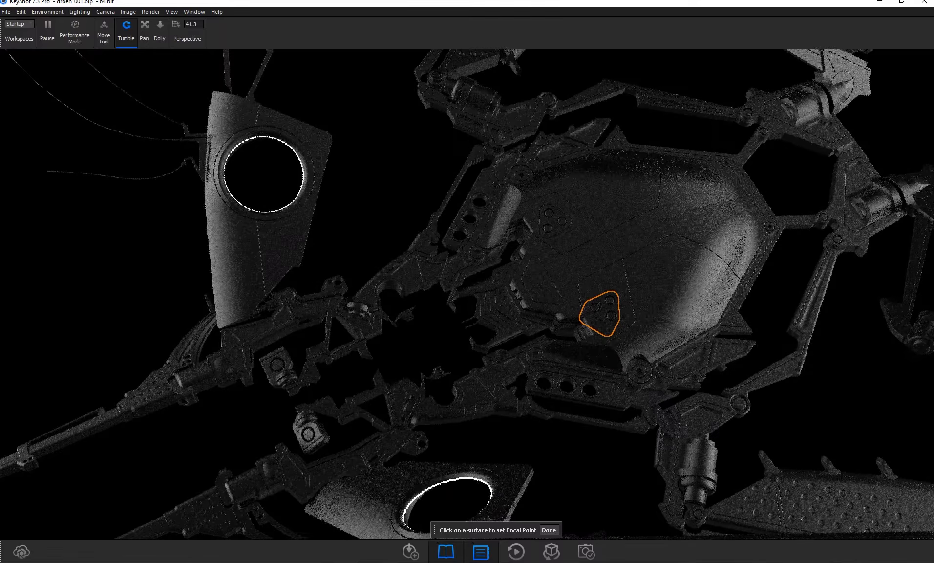
pyautogui.moveTo(621, 333); pyautogui.dragTo(589, 419)
pyautogui.scroll(-4, 580, 477)
pyautogui.scroll(-3, 467, 293)
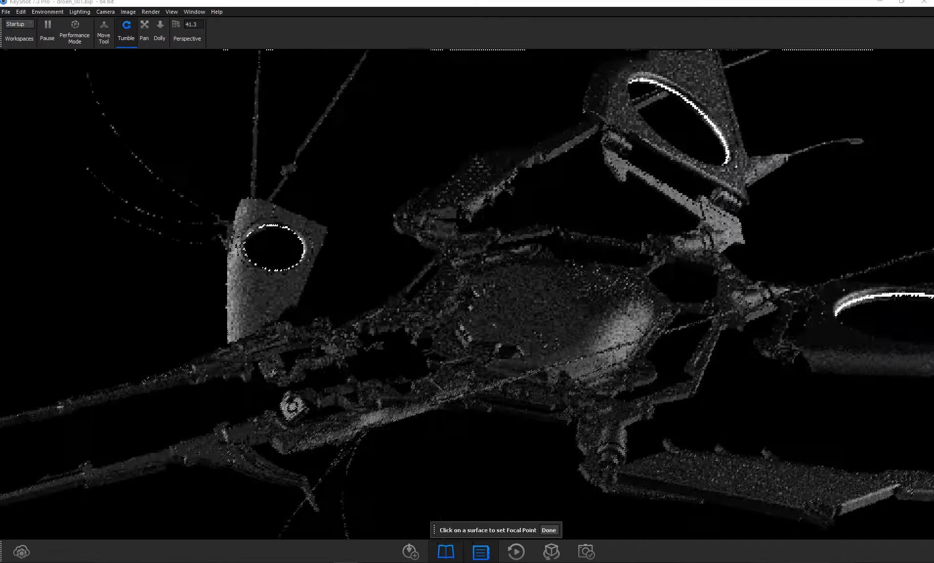
pyautogui.moveTo(590, 420); pyautogui.dragTo(477, 464)
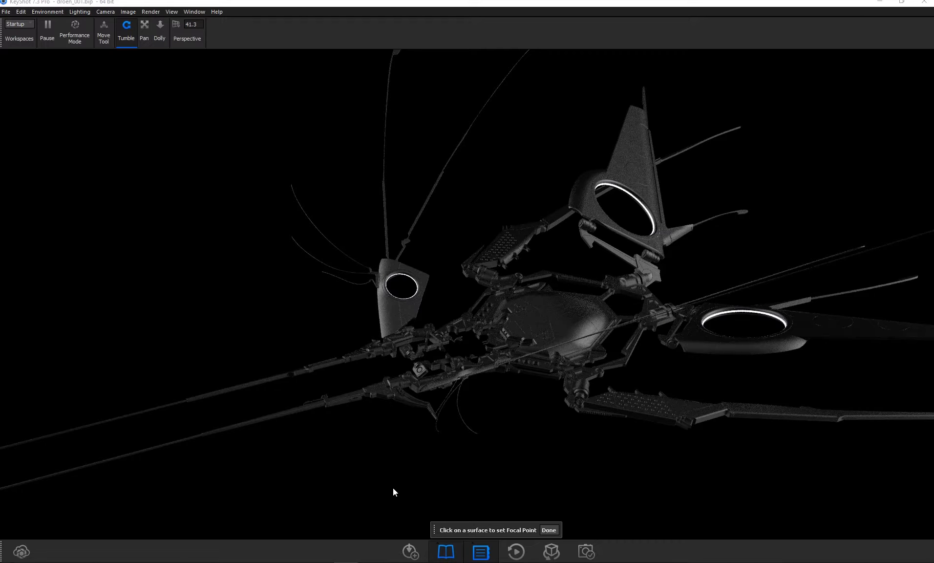
# Unlink the upright small front wing's material from the rest of the body and give that wing a green colour
pyautogui.click(394, 310)
pyautogui.click(420, 300)
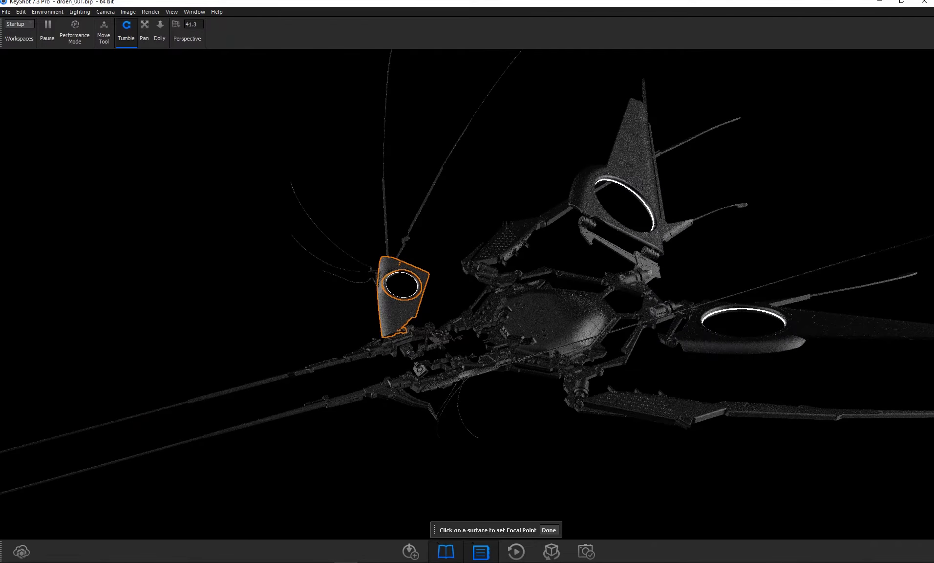
pyautogui.click(473, 488)
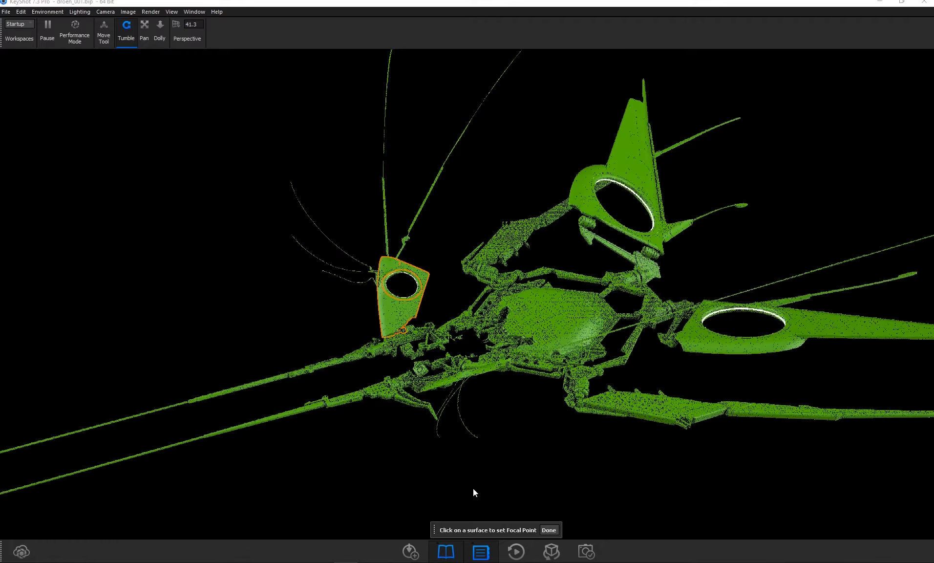
pyautogui.click(420, 437)
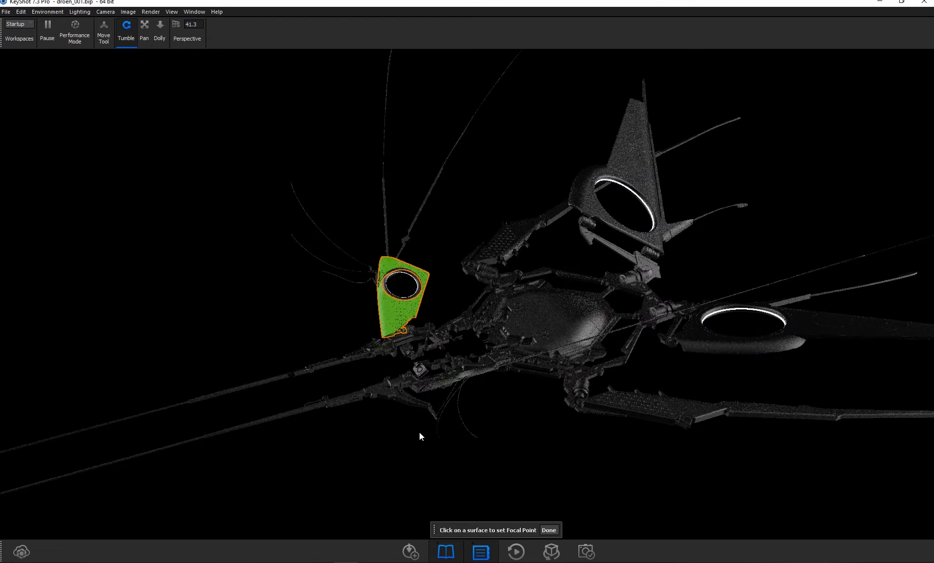
# Set the colour of the upright small front wing's material to golden brown
pyautogui.click(385, 287)
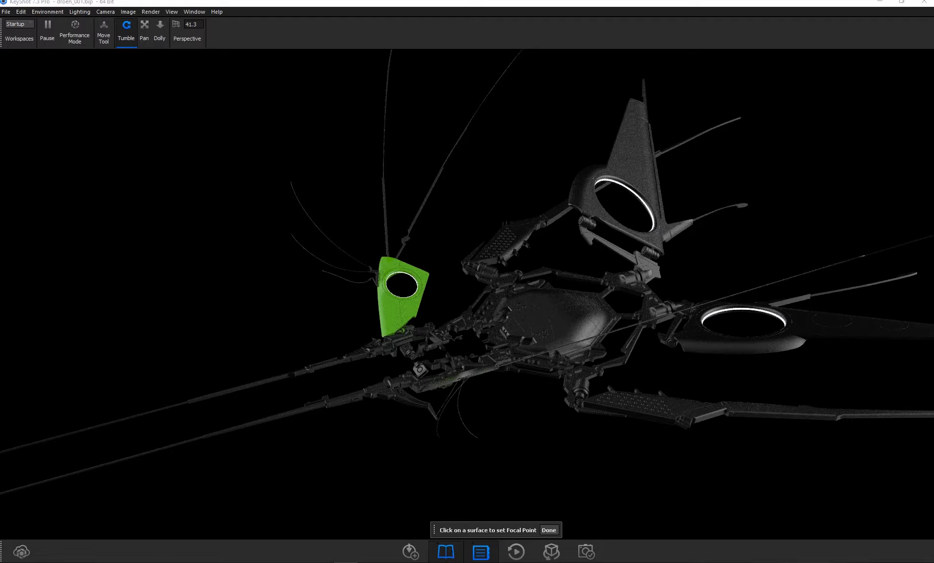
pyautogui.moveTo(686, 192)
pyautogui.mouseDown()
pyautogui.moveTo(709, 151)
pyautogui.moveTo(681, 172)
pyautogui.moveTo(699, 196)
pyautogui.mouseUp()
pyautogui.click(714, 234)
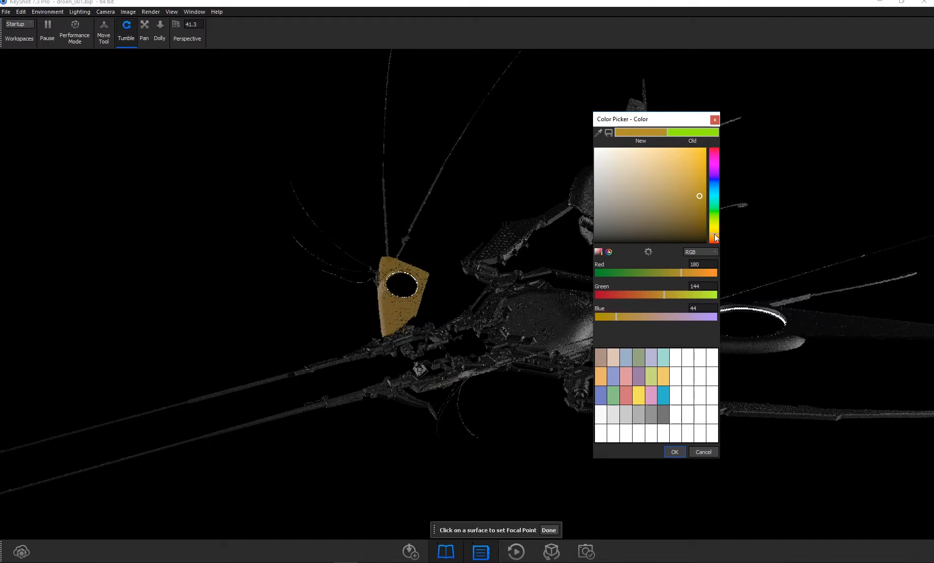
pyautogui.click(674, 451)
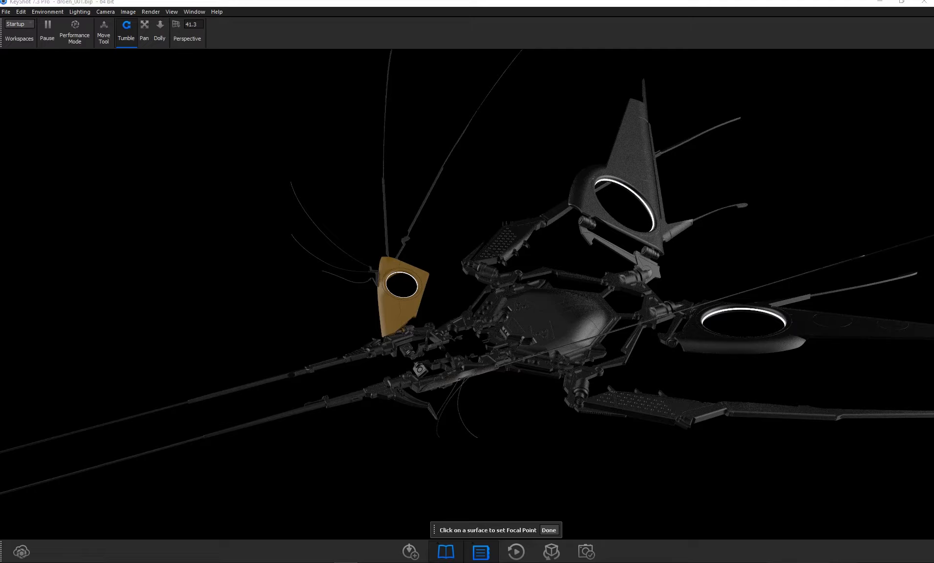
# Change the upright small front wing's shell parts to a light silver metal
pyautogui.click(404, 311)
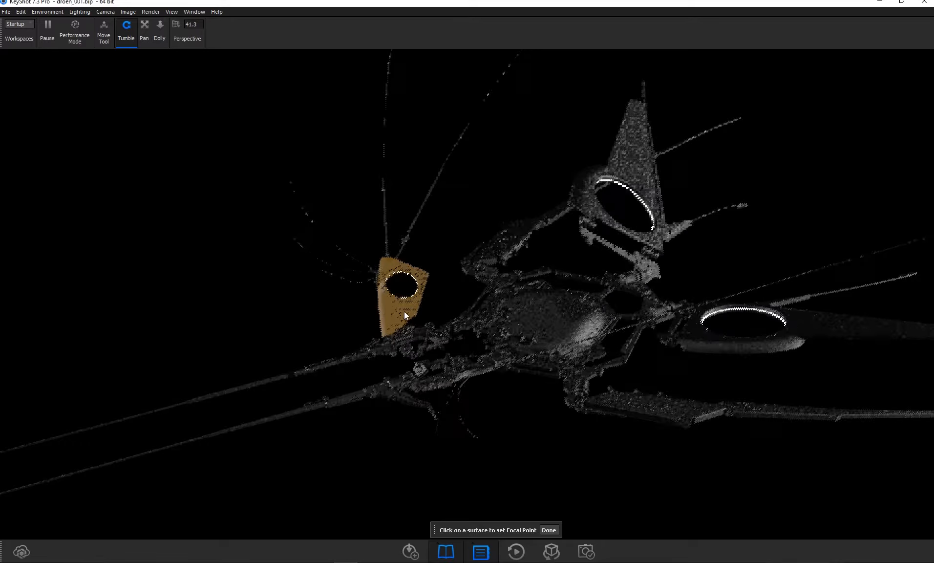
pyautogui.click(402, 307)
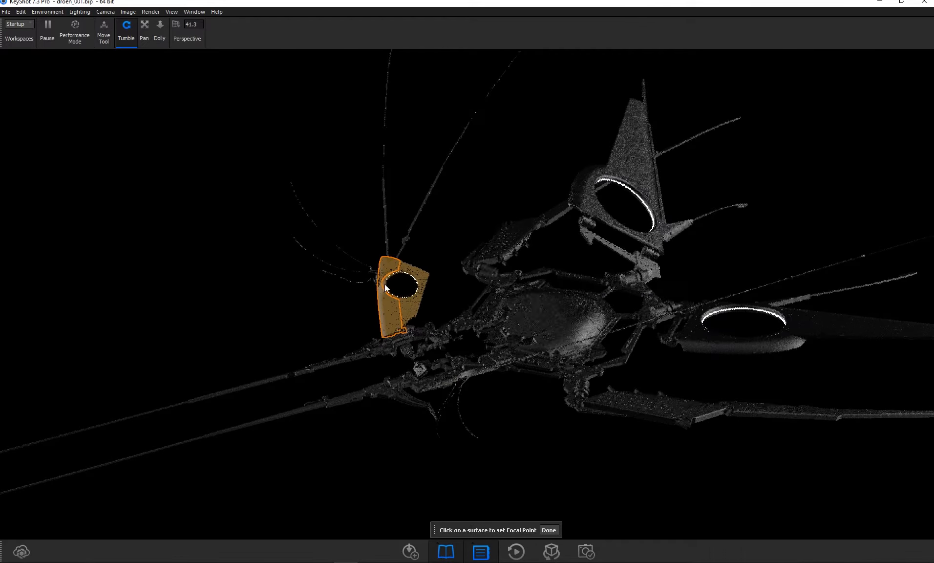
pyautogui.scroll(5, 444, 313)
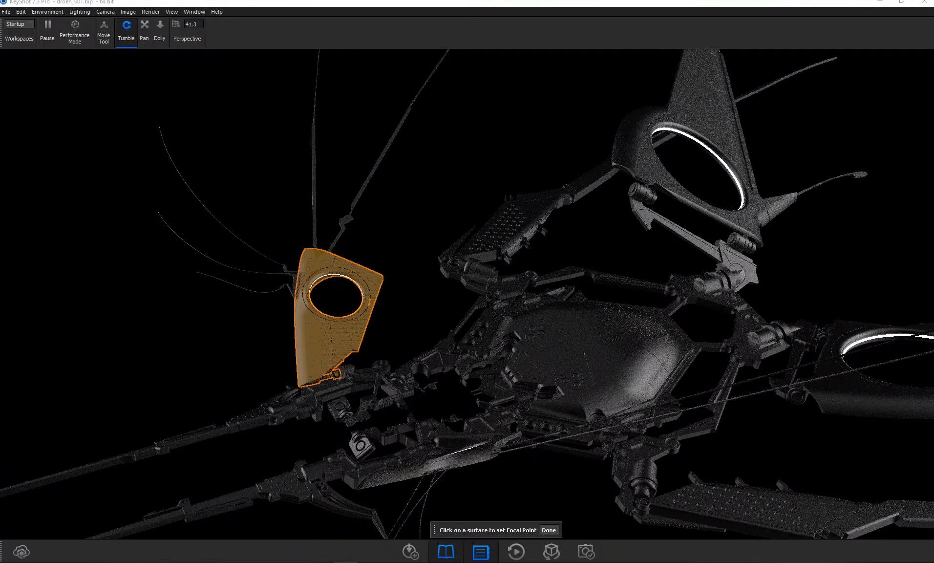
pyautogui.click(642, 193)
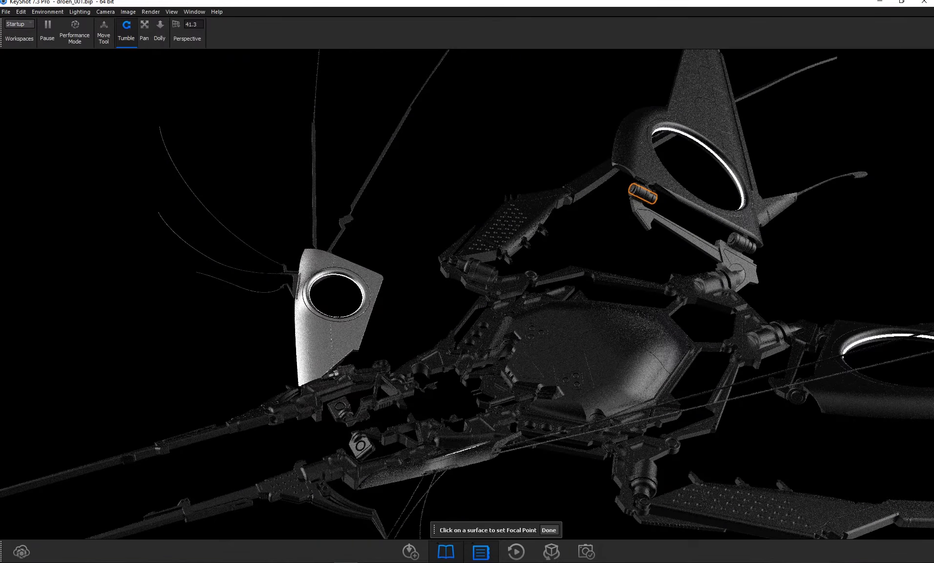
pyautogui.moveTo(650, 278); pyautogui.dragTo(637, 193)
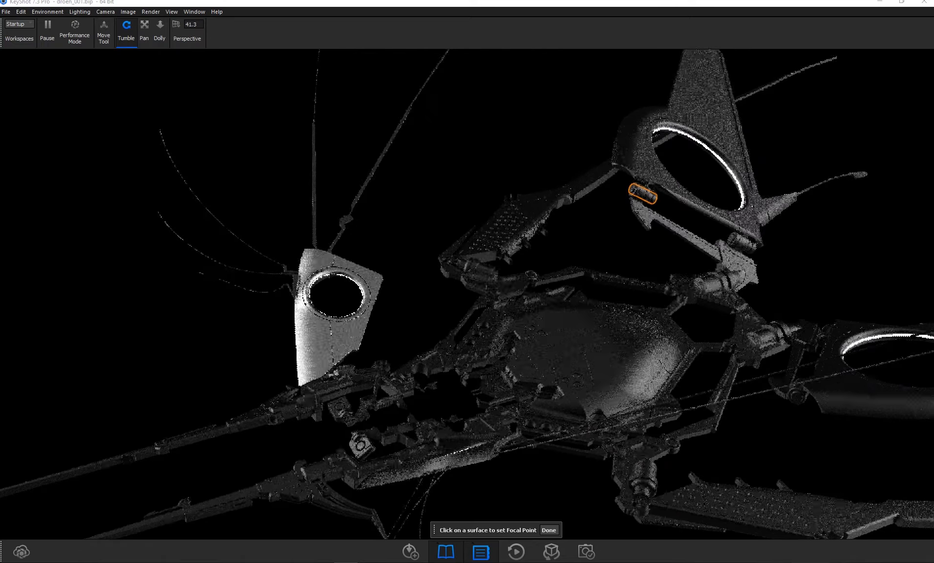
pyautogui.hotkey('ctrl', 'z')
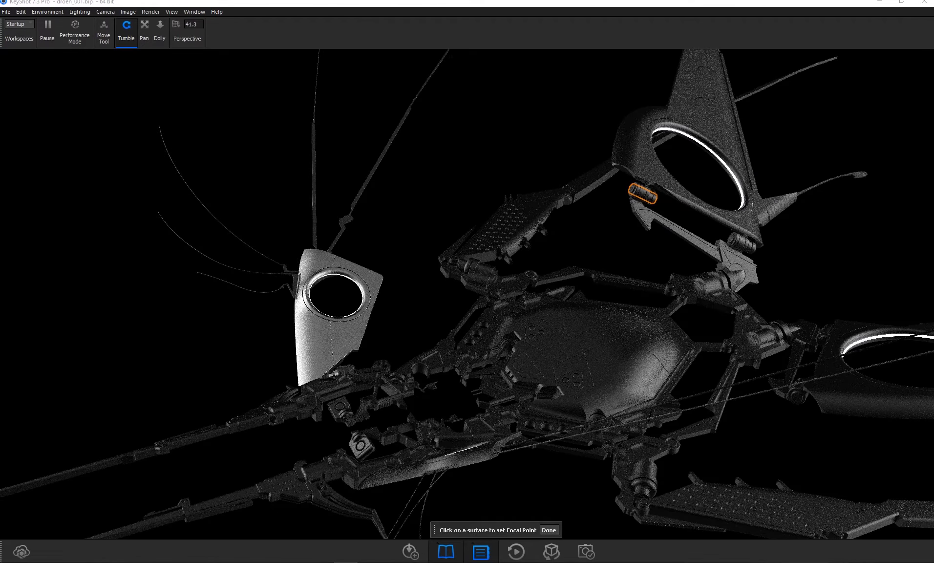
# Copy the light silver metal onto the shell of the large upright rear wing
pyautogui.click(670, 203)
pyautogui.moveTo(730, 211); pyautogui.dragTo(440, 372)
pyautogui.scroll(5, 731, 358)
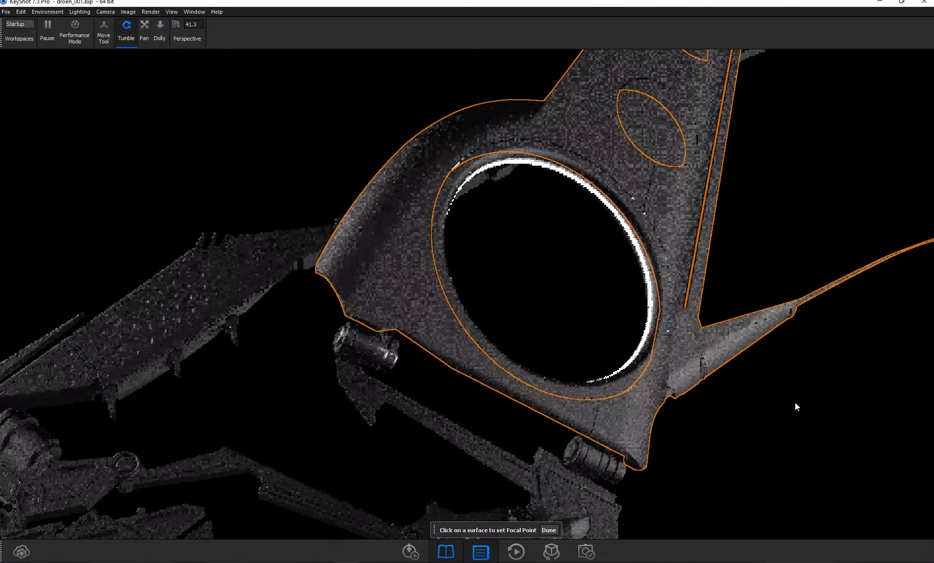
pyautogui.scroll(-4, 794, 402)
pyautogui.moveTo(652, 460); pyautogui.dragTo(743, 435)
pyautogui.scroll(-5, 675, 347)
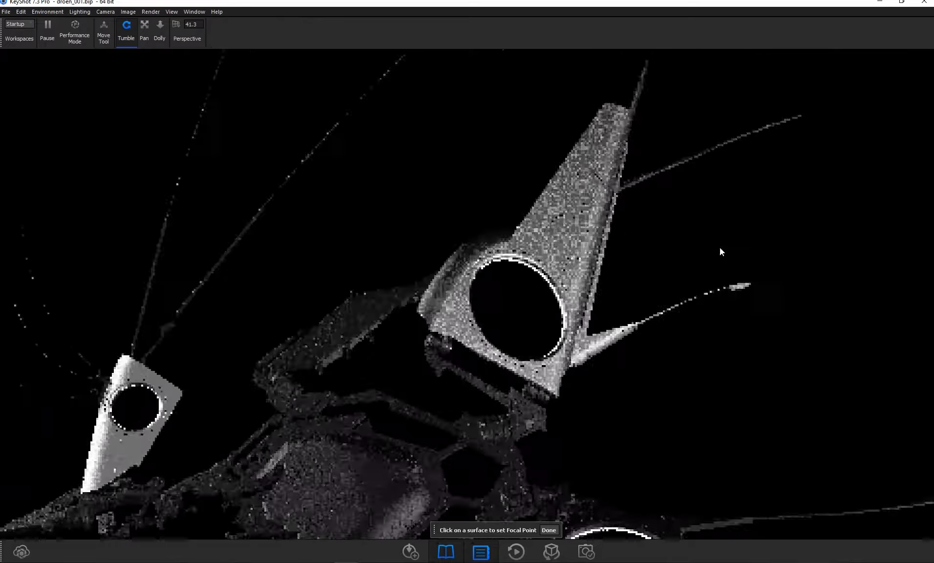
# Paste the light silver metal onto the end sections of the two hinge cylinders below the large upright rear wing
pyautogui.moveTo(720, 247); pyautogui.dragTo(740, 202)
pyautogui.scroll(5, 633, 296)
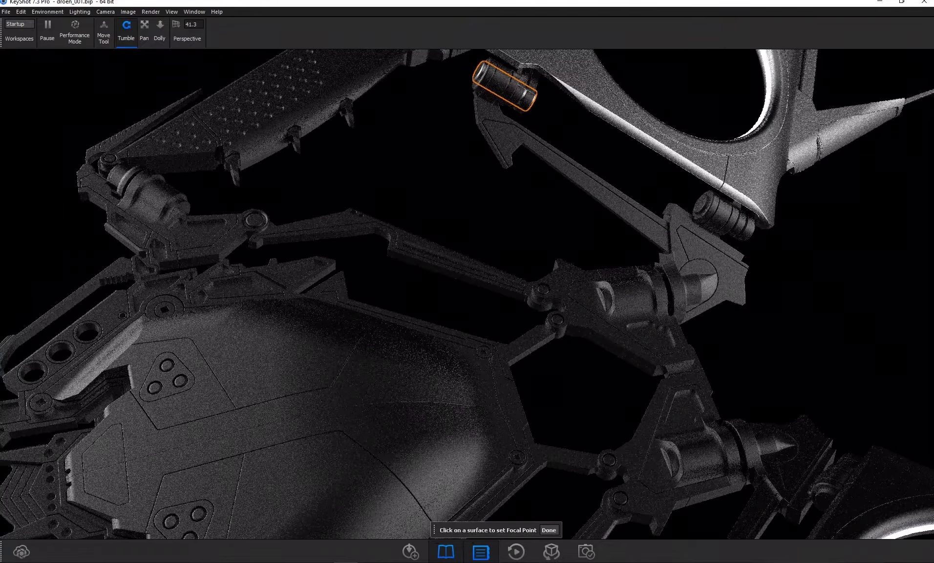
pyautogui.keyDown('shift'); pyautogui.rightClick(513, 90); pyautogui.keyUp('shift')
pyautogui.keyDown('shift'); pyautogui.rightClick(737, 221); pyautogui.keyUp('shift')
pyautogui.keyDown('shift'); pyautogui.rightClick(516, 94); pyautogui.keyUp('shift')
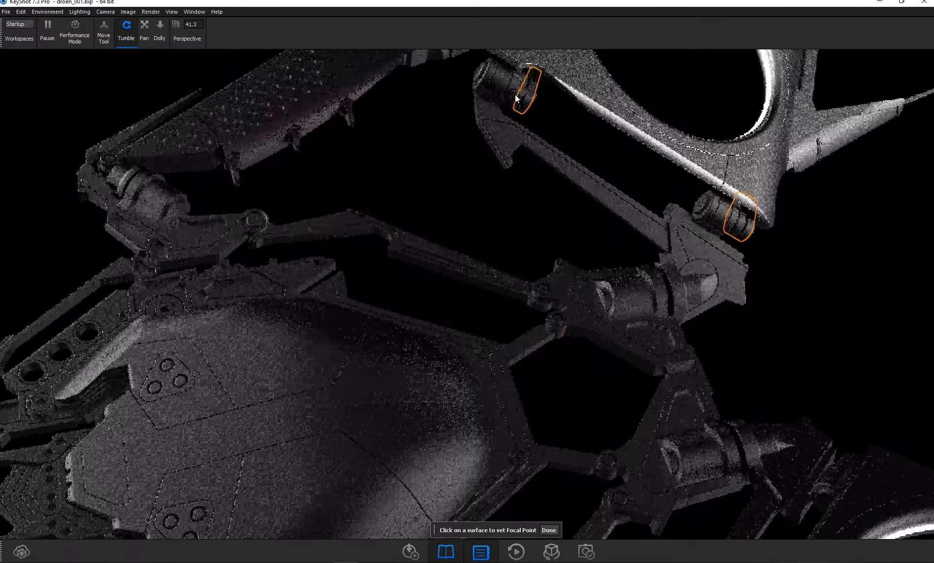
pyautogui.scroll(-5, 809, 340)
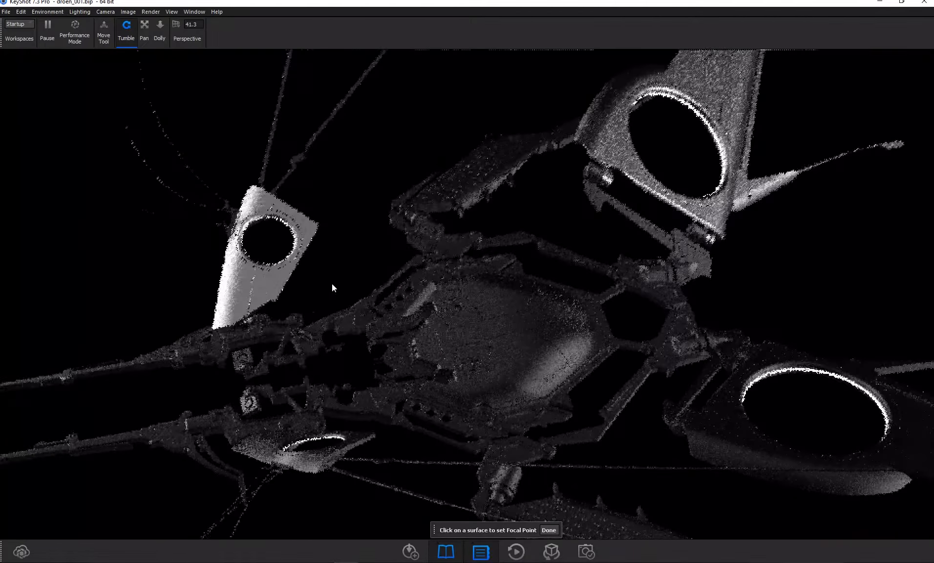
# Apply the light silver metal to the second small front wing's shell
pyautogui.moveTo(333, 518); pyautogui.dragTo(329, 478)
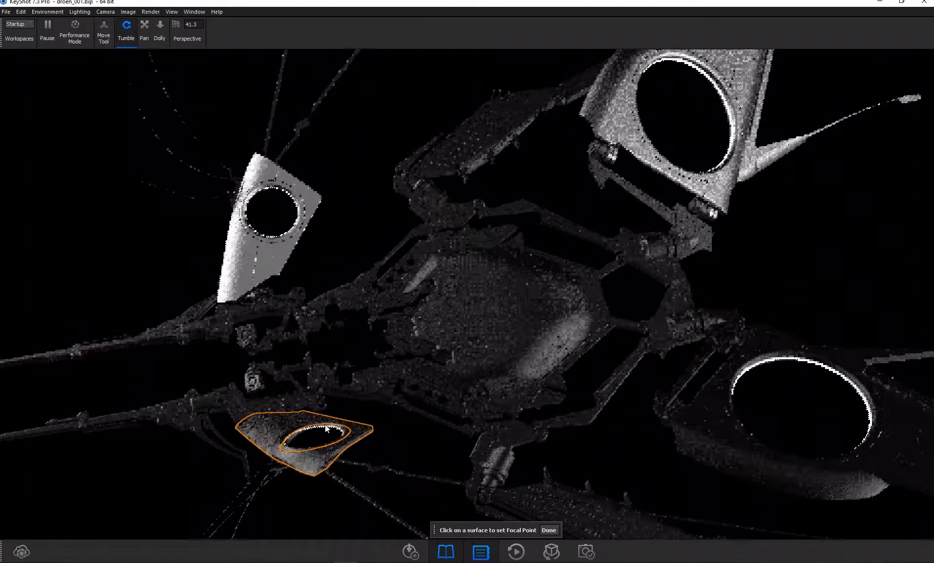
pyautogui.click(313, 459)
pyautogui.moveTo(706, 257); pyautogui.dragTo(617, 215)
pyautogui.scroll(-4, 629, 382)
pyautogui.moveTo(494, 414); pyautogui.dragTo(569, 462)
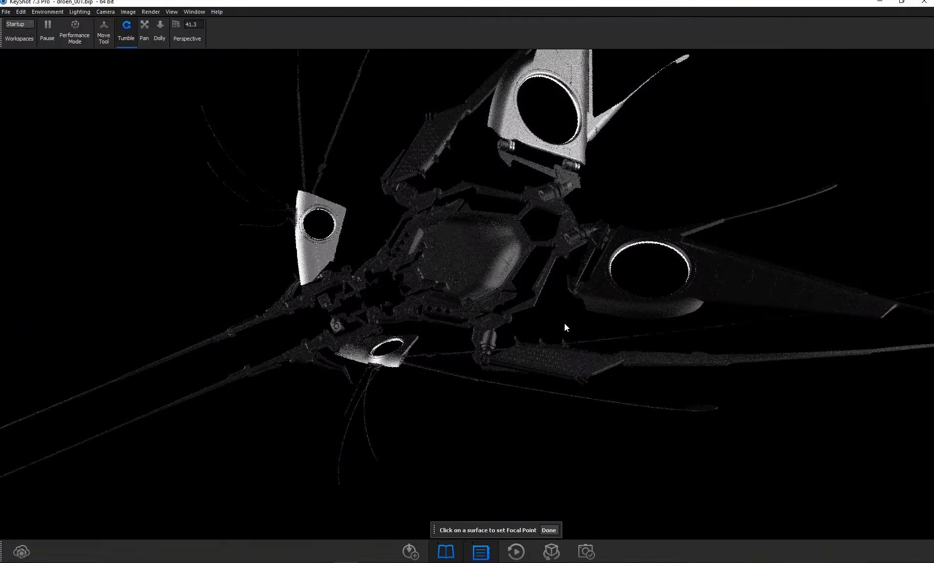
# Apply the light silver metal to the side bracket and thin curved antennae of the small front wing
pyautogui.moveTo(505, 212); pyautogui.dragTo(499, 270)
pyautogui.scroll(2, 229, 282)
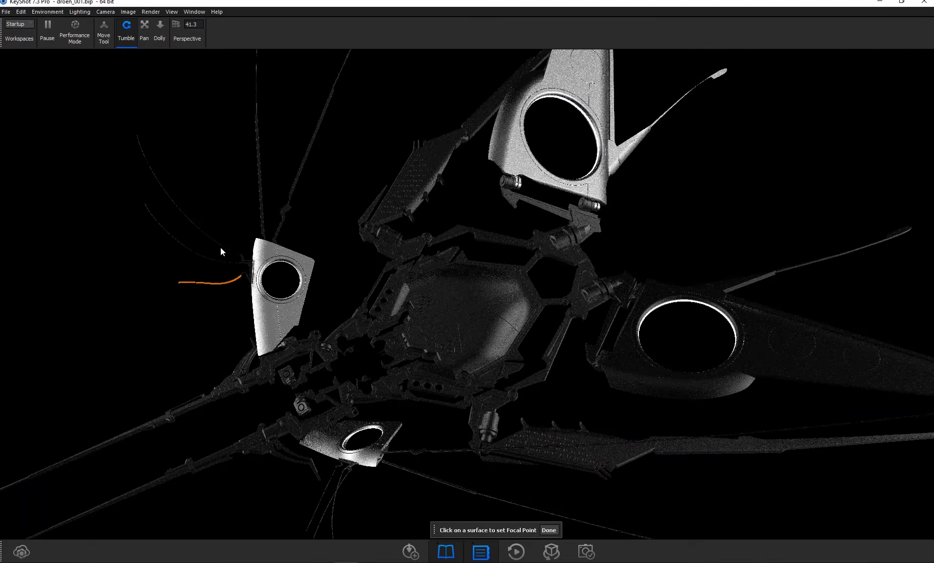
pyautogui.scroll(4, 204, 199)
pyautogui.moveTo(204, 199); pyautogui.dragTo(328, 233)
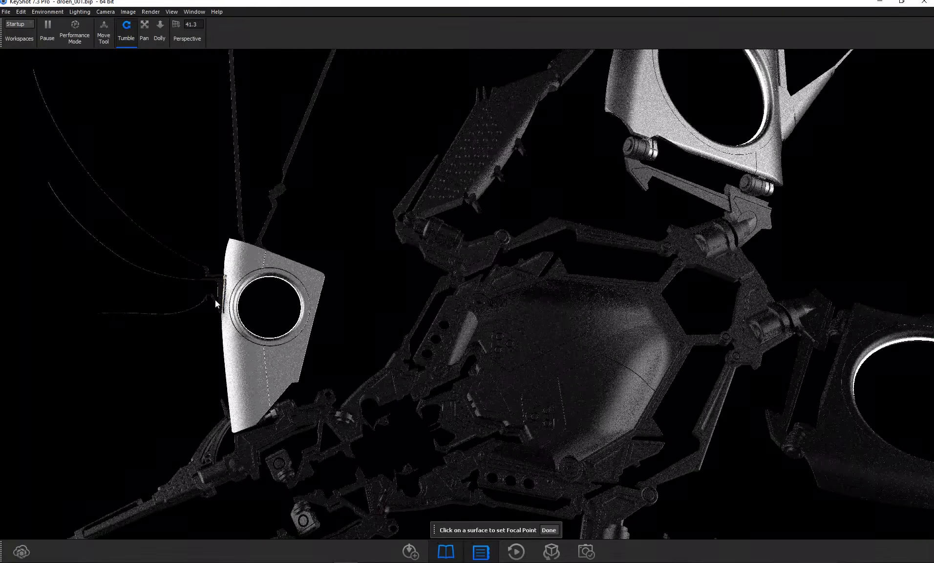
pyautogui.scroll(3, 77, 312)
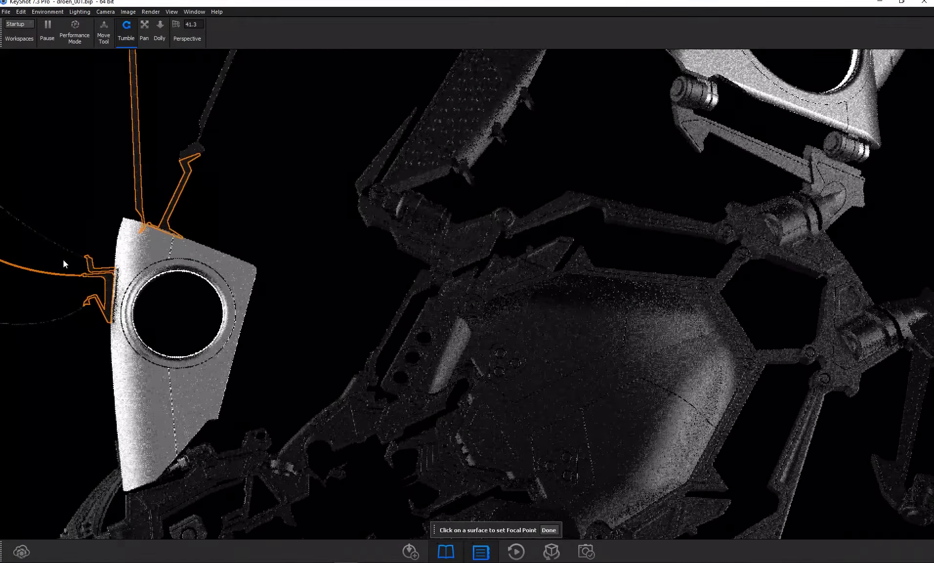
pyautogui.moveTo(97, 268)
pyautogui.mouseDown()
pyautogui.moveTo(95, 256)
pyautogui.moveTo(102, 288)
pyautogui.mouseUp()
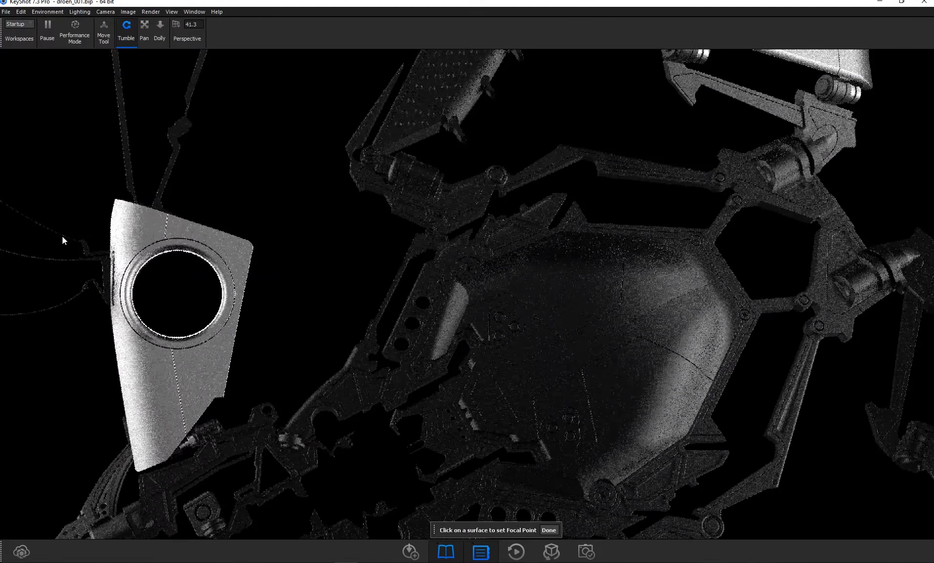
pyautogui.moveTo(251, 389); pyautogui.dragTo(528, 404)
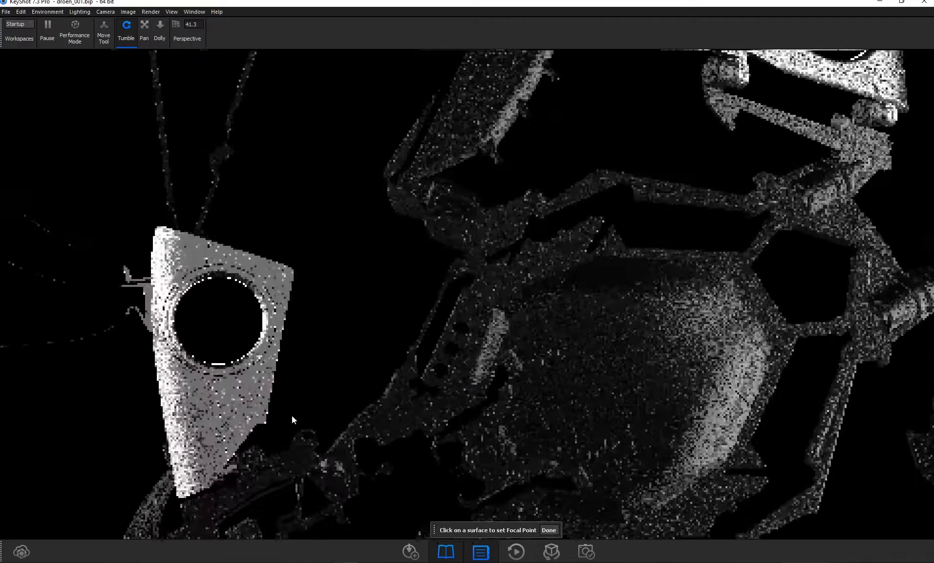
pyautogui.scroll(5, 395, 445)
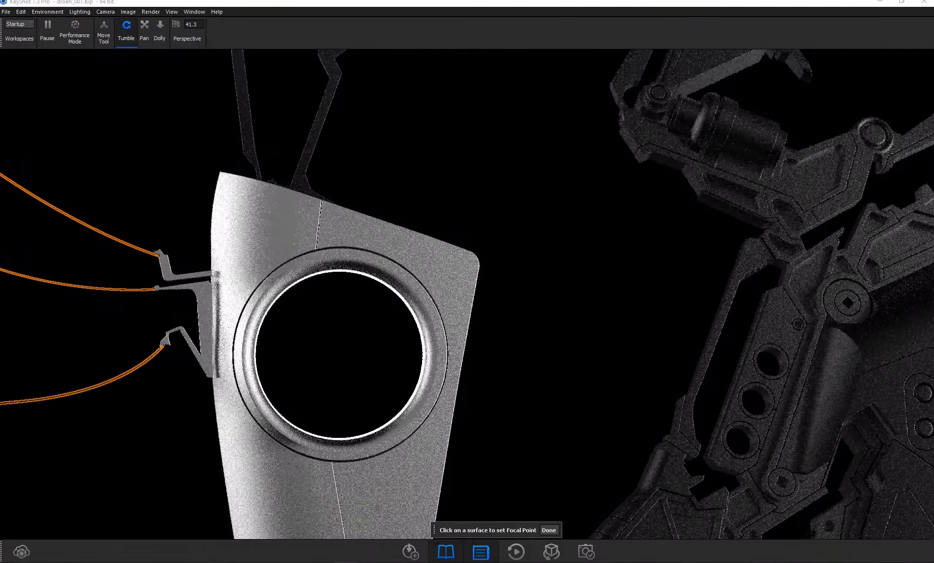
pyautogui.scroll(-5, 304, 164)
# Apply the light silver metal to the two long straight antennae rising from the small front wing
pyautogui.moveTo(503, 279); pyautogui.dragTo(403, 379)
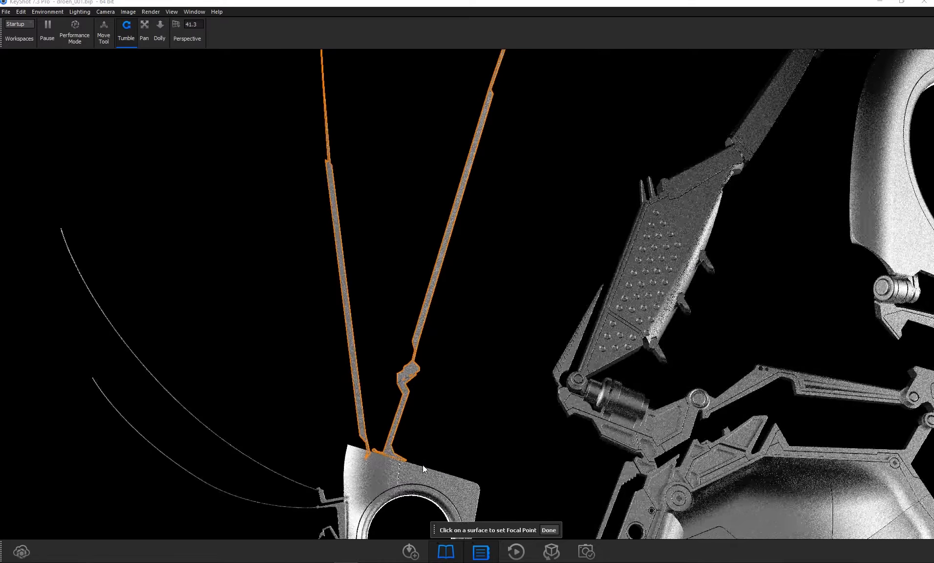
pyautogui.moveTo(423, 465); pyautogui.dragTo(490, 203)
pyautogui.moveTo(486, 262); pyautogui.dragTo(621, 202)
# Apply the light silver metal to the shell of the second large rear wing
pyautogui.click(771, 312)
pyautogui.moveTo(771, 311); pyautogui.dragTo(612, 421)
pyautogui.scroll(5, 612, 422)
pyautogui.scroll(-6, 557, 330)
pyautogui.moveTo(558, 330); pyautogui.dragTo(460, 320)
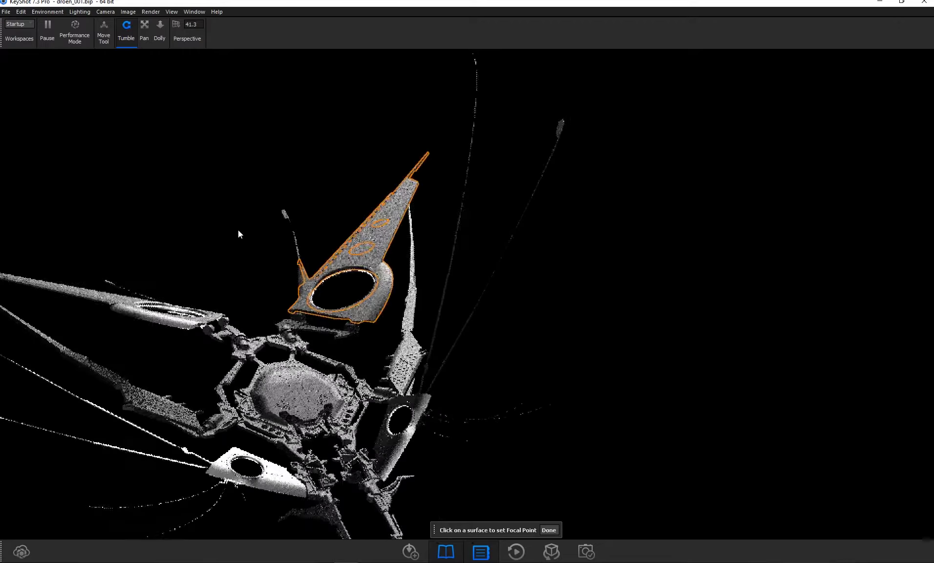
pyautogui.moveTo(238, 230); pyautogui.dragTo(335, 302)
pyautogui.click(272, 137)
pyautogui.click(272, 167)
pyautogui.click(346, 129)
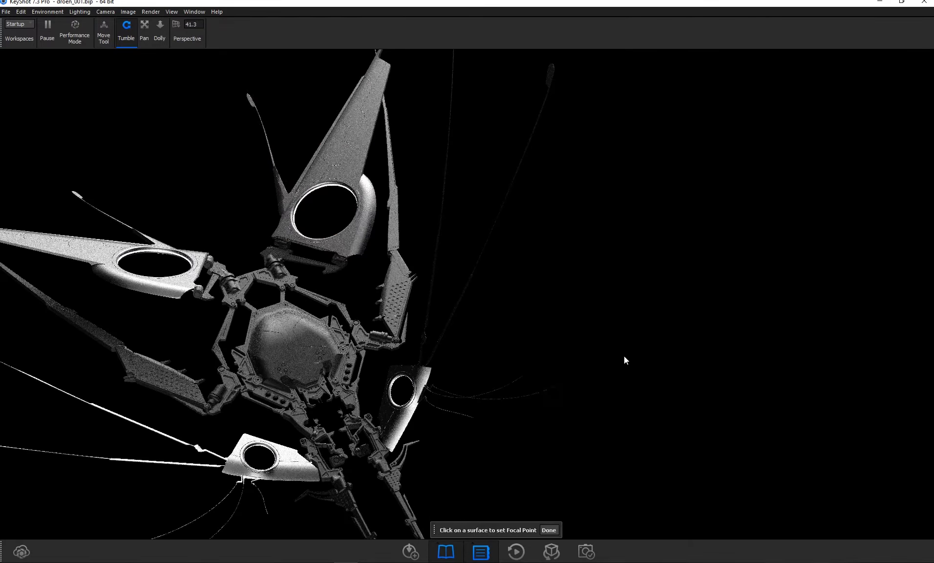
# Apply the light silver metal to the central body shell and its two triangular plates
pyautogui.scroll(5, 277, 363)
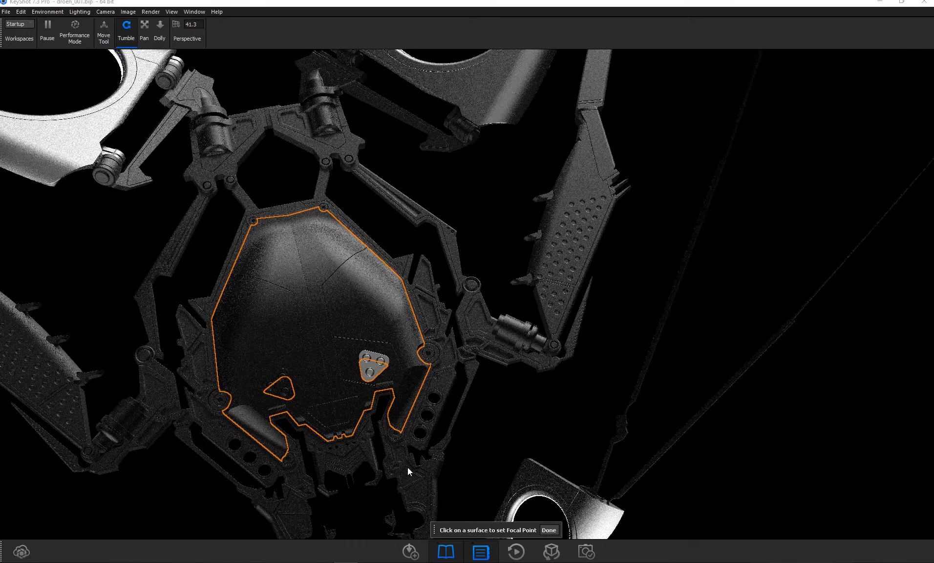
pyautogui.scroll(3, 520, 420)
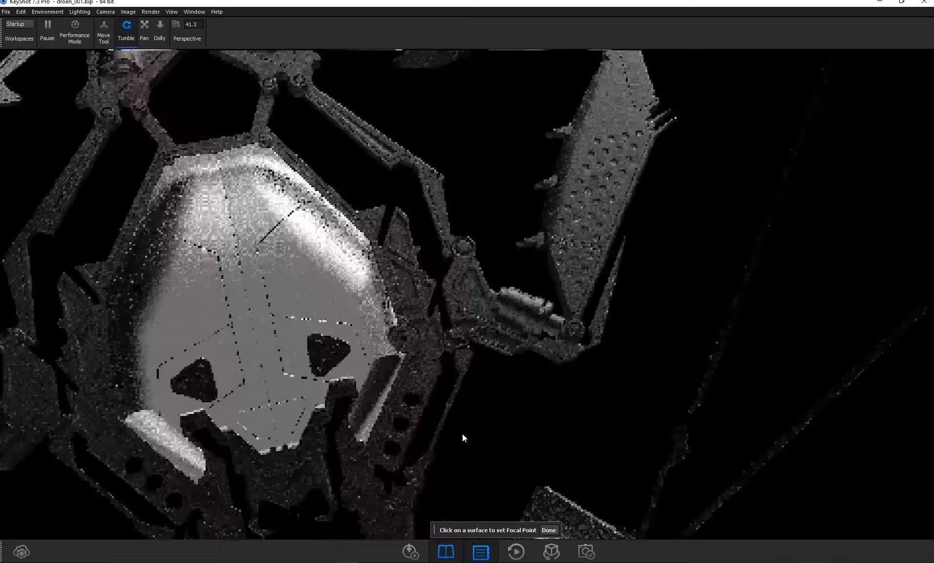
pyautogui.scroll(-5, 462, 433)
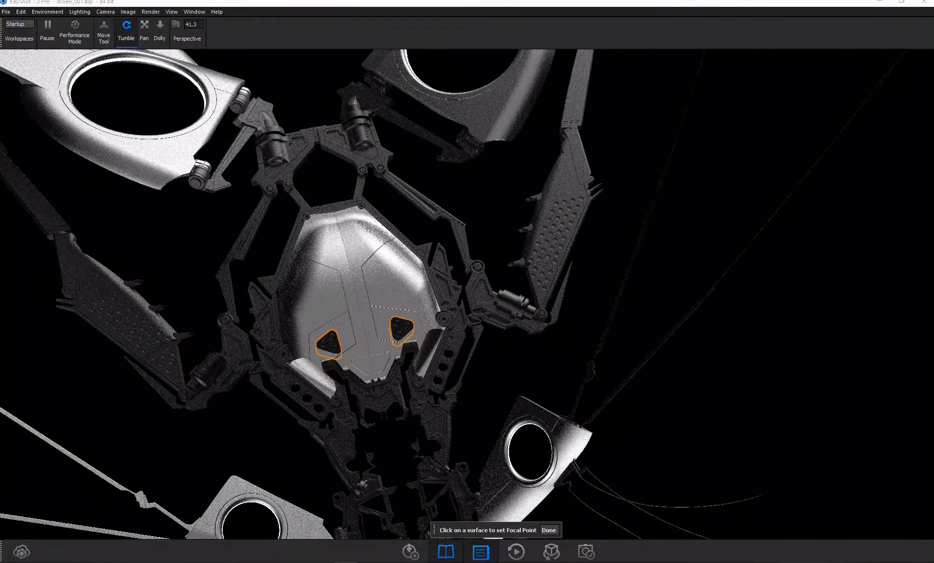
pyautogui.scroll(2, 452, 362)
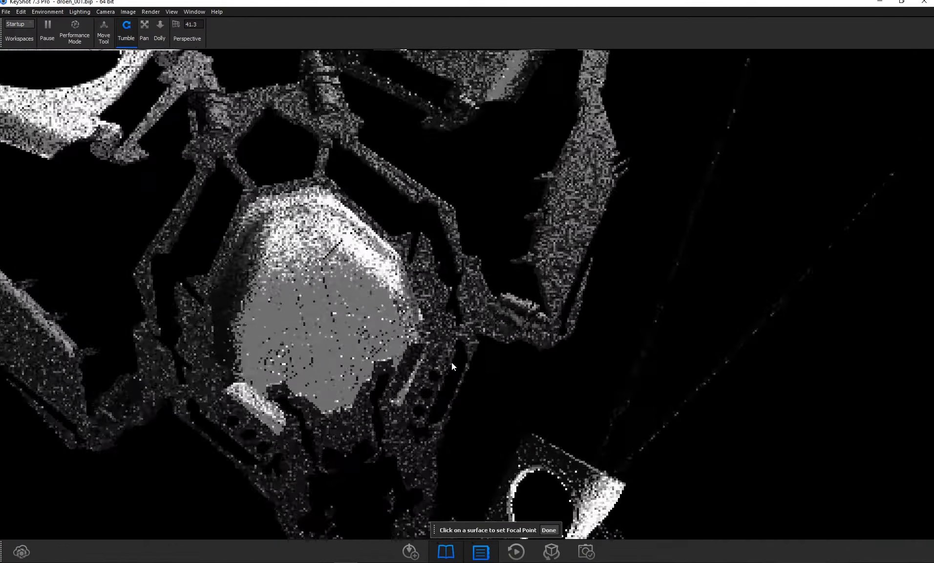
pyautogui.scroll(-6, 452, 362)
# Orbit the drone to a low front view, pause the real-time rendering, and switch to Photoshop
pyautogui.moveTo(682, 398); pyautogui.dragTo(545, 367)
pyautogui.moveTo(633, 334); pyautogui.dragTo(273, 404)
pyautogui.click(273, 405)
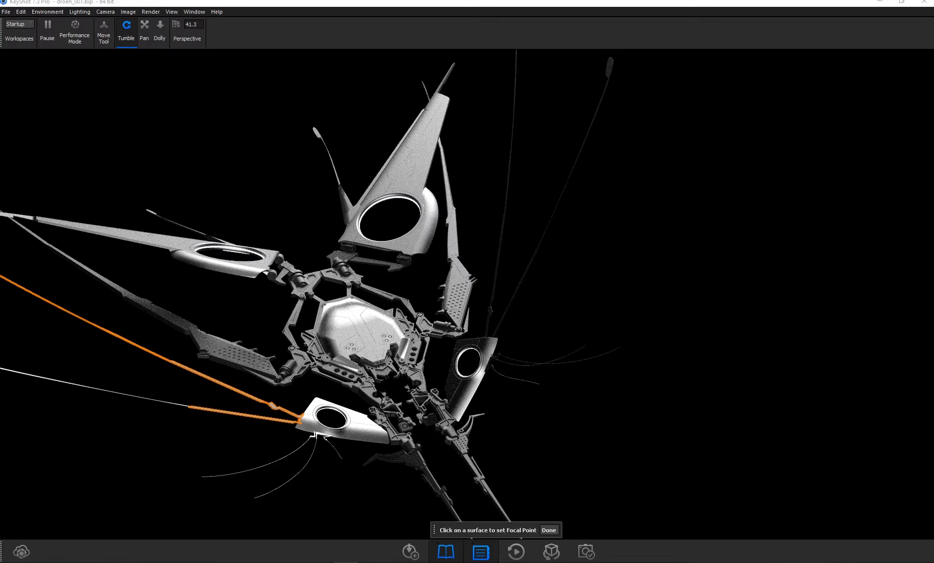
pyautogui.moveTo(302, 465); pyautogui.dragTo(650, 470)
pyautogui.moveTo(465, 465); pyautogui.dragTo(526, 424)
pyautogui.hotkey('shift', 'p')
pyautogui.hotkey('alt', 'Tab')
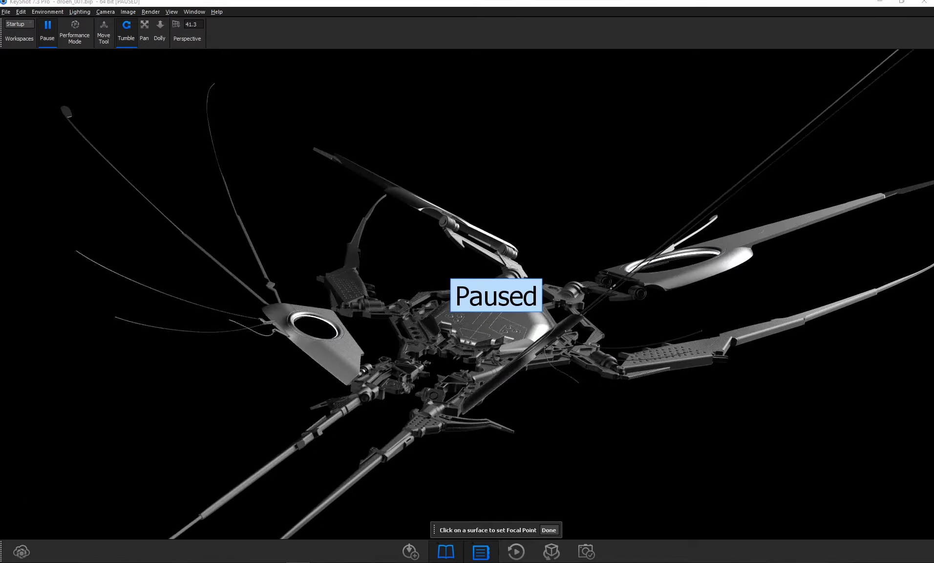
# Hide Layer 3 and add a new empty layer directly above Layer 1
pyautogui.click(805, 148)
pyautogui.click(766, 149)
pyautogui.click(798, 163)
pyautogui.hotkey('ctrl', 'shift', 'alt', 'n')
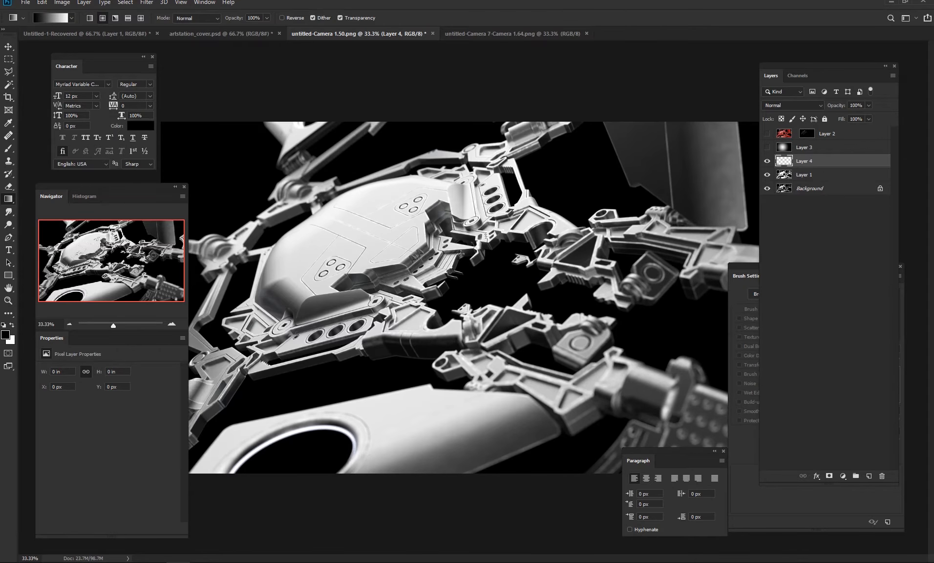
# Prepare a white, hard round 10 px brush for painting on the new layer
pyautogui.scroll(-1, 461, 254)
pyautogui.scroll(4, 462, 254)
pyautogui.moveTo(205, 225); pyautogui.dragTo(449, 306)
pyautogui.scroll(1, 449, 306)
pyautogui.press('b')
pyautogui.press('x')
pyautogui.rightClick(580, 186)
pyautogui.moveTo(736, 273); pyautogui.dragTo(710, 289)
pyautogui.click(797, 311)
pyautogui.press('[')
pyautogui.press('[')
# Paint white light spots inside the small circular details on the hull's two triangular plates
pyautogui.moveTo(332, 286); pyautogui.dragTo(355, 268)
pyautogui.moveTo(371, 217)
pyautogui.mouseDown()
pyautogui.moveTo(401, 205)
pyautogui.moveTo(374, 222)
pyautogui.mouseUp()
pyautogui.moveTo(428, 246); pyautogui.dragTo(456, 230)
pyautogui.moveTo(528, 162); pyautogui.dragTo(220, 488)
pyautogui.moveTo(580, 217); pyautogui.dragTo(558, 231)
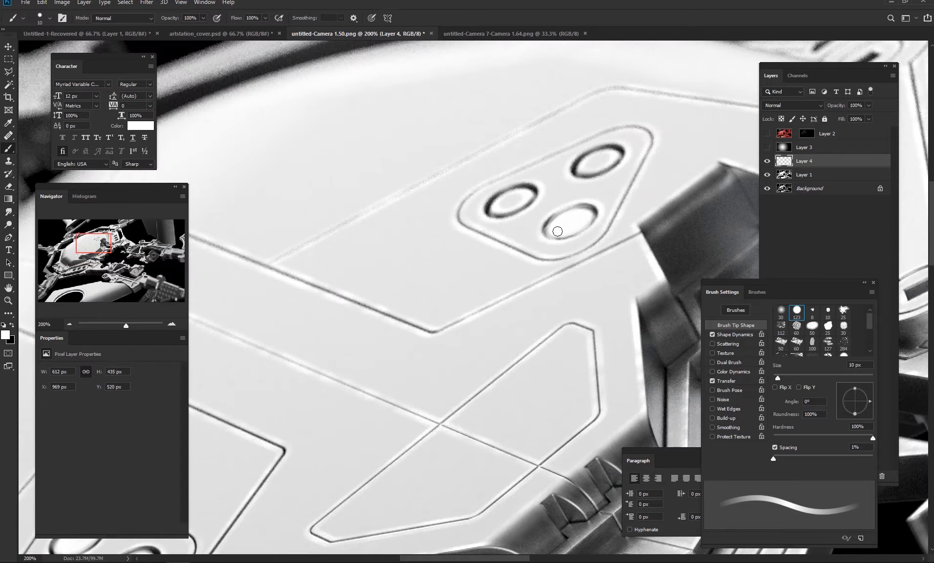
pyautogui.hotkey('ctrl', '-')
pyautogui.hotkey('ctrl', '-')
pyautogui.hotkey('ctrl', '-')
pyautogui.moveTo(582, 133); pyautogui.dragTo(594, 98)
# Duplicate the painted light spots layer, place the copy beneath the original, and apply Gaussian Blur to it
pyautogui.hotkey('ctrl', 'j')
pyautogui.moveTo(811, 161); pyautogui.dragTo(810, 180)
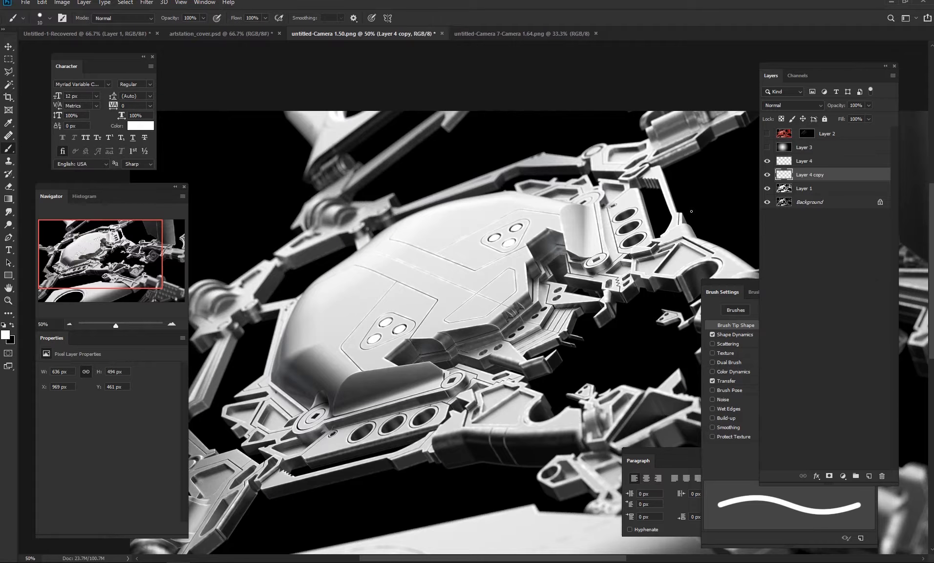
pyautogui.hotkey('ctrl', 'alt', 'f')
pyautogui.moveTo(711, 417); pyautogui.dragTo(711, 416)
pyautogui.click(793, 275)
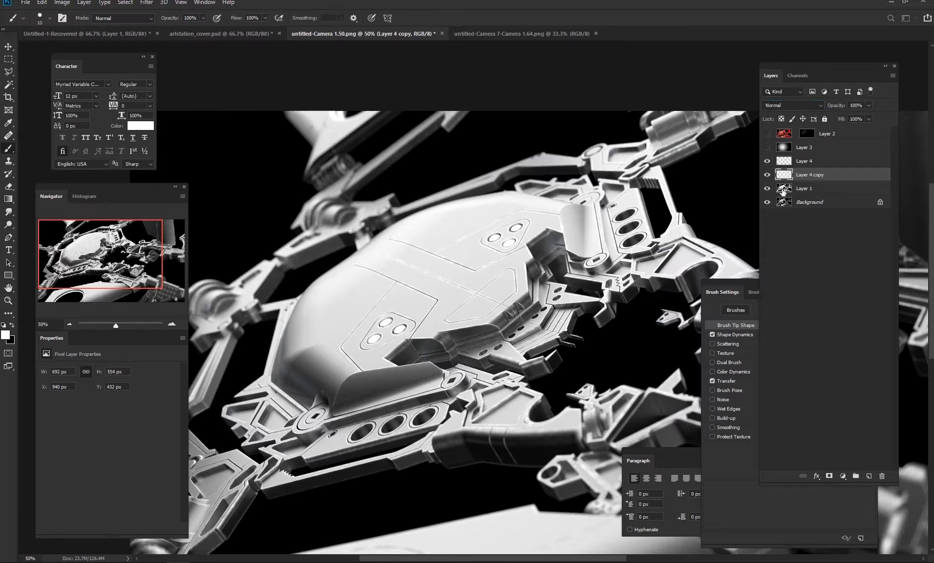
# Stack five more copies of the blurred light layer in Normal blend mode to strengthen the glow
pyautogui.click(793, 105)
pyautogui.click(784, 229)
pyautogui.moveTo(787, 178); pyautogui.dragTo(787, 226)
pyautogui.click(792, 105)
pyautogui.click(776, 111)
pyautogui.moveTo(786, 230); pyautogui.dragTo(787, 240)
pyautogui.moveTo(530, 422)
pyautogui.mouseDown()
pyautogui.moveTo(502, 289)
pyautogui.moveTo(515, 310)
pyautogui.mouseUp()
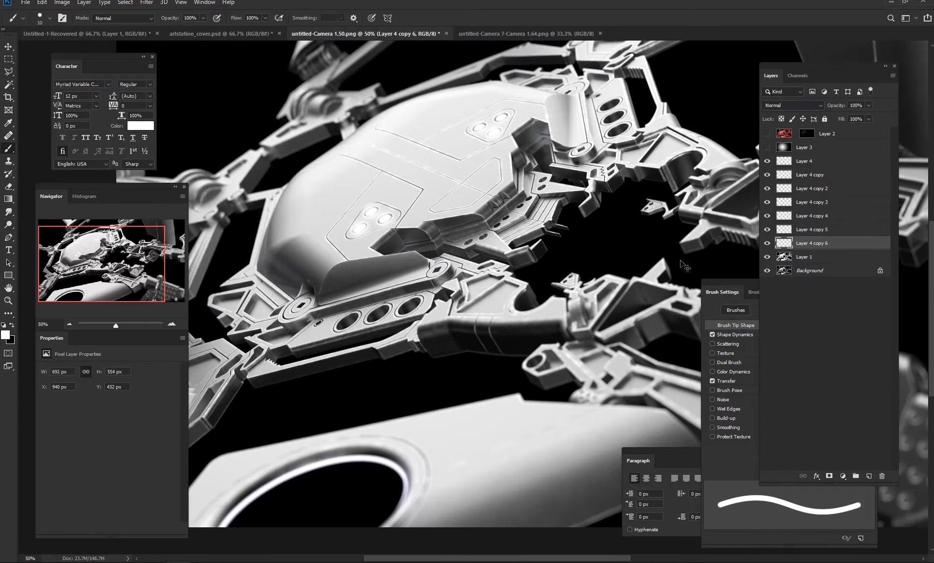
pyautogui.hotkey('ctrl', '-')
pyautogui.press('v')
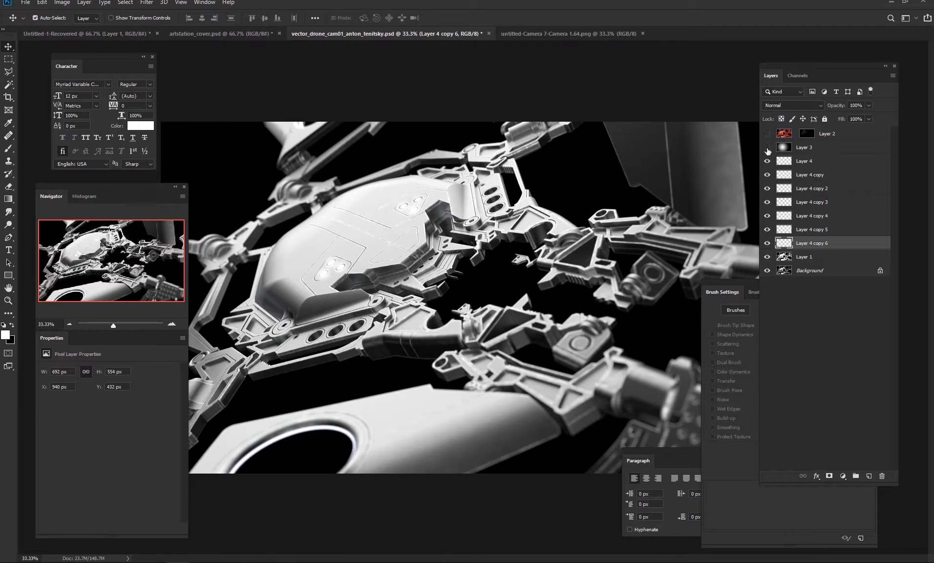
# Make the gradient vignette on Layer 3 visible again
pyautogui.click(767, 147)
pyautogui.click(767, 147)
pyautogui.click(767, 148)
# Add a Color Lookup adjustment above Layer 2 and set its 3DLUT file to FoggyNight.3DL
pyautogui.click(827, 133)
pyautogui.click(843, 475)
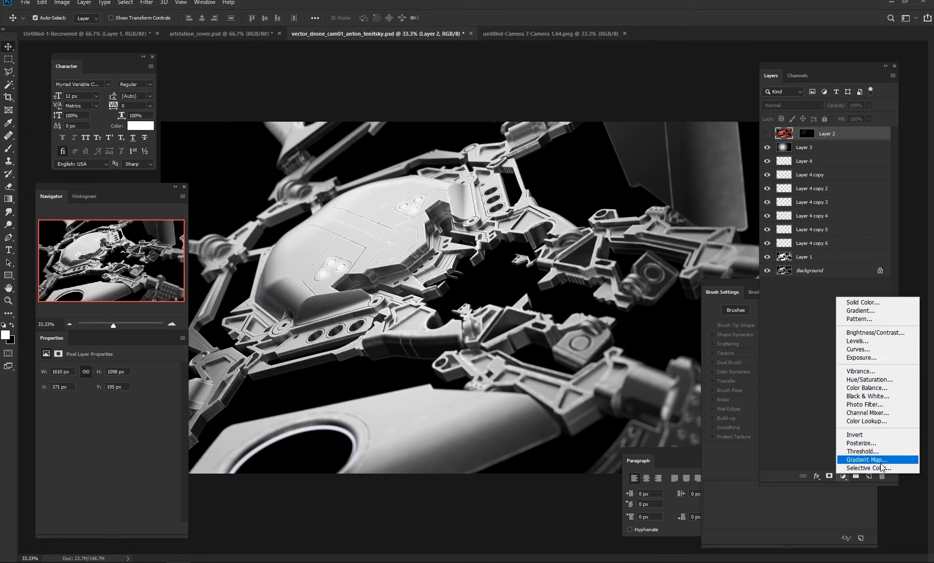
pyautogui.click(866, 421)
pyautogui.doubleClick(843, 135)
pyautogui.click(128, 371)
pyautogui.click(134, 137)
pyautogui.scroll(-3, 104, 371)
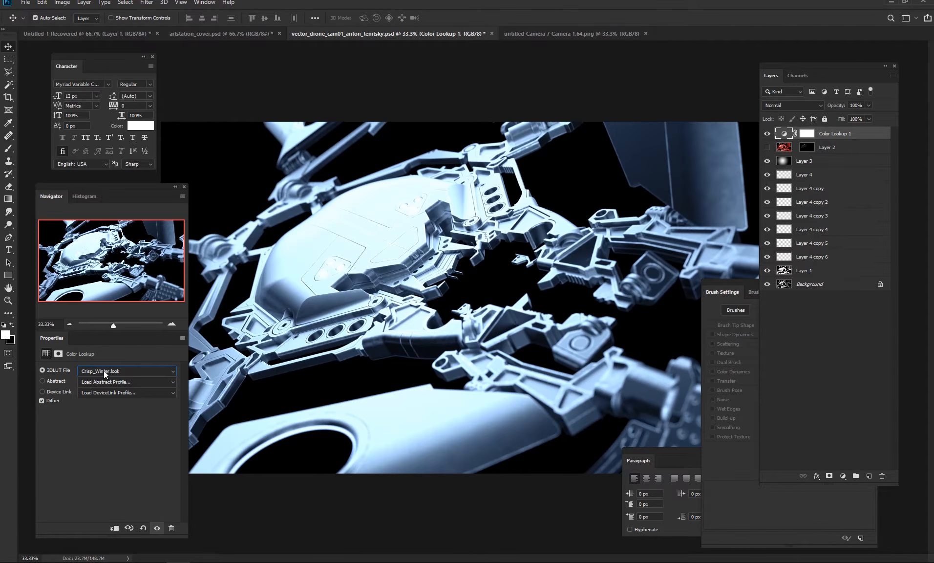
pyautogui.scroll(-5, 104, 370)
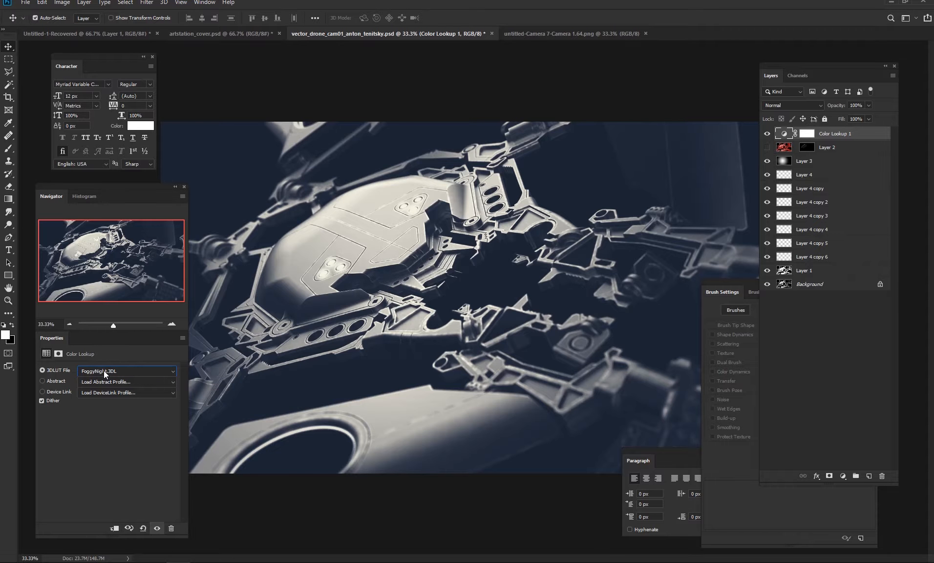
# Delete the hidden red Layer 2 with its mask
pyautogui.moveTo(748, 283); pyautogui.dragTo(865, 383)
pyautogui.click(767, 160)
pyautogui.click(767, 160)
pyautogui.click(801, 160)
pyautogui.click(786, 148)
pyautogui.press('Delete')
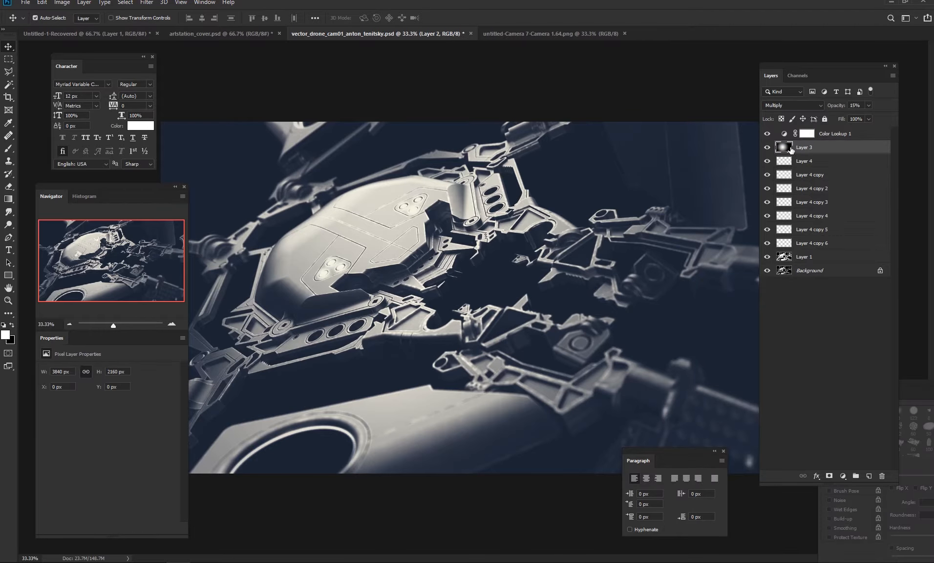
# Add a white text layer with the artist's website address near the image's lower right corner
pyautogui.click(854, 135)
pyautogui.hotkey('ctrl', 'shift', 'alt', 'n')
pyautogui.press('t')
pyautogui.moveTo(850, 69); pyautogui.dragTo(899, 62)
pyautogui.moveTo(684, 459); pyautogui.dragTo(674, 510)
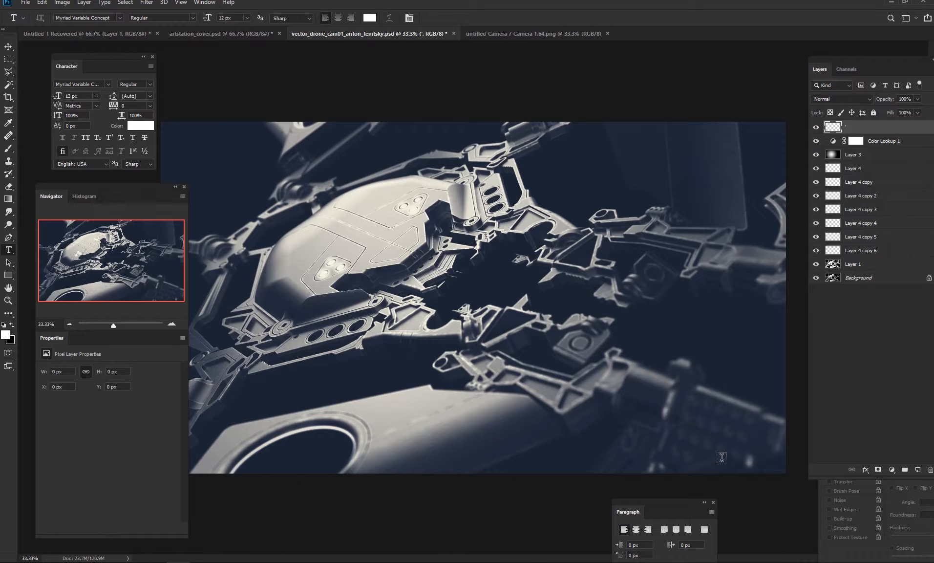
pyautogui.click(700, 451)
pyautogui.write("'ton Tenitsky")
# Enlarge the website text to about 54 px and reduce its layer opacity to 20%
pyautogui.hotkey('ctrl', 't')
pyautogui.hotkey('ctrl', 'Return')
pyautogui.hotkey('ctrl', 't')
pyautogui.moveTo(717, 451); pyautogui.dragTo(766, 441)
pyautogui.press('Return')
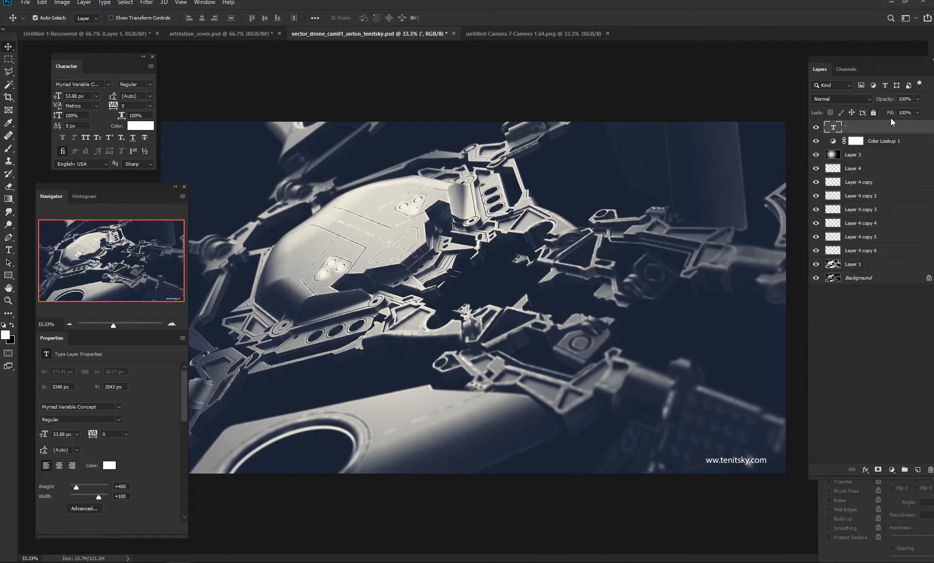
pyautogui.moveTo(879, 110); pyautogui.dragTo(881, 110)
# Convert all layers, from the website text down to Background, into one smart object
pyautogui.click(931, 304)
pyautogui.click(869, 127)
pyautogui.keyDown('shift'); pyautogui.click(865, 278); pyautogui.keyUp('shift')
pyautogui.rightClick(862, 260)
pyautogui.click(834, 170)
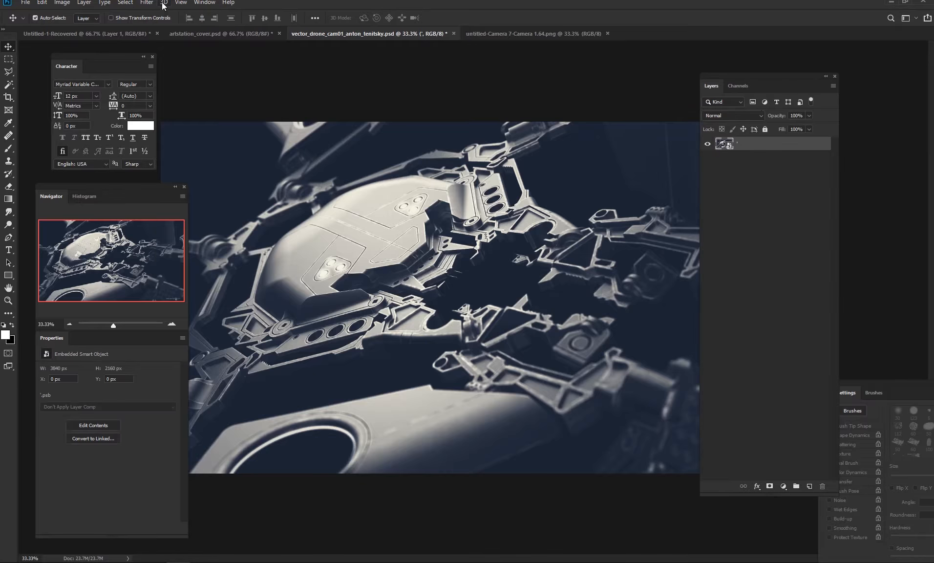
# Sharpen the smart object with Unsharp Mask at amount 167%, radius 1.0 pixels and threshold 0
pyautogui.click(146, 2)
pyautogui.moveTo(161, 169)
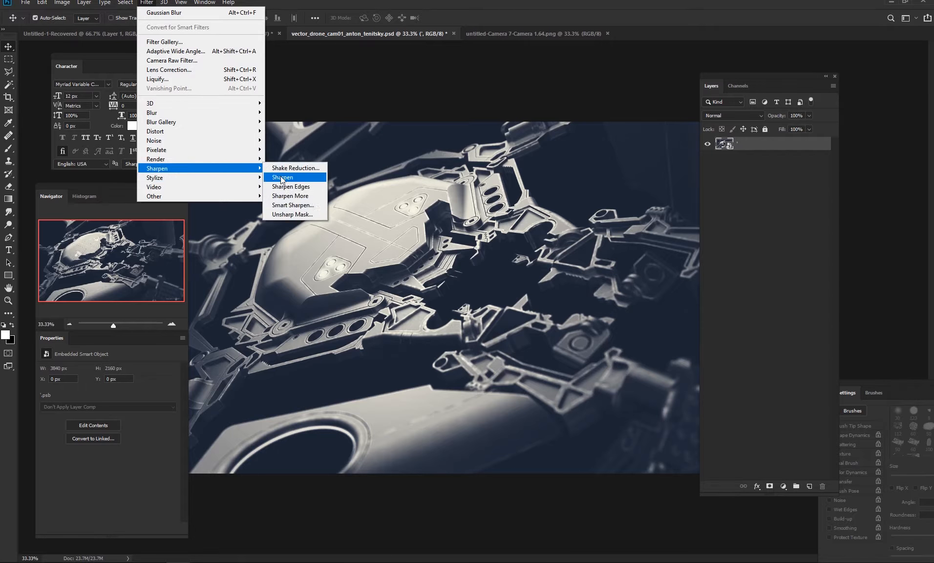
pyautogui.click(293, 213)
pyautogui.moveTo(596, 104); pyautogui.dragTo(795, 144)
pyautogui.moveTo(784, 301); pyautogui.dragTo(856, 305)
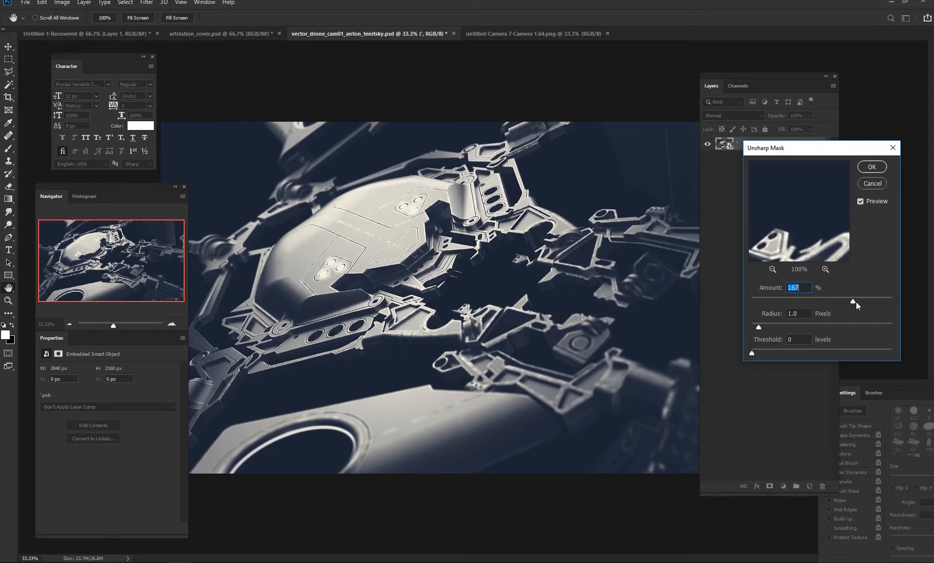
pyautogui.click(872, 167)
# Add uniform monochromatic noise to the smart object with the Add Noise filter
pyautogui.click(147, 2)
pyautogui.moveTo(181, 143)
pyautogui.click(302, 142)
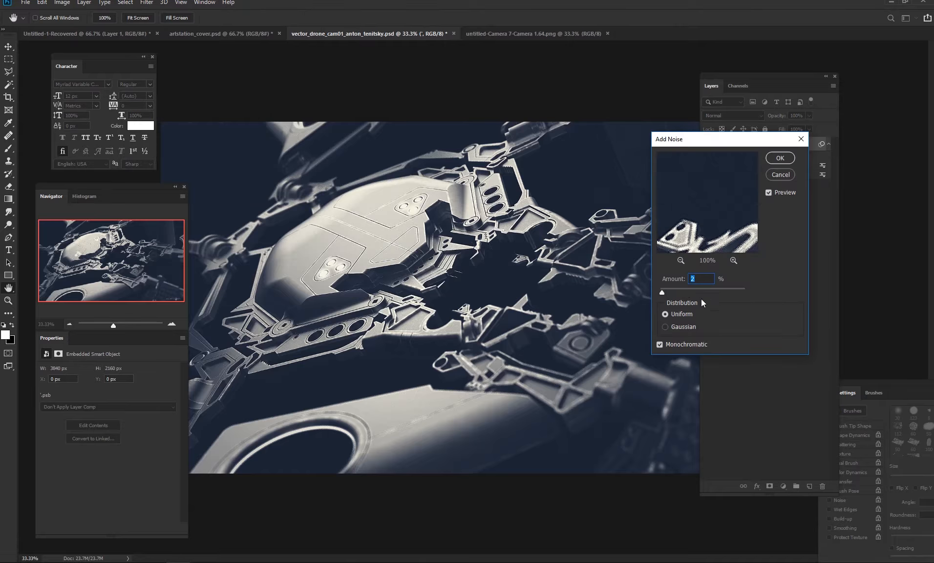
pyautogui.moveTo(662, 292); pyautogui.dragTo(662, 292)
pyautogui.moveTo(727, 144); pyautogui.dragTo(810, 187)
pyautogui.click(863, 202)
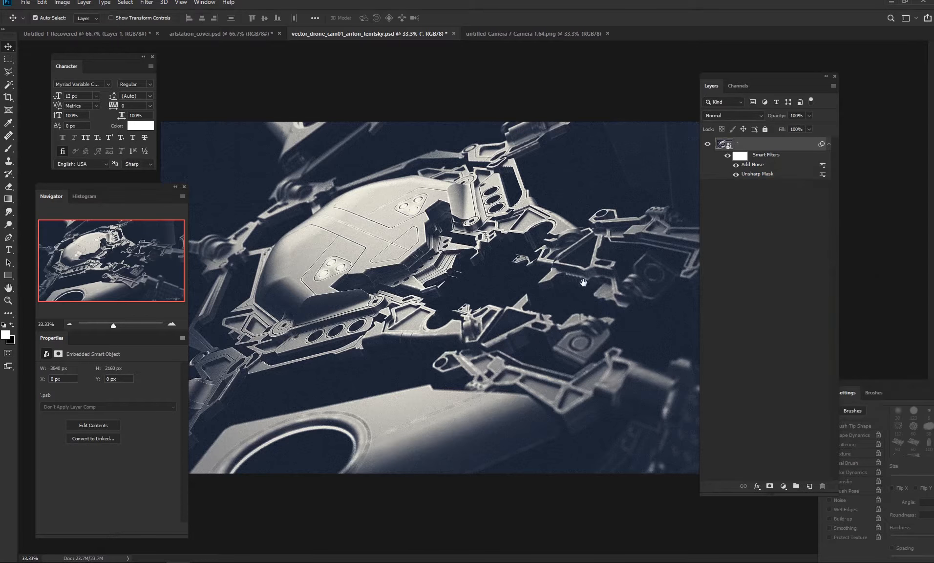
pyautogui.press('f')
pyautogui.press('f')
pyautogui.press('f')
# Switch to the untitled-Camera 7 render document and lower the opacity of its top render layer
pyautogui.click(600, 34)
pyautogui.click(603, 34)
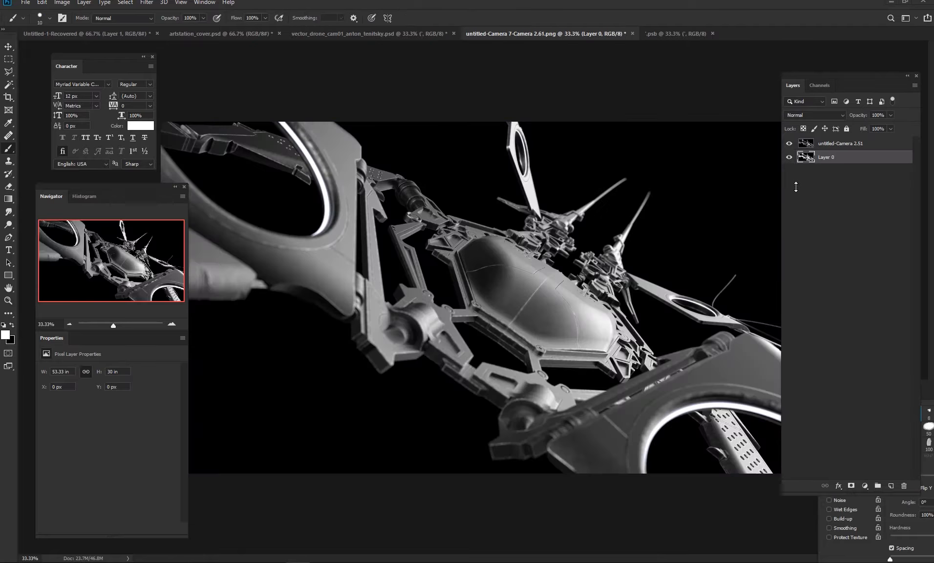
pyautogui.click(831, 143)
pyautogui.moveTo(891, 114); pyautogui.dragTo(860, 136)
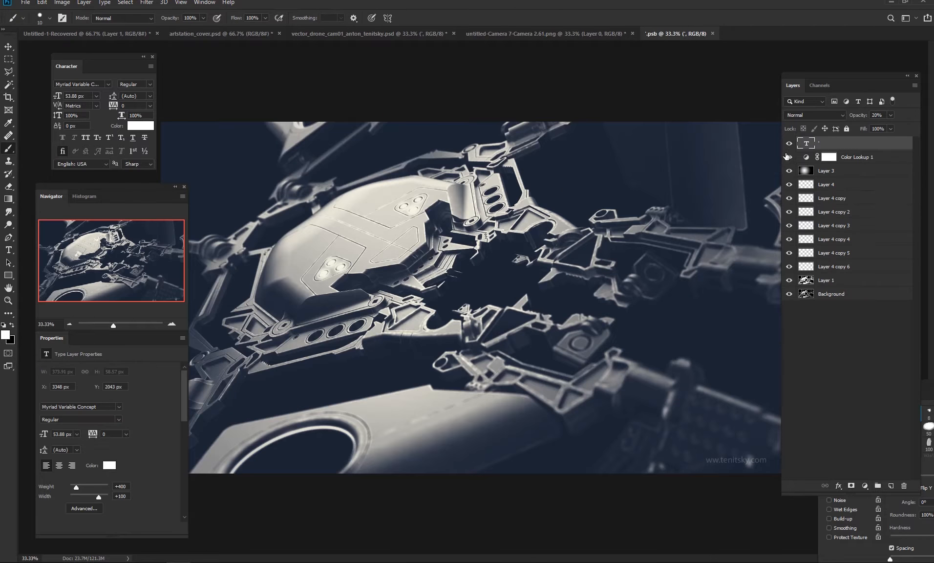
# Duplicate the website text, Color Lookup 1 and Layer 3 from the .psb file into the untitled-Camera 7-Camera 2.61.png document
pyautogui.click(787, 157)
pyautogui.click(787, 157)
pyautogui.keyDown('shift'); pyautogui.click(858, 173); pyautogui.keyUp('shift')
pyautogui.rightClick(856, 172)
pyautogui.click(721, 216)
pyautogui.click(467, 294)
pyautogui.click(471, 328)
pyautogui.click(549, 257)
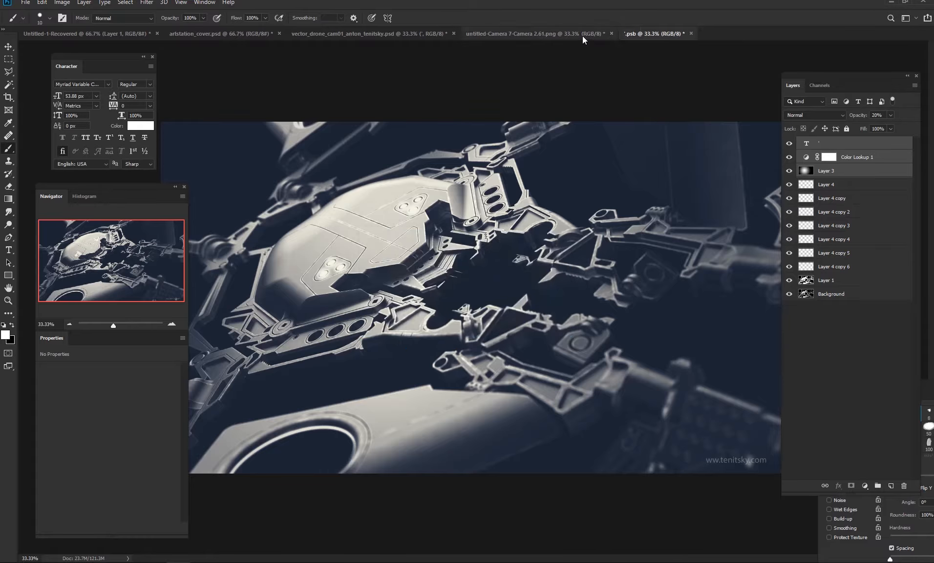
# Switch to the untitled-Camera 7-Camera 2.61.png document and fill Layer 1 with a new radial gradient centered on the drone
pyautogui.click(584, 36)
pyautogui.click(849, 173)
pyautogui.click(789, 171)
pyautogui.click(789, 171)
pyautogui.click(789, 171)
pyautogui.click(789, 171)
pyautogui.press('g')
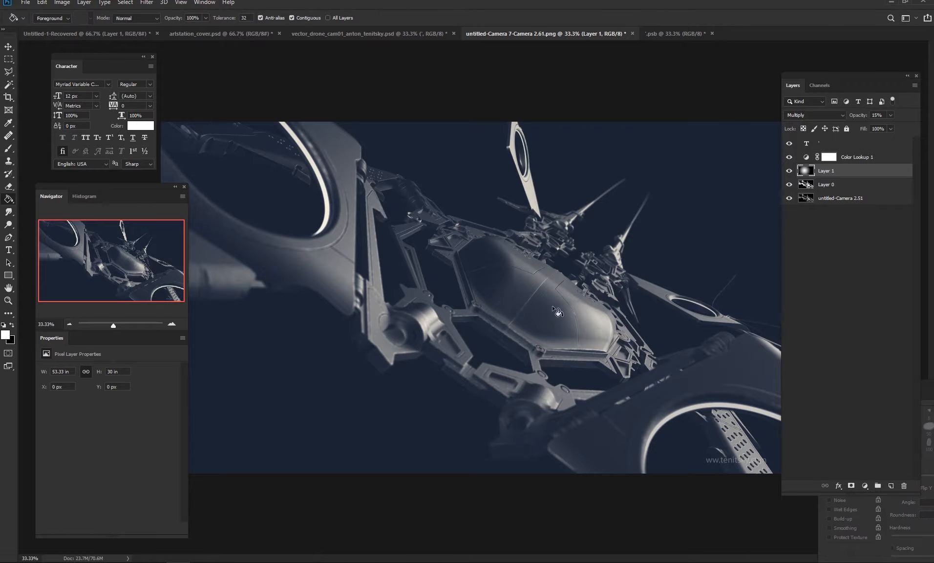
pyautogui.moveTo(541, 295); pyautogui.dragTo(700, 542)
# Swap the gradient's black and white color stops and redraw the radial gradient on Layer 1 around the drone's hull
pyautogui.press('x')
pyautogui.click(53, 19)
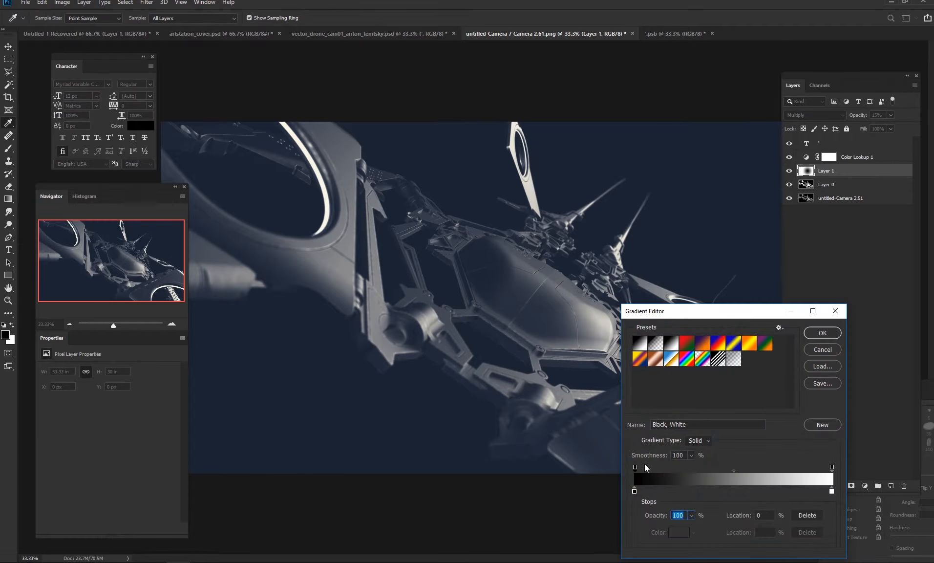
pyautogui.moveTo(634, 491); pyautogui.dragTo(763, 491)
pyautogui.moveTo(831, 491); pyautogui.dragTo(634, 491)
pyautogui.moveTo(763, 491); pyautogui.dragTo(832, 491)
pyautogui.click(823, 333)
pyautogui.moveTo(543, 291); pyautogui.dragTo(682, 520)
pyautogui.moveTo(455, 325); pyautogui.dragTo(547, 554)
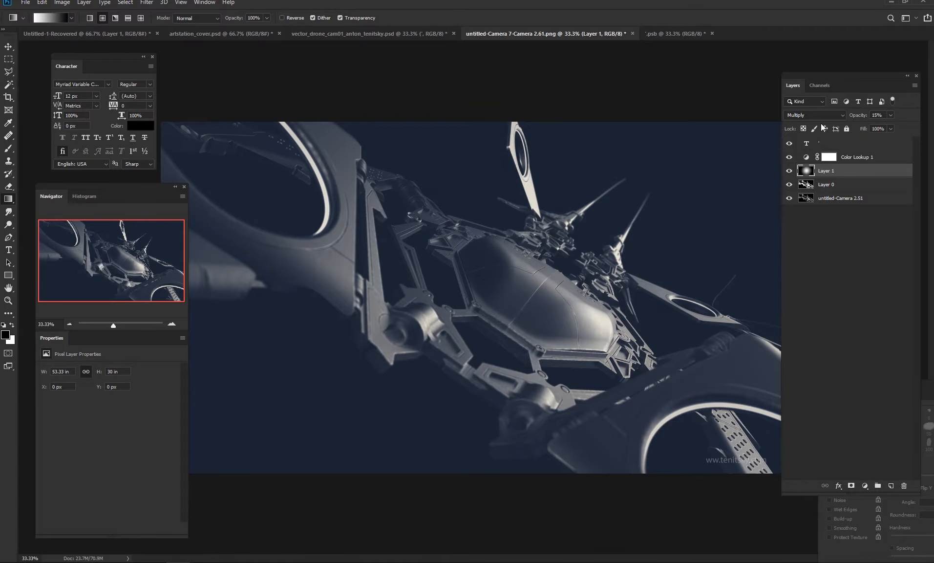
# Set Layer 1's blend mode to Overlay and adjust the opacity of Color Lookup 1 in the .psb document
pyautogui.click(815, 116)
pyautogui.click(799, 228)
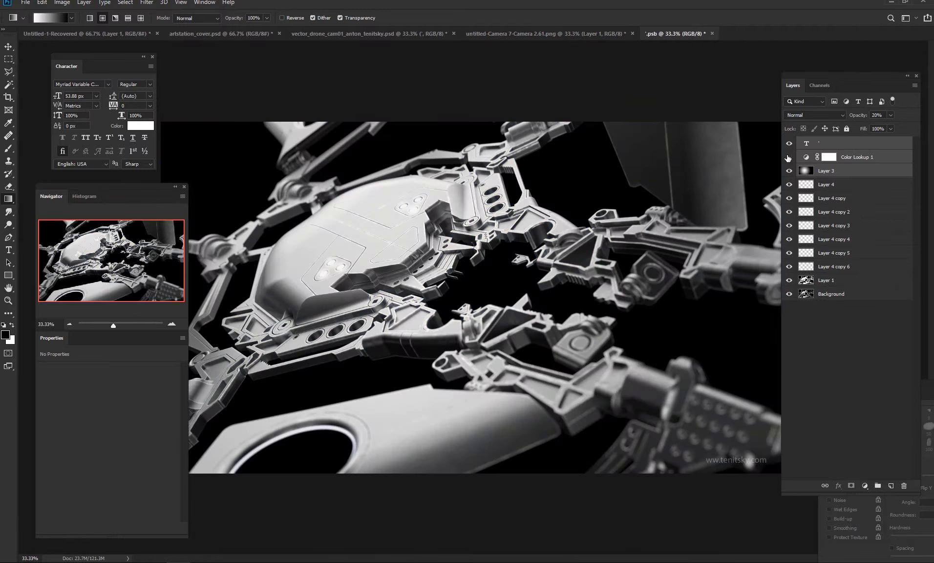
pyautogui.click(855, 157)
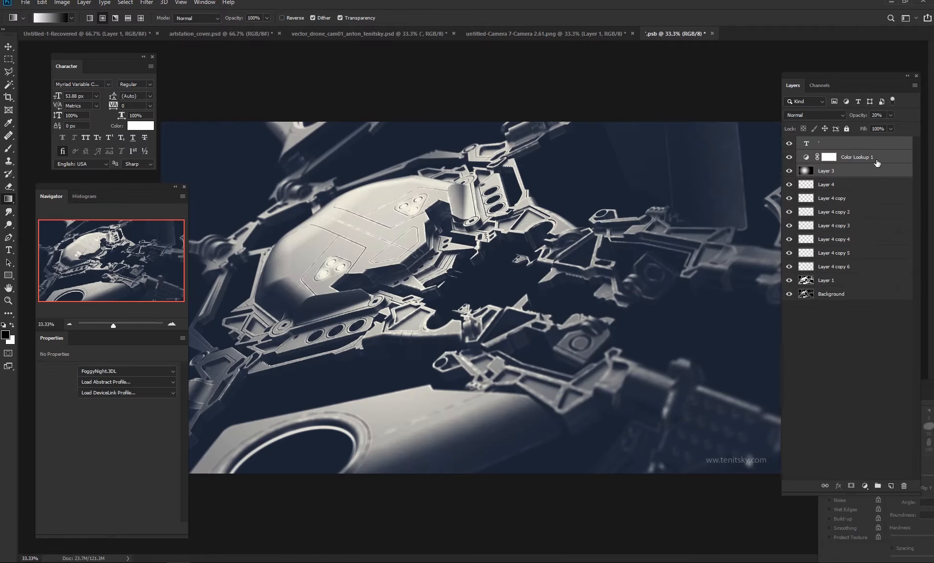
pyautogui.click(890, 114)
pyautogui.moveTo(870, 125); pyautogui.dragTo(881, 127)
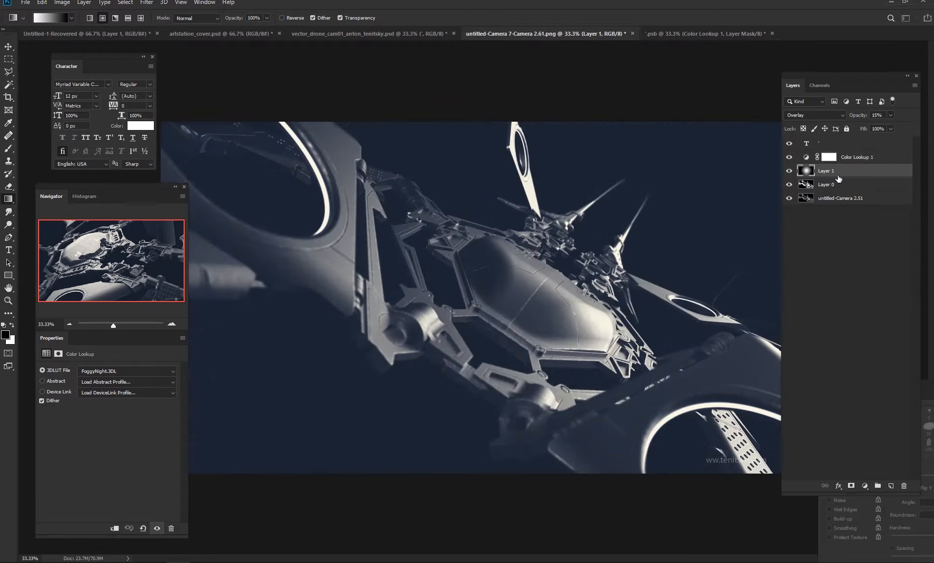
pyautogui.moveTo(885, 128)
pyautogui.mouseDown()
pyautogui.moveTo(901, 126)
pyautogui.moveTo(885, 128)
pyautogui.mouseUp()
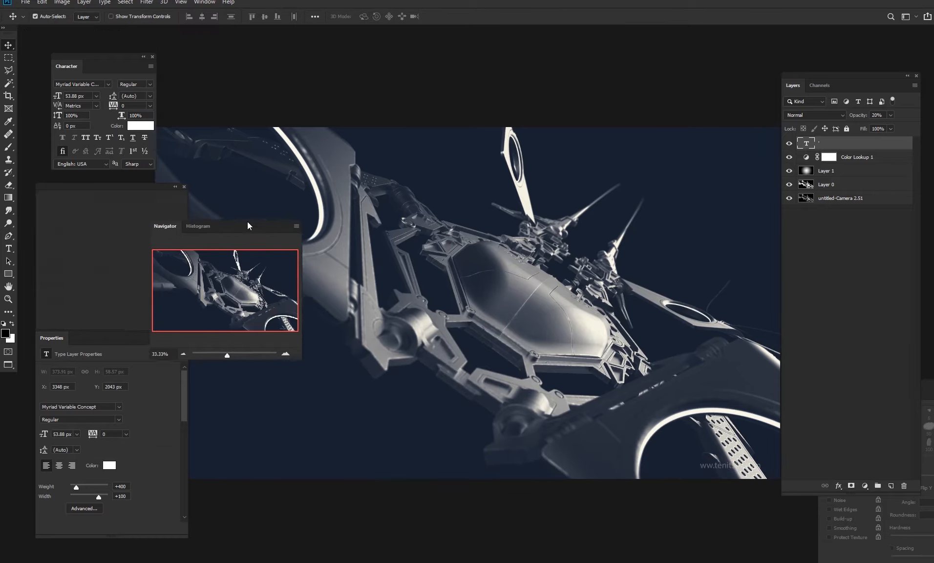
# Move the website text to the lower-left corner of the image and set its opacity to 8%
pyautogui.moveTo(248, 225); pyautogui.dragTo(507, 246)
pyautogui.moveTo(723, 465); pyautogui.dragTo(194, 465)
pyautogui.click(891, 115)
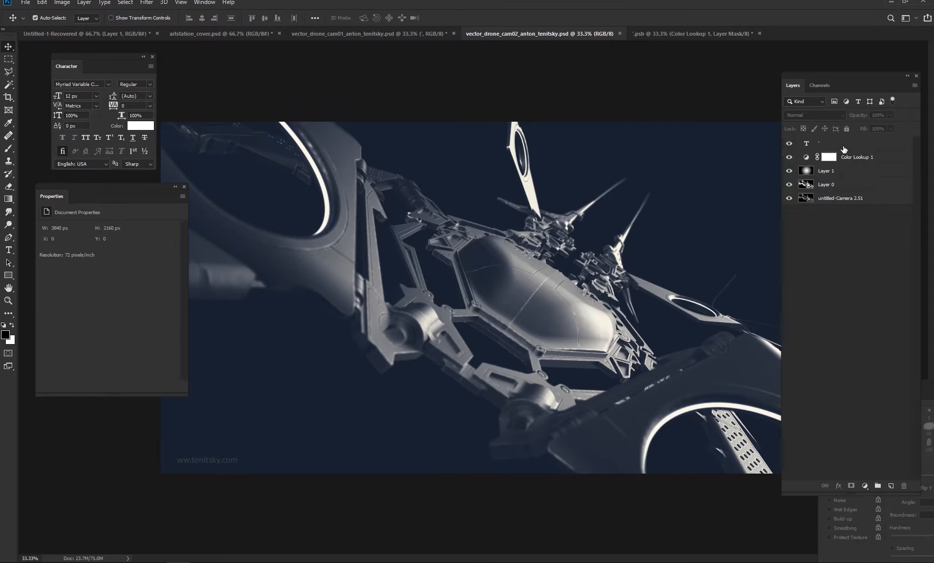
# Convert all layers to one smart object and apply Unsharp Mask at amount 287%, radius 1.0 pixels and threshold 0
pyautogui.click(855, 143)
pyautogui.keyDown('shift'); pyautogui.click(840, 198); pyautogui.keyUp('shift')
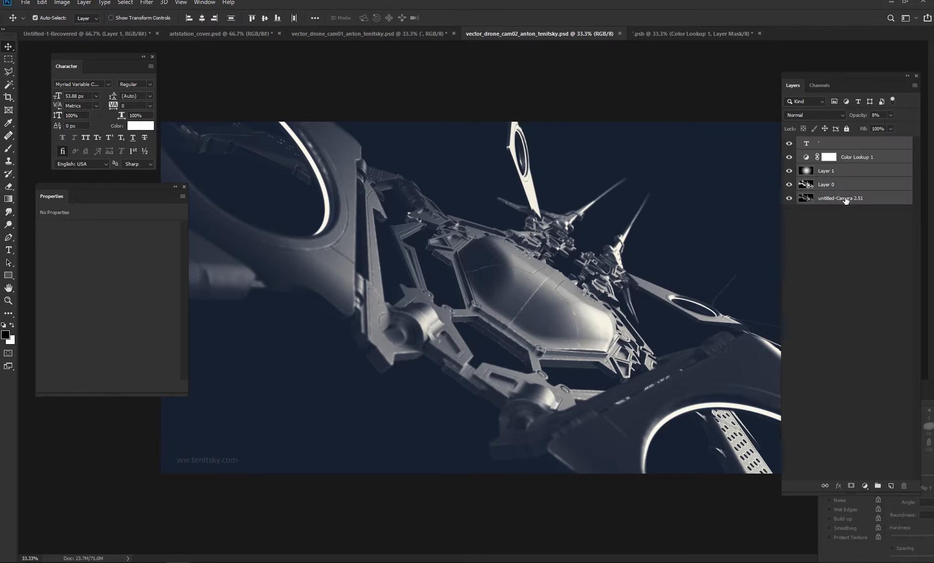
pyautogui.rightClick(851, 186)
pyautogui.click(802, 200)
pyautogui.click(146, 3)
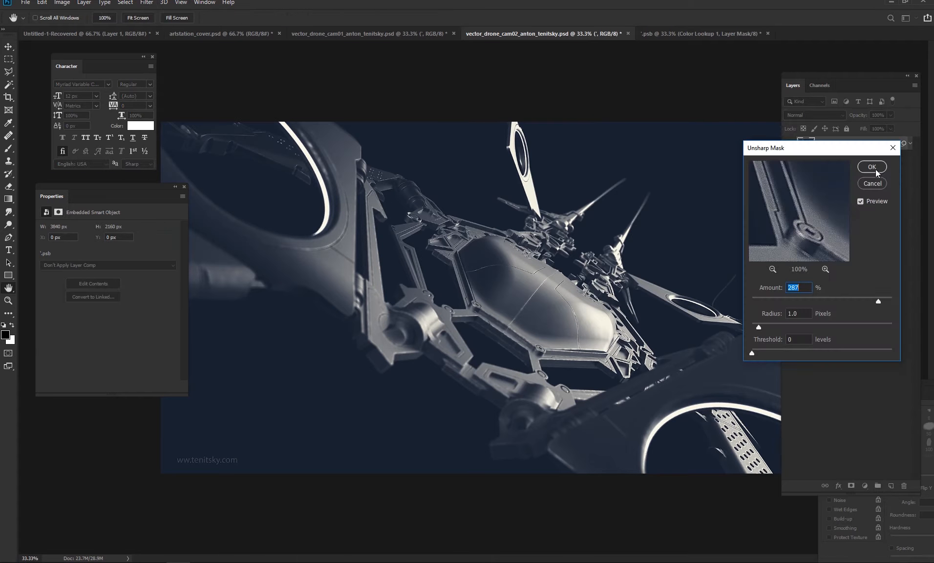
pyautogui.click(873, 169)
# Apply the Add Noise filter to the cam02 smart object and compare the result with the cam01 document
pyautogui.click(164, 4)
pyautogui.moveTo(147, 3)
pyautogui.moveTo(182, 138)
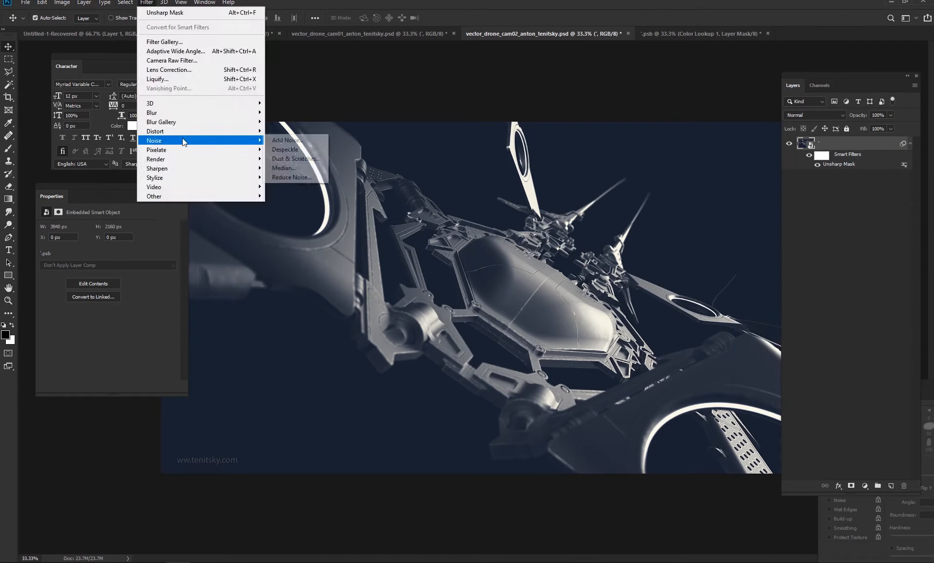
pyautogui.click(293, 140)
pyautogui.click(860, 203)
pyautogui.click(400, 34)
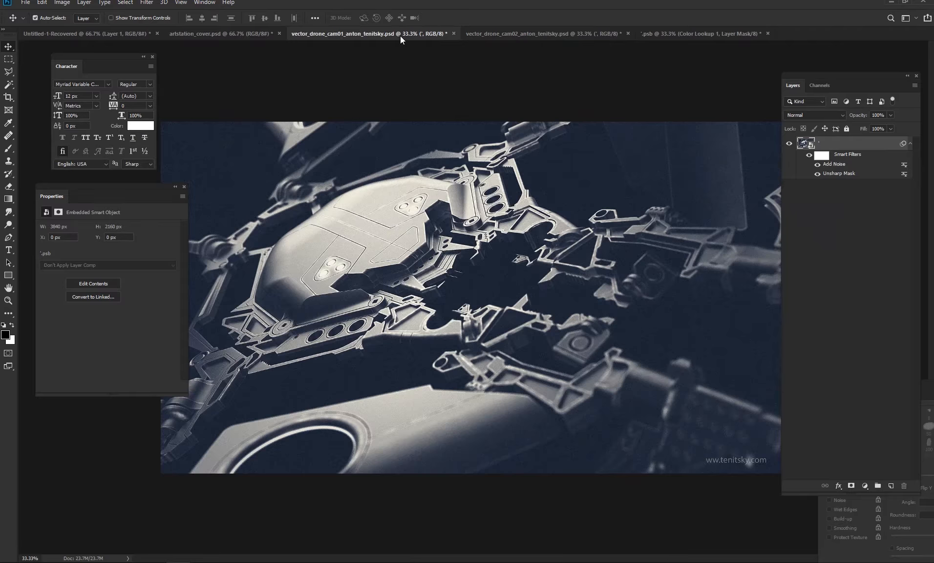
pyautogui.click(517, 35)
# Duplicate the website text, Color Lookup 1 and Layer 3 from the .psb file into the untitled-Camera 7-Camera 5.61.png document
pyautogui.moveTo(877, 122); pyautogui.dragTo(864, 132)
pyautogui.click(586, 34)
pyautogui.rightClick(834, 143)
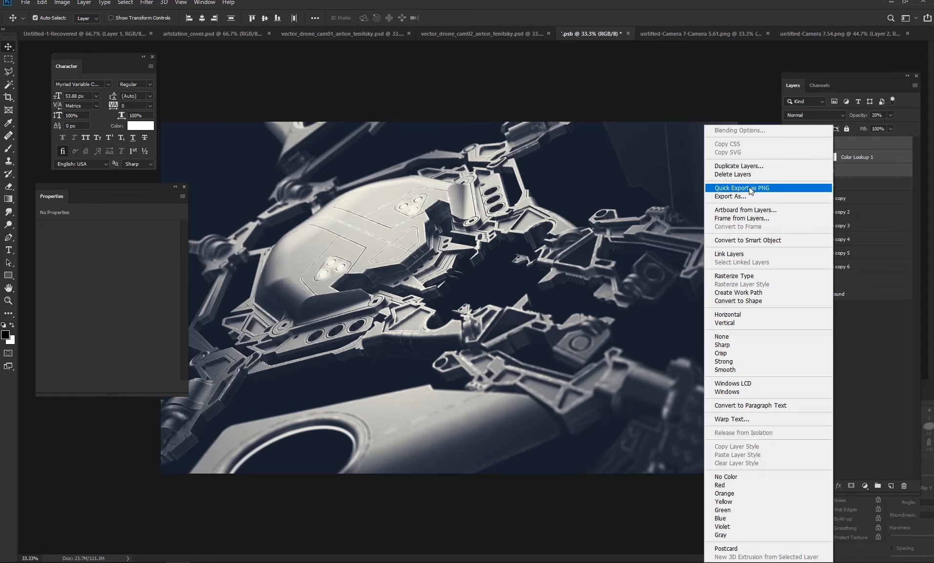
pyautogui.click(738, 167)
pyautogui.click(452, 292)
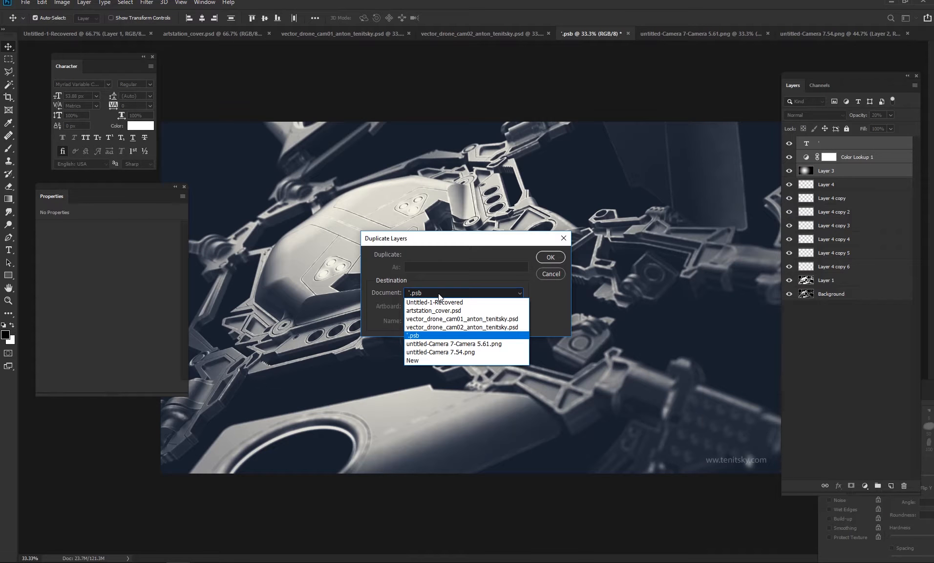
pyautogui.click(451, 344)
pyautogui.click(550, 257)
# In untitled-Camera 7-Camera 5.61.png, redraw the radial gradient on Layer 2 over the drone and adjust the render layer's opacity
pyautogui.click(676, 34)
pyautogui.click(789, 171)
pyautogui.click(789, 171)
pyautogui.click(834, 173)
pyautogui.press('g')
pyautogui.moveTo(489, 302); pyautogui.dragTo(661, 442)
pyautogui.click(825, 185)
pyautogui.click(891, 114)
pyautogui.moveTo(902, 127); pyautogui.dragTo(898, 129)
# Compare the Camera 5.61 and Camera 7.54 renders with the graded cam01, cam02 and .psb documents
pyautogui.hotkey('ctrl', 'Tab')
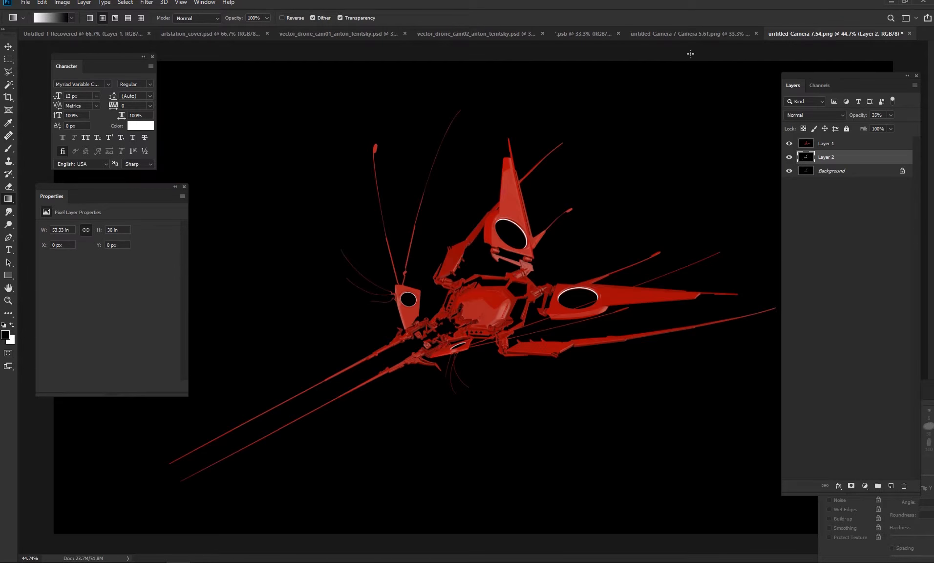
pyautogui.click(712, 38)
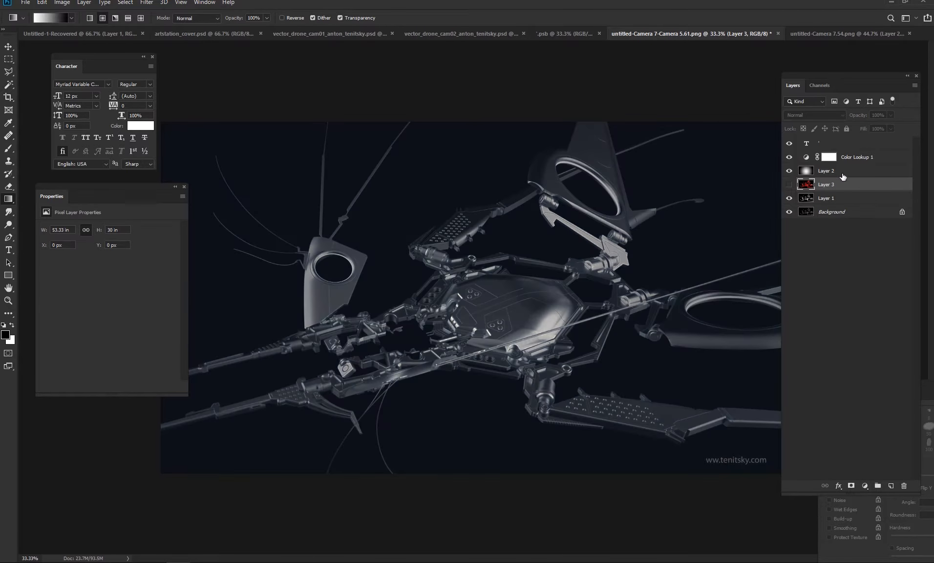
pyautogui.click(538, 32)
pyautogui.click(496, 34)
pyautogui.click(360, 33)
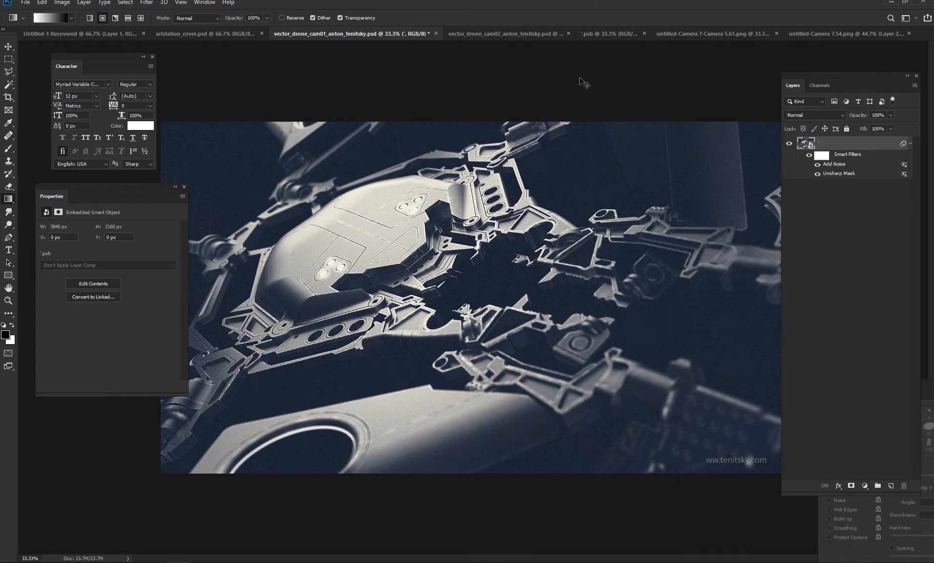
pyautogui.hotkey('ctrl', 'Tab')
pyautogui.hotkey('ctrl', 'Tab')
pyautogui.hotkey('ctrl', 'Tab')
pyautogui.hotkey('ctrl', 'Tab')
pyautogui.hotkey('ctrl', 'shift', 'Tab')
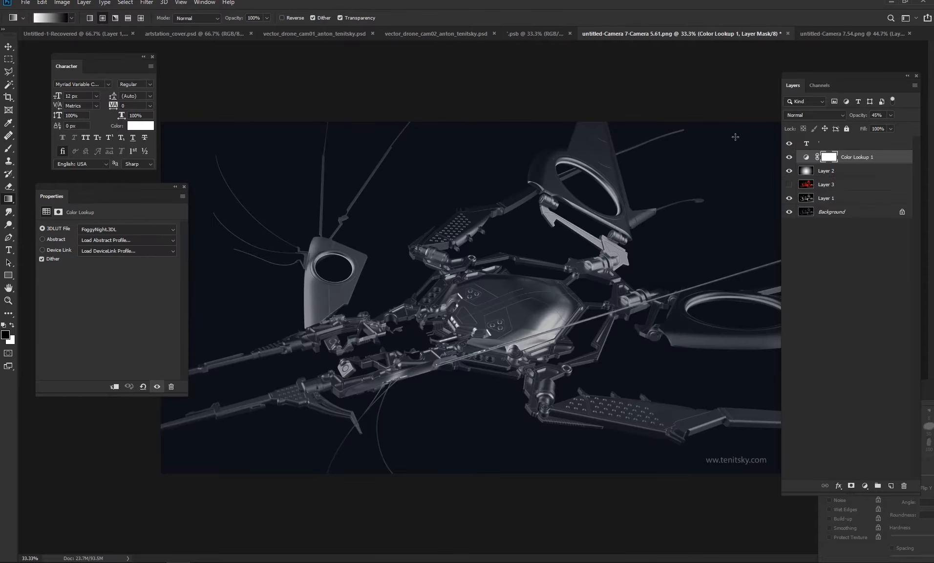
# In untitled-Camera 7.54.png, try blending the red Layer 1 in Luminosity and Dissolve modes at reduced opacity
pyautogui.hotkey('ctrl', 'Tab')
pyautogui.click(789, 144)
pyautogui.click(789, 144)
pyautogui.click(838, 143)
pyautogui.click(833, 116)
pyautogui.click(814, 349)
pyautogui.click(890, 115)
pyautogui.moveTo(886, 119); pyautogui.dragTo(868, 129)
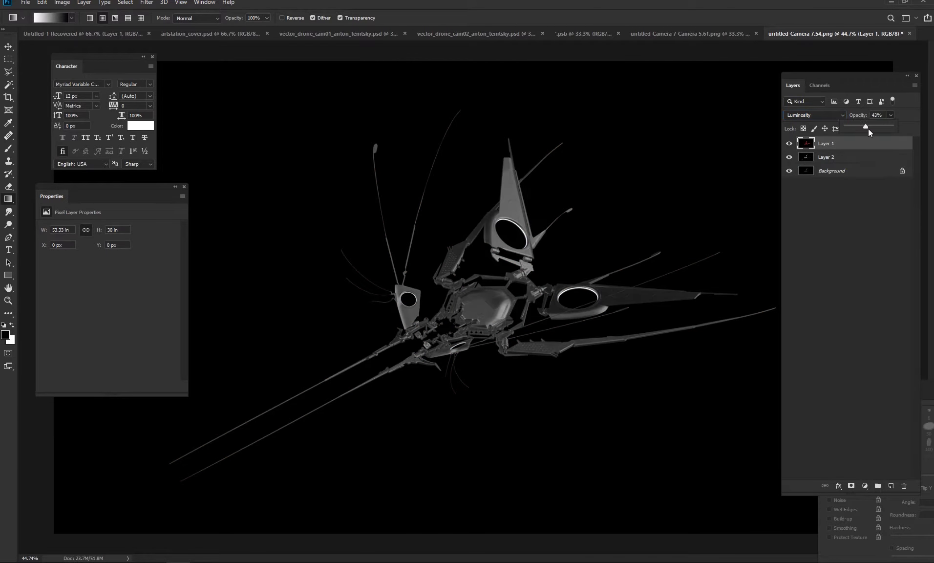
pyautogui.click(808, 117)
pyautogui.click(808, 128)
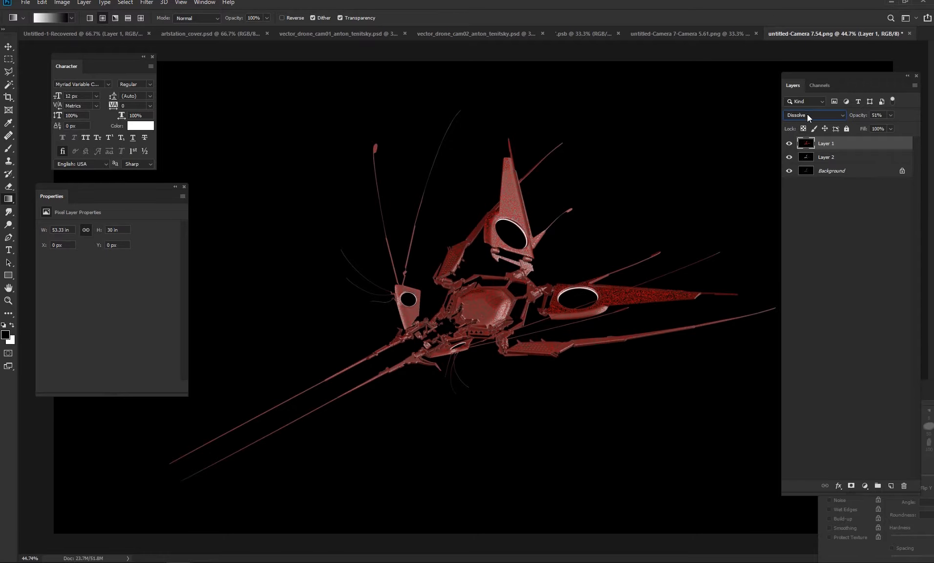
pyautogui.moveTo(891, 122); pyautogui.dragTo(916, 130)
# Add a Color Lookup adjustment with FoggyNight.3DL to untitled-Camera 7.54.png and set its opacity to 34%
pyautogui.click(736, 35)
pyautogui.click(814, 35)
pyautogui.click(713, 35)
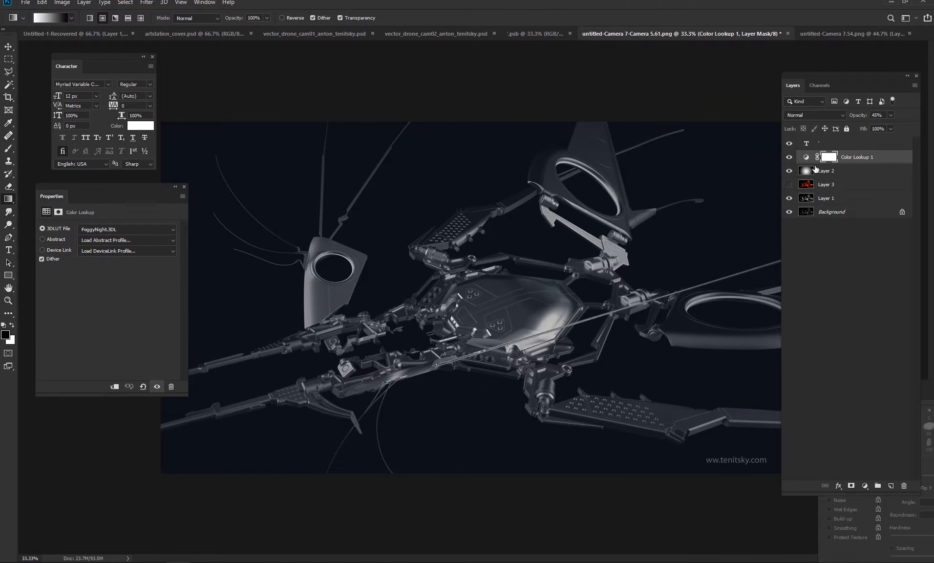
pyautogui.click(830, 33)
pyautogui.click(106, 229)
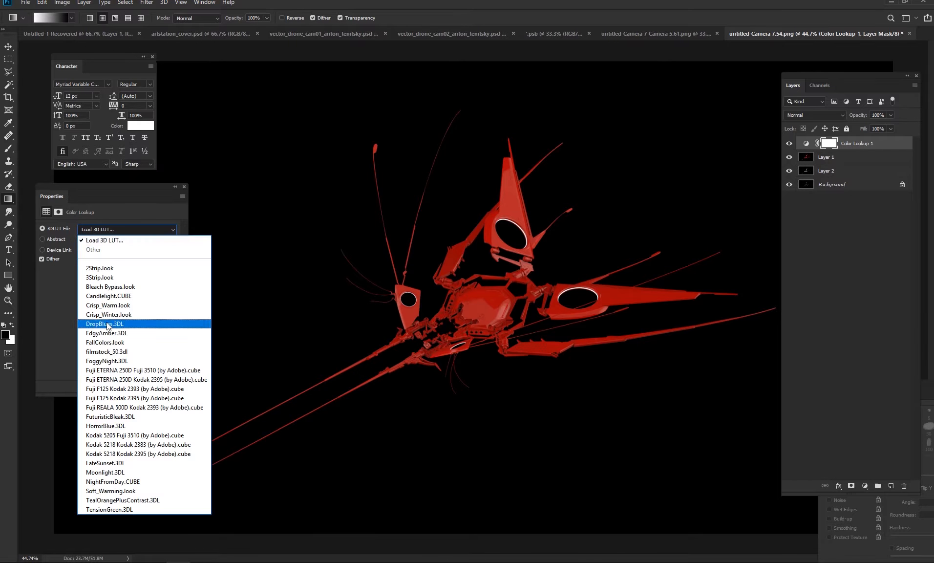
pyautogui.click(107, 323)
pyautogui.press('Down')
pyautogui.press('Down')
pyautogui.press('Down')
pyautogui.press('Down')
pyautogui.press('Up')
pyautogui.click(891, 115)
pyautogui.moveTo(856, 125); pyautogui.dragTo(862, 128)
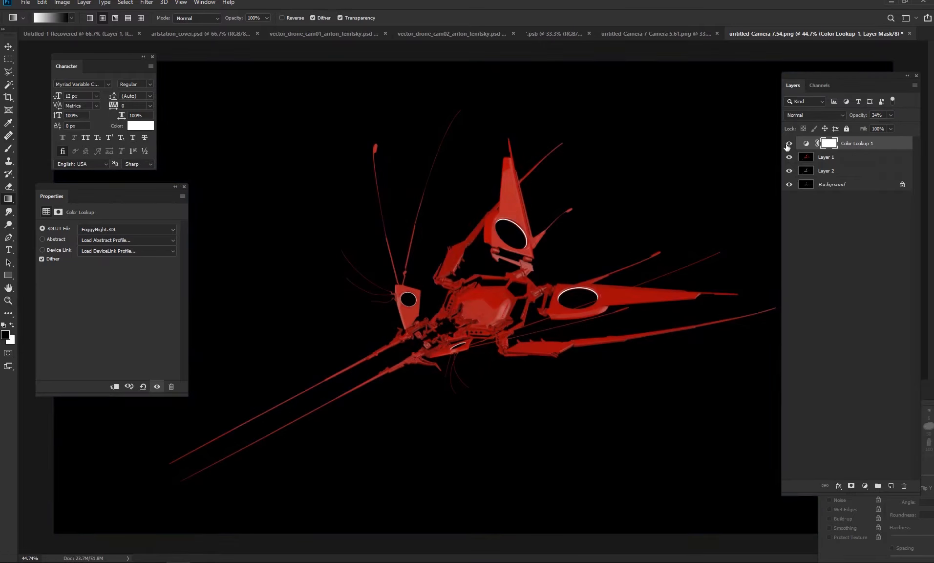
# Try the other 3D LUT presets on Color Lookup 1 and return to FoggyNight.3DL
pyautogui.press('Down')
pyautogui.press('Down')
pyautogui.press('Down')
pyautogui.press('Down')
pyautogui.press('Down')
pyautogui.press('Down')
pyautogui.press('Down')
pyautogui.press('Down')
pyautogui.press('Down')
pyautogui.press('Down')
pyautogui.press('Down')
pyautogui.press('Down')
pyautogui.press('Down')
pyautogui.press('Down')
pyautogui.press('Down')
pyautogui.press('Down')
pyautogui.click(791, 147)
pyautogui.click(128, 229)
pyautogui.click(110, 362)
pyautogui.click(790, 147)
pyautogui.click(791, 147)
# Add an inverted, black layer mask to Layer 2 and move the layer above the red Layer 1
pyautogui.click(834, 158)
pyautogui.click(788, 159)
pyautogui.click(789, 159)
pyautogui.click(789, 156)
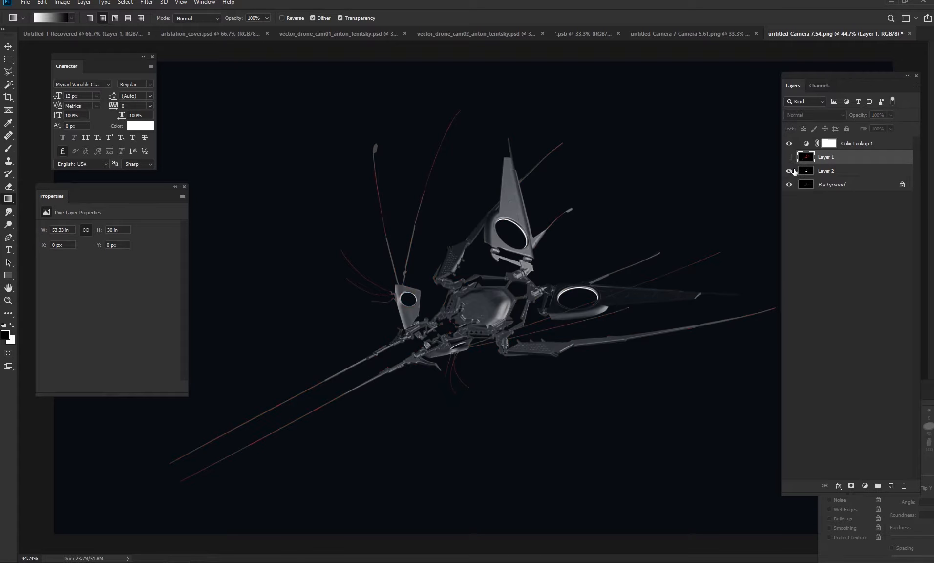
pyautogui.click(789, 157)
pyautogui.click(830, 171)
pyautogui.click(790, 161)
pyautogui.click(851, 485)
pyautogui.hotkey('ctrl', 'i')
pyautogui.moveTo(848, 171); pyautogui.dragTo(848, 152)
# Paint white on Layer 2's mask along the drone's long front prongs, and hide the layer
pyautogui.press('b')
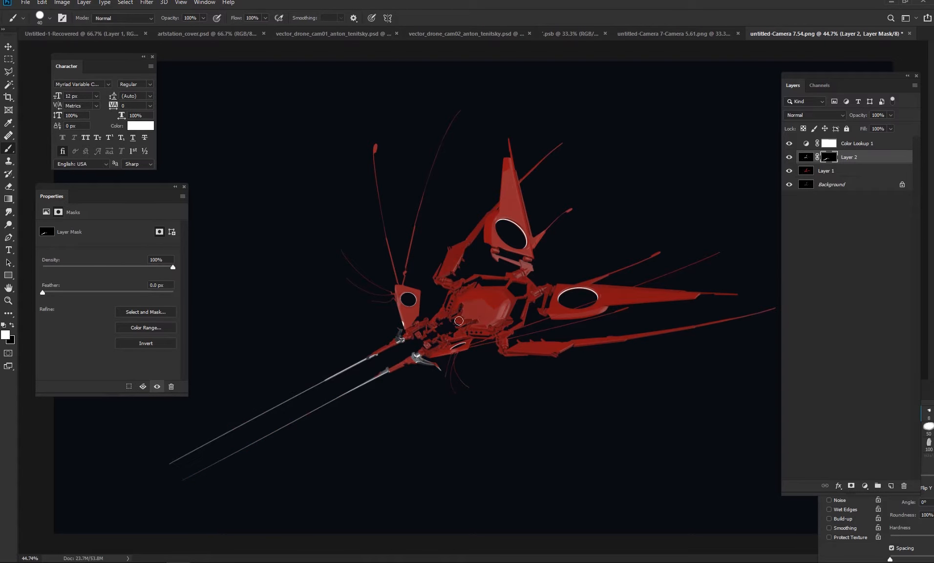
pyautogui.hotkey('ctrl', 'z')
pyautogui.moveTo(629, 337); pyautogui.dragTo(670, 331)
pyautogui.click(789, 157)
pyautogui.press('v')
pyautogui.click(620, 224)
pyautogui.click(635, 35)
pyautogui.click(823, 36)
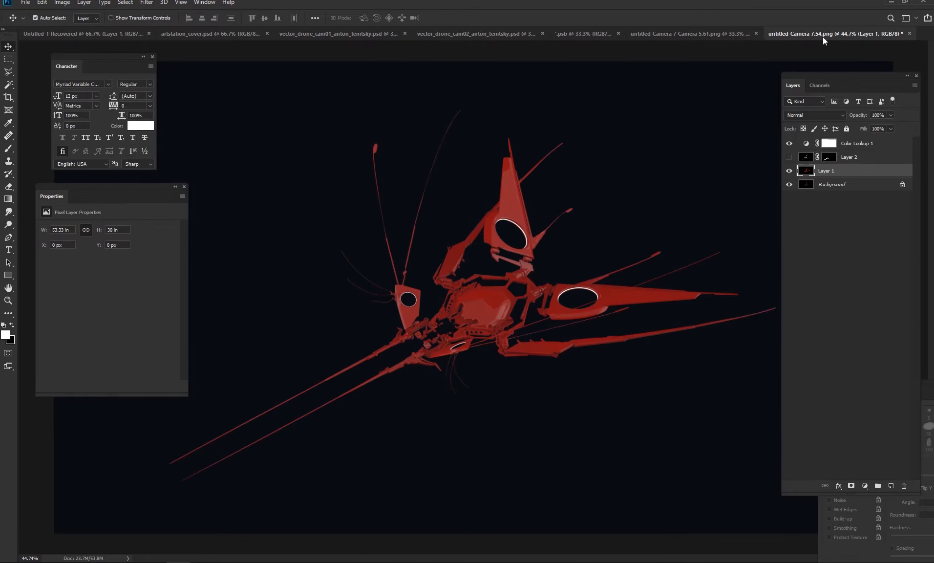
# Hide the red Layer 1 and restore Layer 2 beneath it with its layer mask deleted
pyautogui.click(789, 170)
pyautogui.doubleClick(805, 156)
pyautogui.click(770, 208)
pyautogui.moveTo(805, 157); pyautogui.dragTo(807, 178)
pyautogui.rightClick(827, 170)
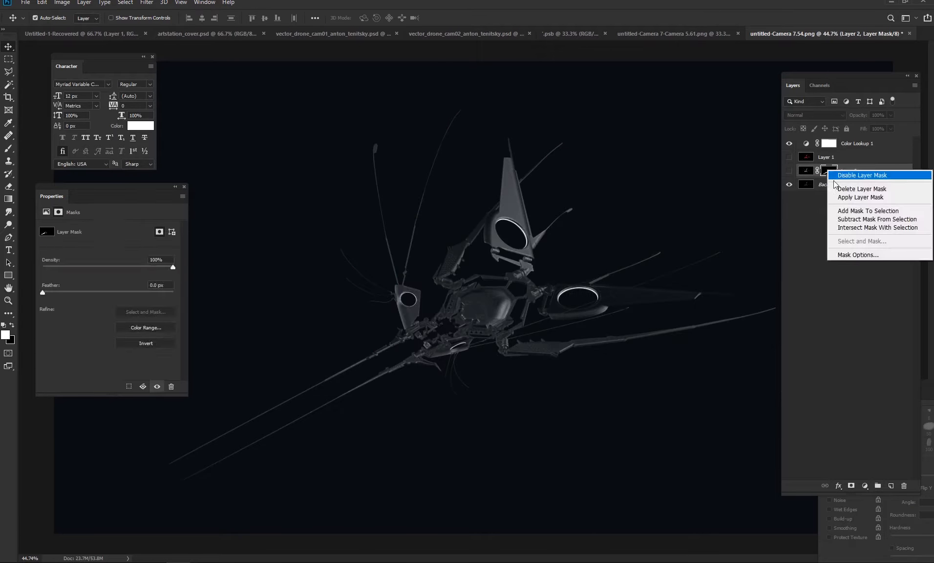
pyautogui.click(836, 189)
pyautogui.click(788, 171)
# Raise the opacity of Color Lookup 1 in the Camera 7.54 document
pyautogui.click(878, 144)
pyautogui.click(890, 116)
pyautogui.moveTo(872, 128); pyautogui.dragTo(889, 135)
pyautogui.click(846, 170)
pyautogui.click(890, 116)
# Open the smart object's .psb contents and check the image with and without Color Lookup 1
pyautogui.click(694, 34)
pyautogui.click(562, 34)
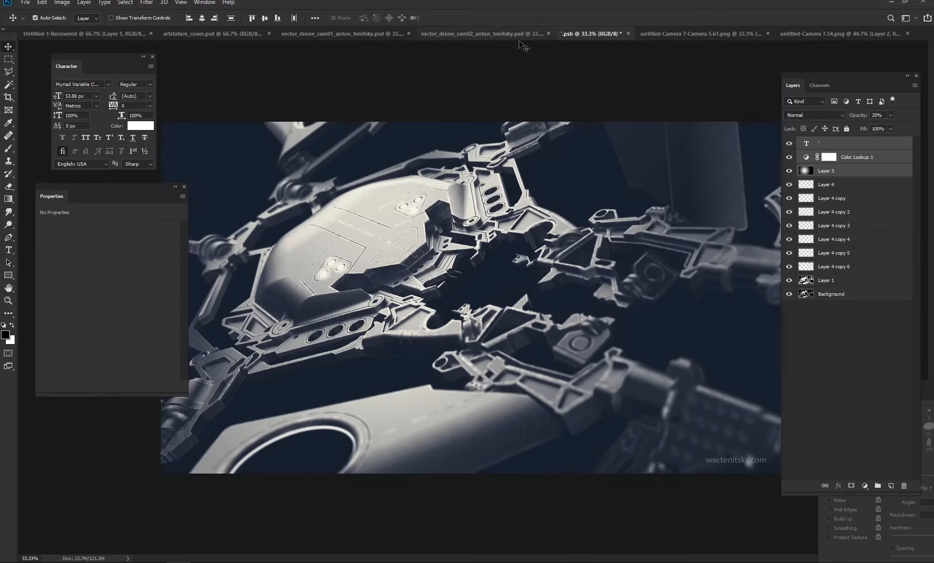
pyautogui.click(494, 34)
pyautogui.doubleClick(804, 145)
pyautogui.click(789, 156)
pyautogui.click(790, 157)
# Hide Layer 1, then duplicate the Background layer and hide the original Background
pyautogui.click(830, 280)
pyautogui.click(789, 280)
pyautogui.click(807, 294)
pyautogui.hotkey('ctrl', 'j')
pyautogui.click(789, 307)
pyautogui.hotkey('ctrl', '1')
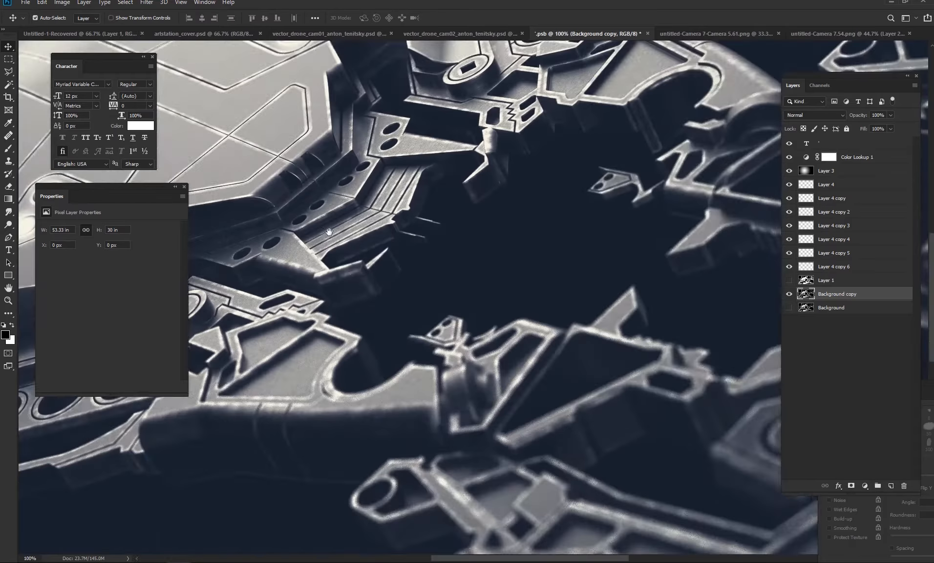
# Sample clean hull surface and heal the junction where the diagonal seam meets the panel outline on Background copy
pyautogui.moveTo(235, 176); pyautogui.dragTo(424, 297)
pyautogui.click(8, 136)
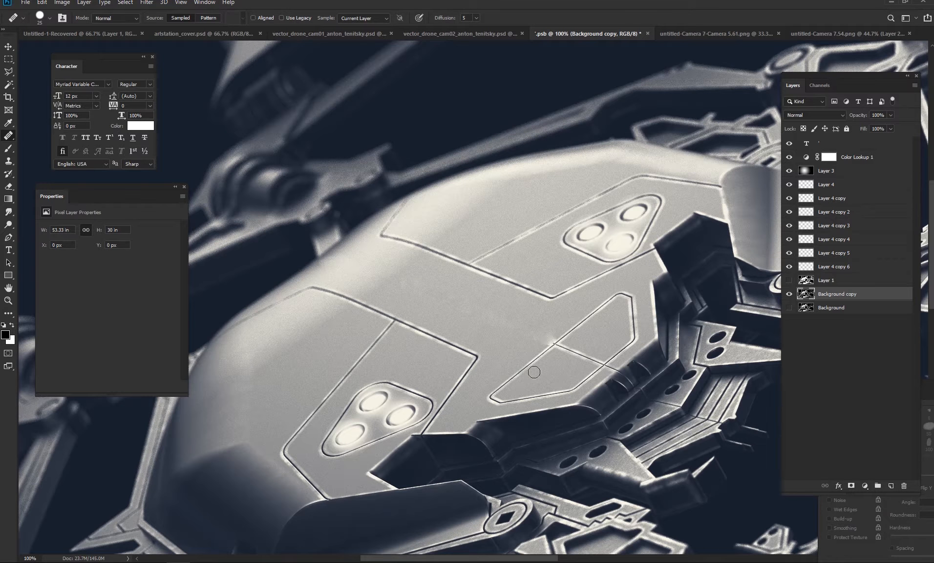
pyautogui.scroll(5, 555, 344)
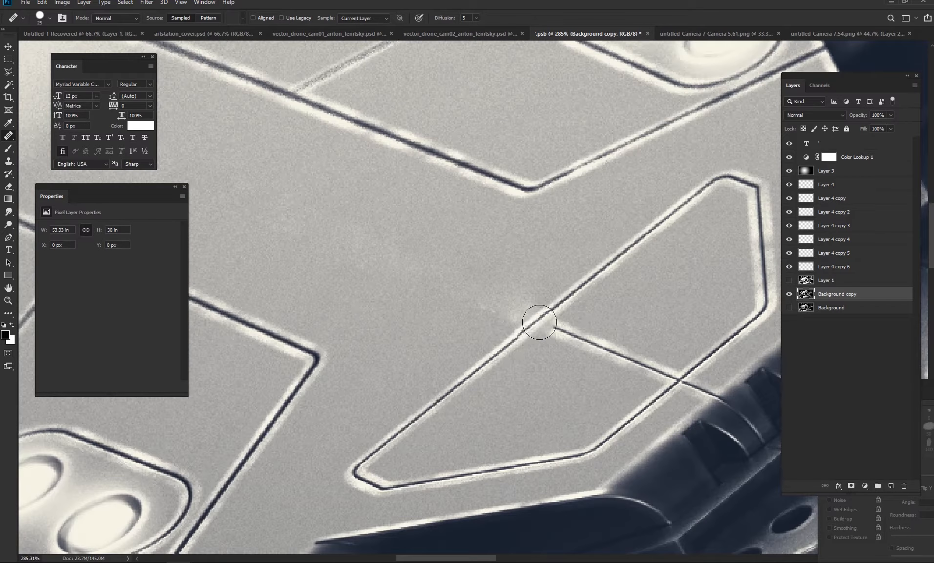
pyautogui.keyDown('alt'); pyautogui.click(484, 366); pyautogui.keyUp('alt')
pyautogui.click(537, 322)
pyautogui.click(520, 312)
pyautogui.moveTo(482, 322); pyautogui.dragTo(517, 303)
pyautogui.hotkey('ctrl', 'z')
# Heal away the diagonal seam crossing the inset panel and its outline on Background copy
pyautogui.moveTo(561, 340)
pyautogui.mouseDown()
pyautogui.moveTo(589, 353)
pyautogui.moveTo(553, 345)
pyautogui.moveTo(665, 375)
pyautogui.mouseUp()
pyautogui.moveTo(501, 322)
pyautogui.mouseDown()
pyautogui.moveTo(439, 339)
pyautogui.moveTo(496, 307)
pyautogui.mouseUp()
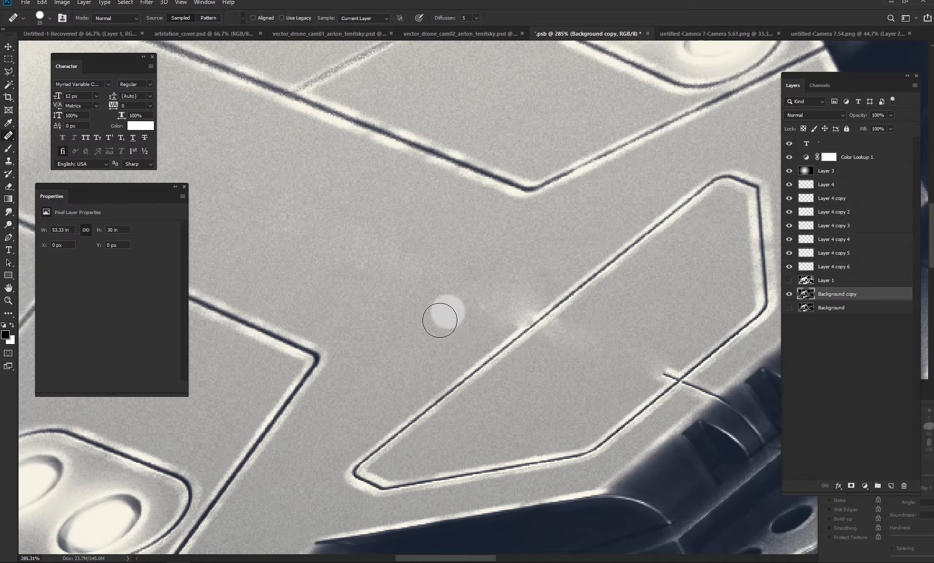
pyautogui.moveTo(665, 364)
pyautogui.mouseDown()
pyautogui.moveTo(563, 381)
pyautogui.moveTo(655, 392)
pyautogui.mouseUp()
pyautogui.press('[')
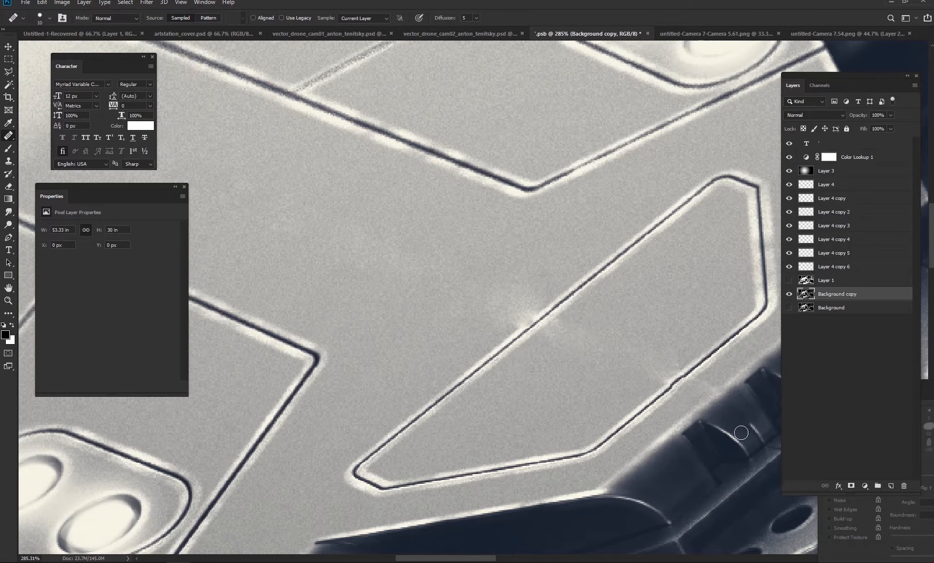
pyautogui.scroll(-5, 733, 415)
pyautogui.scroll(-4, 548, 379)
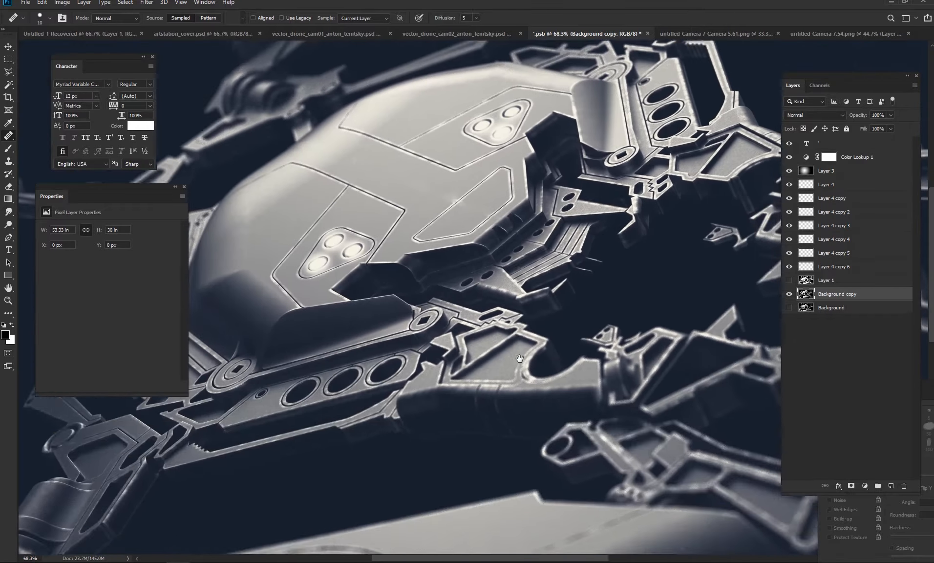
# Show and select Layer 1 and check the image with Background copy hidden
pyautogui.scroll(8, 278, 184)
pyautogui.moveTo(278, 184); pyautogui.dragTo(410, 244)
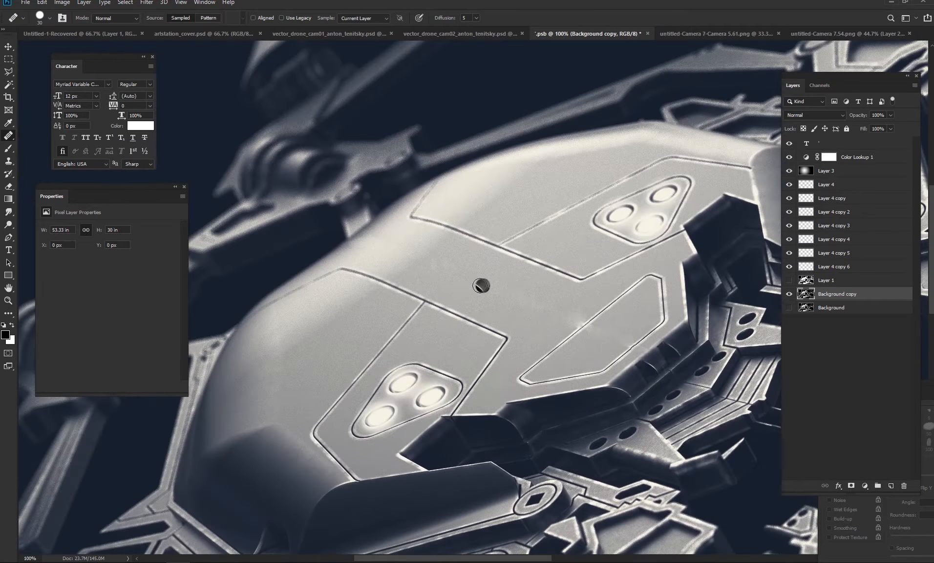
pyautogui.hotkey('alt', ']')
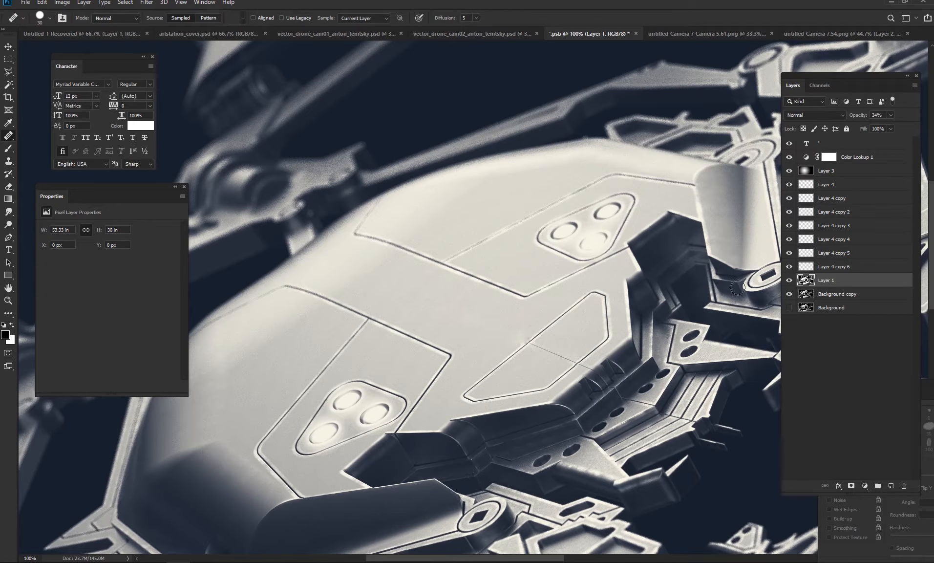
pyautogui.click(789, 293)
pyautogui.click(890, 115)
pyautogui.moveTo(882, 126); pyautogui.dragTo(914, 126)
pyautogui.scroll(-10, 568, 303)
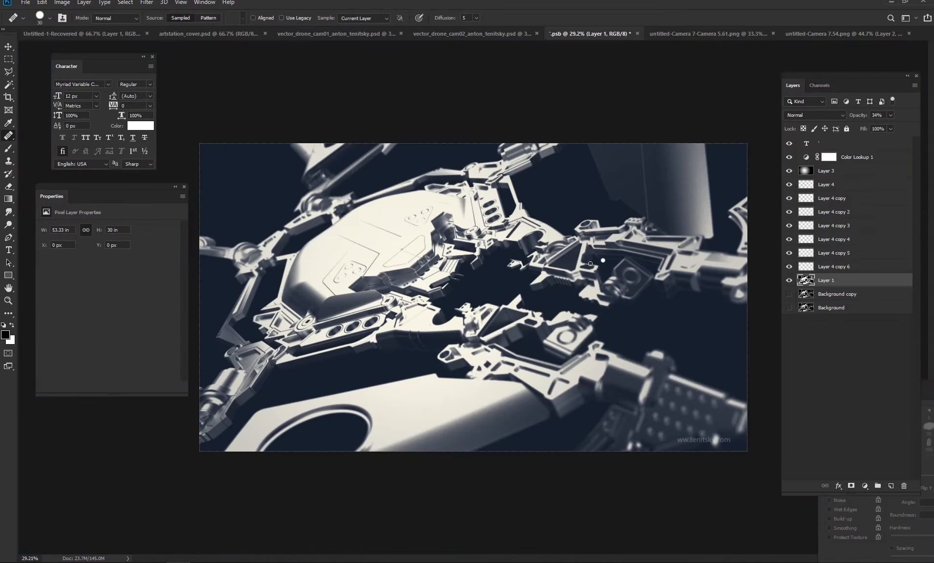
# Heal the same diagonal seam across the inset panel on Layer 1 using a smaller brush
pyautogui.scroll(12, 590, 263)
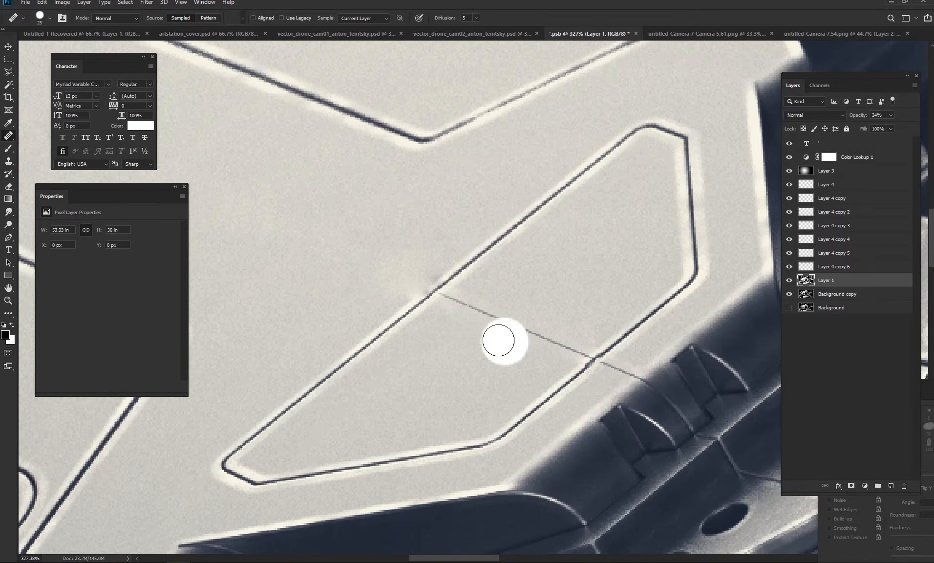
pyautogui.press('[')
pyautogui.press('[')
pyautogui.moveTo(455, 303); pyautogui.dragTo(555, 338)
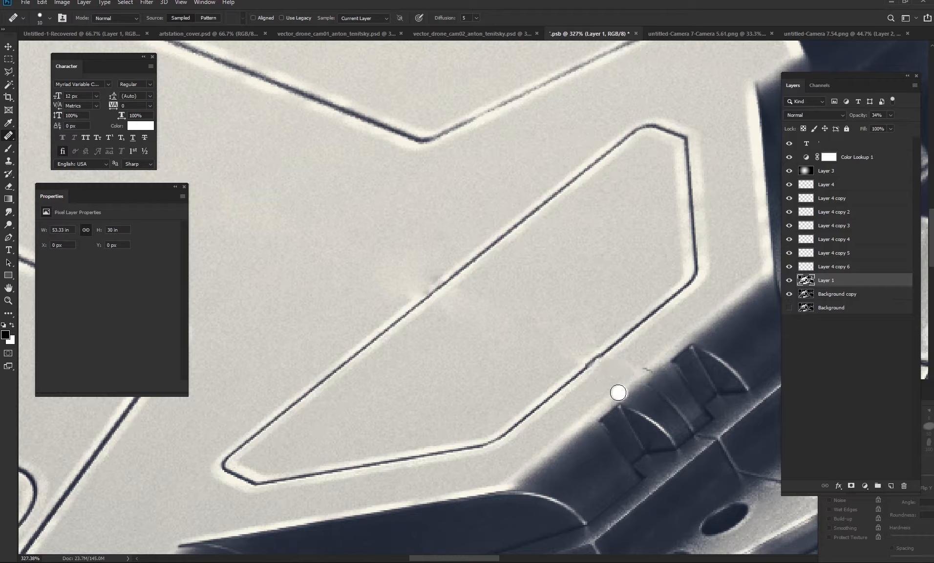
pyautogui.moveTo(687, 422); pyautogui.dragTo(481, 346)
pyautogui.hotkey('ctrl', '0')
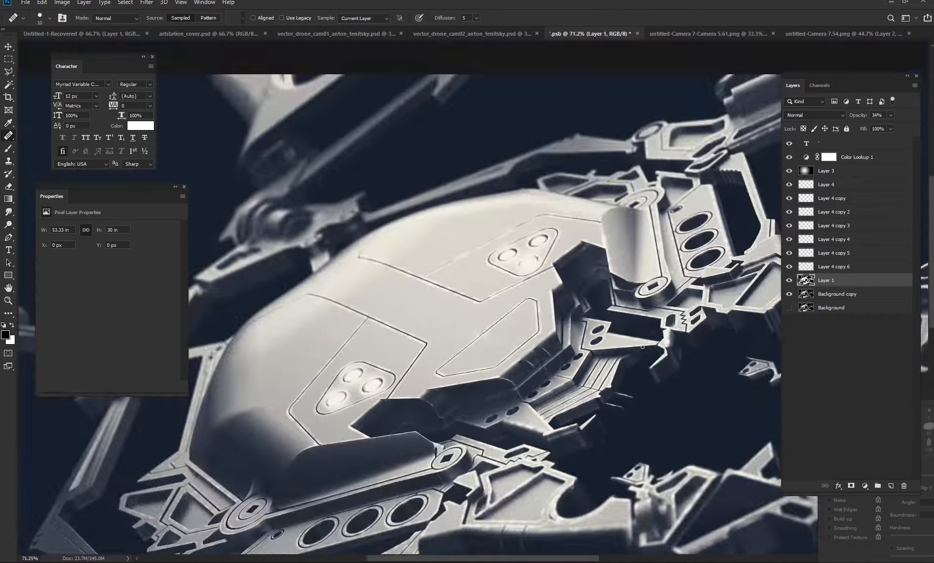
# Save the retouched .psb and open the contents of the cam02 drone document's smart object
pyautogui.hotkey('ctrl', 's')
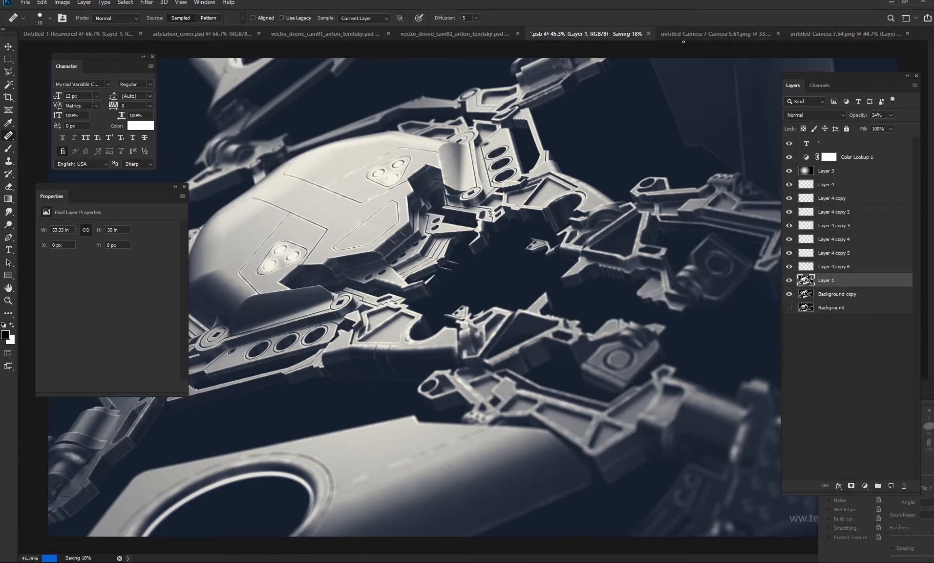
pyautogui.click(711, 36)
pyautogui.click(836, 33)
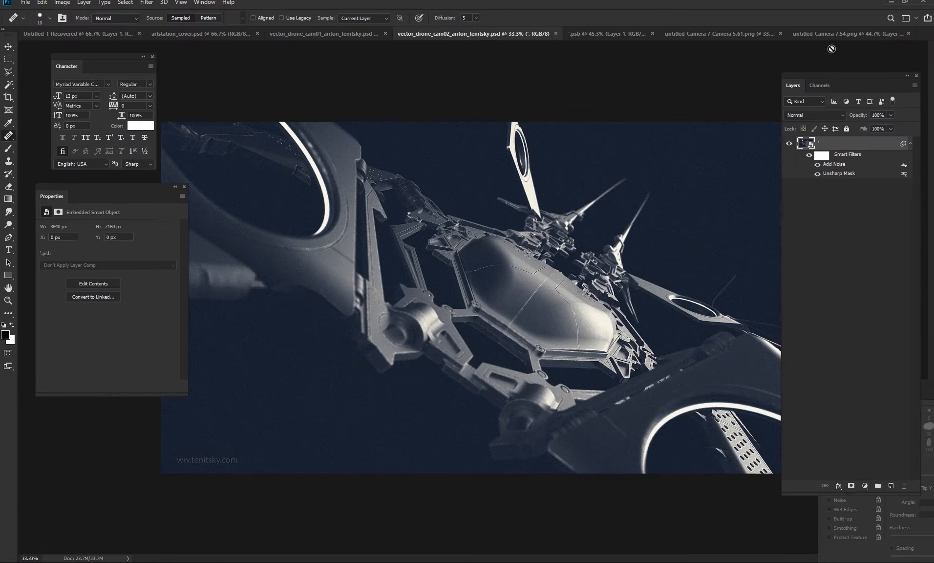
pyautogui.doubleClick(802, 146)
pyautogui.scroll(5, 503, 315)
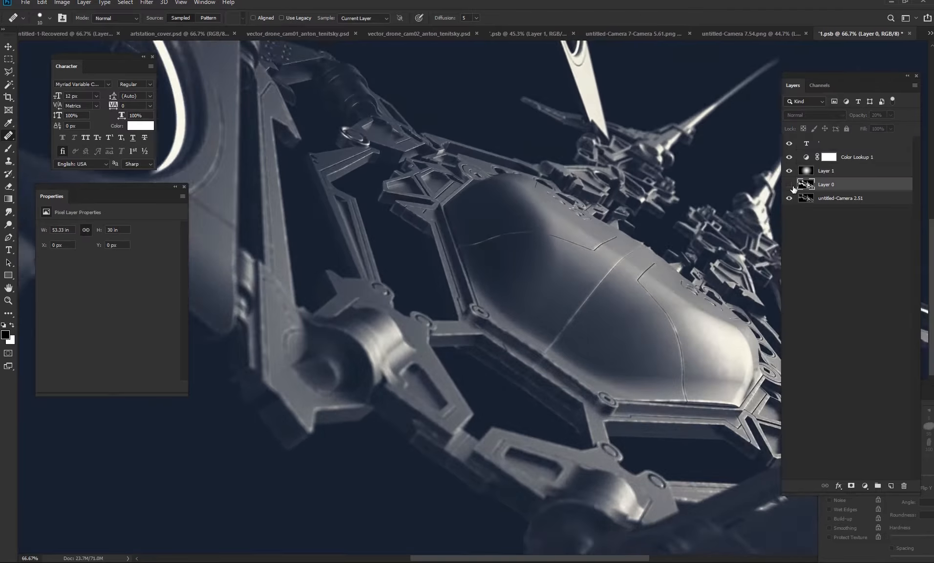
# Hide Layer 0, select the untitled-Camera 2.51 layer and enlarge the healing brush to 30
pyautogui.scroll(-5, 502, 314)
pyautogui.hotkey('alt', '[')
pyautogui.press(']')
pyautogui.press(']')
pyautogui.press(']')
pyautogui.moveTo(440, 342); pyautogui.dragTo(519, 242)
pyautogui.hotkey('ctrl', 'z')
pyautogui.moveTo(499, 305)
pyautogui.mouseDown()
pyautogui.moveTo(477, 331)
pyautogui.moveTo(509, 252)
pyautogui.mouseUp()
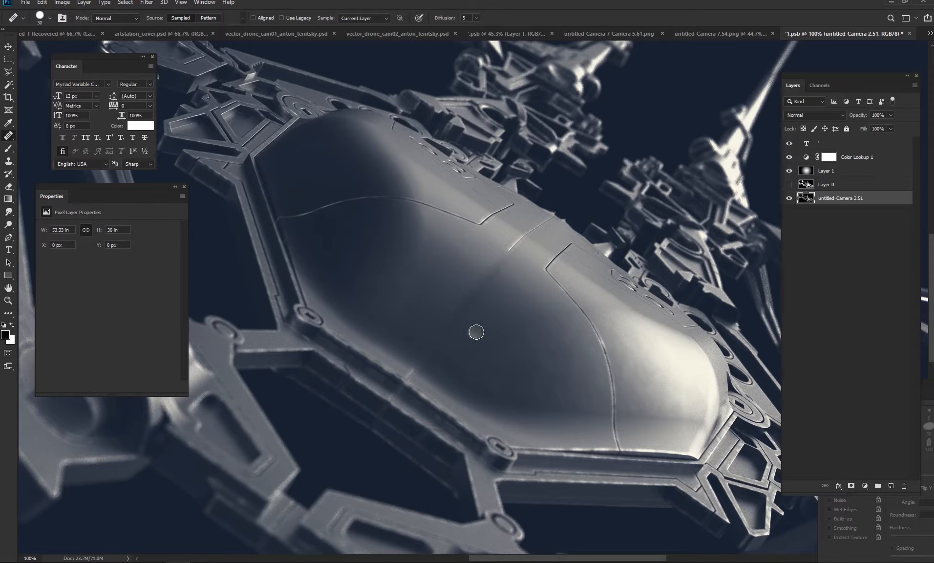
pyautogui.hotkey('ctrl', 'z')
pyautogui.hotkey('ctrl', 'z')
# Keep a hidden duplicate of untitled-Camera 2.51 and heal the diagonal seam across the canopy on the original layer
pyautogui.moveTo(551, 216)
pyautogui.mouseDown()
pyautogui.moveTo(414, 362)
pyautogui.moveTo(428, 379)
pyautogui.mouseUp()
pyautogui.moveTo(534, 224)
pyautogui.mouseDown()
pyautogui.moveTo(502, 355)
pyautogui.moveTo(415, 360)
pyautogui.mouseUp()
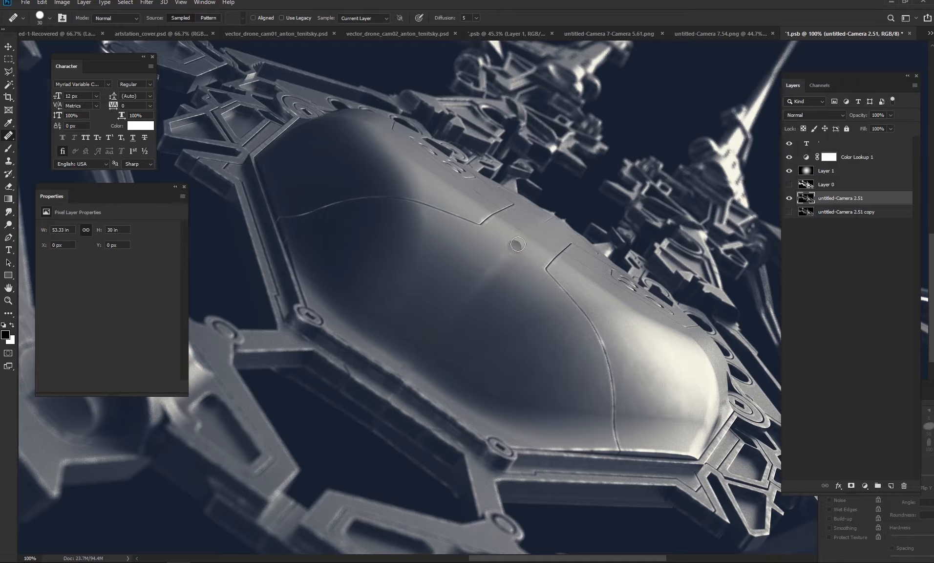
pyautogui.press('[')
pyautogui.scroll(3, 504, 413)
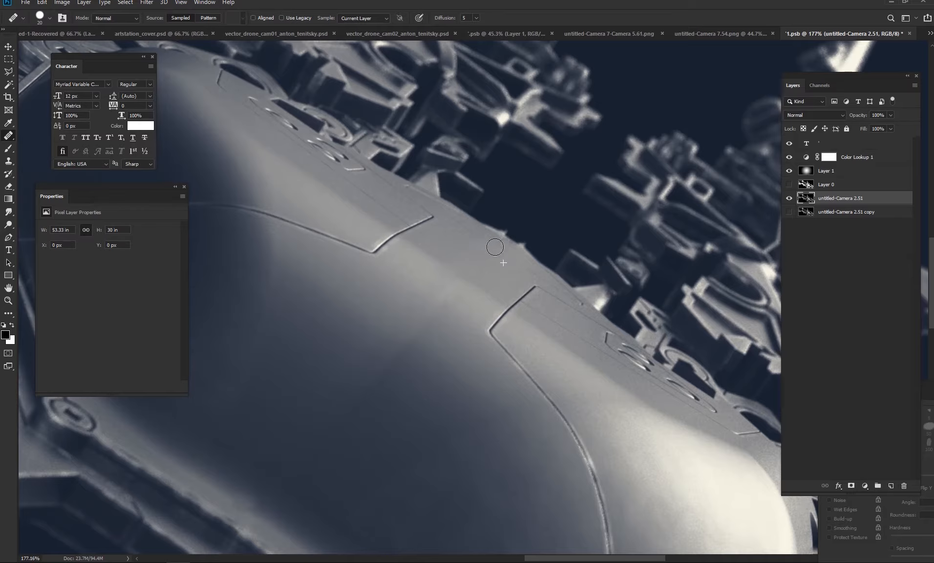
# Show and select Layer 0, heal the canopy seam on it as well and save the .psb
pyautogui.moveTo(260, 533); pyautogui.dragTo(429, 343)
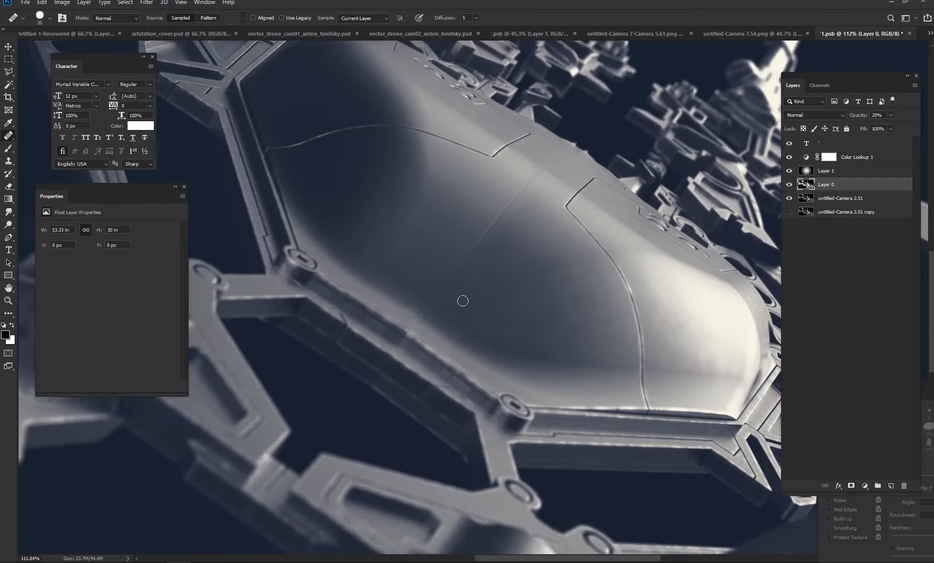
pyautogui.moveTo(462, 301); pyautogui.dragTo(435, 329)
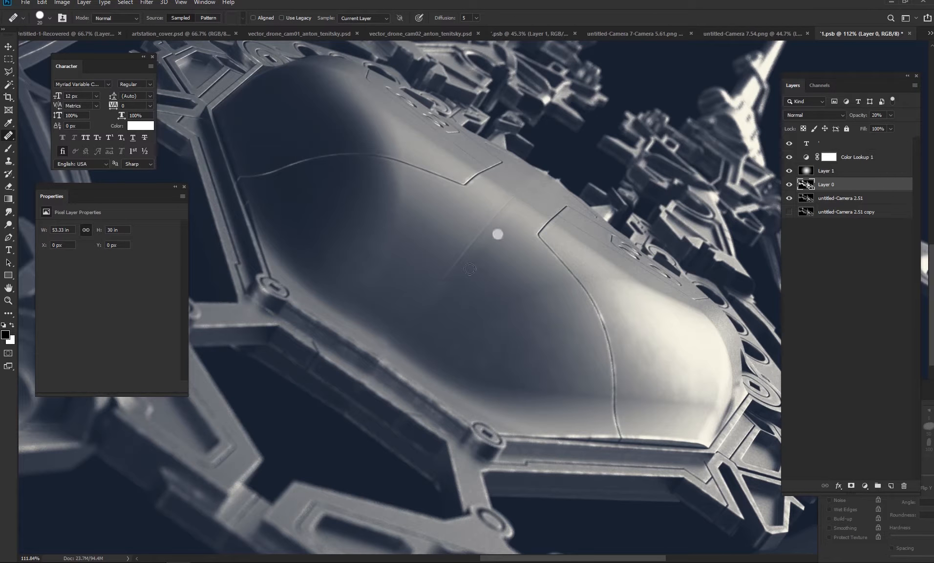
pyautogui.scroll(-5, 474, 362)
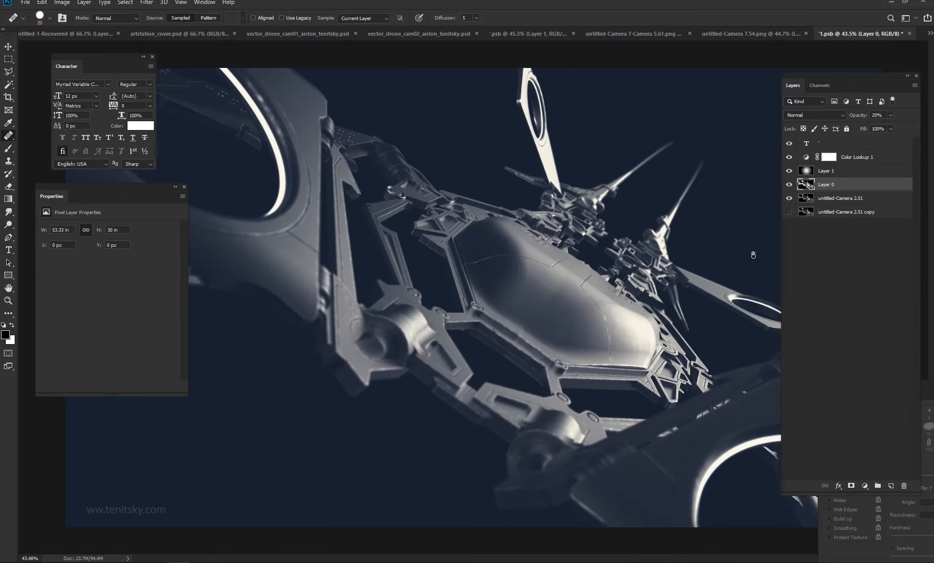
pyautogui.hotkey('ctrl', 's')
# Switch between the open documents, compare the image with one layer toggled and adjust the Color Lookup 1 opacity
pyautogui.click(752, 36)
pyautogui.click(898, 37)
pyautogui.click(909, 33)
pyautogui.click(728, 33)
pyautogui.click(789, 184)
pyautogui.click(789, 184)
pyautogui.click(806, 157)
pyautogui.click(890, 115)
pyautogui.moveTo(882, 129); pyautogui.dragTo(896, 128)
pyautogui.click(855, 198)
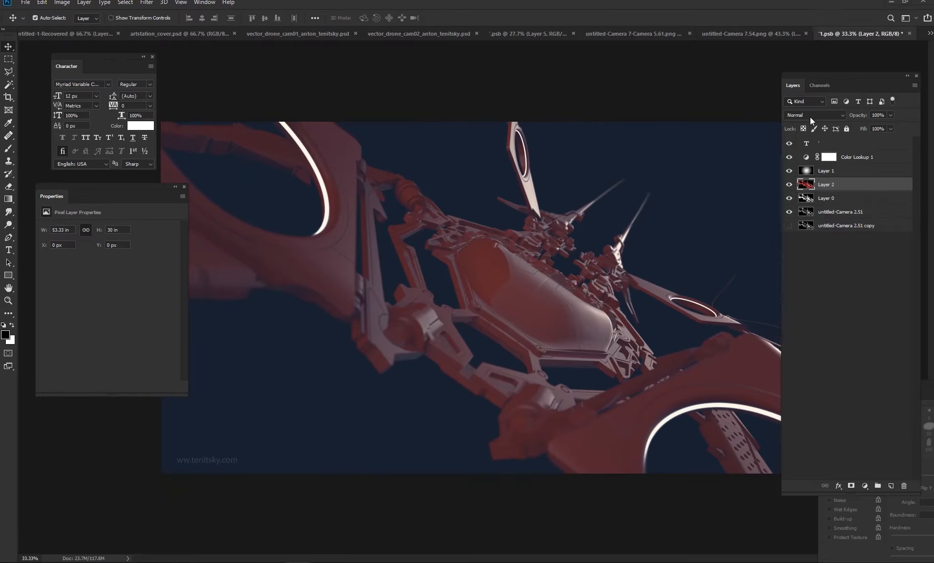
# Set the red Layer 2 to Saturation blend mode at 14% opacity
pyautogui.click(810, 116)
pyautogui.click(820, 328)
pyautogui.press('1')
pyautogui.press('4')
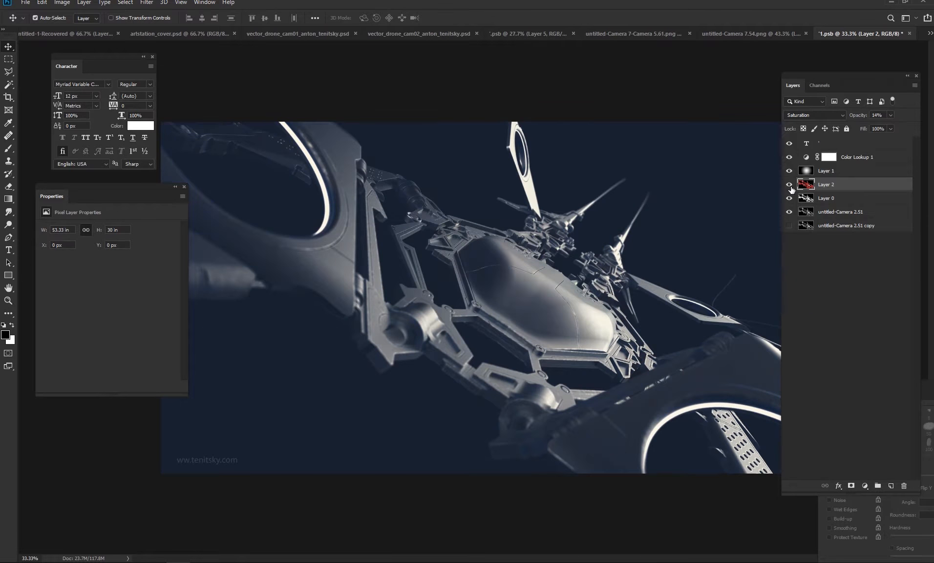
# Save the cam01 smart object's .psb and check the updated image in the cam01 drone document
pyautogui.click(624, 35)
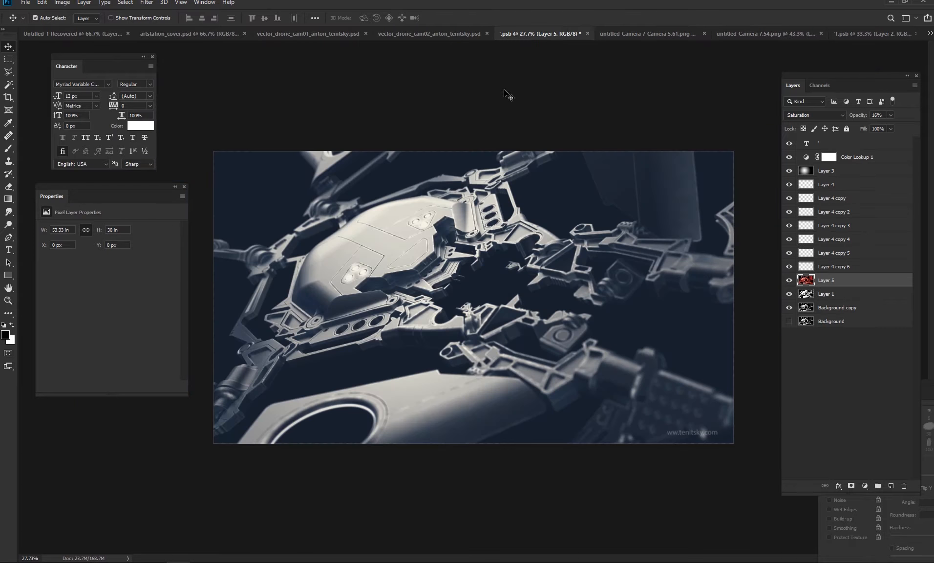
pyautogui.click(434, 35)
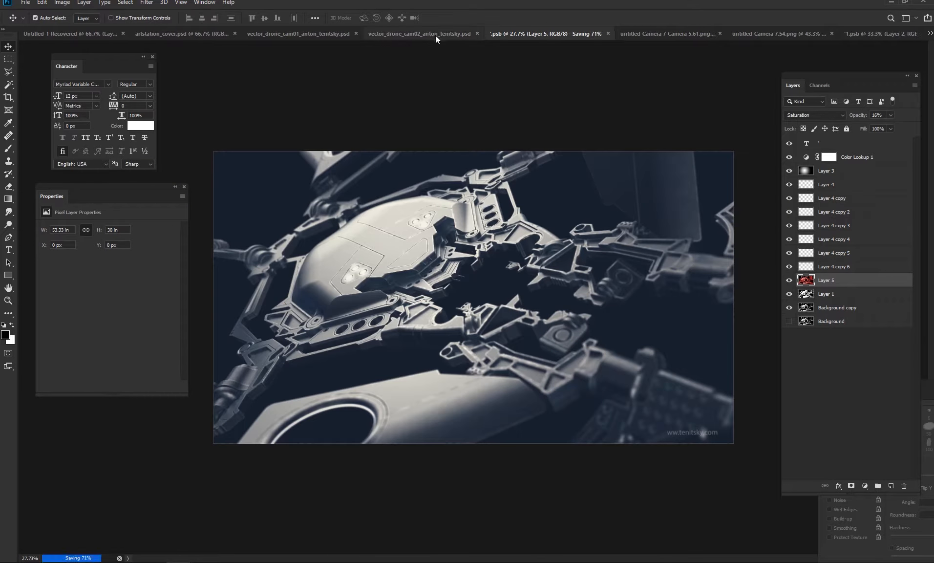
pyautogui.click(318, 34)
pyautogui.click(440, 36)
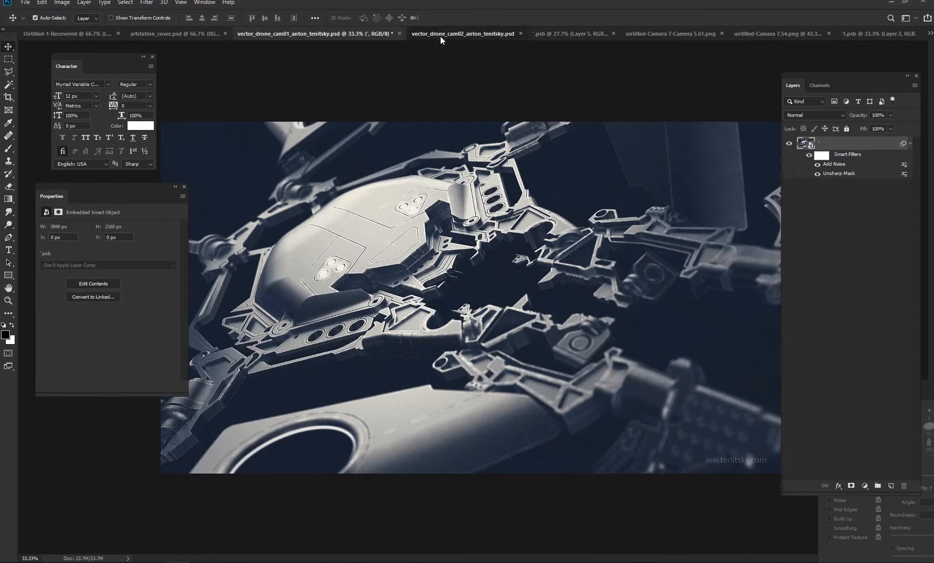
# Select all layers of the untitled-Camera 7-Camera 5.61 document and convert them into a smart object
pyautogui.click(583, 33)
pyautogui.click(588, 33)
pyautogui.hotkey('ctrl', 'Tab')
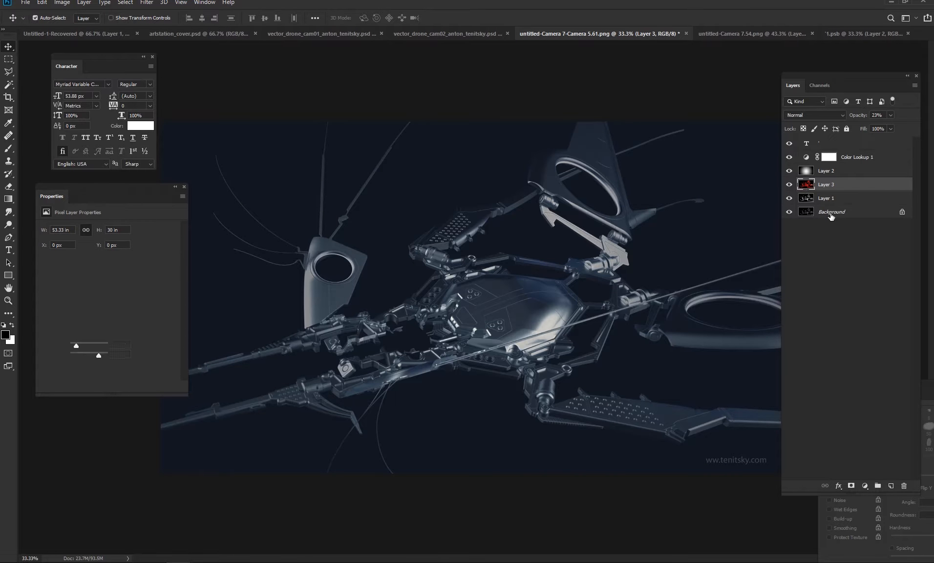
pyautogui.hotkey('ctrl', 'alt', 'a')
pyautogui.keyDown('shift'); pyautogui.click(831, 213); pyautogui.keyUp('shift')
pyautogui.rightClick(833, 213)
pyautogui.click(876, 276)
# Apply Unsharp Mask and Add Noise as smart filters to the Camera 5.61 smart object
pyautogui.click(156, 5)
pyautogui.click(298, 214)
pyautogui.click(871, 167)
pyautogui.click(147, 3)
pyautogui.moveTo(234, 204)
pyautogui.click(289, 204)
pyautogui.click(805, 203)
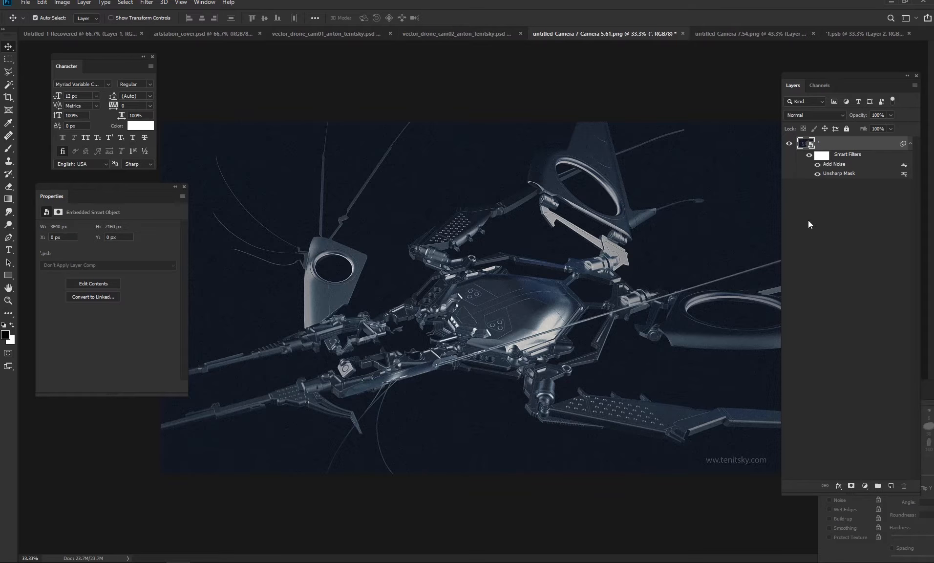
# Open the Camera 5.61 smart object's contents and review Color Lookup 1, Layer 2, Layer 3 and Layer 1's opacity
pyautogui.doubleClick(805, 143)
pyautogui.click(825, 171)
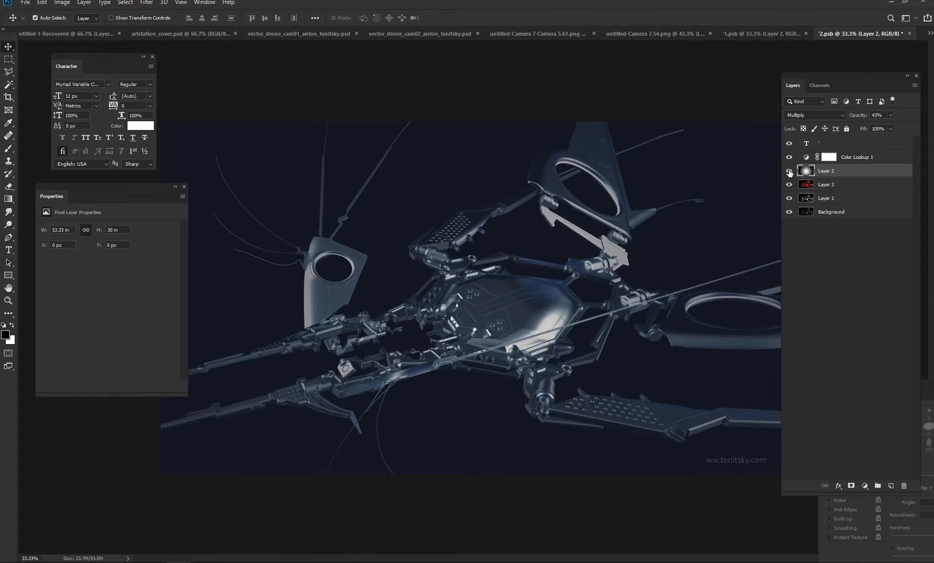
pyautogui.click(789, 157)
pyautogui.click(789, 157)
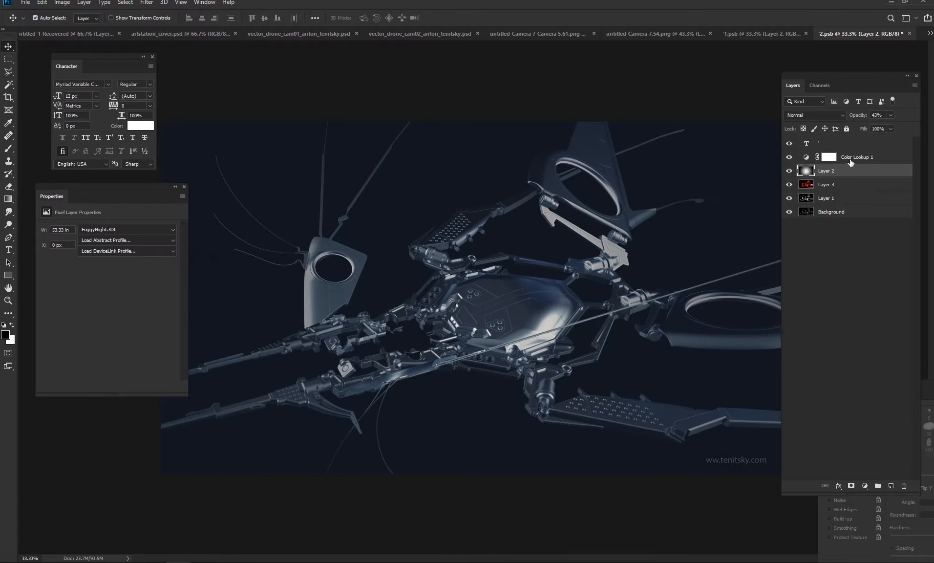
pyautogui.click(852, 157)
pyautogui.click(827, 184)
pyautogui.click(825, 201)
pyautogui.click(890, 114)
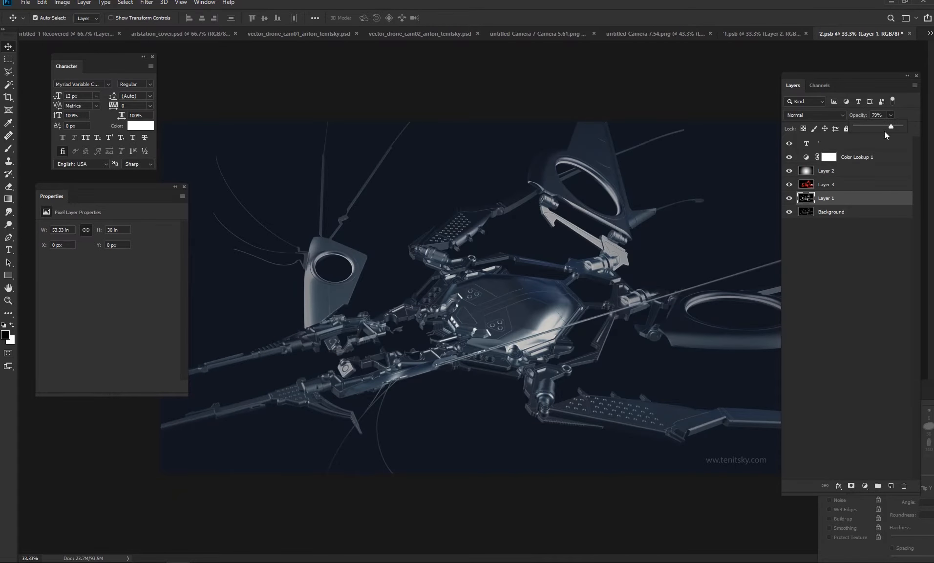
# Select Color Lookup 1 and compare the image with and without it
pyautogui.click(829, 156)
pyautogui.click(789, 156)
pyautogui.click(789, 157)
pyautogui.click(789, 157)
pyautogui.click(789, 156)
# Set Color Lookup 1 to 77% opacity in the cam02 smart object's contents and save the .psb
pyautogui.click(525, 34)
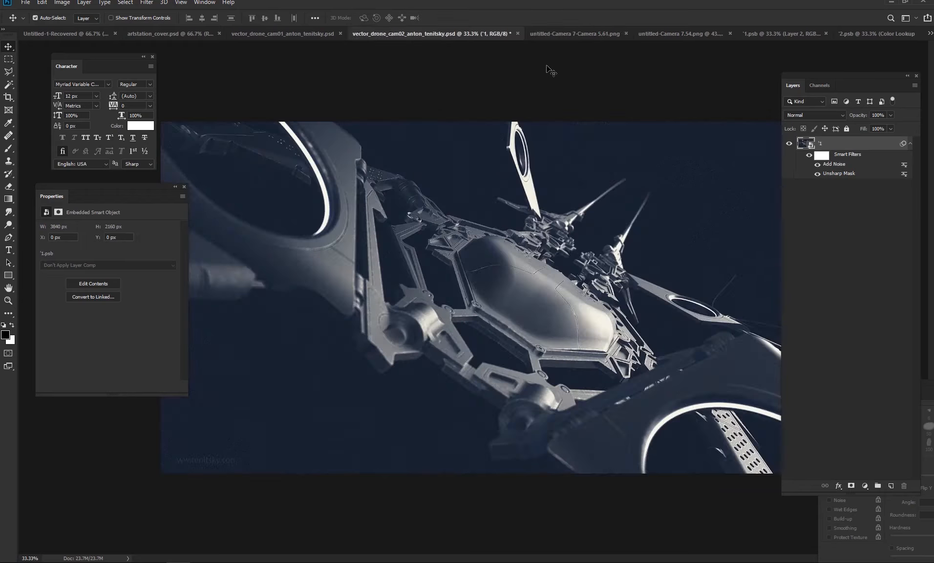
pyautogui.click(781, 33)
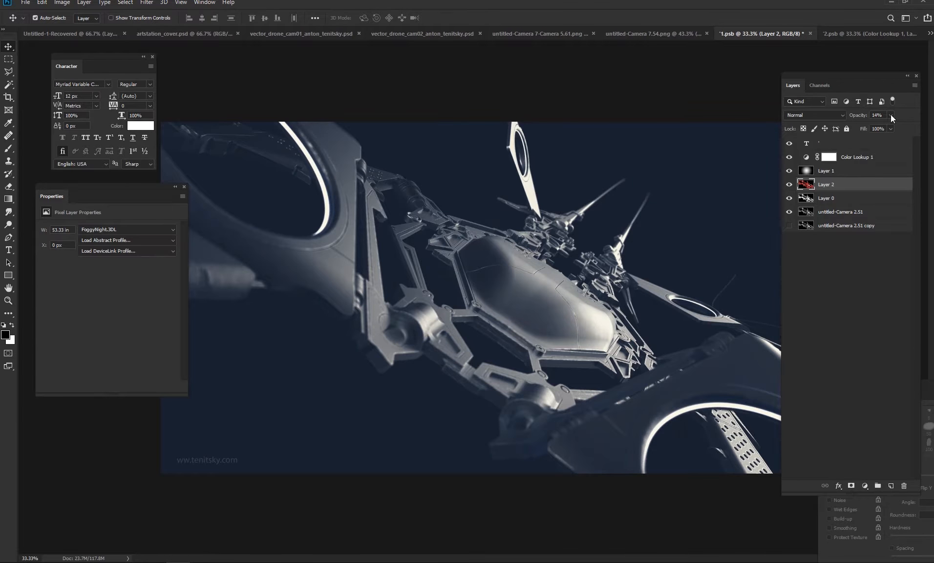
pyautogui.click(891, 115)
pyautogui.moveTo(884, 126)
pyautogui.mouseDown()
pyautogui.moveTo(870, 128)
pyautogui.moveTo(885, 129)
pyautogui.mouseUp()
pyautogui.hotkey('ctrl', 's')
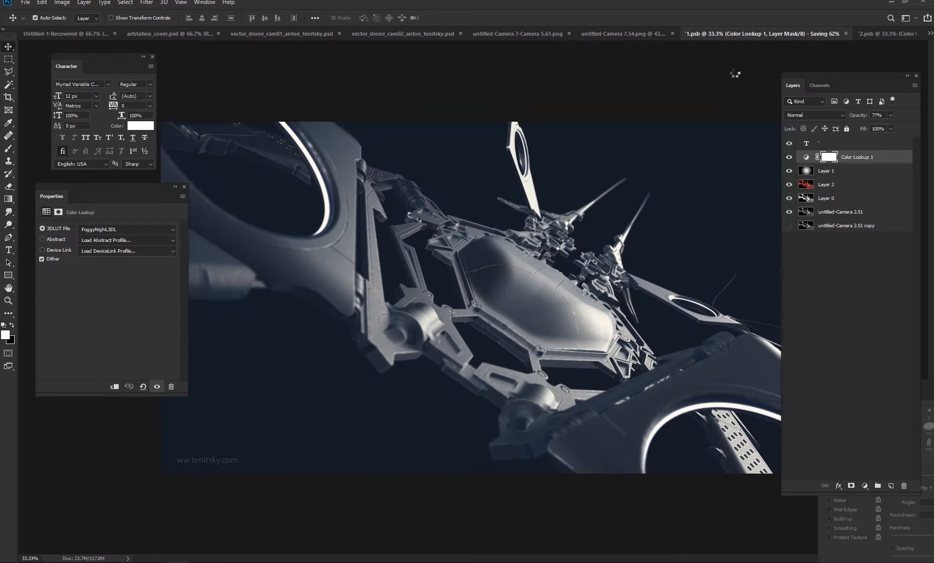
# Duplicate the watermark text layer from '2.psb into the untitled-Camera 7.54.png document
pyautogui.click(659, 42)
pyautogui.click(658, 33)
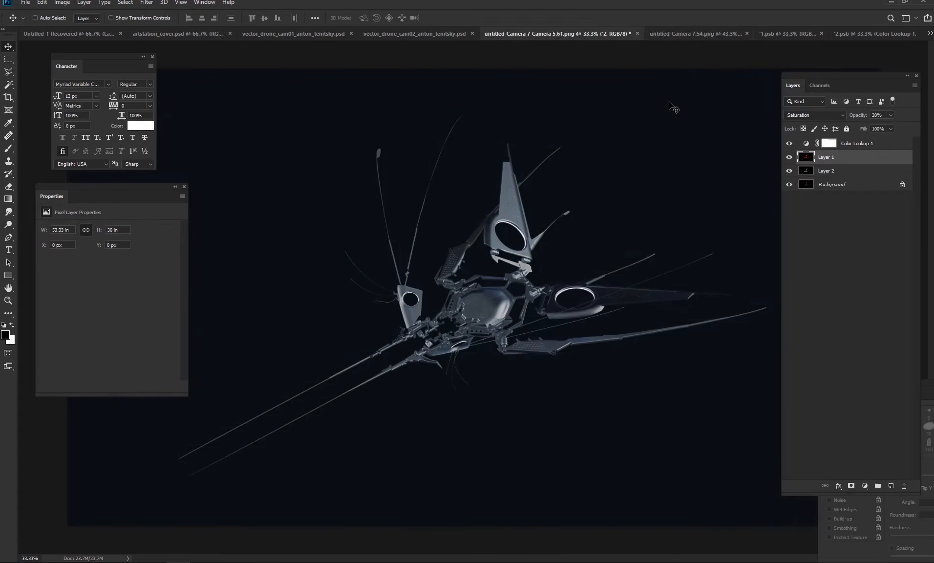
pyautogui.hotkey('ctrl', 'shift', 'Tab')
pyautogui.doubleClick(806, 145)
pyautogui.rightClick(834, 144)
pyautogui.click(801, 166)
pyautogui.click(605, 237)
pyautogui.click(598, 291)
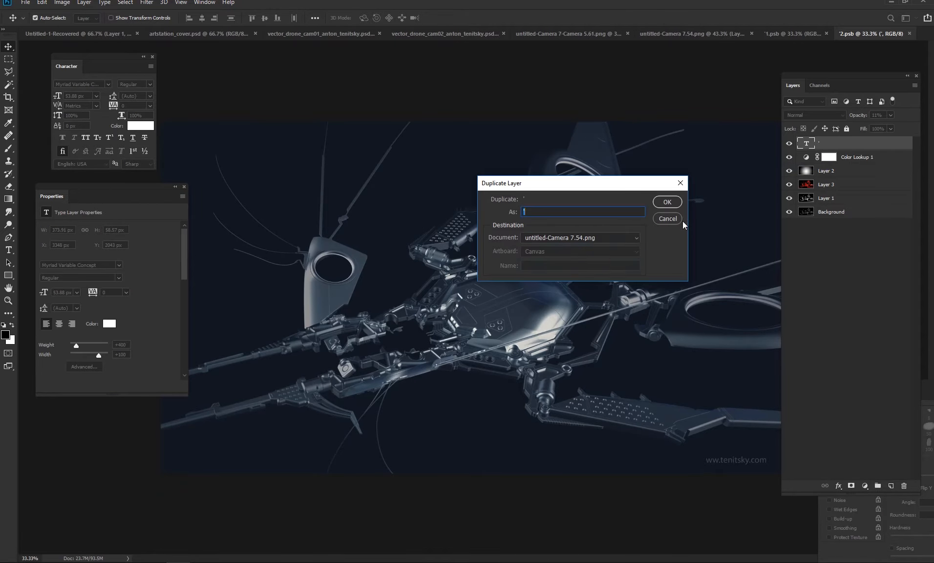
pyautogui.click(670, 203)
# Switch to the Camera 7.54 document and lower the copied watermark's opacity to about 4%
pyautogui.hotkey('ctrl', 'Tab')
pyautogui.hotkey('ctrl', 'Tab')
pyautogui.hotkey('ctrl', 'Tab')
pyautogui.hotkey('ctrl', 'Tab')
pyautogui.hotkey('ctrl', 'Tab')
pyautogui.hotkey('ctrl', 'Tab')
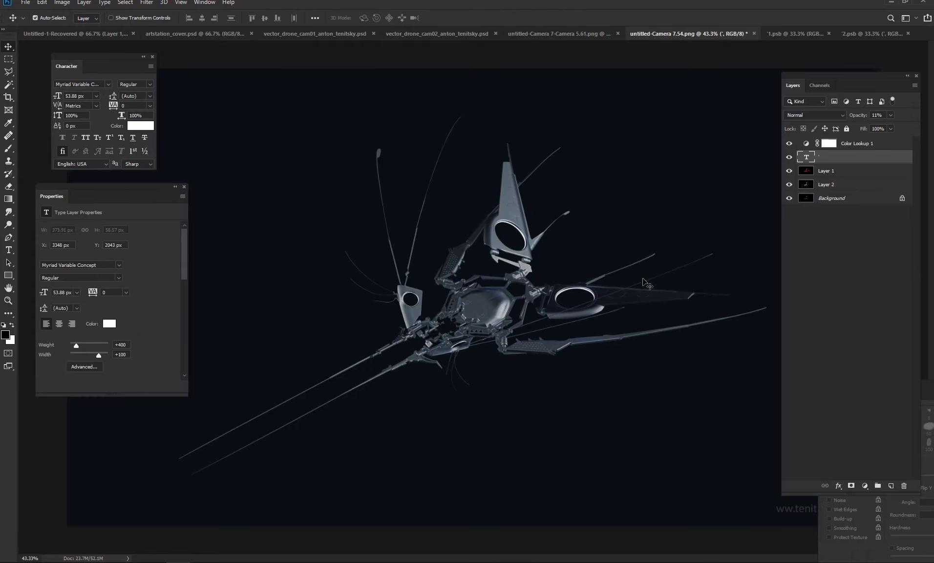
pyautogui.hotkey('ctrl', '-')
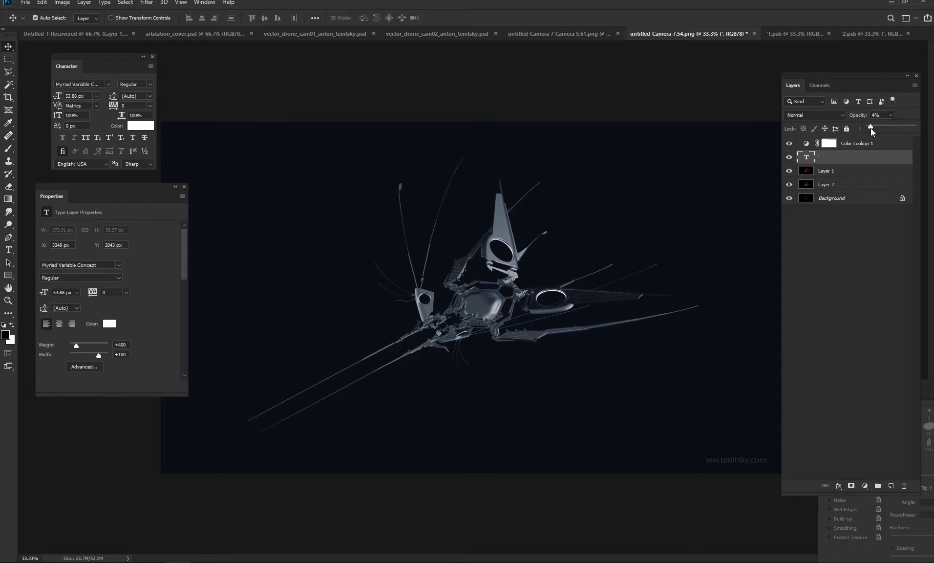
pyautogui.moveTo(872, 127); pyautogui.dragTo(873, 128)
# Scale the watermark text down to about 40 px and save the document as the cam04 PSD
pyautogui.hotkey('ctrl', 't')
pyautogui.moveTo(706, 455); pyautogui.dragTo(722, 457)
pyautogui.press('Return')
pyautogui.hotkey('ctrl', 'shift', 's')
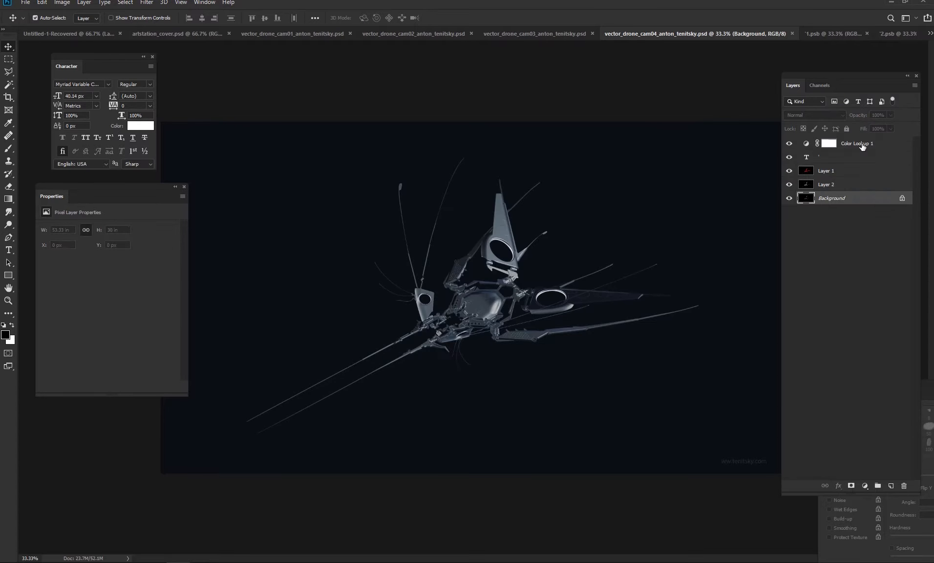
# Convert all cam04 layers into one smart object and apply uniform monochromatic Add Noise with an amount of 6
pyautogui.click(146, 3)
pyautogui.click(162, 11)
pyautogui.write('6')
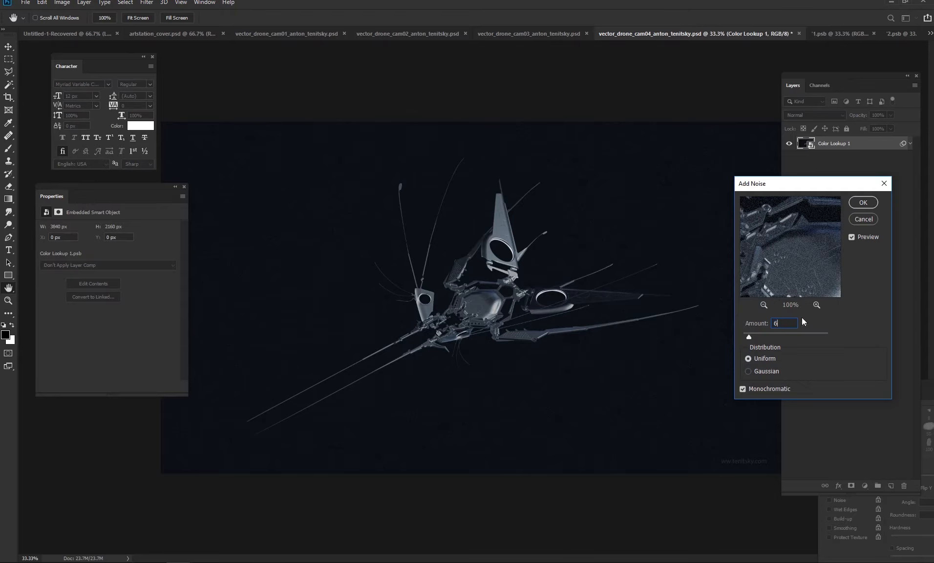
pyautogui.click(864, 202)
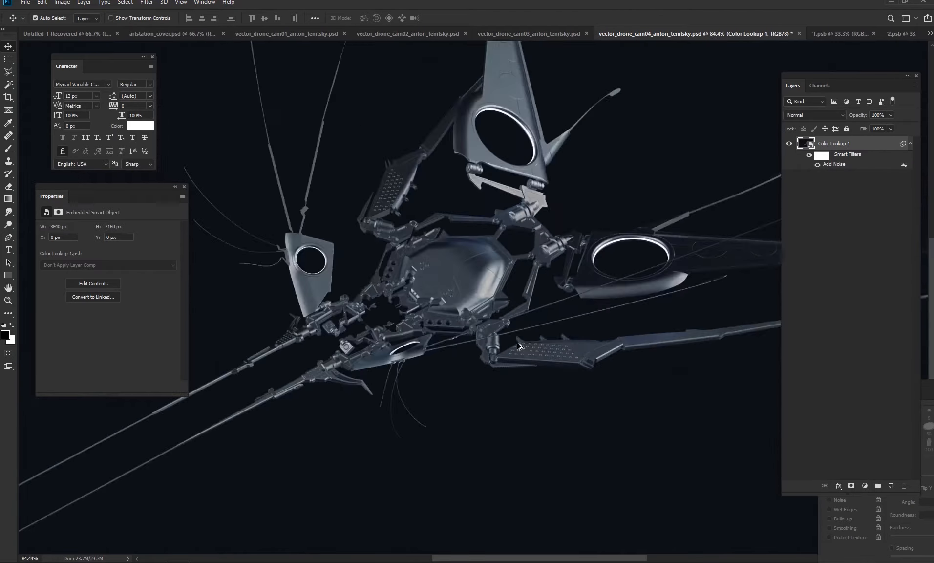
pyautogui.scroll(-6, 357, 251)
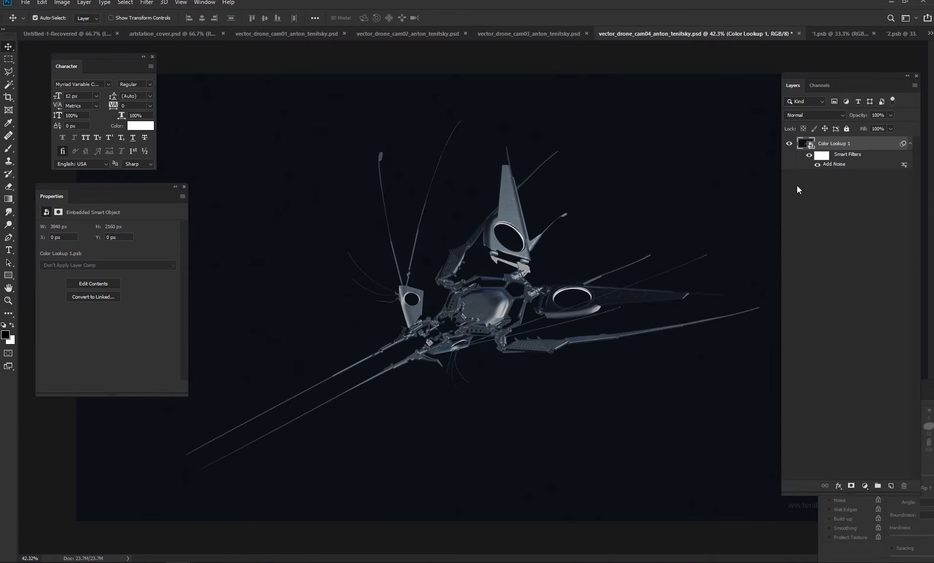
# Apply Unsharp Mask to the cam04 smart object with amount 287%, radius 1.0 pixels and threshold 0, comparing the preview
pyautogui.click(146, 2)
pyautogui.moveTo(188, 150)
pyautogui.click(295, 215)
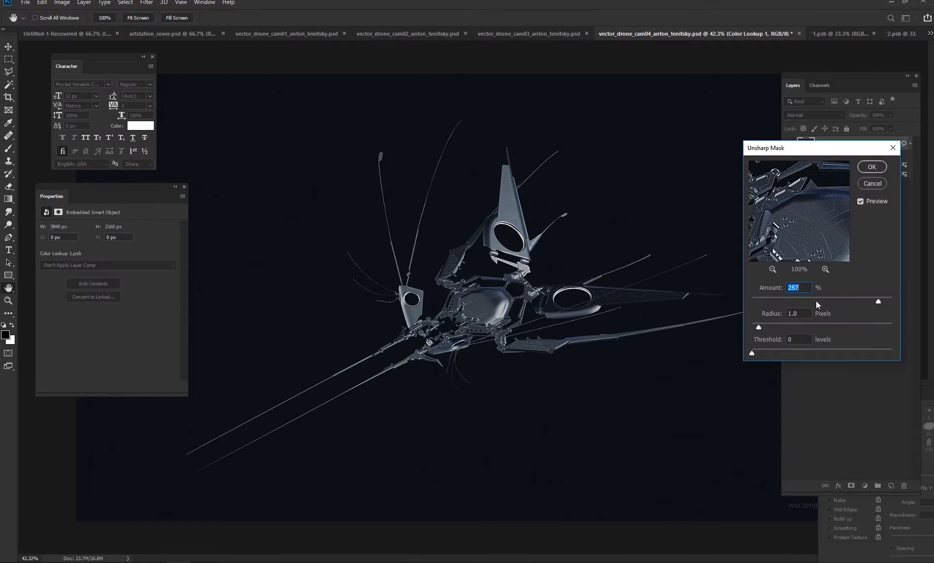
pyautogui.click(864, 202)
pyautogui.click(861, 202)
pyautogui.click(868, 167)
# Duplicate the cam04 smart object, exclude the green channel from the copy's blending and nudge the copy right
pyautogui.moveTo(812, 144); pyautogui.dragTo(819, 185)
pyautogui.rightClick(819, 186)
pyautogui.click(765, 159)
pyautogui.click(765, 160)
pyautogui.click(715, 184)
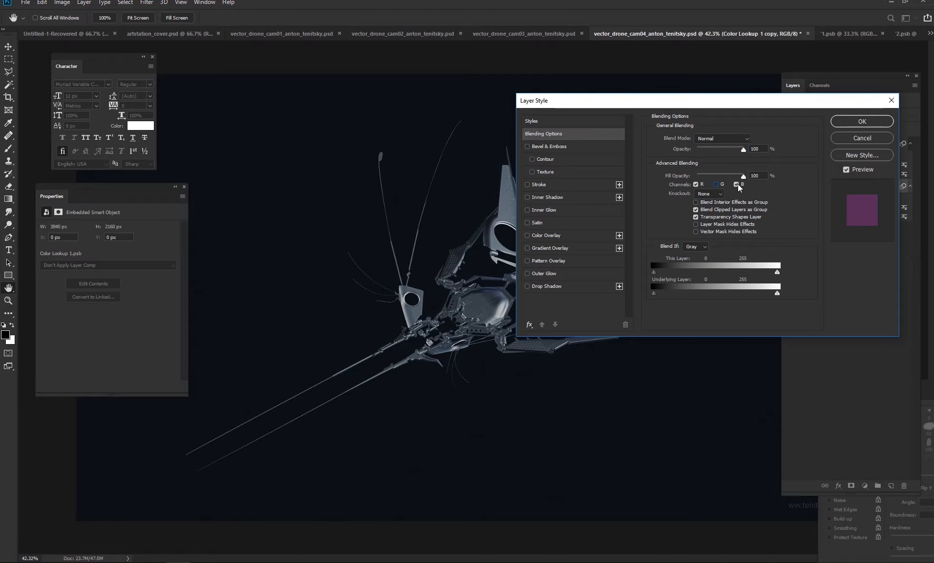
pyautogui.click(860, 123)
pyautogui.press('Right')
pyautogui.press('Right')
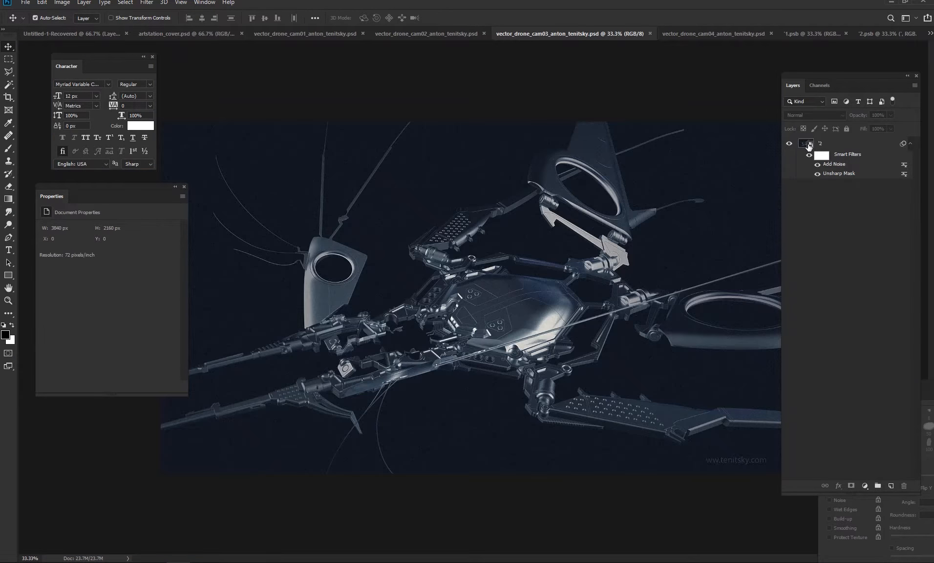
# Duplicate the cam03 smart object, restrict the copy's blending channels and offset it to X 1 px, Y 2 px
pyautogui.click(831, 145)
pyautogui.rightClick(803, 145)
pyautogui.click(830, 152)
pyautogui.click(845, 122)
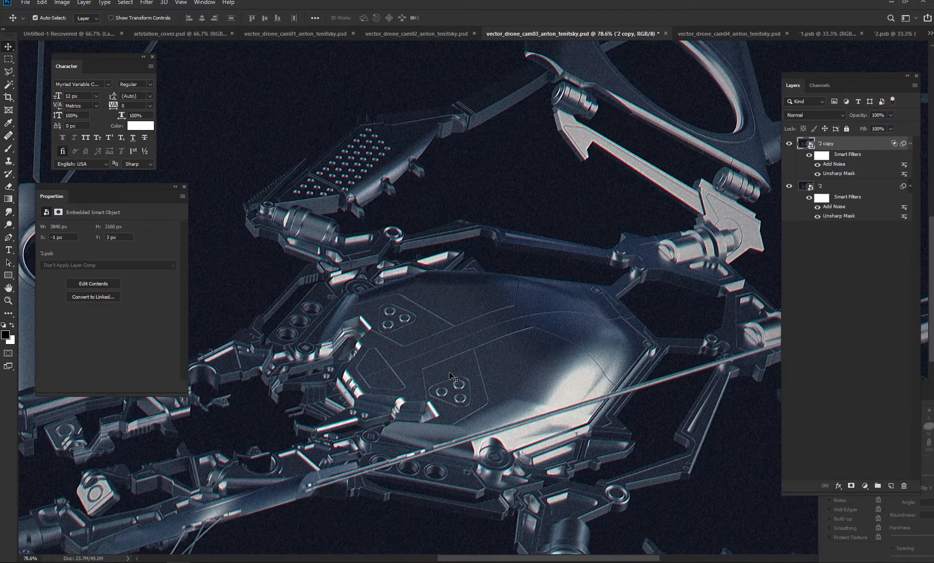
pyautogui.scroll(-3, 451, 376)
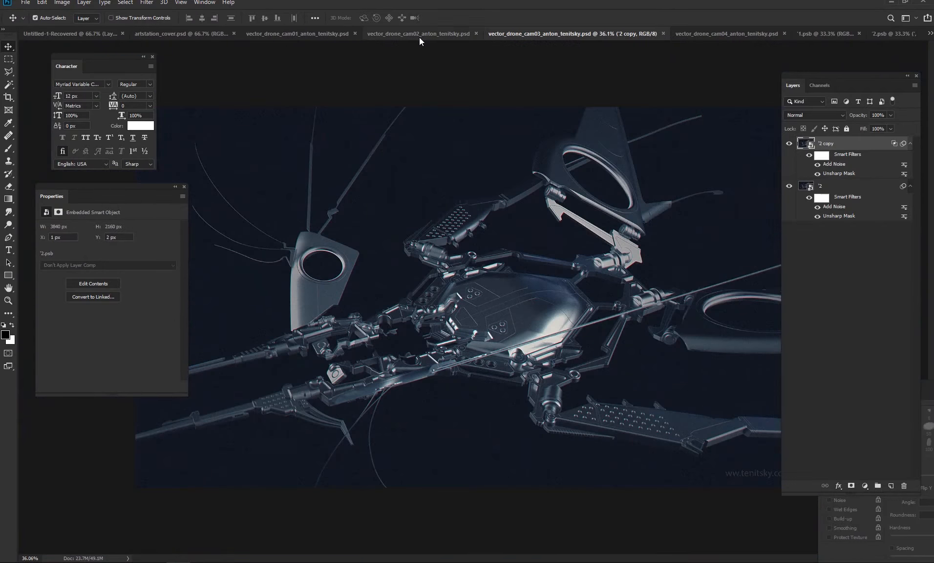
# Duplicate the cam02 smart object, restrict the copy's blending channels and offset it to X 2 px, Y 3 px
pyautogui.click(418, 35)
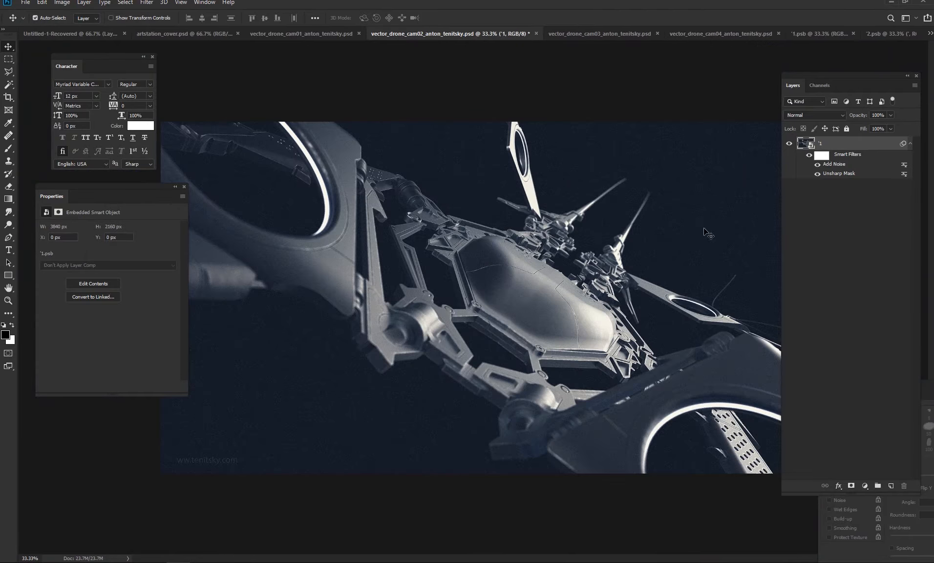
pyautogui.moveTo(808, 143); pyautogui.dragTo(809, 140)
pyautogui.doubleClick(848, 144)
pyautogui.click(708, 182)
pyautogui.click(850, 126)
pyautogui.press('Right')
pyautogui.press('Right')
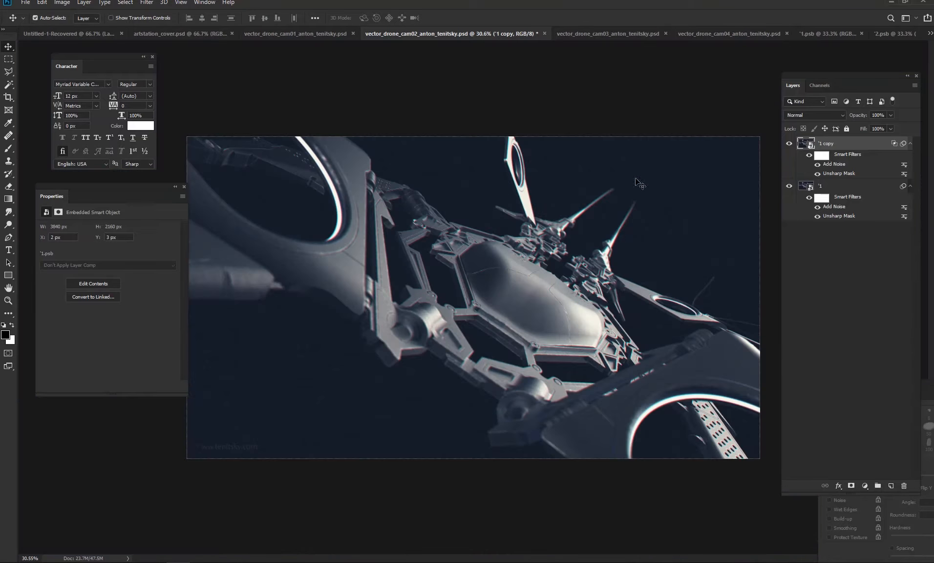
# Duplicate the cam01 smart object, nudge the copy right and exclude the green channel from its blending
pyautogui.hotkey('ctrl', 'shift', 'Tab')
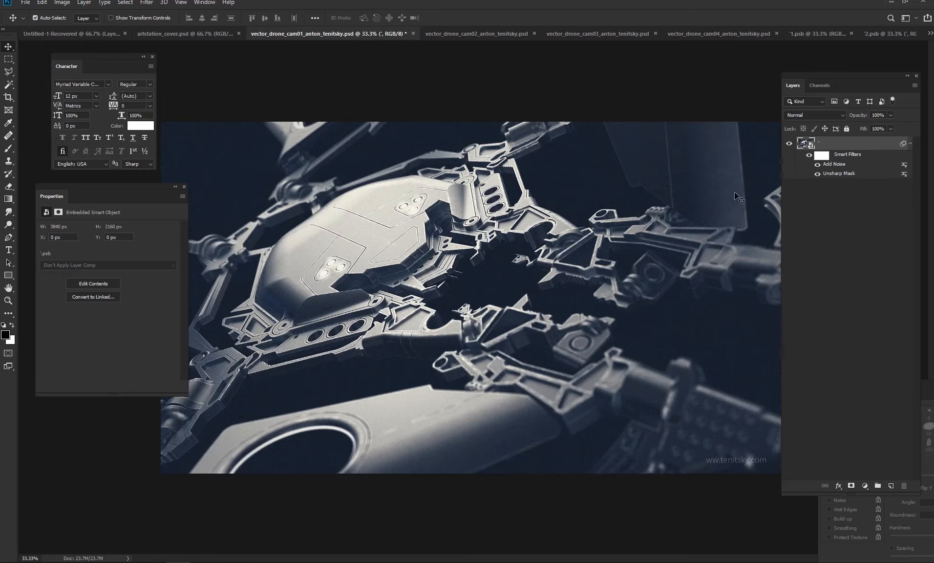
pyautogui.rightClick(834, 145)
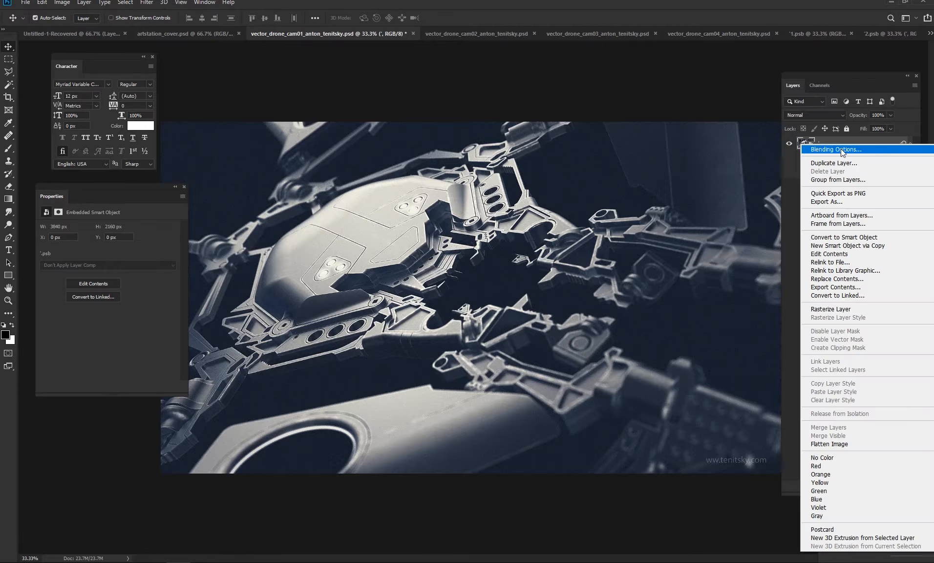
pyautogui.click(837, 150)
pyautogui.press('Escape')
pyautogui.hotkey('ctrl', 'j')
pyautogui.press('Right')
pyautogui.press('Right')
pyautogui.press('Right')
pyautogui.rightClick(826, 147)
pyautogui.click(823, 157)
pyautogui.click(716, 184)
pyautogui.press('Return')
# Adjust the cam01 copy's offset to X 1 px, Y 2 px and exclude its blue channel too
pyautogui.moveTo(245, 280); pyautogui.dragTo(569, 267)
pyautogui.press('Down')
pyautogui.press('Left')
pyautogui.press('Left')
pyautogui.press('Down')
pyautogui.rightClick(846, 148)
pyautogui.click(843, 153)
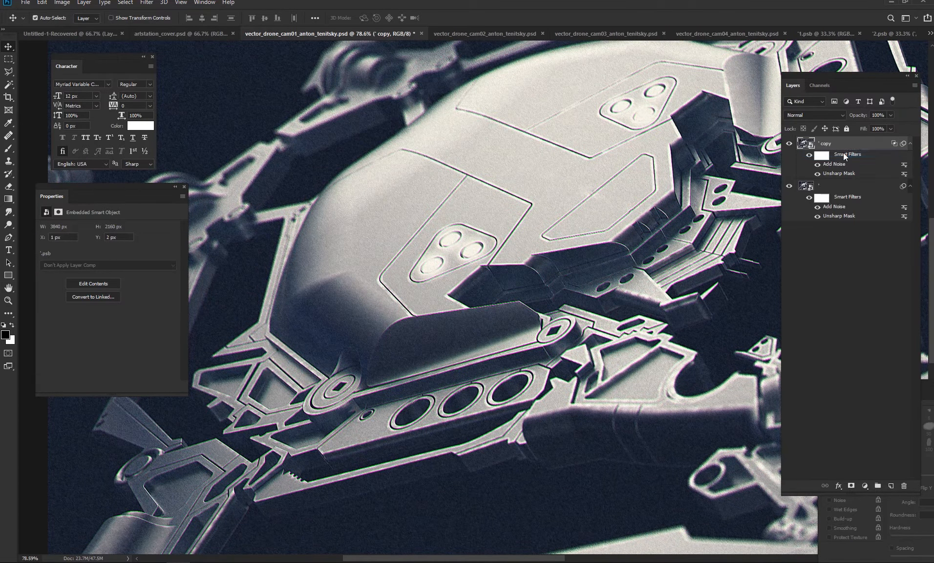
pyautogui.click(737, 184)
pyautogui.press('Return')
# Check the cam01 copy alone by hiding and restoring the base layer, and save the document
pyautogui.scroll(-8, 635, 245)
pyautogui.click(787, 187)
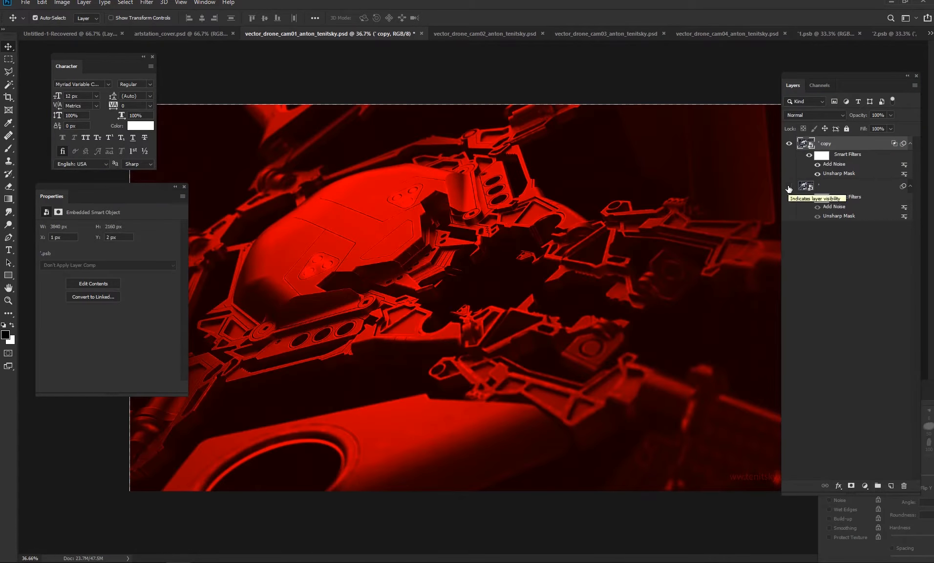
pyautogui.click(787, 190)
pyautogui.click(809, 264)
pyautogui.hotkey('ctrl', 'Tab')
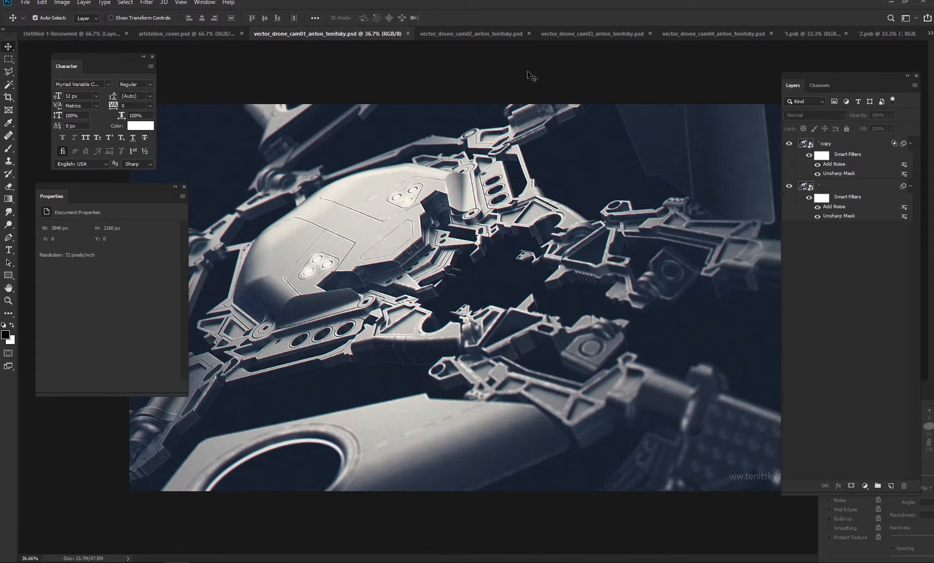
# Bring both cam02 smart object layers into the cam01 document, align them with the canvas and group them
pyautogui.click(830, 185)
pyautogui.keyDown('shift'); pyautogui.click(825, 144); pyautogui.keyUp('shift')
pyautogui.moveTo(826, 144); pyautogui.dragTo(553, 184)
pyautogui.moveTo(679, 220); pyautogui.dragTo(599, 332)
pyautogui.hotkey('ctrl', 'g')
# Group the two original cam01 layers and hide Group 1 above them
pyautogui.click(842, 157)
pyautogui.keyDown('shift'); pyautogui.click(838, 197); pyautogui.keyUp('shift')
pyautogui.hotkey('ctrl', 'g')
pyautogui.click(788, 143)
pyautogui.click(788, 143)
# Duplicate the '2 and '2 copy layers from the cam03 document into the cam01 document and return to it
pyautogui.click(609, 34)
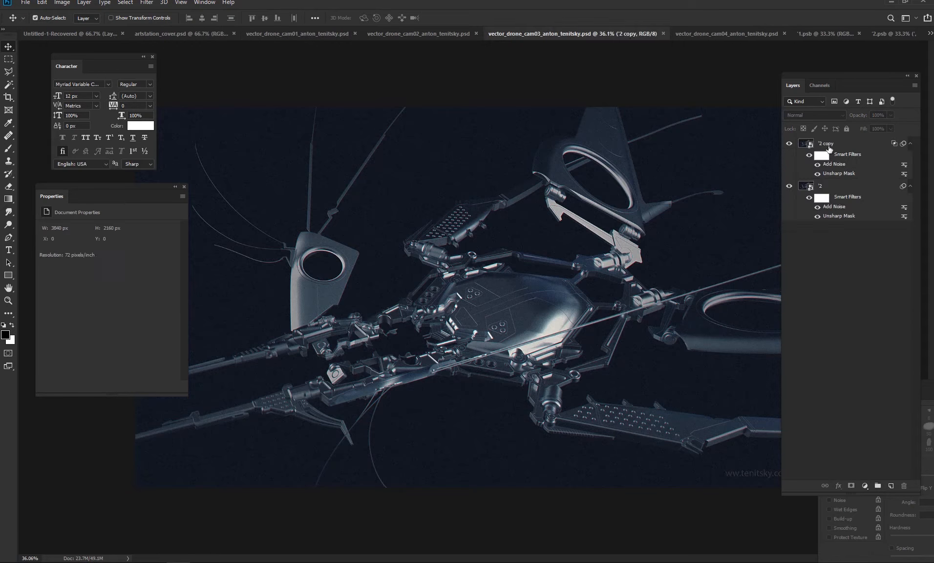
pyautogui.click(833, 143)
pyautogui.keyDown('shift'); pyautogui.click(848, 186); pyautogui.keyUp('shift')
pyautogui.rightClick(849, 187)
pyautogui.click(752, 173)
pyautogui.click(609, 238)
pyautogui.click(607, 260)
pyautogui.press('Return')
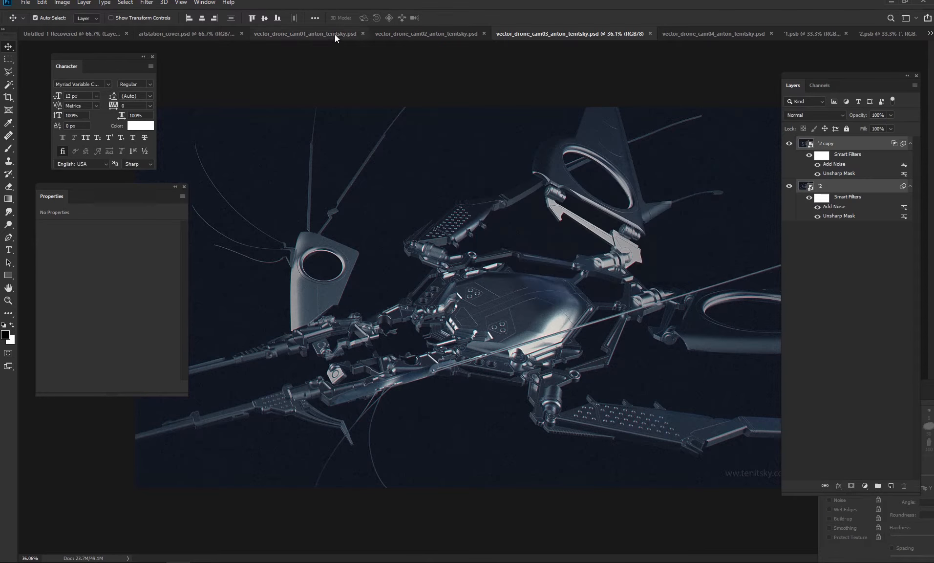
pyautogui.click(335, 34)
pyautogui.click(847, 158)
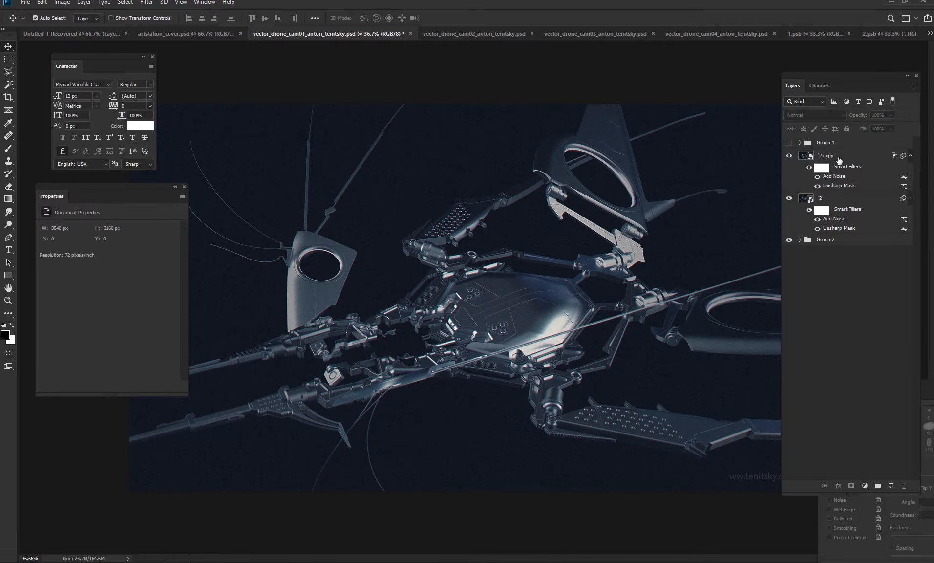
# Group the two '2 layers, with Group 2 on top of the stack, and save the document as vector_drone_comp_001.psd
pyautogui.keyDown('shift'); pyautogui.click(838, 198); pyautogui.keyUp('shift')
pyautogui.hotkey('ctrl', 'g')
pyautogui.moveTo(825, 166); pyautogui.dragTo(825, 142)
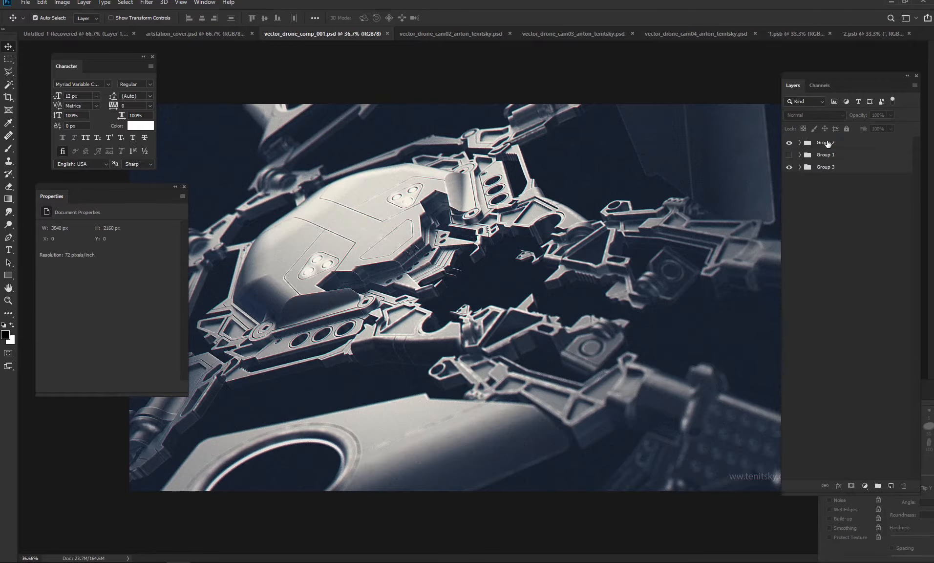
pyautogui.write('vector_drone_comp_001')
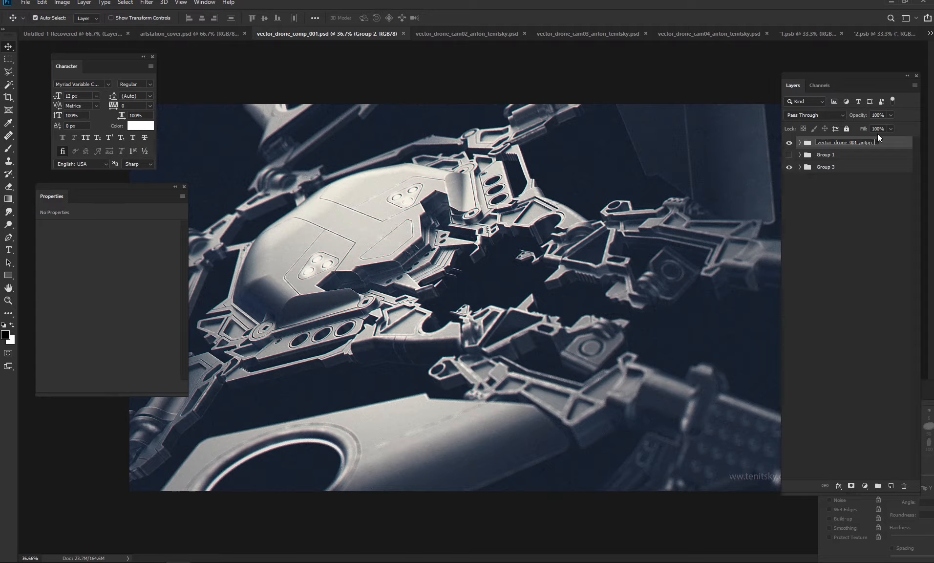
# Rename the three groups vector_drone_001, 002 and 003 from top down, each followed by the artist's name and .jpg, and show the first
pyautogui.press('Return')
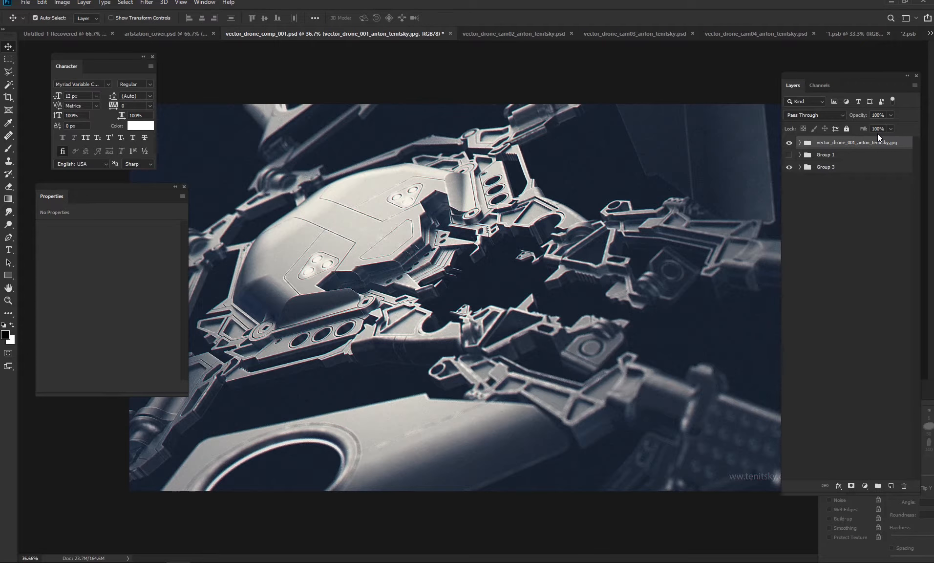
pyautogui.click(833, 156)
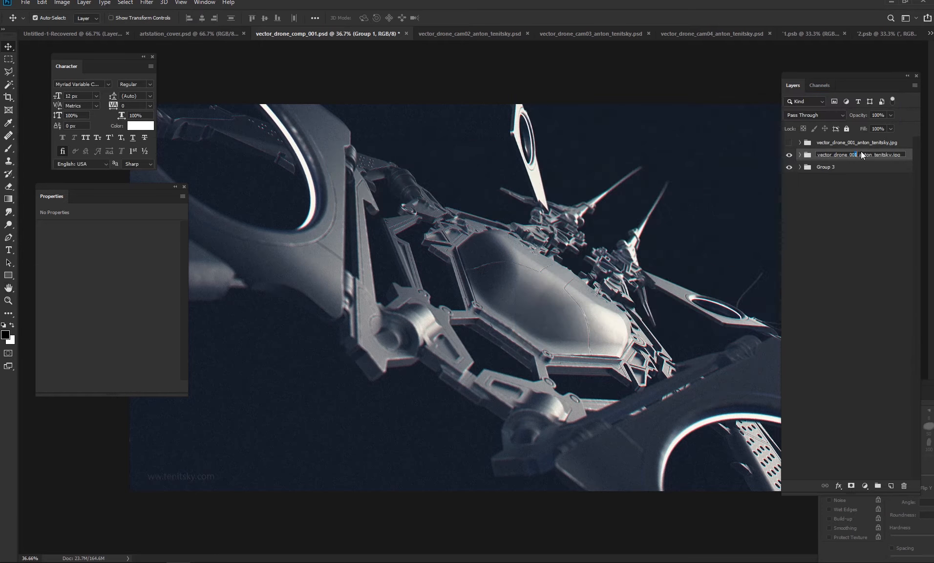
pyautogui.write('2')
pyautogui.doubleClick(843, 166)
pyautogui.write('vector_drone_001_anton_tenitsky.jpg')
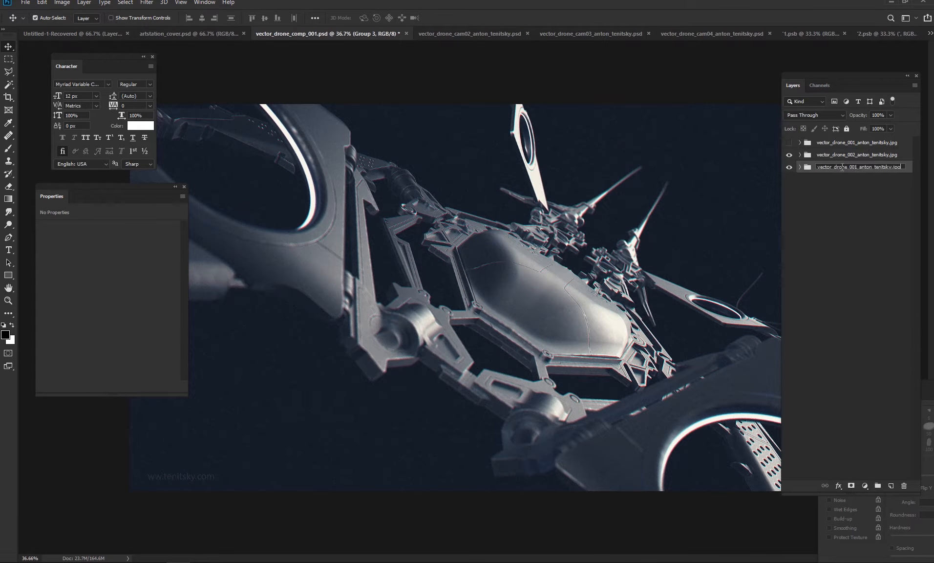
pyautogui.press('Return')
pyautogui.click(789, 142)
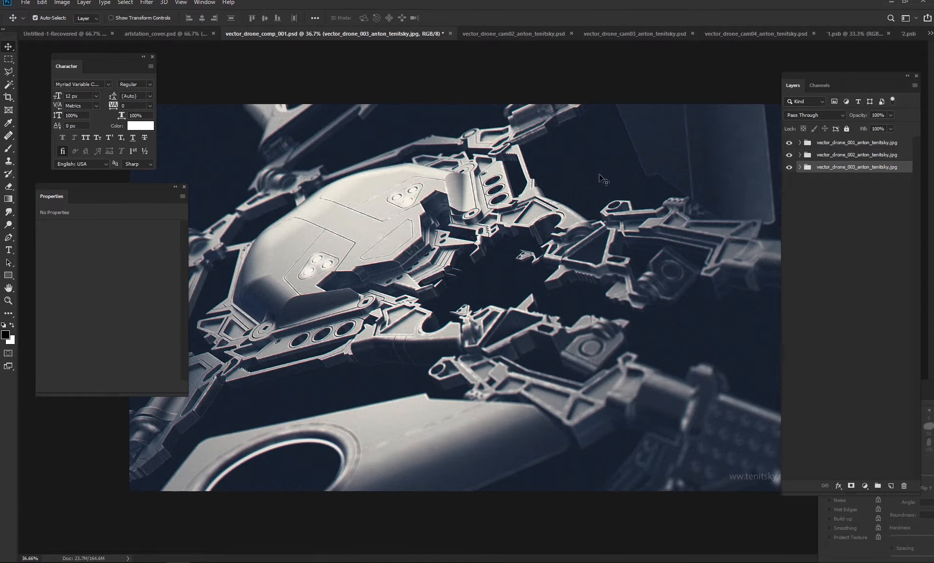
# Close the vector_drone_cam02 and vector_drone_cam03 documents
pyautogui.click(494, 35)
pyautogui.click(526, 34)
pyautogui.click(552, 34)
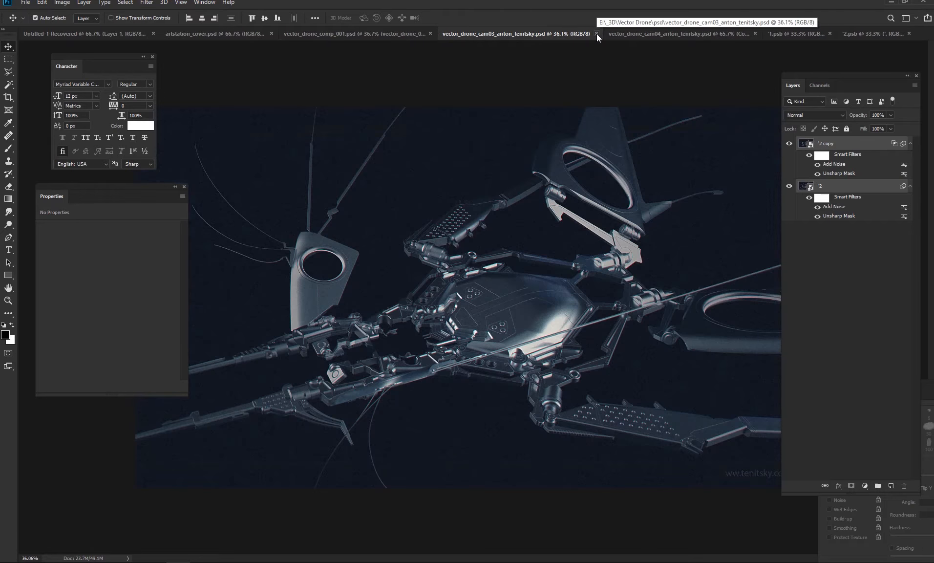
pyautogui.click(597, 34)
# Duplicate the Color Lookup 1 and Color Lookup 1 copy layers from the vector_drone_cam04 document into vector_drone_comp_001.psd
pyautogui.click(611, 38)
pyautogui.scroll(-3, 626, 259)
pyautogui.keyDown('shift'); pyautogui.click(850, 185); pyautogui.keyUp('shift')
pyautogui.moveTo(850, 184); pyautogui.dragTo(383, 34)
pyautogui.rightClick(857, 185)
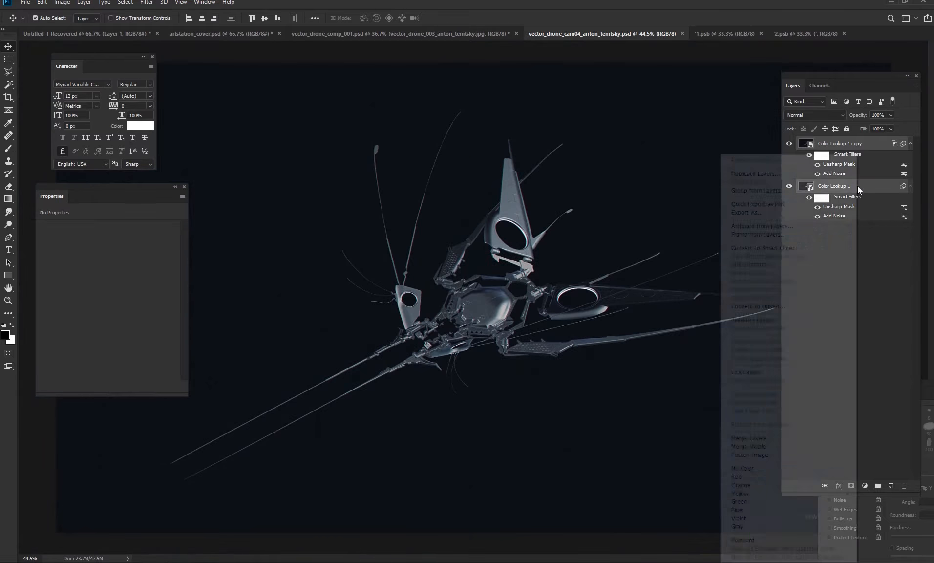
pyautogui.click(753, 198)
pyautogui.click(584, 237)
pyautogui.click(562, 263)
pyautogui.click(667, 201)
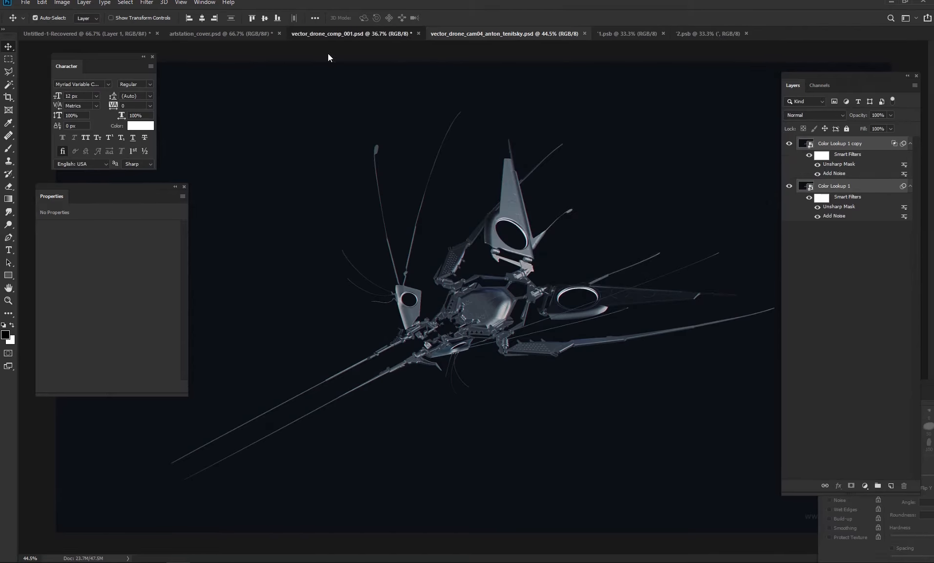
pyautogui.click(328, 34)
# Group the two duplicated Color Lookup 1 layers and place the group below the three named groups
pyautogui.click(837, 172)
pyautogui.click(843, 209)
pyautogui.keyDown('ctrl'); pyautogui.click(844, 169); pyautogui.keyUp('ctrl')
pyautogui.hotkey('ctrl', 'g')
pyautogui.moveTo(838, 167); pyautogui.dragTo(856, 179)
# Rename the new bottom group vector_drone_004, followed by the artist's name and .jpg like the other groups
pyautogui.doubleClick(840, 168)
pyautogui.hotkey('ctrl', 'c')
pyautogui.doubleClick(827, 179)
pyautogui.hotkey('ctrl', 'v')
pyautogui.write('4')
pyautogui.press('Return')
# Hide the vector_drone_001, 002 and 003 groups and expand the vector_drone_004 group
pyautogui.click(790, 143)
pyautogui.click(789, 155)
pyautogui.click(789, 168)
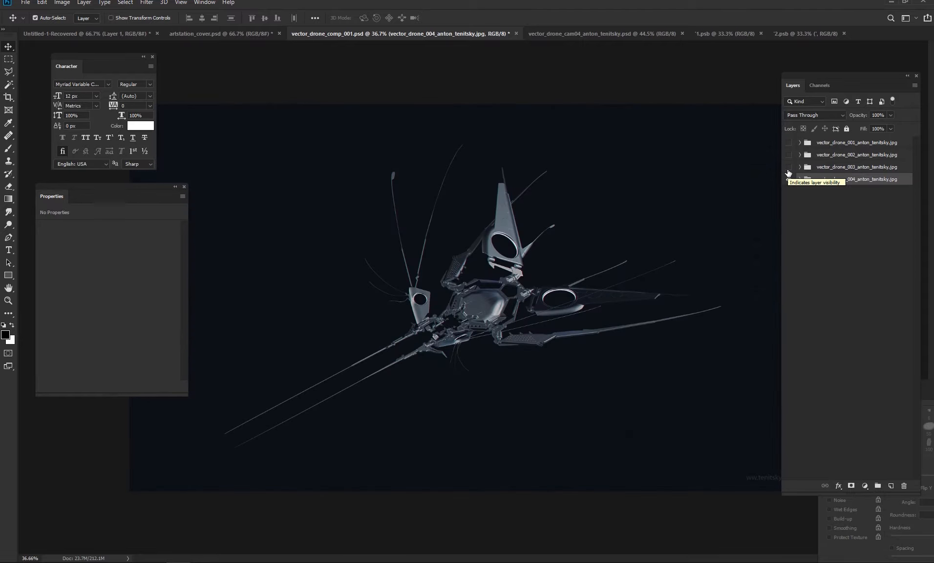
pyautogui.click(703, 192)
pyautogui.click(799, 180)
# Close the vector_drone_cam04, '1.psb and '2.psb documents
pyautogui.click(685, 34)
pyautogui.click(594, 34)
pyautogui.click(598, 33)
# Open the contents of the Color Lookup 1 smart object and heal the hull's central seam line on Layer 2
pyautogui.doubleClick(809, 236)
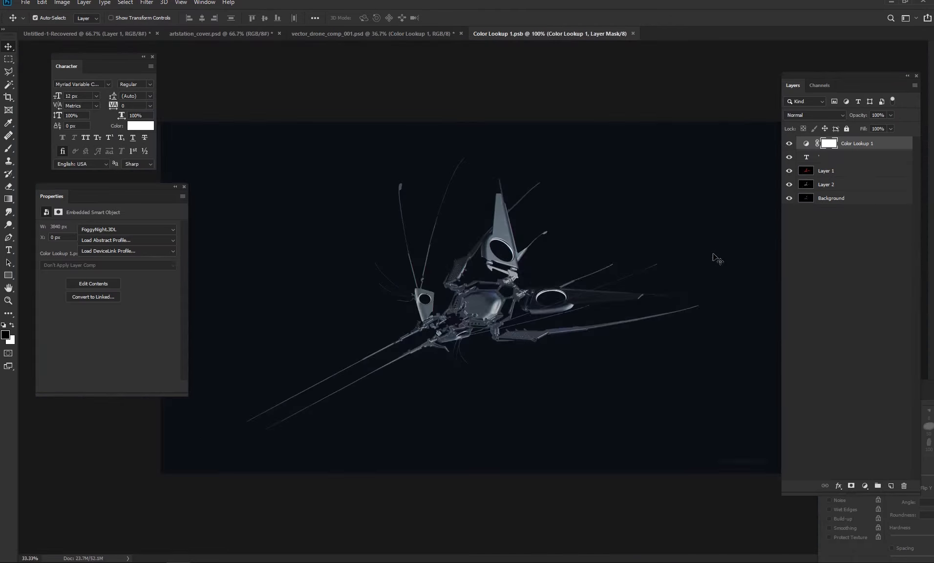
pyautogui.scroll(8, 491, 313)
pyautogui.moveTo(563, 202); pyautogui.dragTo(563, 277)
pyautogui.press('j')
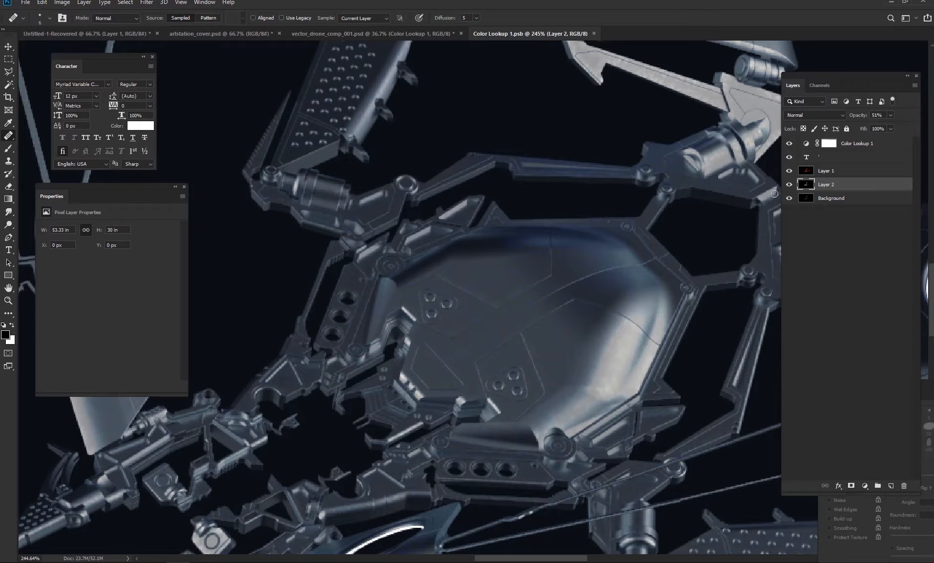
pyautogui.scroll(3, 447, 360)
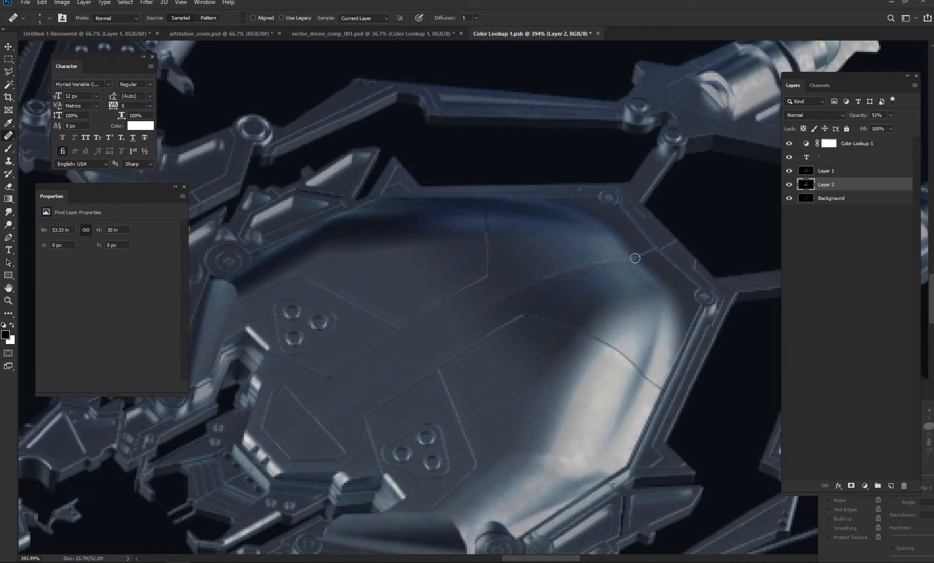
# Heal the remaining traces of the central hull seam on the Background layer and Layer 2
pyautogui.click(829, 198)
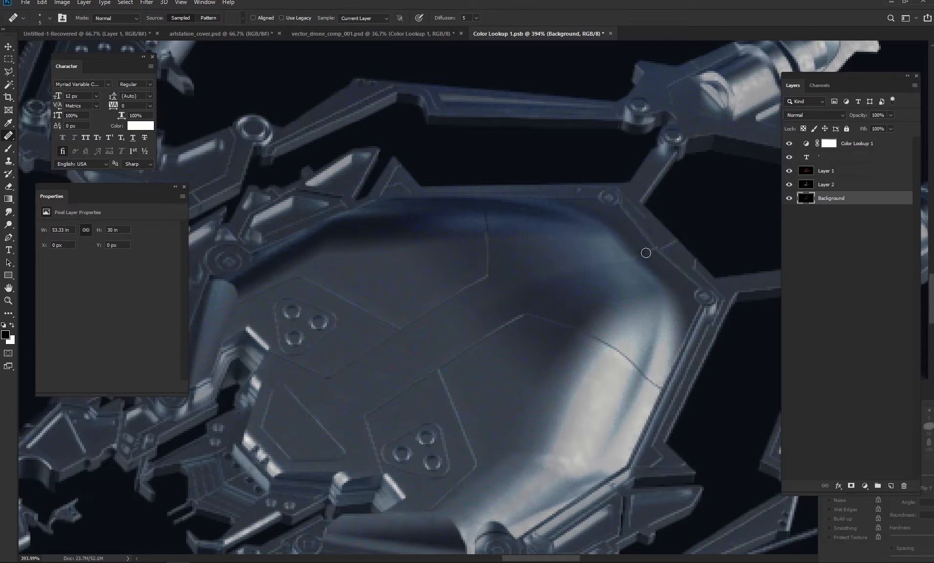
pyautogui.hotkey('alt', ']')
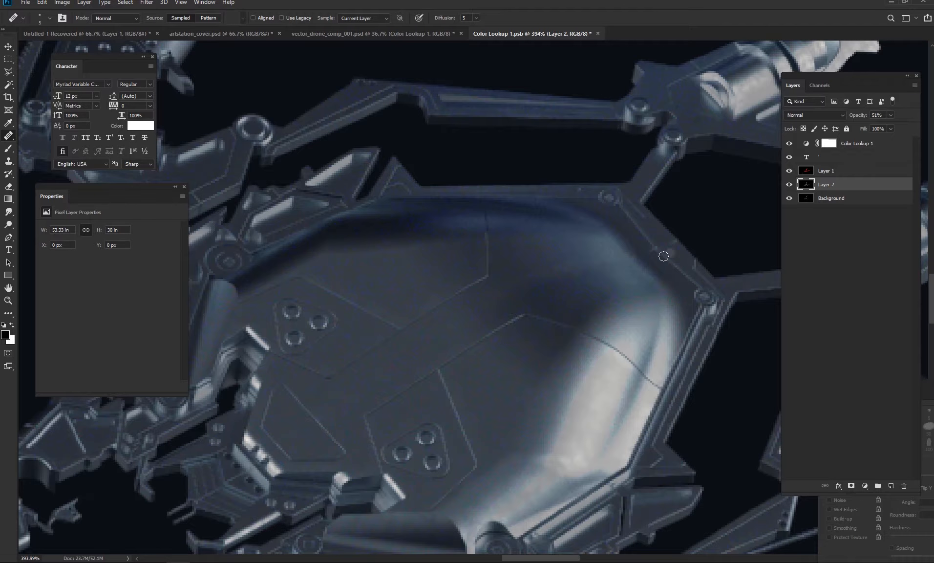
pyautogui.moveTo(336, 419); pyautogui.dragTo(494, 352)
pyautogui.scroll(-6, 462, 364)
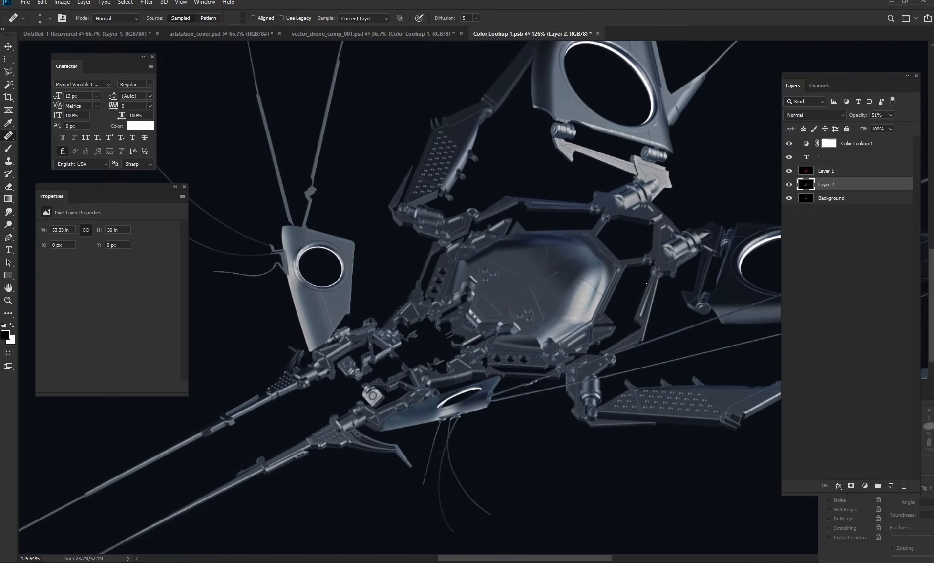
# Check the retouched hull against the composition and close the Color Lookup 1.psb document
pyautogui.click(418, 37)
pyautogui.scroll(6, 491, 298)
pyautogui.scroll(-4, 491, 298)
pyautogui.click(594, 34)
pyautogui.click(816, 205)
pyautogui.click(817, 204)
# Collapse vector_drone_004, show the vector_drone_003 group and open the contents of its '2 smart object
pyautogui.click(800, 179)
pyautogui.click(788, 168)
pyautogui.press('v')
pyautogui.click(526, 318)
pyautogui.doubleClick(814, 225)
# Heal the long curved seam across the middle of the hull on Layer 1 of '2.psb
pyautogui.scroll(5, 526, 345)
pyautogui.scroll(2, 525, 342)
pyautogui.moveTo(524, 342); pyautogui.dragTo(538, 483)
pyautogui.click(825, 198)
pyautogui.click(789, 198)
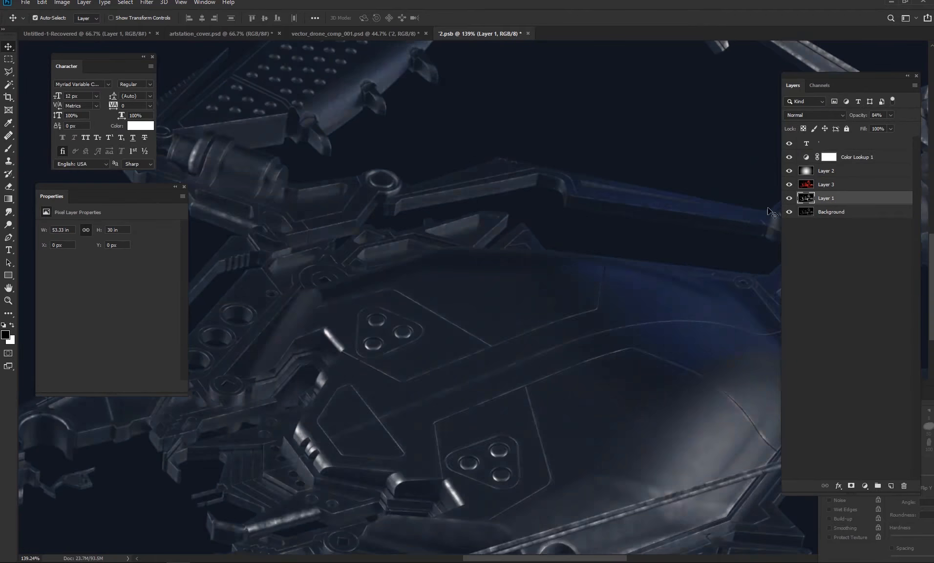
pyautogui.click(789, 198)
pyautogui.moveTo(381, 406); pyautogui.dragTo(342, 332)
pyautogui.press('j')
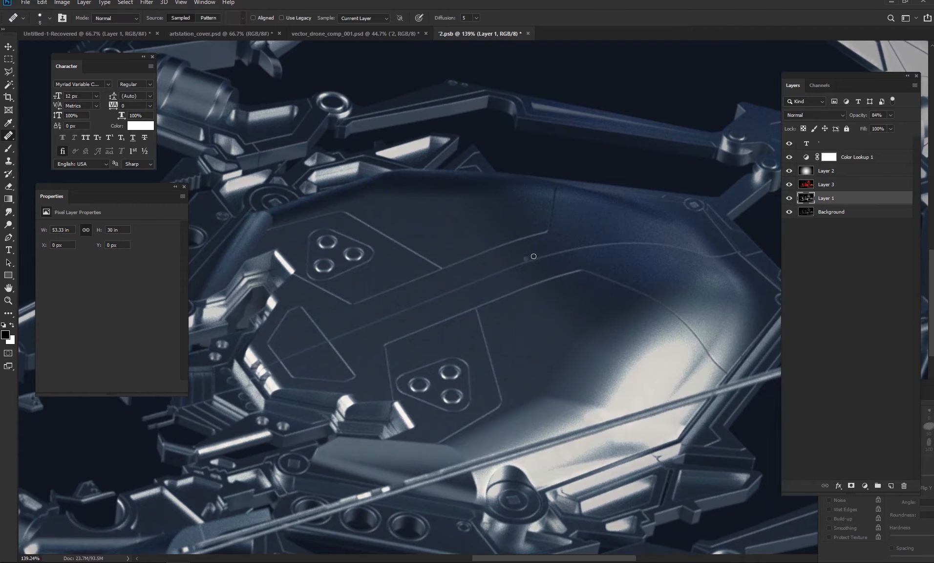
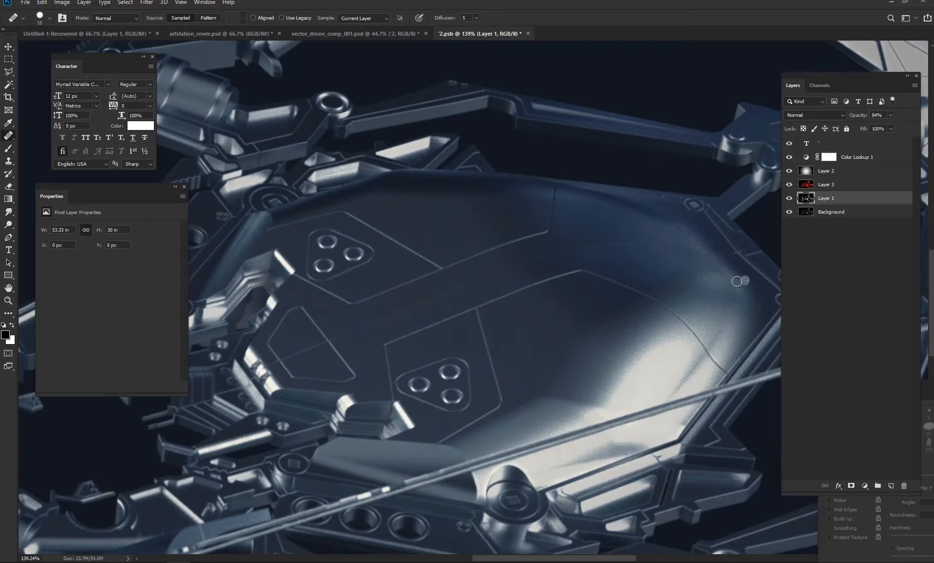
pyautogui.moveTo(737, 281); pyautogui.dragTo(633, 297)
# Heal the leftover seam piece crossing the trapezoid hull panel on Layer 1
pyautogui.moveTo(190, 372); pyautogui.dragTo(397, 340)
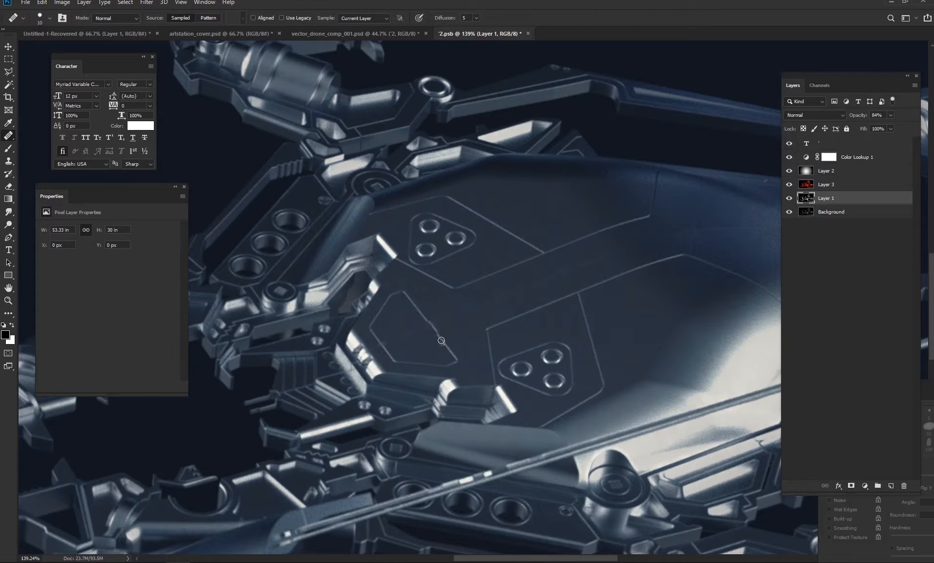
pyautogui.scroll(5, 441, 340)
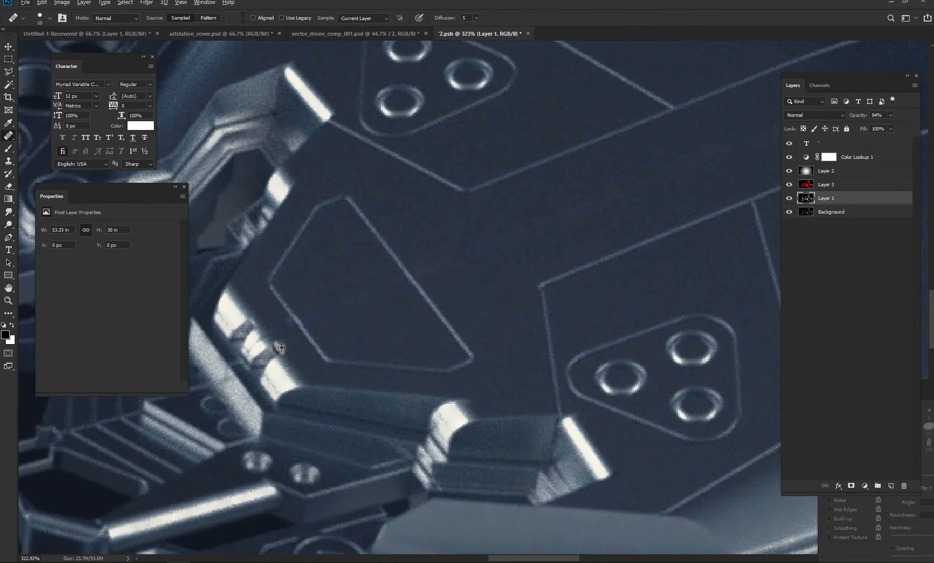
pyautogui.scroll(-5, 281, 347)
# Heal the remains of the curved hull seam on the Background layer and close '2.psb
pyautogui.click(791, 216)
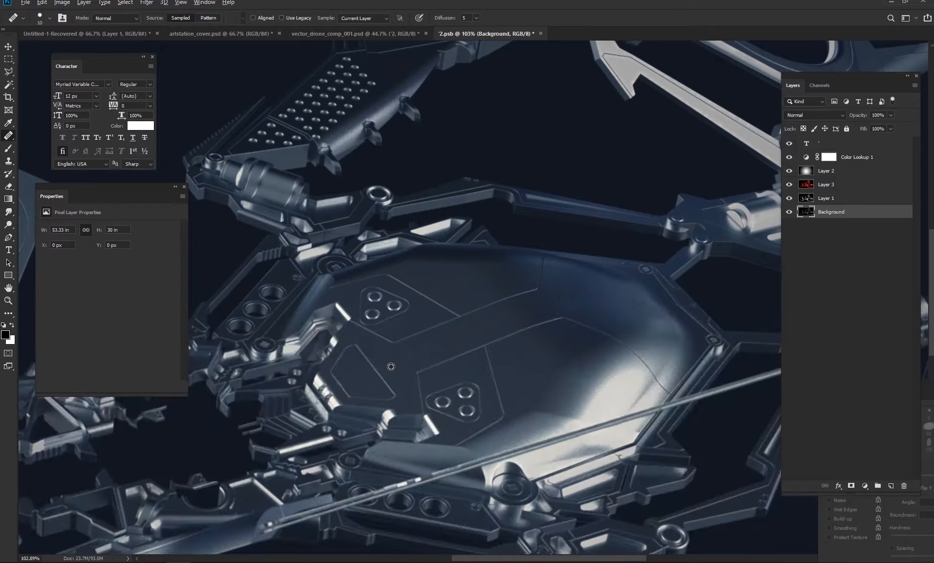
pyautogui.scroll(5, 391, 366)
pyautogui.moveTo(568, 246); pyautogui.dragTo(480, 308)
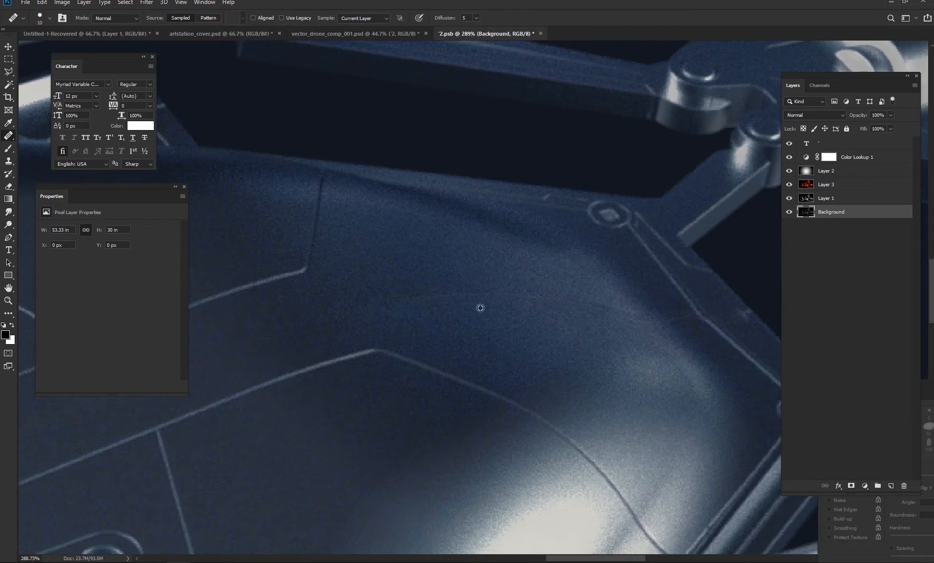
pyautogui.scroll(-6, 682, 329)
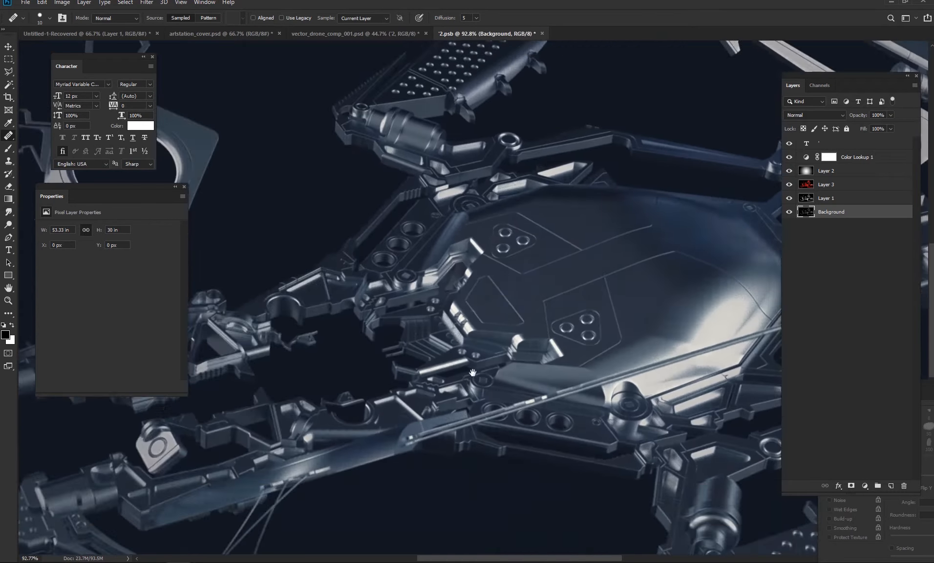
pyautogui.click(392, 35)
pyautogui.click(538, 34)
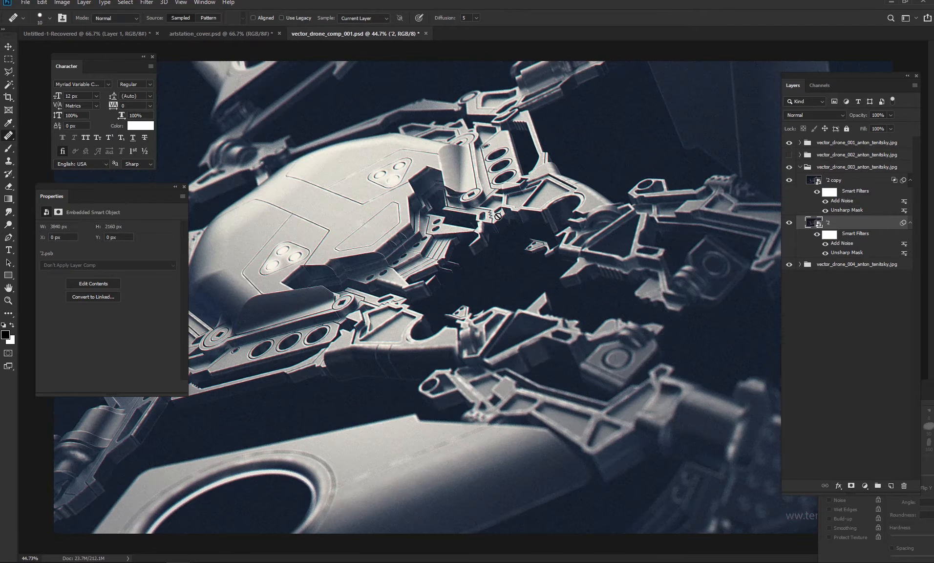
# Open the contents of the ' copy smart object in the vector_drone_001 group
pyautogui.press('v')
pyautogui.click(498, 216)
pyautogui.doubleClick(814, 156)
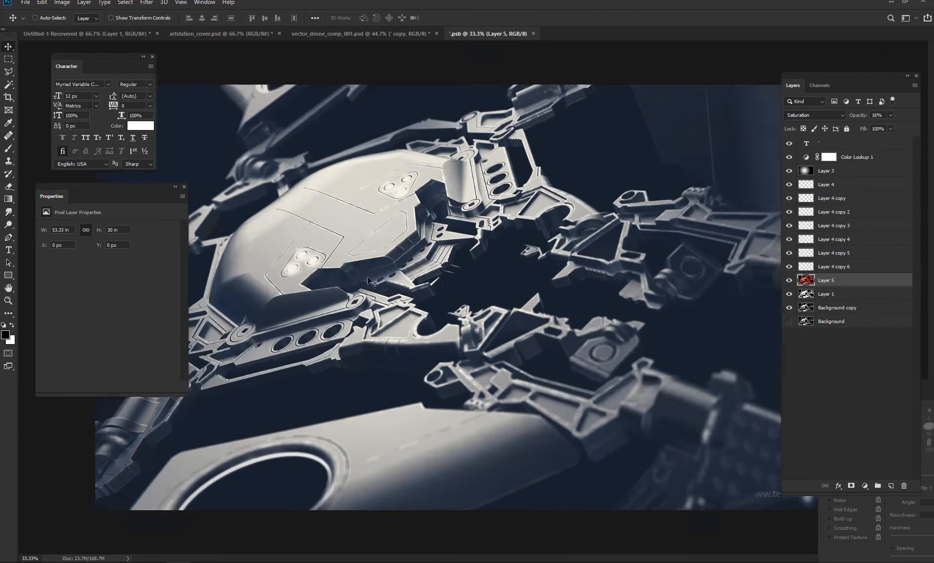
# Merge Layer 4 and its six copies into a single layer
pyautogui.scroll(6, 367, 276)
pyautogui.moveTo(450, 377); pyautogui.dragTo(361, 538)
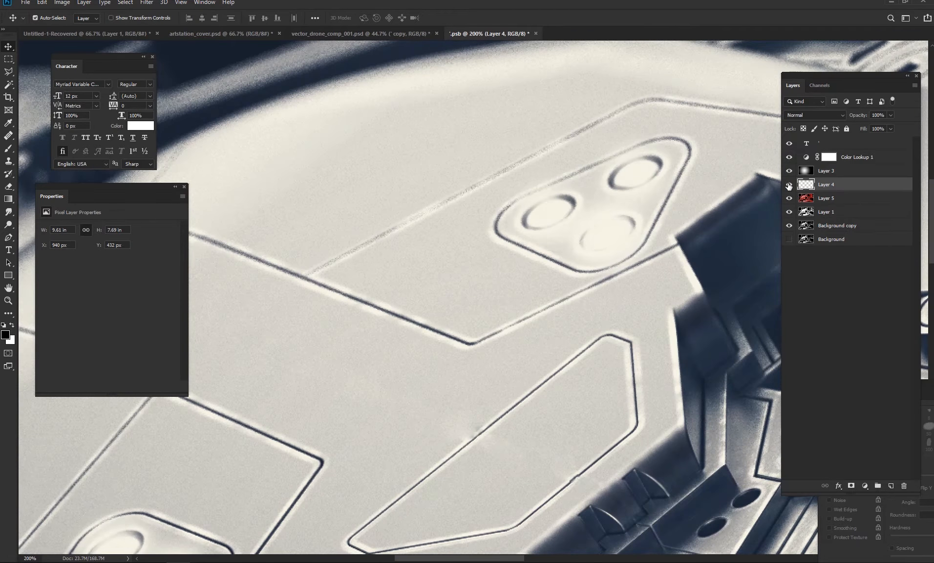
pyautogui.scroll(-5, 637, 239)
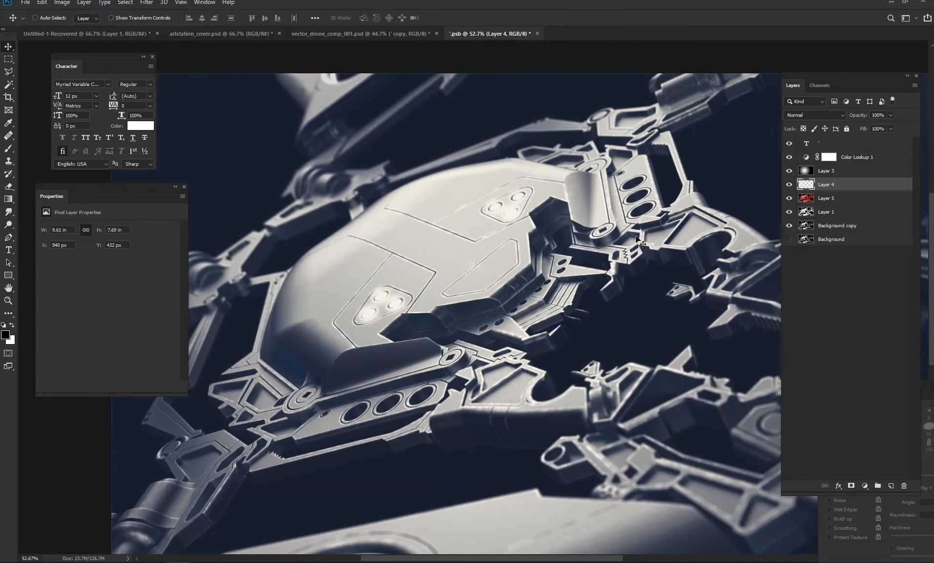
# Save the '.psb smart object contents and check the result in vector_drone_comp_001.psd
pyautogui.hotkey('ctrl', 'shift', 'Tab')
pyautogui.click(480, 34)
pyautogui.hotkey('ctrl', 's')
pyautogui.click(376, 35)
pyautogui.click(489, 33)
pyautogui.hotkey('ctrl', 'w')
pyautogui.press('Escape')
# Touch up the round hull lights on Layer 4 with an off-white soft round brush at 30 px and 30% opacity
pyautogui.hotkey('ctrl', '+')
pyautogui.moveTo(530, 169); pyautogui.dragTo(507, 248)
pyautogui.press('b')
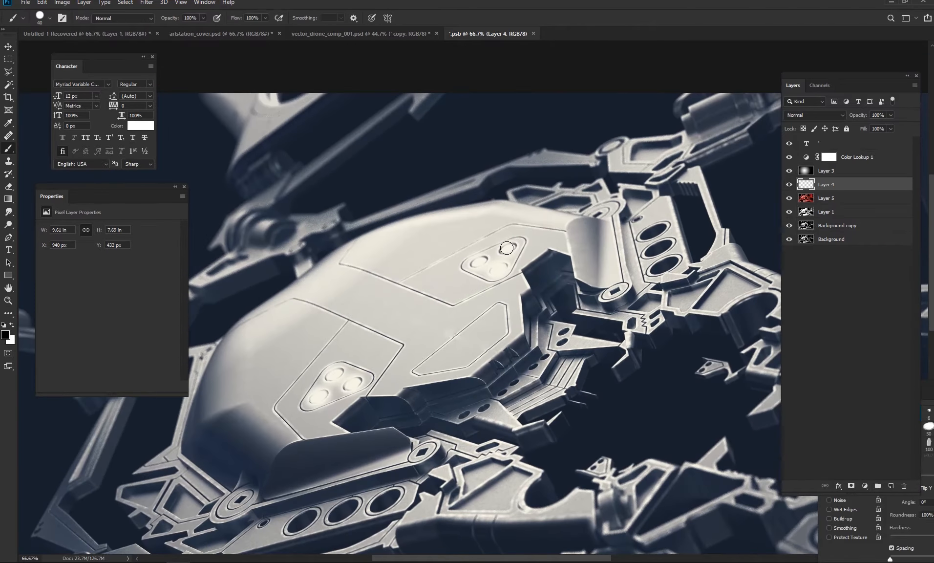
pyautogui.click(926, 470)
pyautogui.click(679, 352)
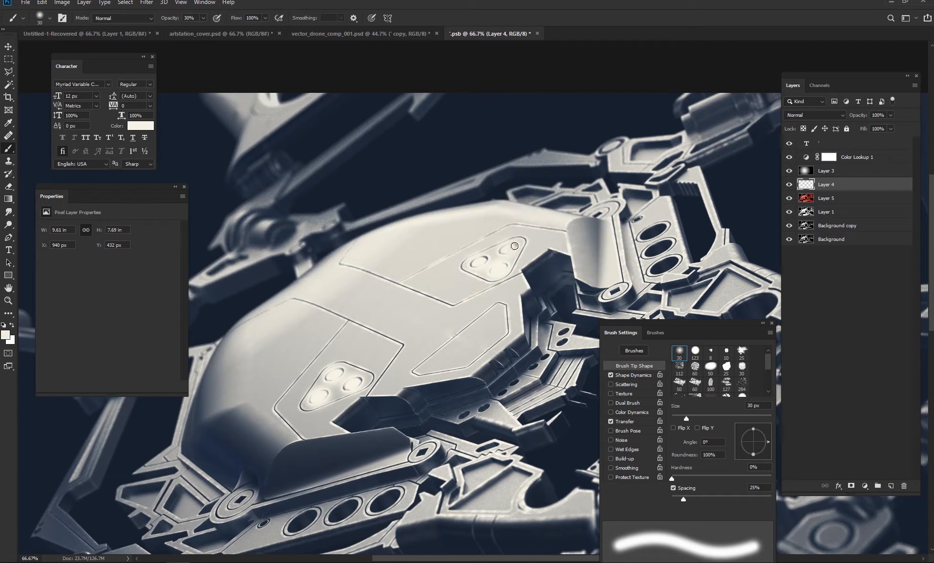
# Hide Layer 3, save the '.psb contents and return to vector_drone_comp_001.psd
pyautogui.click(789, 170)
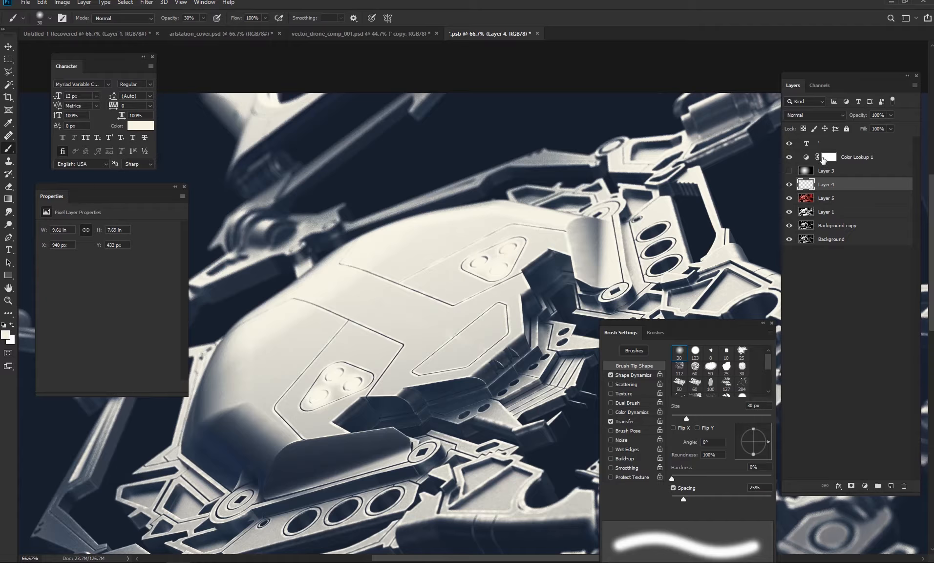
pyautogui.hotkey('ctrl', 's')
pyautogui.click(371, 34)
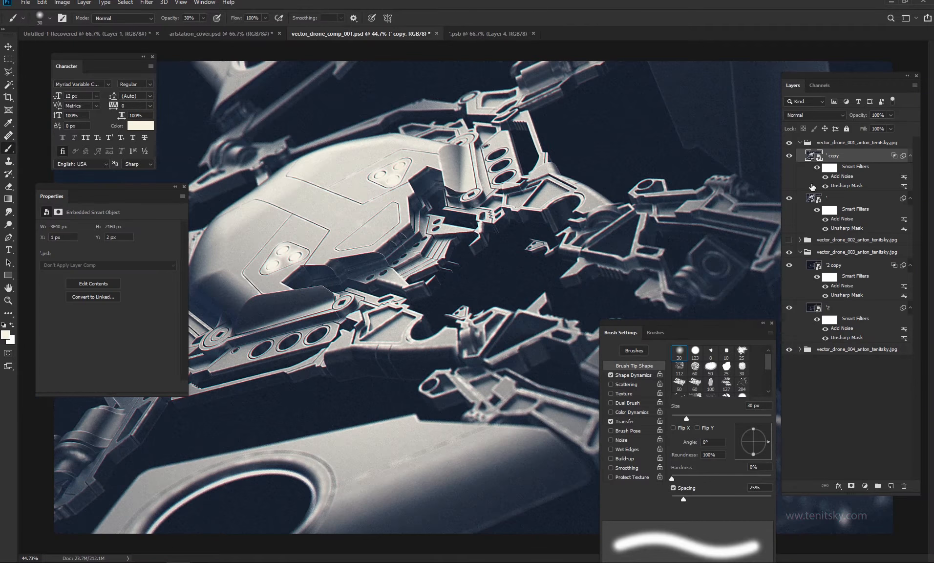
# Hide the vector_drone_001 group and open the contents of the '2 copy smart object in vector_drone_003
pyautogui.click(800, 142)
pyautogui.click(789, 143)
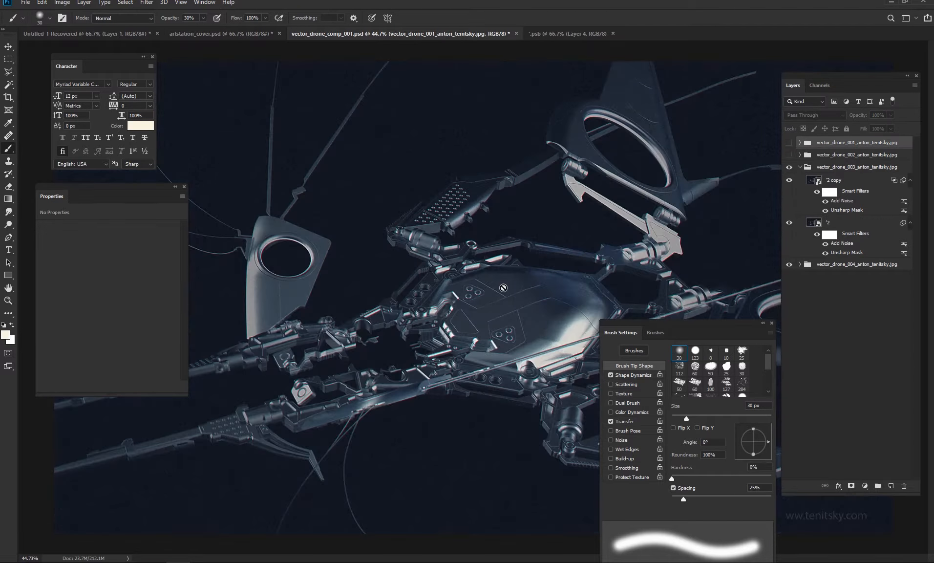
pyautogui.press('v')
pyautogui.click(503, 288)
pyautogui.doubleClick(813, 180)
# Draw an off-white ellipse of 20 x 13 px over the lowest light of the upper hull cluster, above Layer 3
pyautogui.scroll(8, 503, 303)
pyautogui.click(834, 172)
pyautogui.click(834, 184)
pyautogui.moveTo(424, 206); pyautogui.dragTo(497, 239)
pyautogui.hotkey('ctrl', 'shift', 'alt', 'n')
pyautogui.press('u')
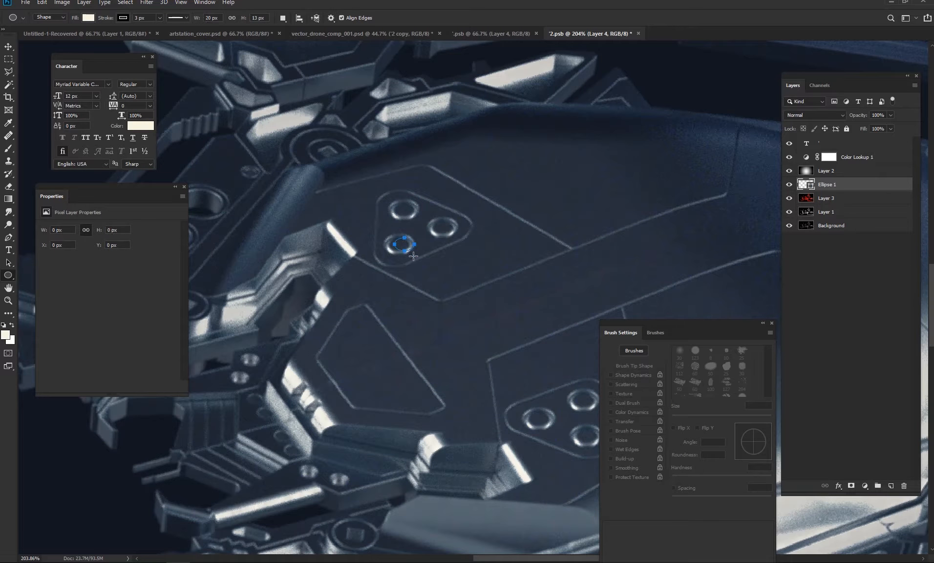
# Remove the ellipse's stroke and lock Layer 2
pyautogui.click(124, 17)
pyautogui.click(81, 36)
pyautogui.press('Return')
pyautogui.press('v')
pyautogui.click(422, 233)
pyautogui.click(846, 129)
# Center the ellipse on its light and fit copies of it over the other two lights of the cluster
pyautogui.moveTo(406, 244); pyautogui.dragTo(400, 243)
pyautogui.scroll(7, 402, 243)
pyautogui.moveTo(396, 296); pyautogui.dragTo(455, 195)
pyautogui.hotkey('ctrl', 't')
pyautogui.press('Return')
pyautogui.moveTo(409, 300); pyautogui.dragTo(496, 269)
# Duplicate the three ellipse layers, merge the duplicates into one layer and reapply the last filter to it
pyautogui.click(827, 211)
pyautogui.keyDown('shift'); pyautogui.click(826, 184); pyautogui.keyUp('shift')
pyautogui.hotkey('ctrl', 'j')
pyautogui.hotkey('ctrl', 'e')
pyautogui.hotkey('ctrl', 'alt', 'f')
pyautogui.click(560, 208)
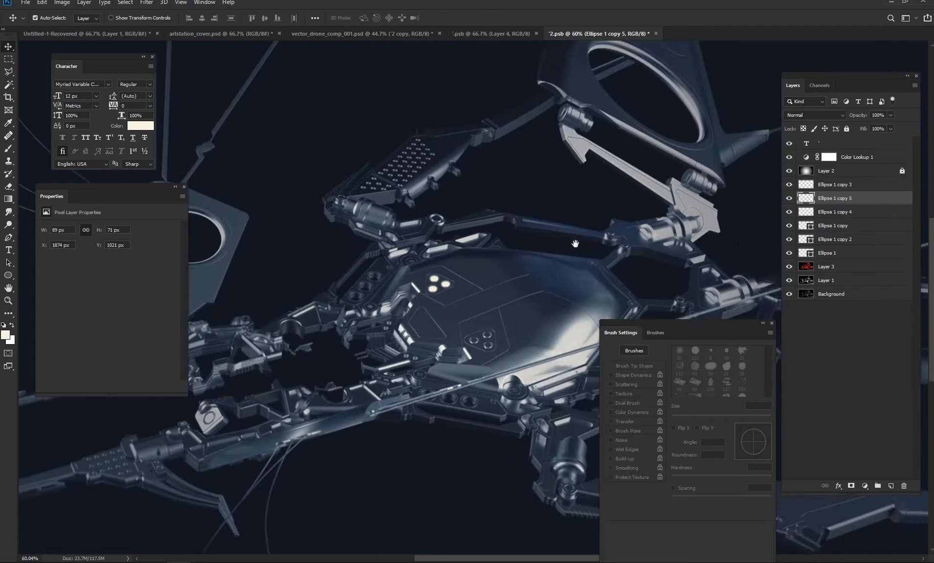
# Duplicate the upper cluster's three ellipse shape layers and move the copies down to the lower hull light cluster
pyautogui.moveTo(537, 279); pyautogui.dragTo(574, 188)
pyautogui.moveTo(430, 288); pyautogui.dragTo(481, 289)
pyautogui.click(839, 253)
pyautogui.keyDown('shift'); pyautogui.click(838, 225); pyautogui.keyUp('shift')
pyautogui.hotkey('ctrl', 'j')
pyautogui.moveTo(436, 195); pyautogui.dragTo(588, 387)
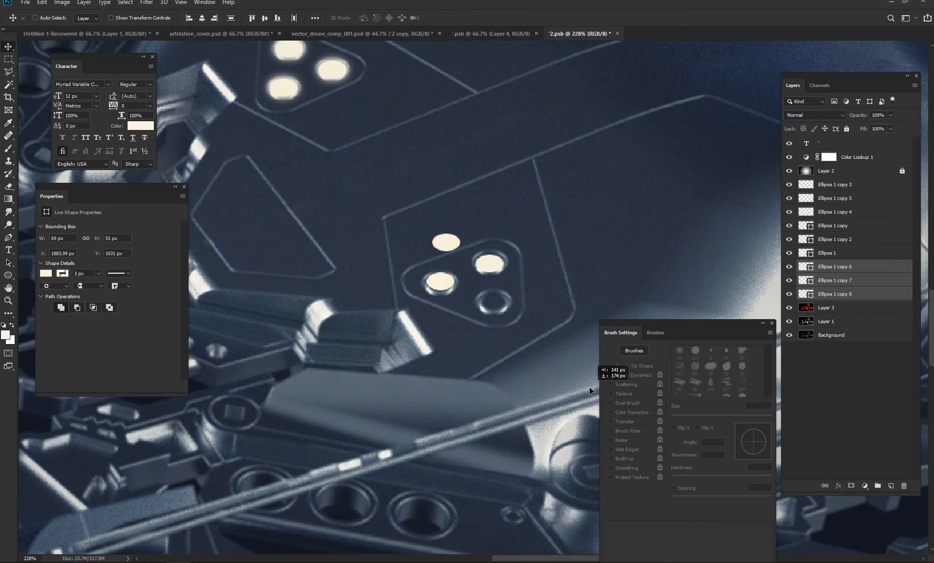
# Center each copied ellipse on its own light in the lower cluster
pyautogui.moveTo(479, 342); pyautogui.dragTo(518, 342)
pyautogui.click(825, 293)
pyautogui.moveTo(430, 196); pyautogui.dragTo(506, 272)
pyautogui.click(508, 219)
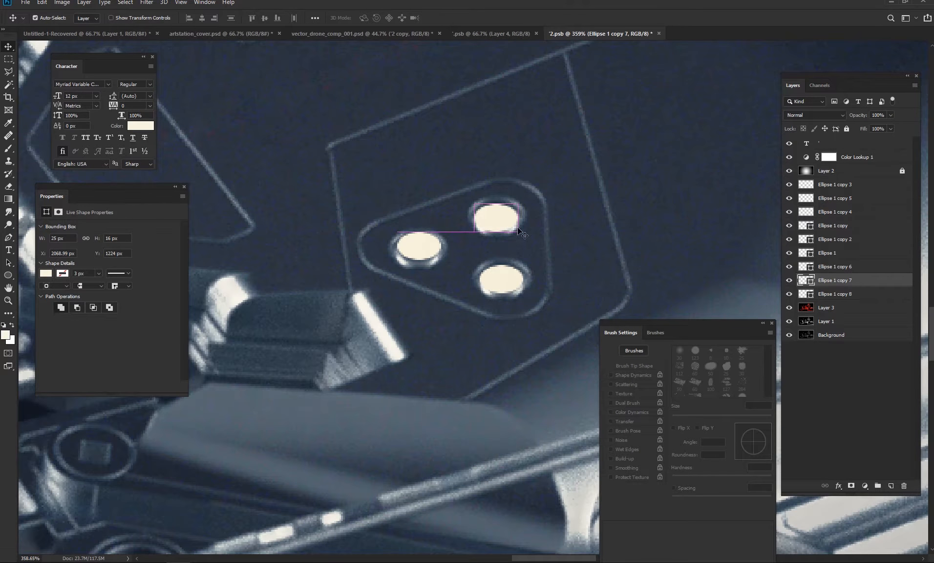
# Duplicate the lower cluster's three ellipses, merge the duplicates into one layer and reapply the last filter to it
pyautogui.click(825, 294)
pyautogui.keyDown('shift'); pyautogui.click(825, 267); pyautogui.keyUp('shift')
pyautogui.hotkey('ctrl', 'j')
pyautogui.hotkey('ctrl', 'e')
pyautogui.press('b')
pyautogui.click(465, 207)
pyautogui.press('Return')
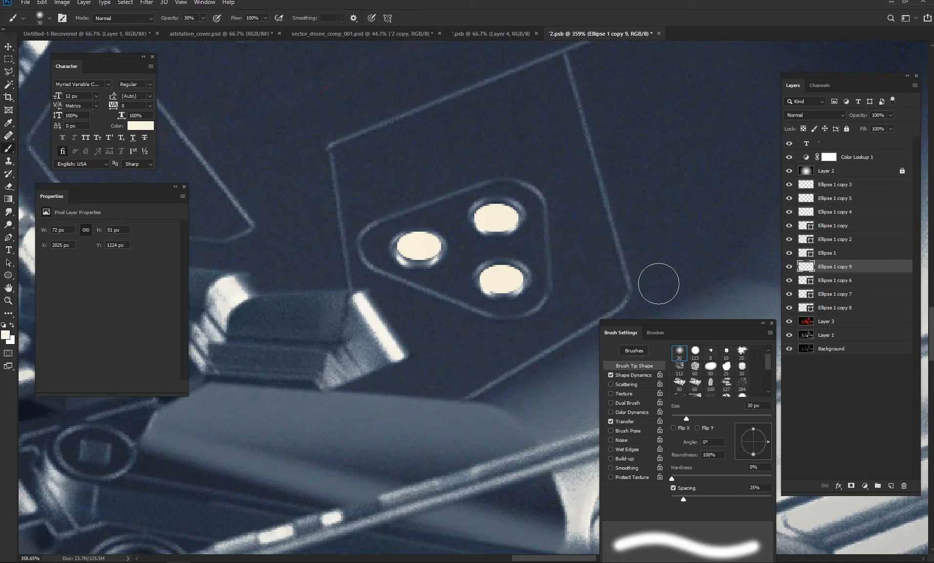
pyautogui.hotkey('ctrl', 'alt', 'f')
pyautogui.click(791, 276)
# Duplicate the lower cluster's blurred glow layer twice to strengthen the glow and save '2.psb
pyautogui.hotkey('ctrl', 'j')
pyautogui.hotkey('ctrl', '[')
pyautogui.hotkey('ctrl', 'j')
pyautogui.scroll(-3, 490, 322)
pyautogui.scroll(-10, 492, 319)
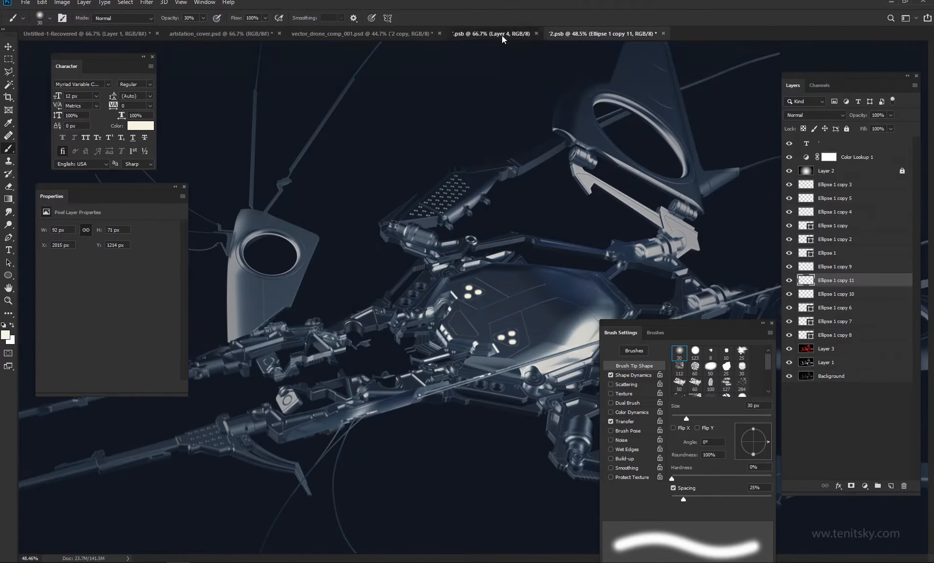
pyautogui.click(502, 39)
pyautogui.click(424, 38)
pyautogui.click(604, 38)
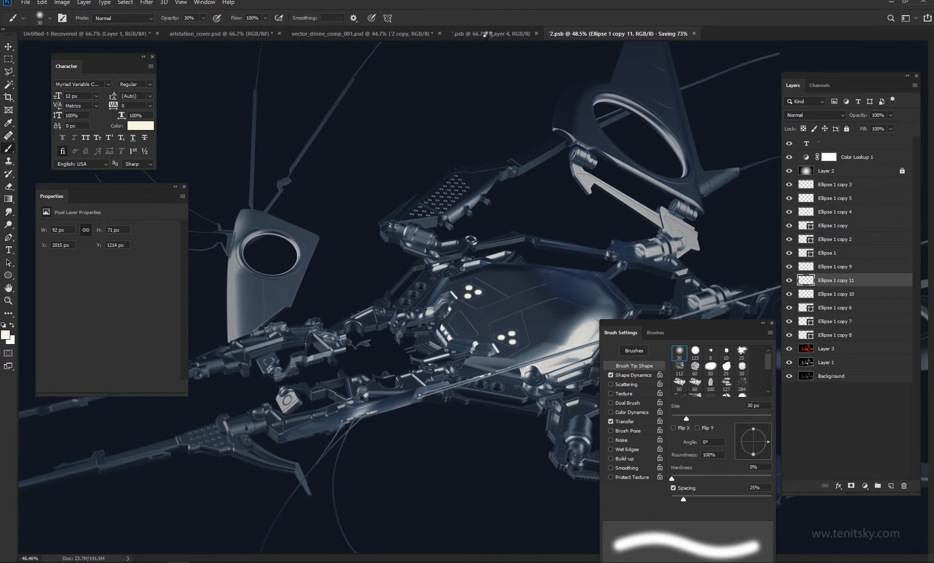
# In '.psb, hide Layer 4 and draw a strokeless ellipse of about 40 x 28 px over the lower hull cluster's lowest light
pyautogui.click(485, 34)
pyautogui.click(789, 185)
pyautogui.moveTo(393, 328); pyautogui.dragTo(440, 329)
pyautogui.click(8, 275)
pyautogui.moveTo(309, 254)
pyautogui.mouseDown()
pyautogui.moveTo(356, 284)
pyautogui.moveTo(276, 344)
pyautogui.moveTo(290, 349)
pyautogui.mouseUp()
pyautogui.click(123, 18)
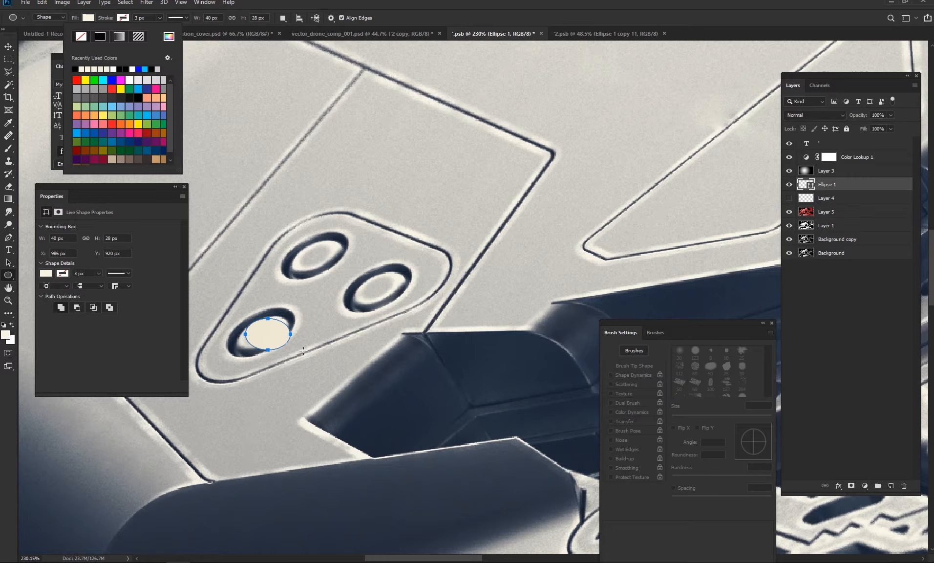
# Set the ellipse's fill color to white
pyautogui.press('v')
pyautogui.doubleClick(805, 185)
pyautogui.click(614, 244)
pyautogui.press('Return')
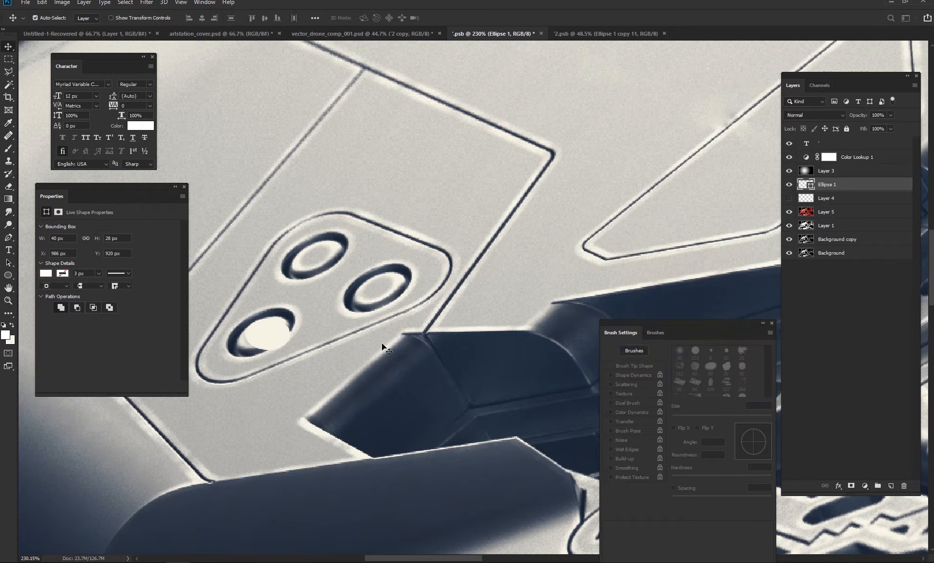
# Rotate and fit the ellipse to its light and place copies over the other two lights of the lower cluster
pyautogui.hotkey('ctrl', 't')
pyautogui.moveTo(342, 341); pyautogui.dragTo(340, 318)
pyautogui.moveTo(269, 337); pyautogui.dragTo(385, 286)
pyautogui.press('Return')
pyautogui.moveTo(472, 304); pyautogui.dragTo(430, 306)
# Copy the three ellipses together onto the upper hull light cluster
pyautogui.moveTo(429, 305); pyautogui.dragTo(666, 139)
pyautogui.keyDown('shift'); pyautogui.click(837, 185); pyautogui.keyUp('shift')
pyautogui.moveTo(630, 163); pyautogui.dragTo(541, 328)
pyautogui.hotkey('ctrl', 'shift', 'h')
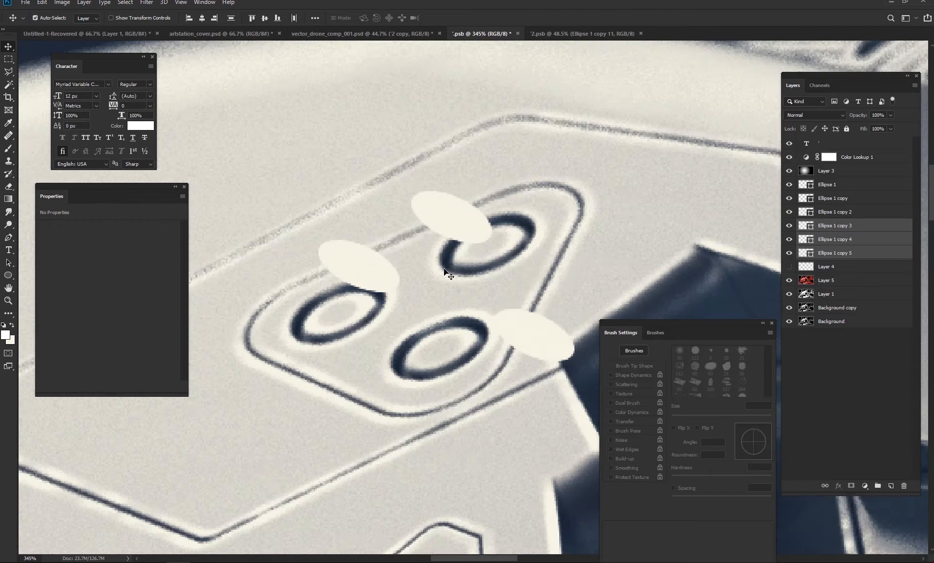
pyautogui.hotkey('ctrl', 'z')
# Lock Layer 3, move the copied ellipses onto the upper cluster's lights and scale the lowest one to fit its light
pyautogui.click(724, 229)
pyautogui.click(846, 128)
pyautogui.moveTo(380, 328); pyautogui.dragTo(361, 304)
pyautogui.moveTo(452, 223); pyautogui.dragTo(423, 348)
pyautogui.hotkey('ctrl', 't')
pyautogui.moveTo(485, 317); pyautogui.dragTo(477, 323)
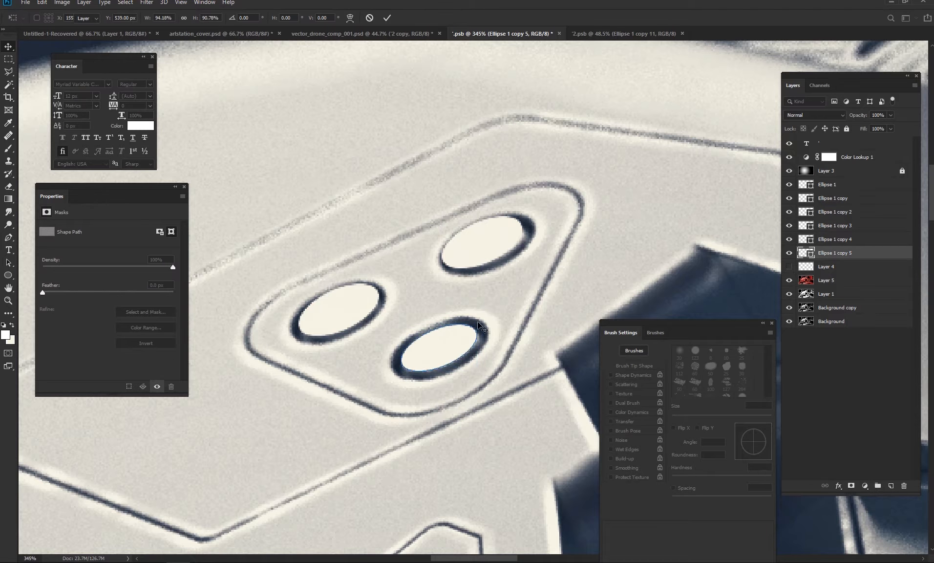
pyautogui.press('Return')
# Adjust the position and size of the remaining upper-cluster ellipses to fit inside their light rings
pyautogui.moveTo(489, 247); pyautogui.dragTo(497, 247)
pyautogui.hotkey('ctrl', 't')
pyautogui.moveTo(533, 215); pyautogui.dragTo(526, 220)
pyautogui.press('Return')
pyautogui.moveTo(377, 293)
pyautogui.mouseDown()
pyautogui.moveTo(386, 286)
pyautogui.moveTo(362, 312)
pyautogui.moveTo(375, 305)
pyautogui.moveTo(318, 313)
pyautogui.mouseUp()
pyautogui.moveTo(478, 363); pyautogui.dragTo(437, 377)
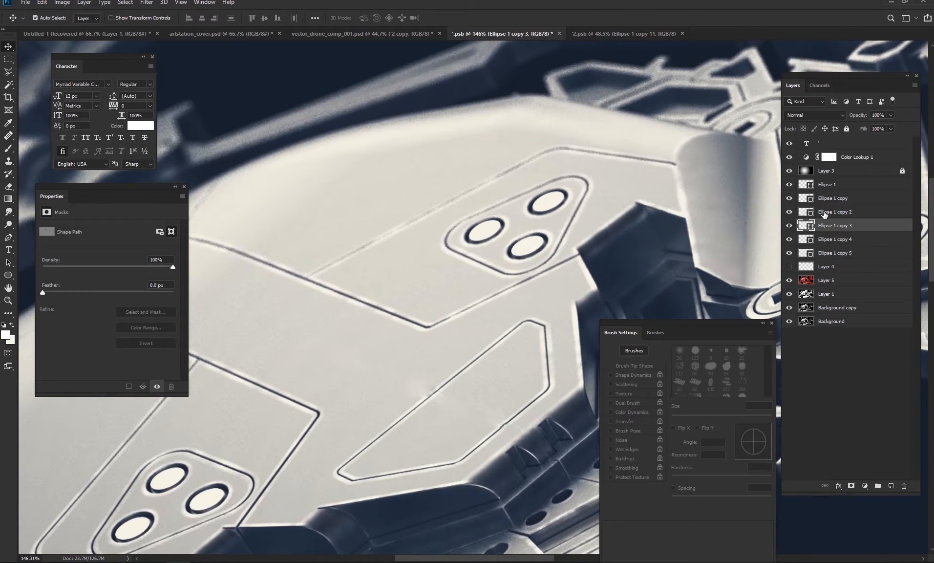
# Duplicate all six ellipse layers, merge the duplicates into one layer and blur it with the last filter
pyautogui.click(829, 185)
pyautogui.keyDown('shift'); pyautogui.click(834, 253); pyautogui.keyUp('shift')
pyautogui.hotkey('ctrl', 'j')
pyautogui.hotkey('ctrl', 'e')
pyautogui.press('b')
pyautogui.click(548, 243)
pyautogui.hotkey('ctrl', 'alt', 'f')
pyautogui.click(800, 279)
# Stack several copies of the glow layer beneath it and reapply the blur to one more copy
pyautogui.keyDown('alt'); pyautogui.moveTo(807, 184); pyautogui.dragTo(807, 238); pyautogui.keyUp('alt')
pyautogui.scroll(-9, 498, 396)
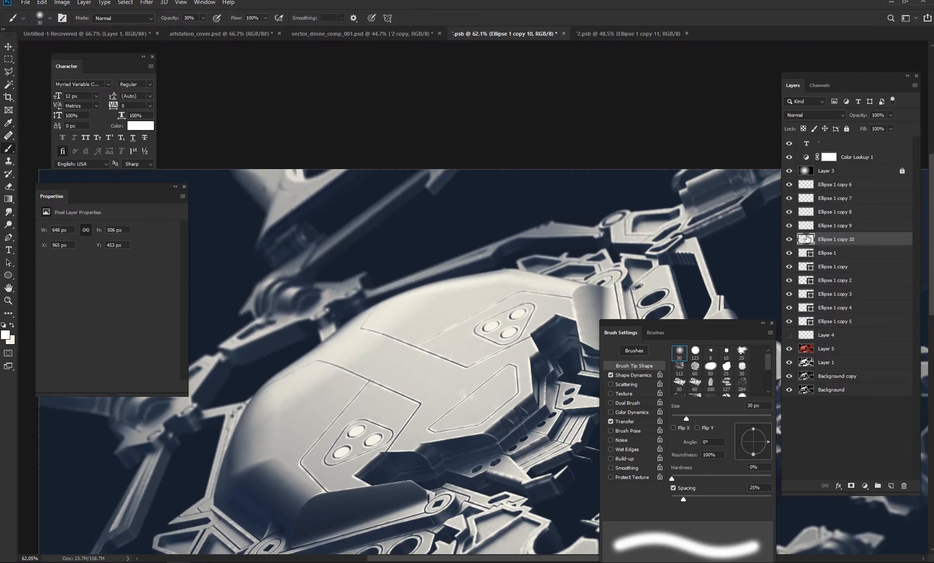
pyautogui.scroll(-2, 472, 389)
pyautogui.hotkey('ctrl', 'j')
pyautogui.hotkey('ctrl', 'alt', 'f')
pyautogui.click(707, 406)
pyautogui.click(793, 275)
# Save '.psb and show the vector_drone_001 and vector_drone_002 groups in vector_drone_comp_001.psd
pyautogui.hotkey('ctrl', 's')
pyautogui.hotkey('ctrl', 'shift', 'Tab')
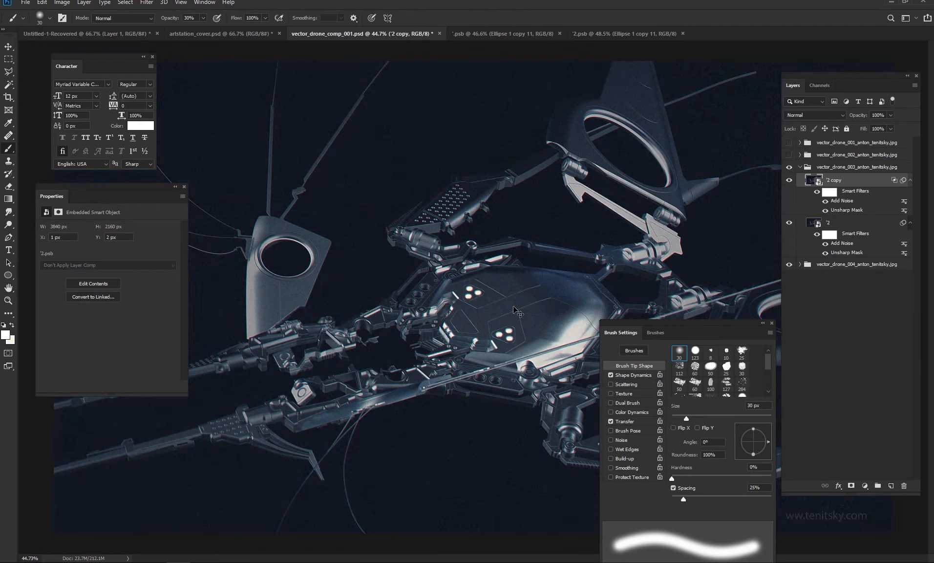
pyautogui.hotkey('ctrl', 'Tab')
pyautogui.hotkey('ctrl', 'shift', 'Tab')
pyautogui.click(789, 142)
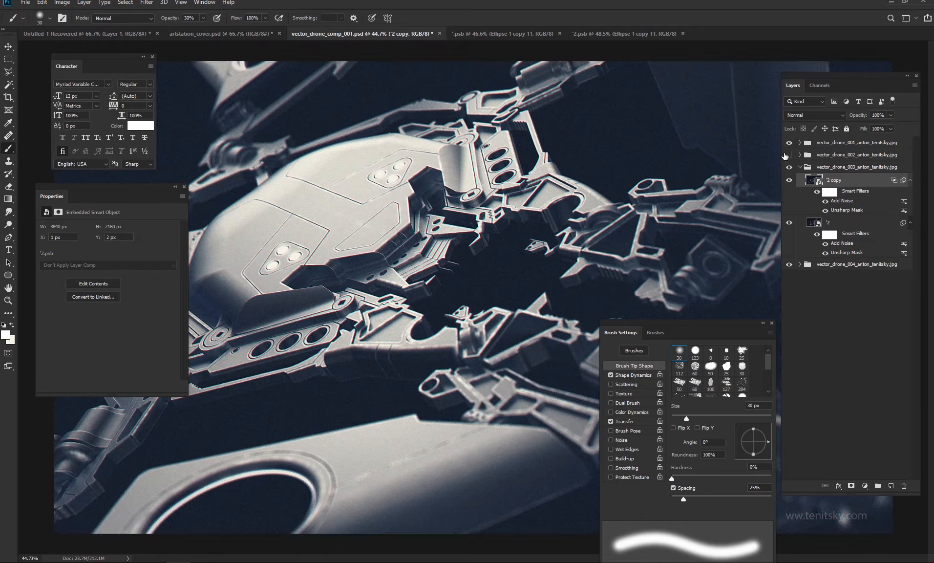
# Copy the whole merged drone image and paste it into artstation_cover.psd below Layer 2
pyautogui.hotkey('ctrl', 'a')
pyautogui.hotkey('ctrl', 'shift', 'c')
pyautogui.hotkey('ctrl', 'shift', 'Tab')
pyautogui.click(817, 218)
pyautogui.hotkey('ctrl', 'v')
pyautogui.moveTo(684, 322); pyautogui.dragTo(752, 393)
# Scale the pasted render down to about 1960 x 1103 px so it spans the cover banner
pyautogui.press('v')
pyautogui.moveTo(582, 321); pyautogui.dragTo(487, 223)
pyautogui.hotkey('ctrl', '-')
pyautogui.hotkey('ctrl', '-')
pyautogui.hotkey('ctrl', '-')
pyautogui.hotkey('ctrl', 't')
pyautogui.moveTo(302, 200); pyautogui.dragTo(532, 329)
pyautogui.moveTo(610, 355); pyautogui.dragTo(432, 272)
pyautogui.press('Return')
# Fine-tune the pasted render's position in the banner and toggle its visibility to compare it with the older image
pyautogui.scroll(10, 517, 334)
pyautogui.click(517, 334)
pyautogui.scroll(-3, 512, 338)
pyautogui.click(505, 350)
pyautogui.moveTo(504, 350); pyautogui.dragTo(521, 361)
pyautogui.scroll(5, 505, 351)
pyautogui.click(789, 214)
pyautogui.click(789, 214)
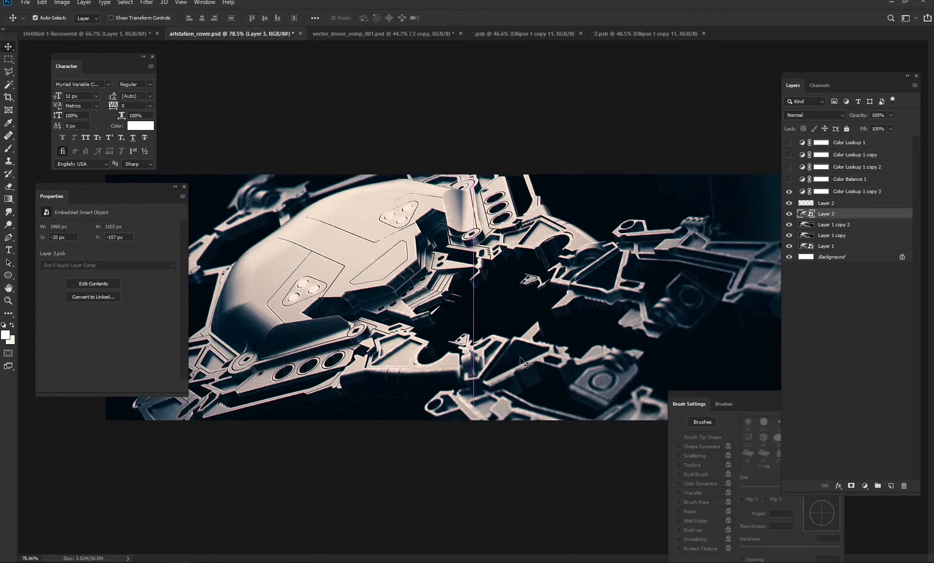
pyautogui.scroll(-4, 526, 364)
# In vector_drone_comp_001.psd, duplicate the top smart object of the vector_drone_001 group and enable the duplicate's green and blue channels
pyautogui.hotkey('ctrl', 'Tab')
pyautogui.click(789, 142)
pyautogui.click(799, 143)
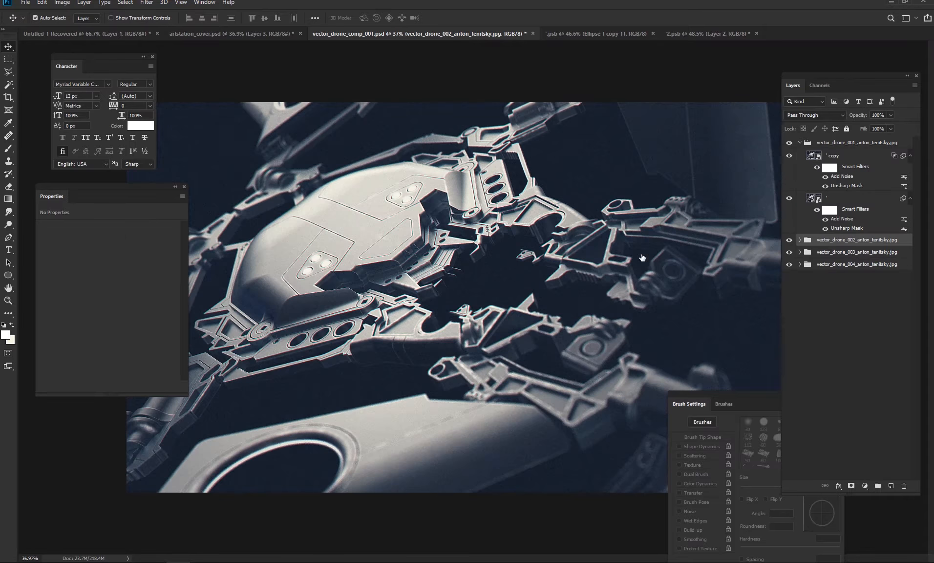
pyautogui.click(837, 155)
pyautogui.rightClick(838, 160)
pyautogui.click(785, 161)
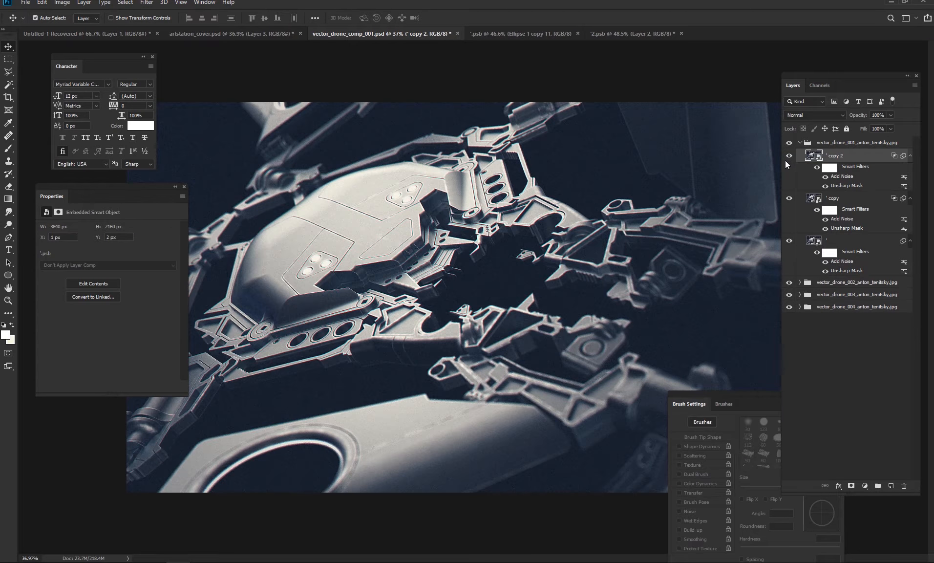
pyautogui.click(483, 237)
pyautogui.click(501, 238)
pyautogui.press('Return')
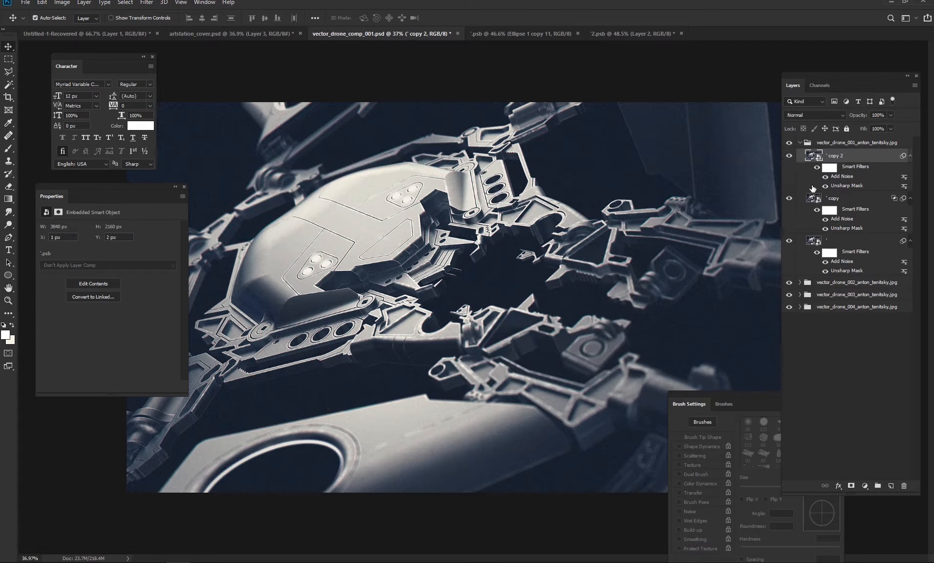
# Apply a Gaussian Blur and a Levels adjustment to the duplicate so only its bright areas remain as a glow
pyautogui.hotkey('ctrl', 'alt', 'f')
pyautogui.click(804, 277)
pyautogui.hotkey('ctrl', 'l')
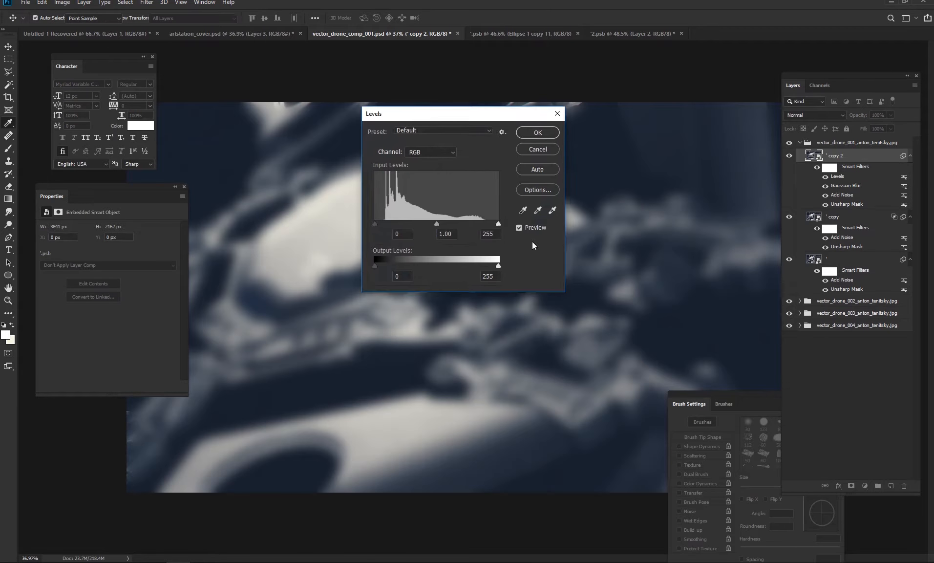
pyautogui.moveTo(606, 281); pyautogui.dragTo(598, 277)
pyautogui.click(674, 188)
# Set the blurred duplicate's blend mode to Screen and its opacity to 29%
pyautogui.click(815, 115)
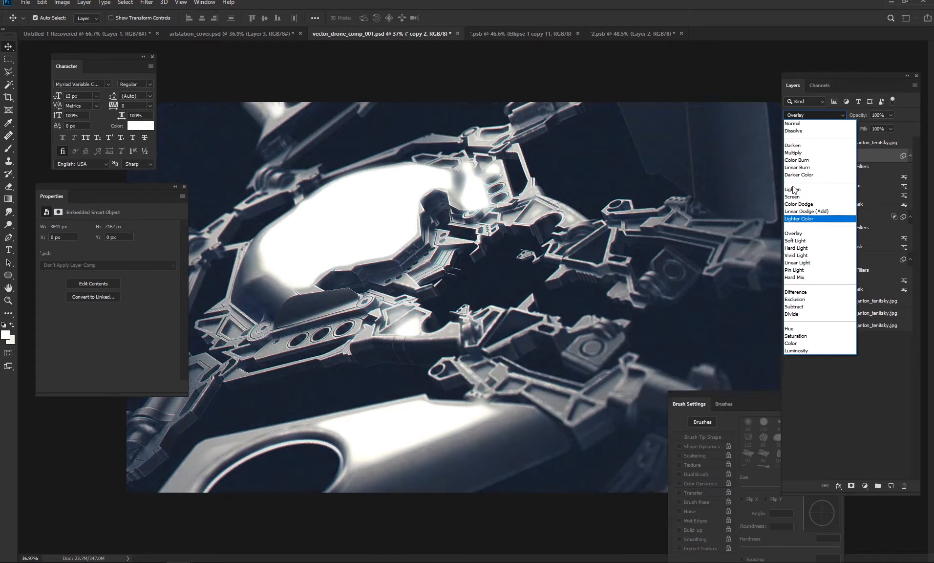
pyautogui.click(807, 204)
pyautogui.moveTo(891, 115); pyautogui.dragTo(860, 128)
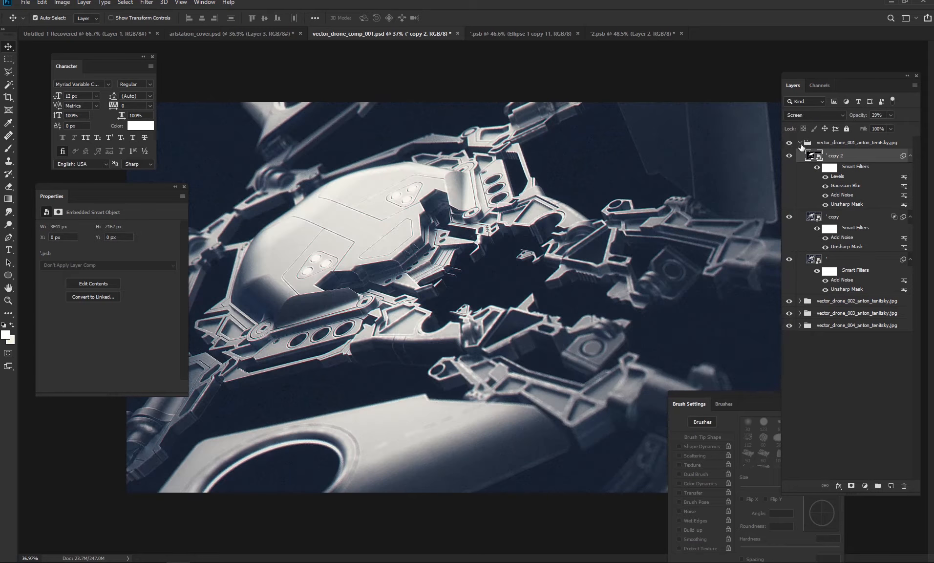
# Hide the vector_drone_001 and vector_drone_002 groups and duplicate the top smart object in the vector_drone_003 group
pyautogui.click(800, 142)
pyautogui.click(789, 143)
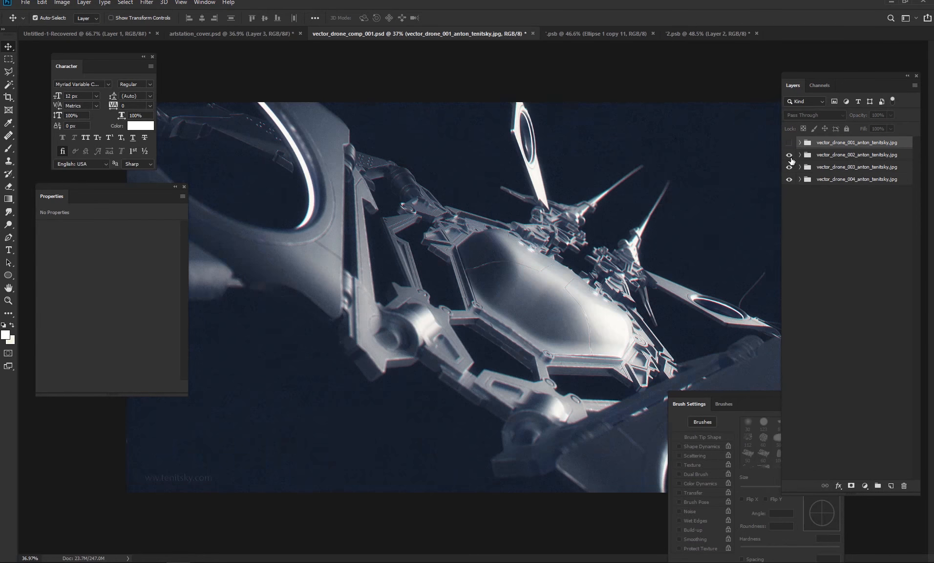
pyautogui.click(789, 155)
pyautogui.click(800, 166)
pyautogui.hotkey('alt', 'd')
# Enable the green and blue channels in the blending options of the '2 copy 2 layer
pyautogui.rightClick(834, 180)
pyautogui.click(742, 173)
pyautogui.click(677, 201)
pyautogui.rightClick(861, 180)
pyautogui.click(784, 163)
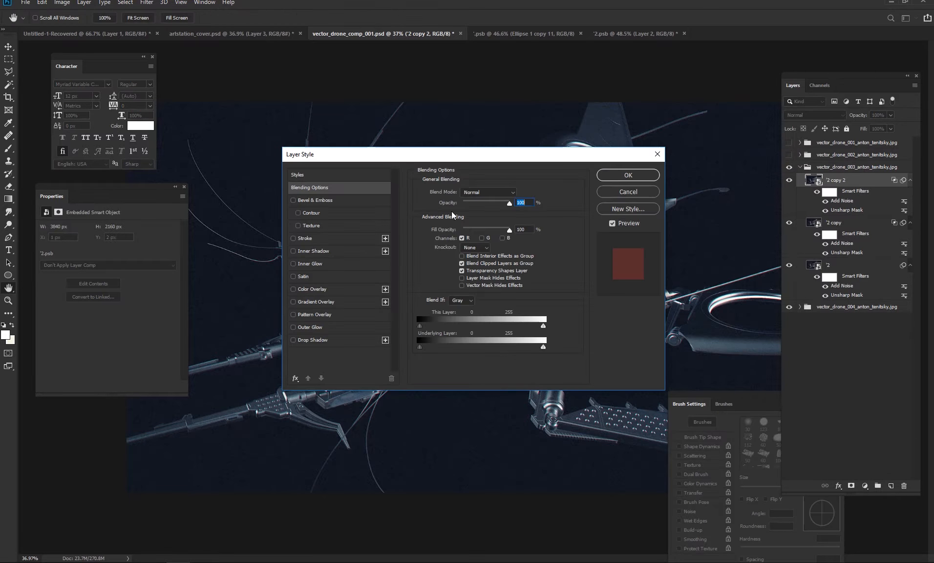
pyautogui.click(620, 176)
# Blur the '2 copy 2 layer with the last filter and raise its contrast with Levels
pyautogui.hotkey('ctrl', 'alt', 'f')
pyautogui.click(792, 275)
pyautogui.hotkey('ctrl', 'l')
pyautogui.moveTo(574, 280)
pyautogui.mouseDown()
pyautogui.moveTo(607, 279)
pyautogui.moveTo(589, 280)
pyautogui.mouseUp()
pyautogui.moveTo(558, 171); pyautogui.dragTo(685, 133)
pyautogui.click(802, 150)
# Blend the '2 copy 2 layer in Screen mode at reduced opacity and collapse the vector_drone_003 group
pyautogui.click(822, 115)
pyautogui.click(806, 194)
pyautogui.click(890, 115)
pyautogui.moveTo(894, 127); pyautogui.dragTo(861, 134)
pyautogui.click(789, 182)
pyautogui.click(800, 167)
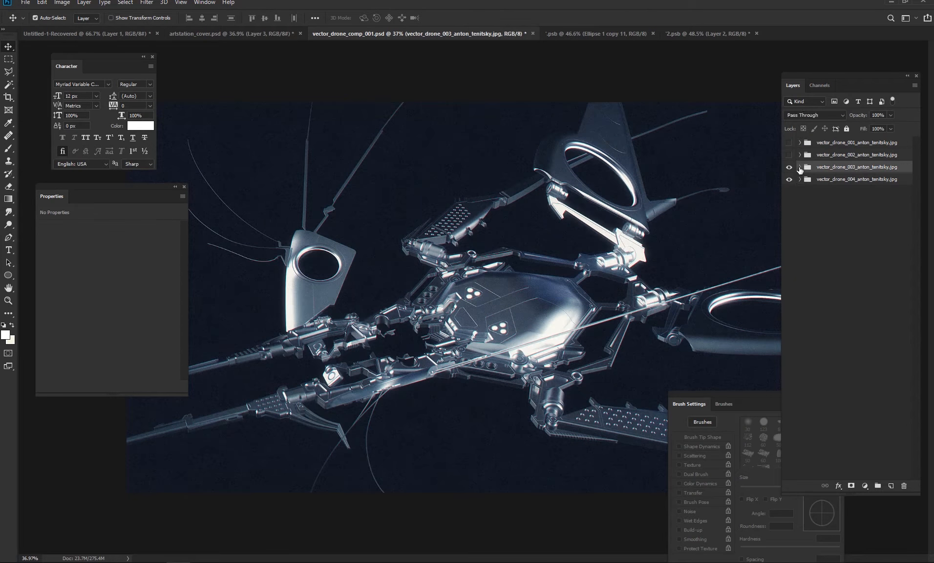
# Hide the vector_drone_003 group, duplicate Color Lookup 1 copy in the vector_drone_004 group and re-enable the duplicate's disabled color channels
pyautogui.click(789, 167)
pyautogui.click(800, 180)
pyautogui.click(820, 192)
pyautogui.hotkey('ctrl', 'j')
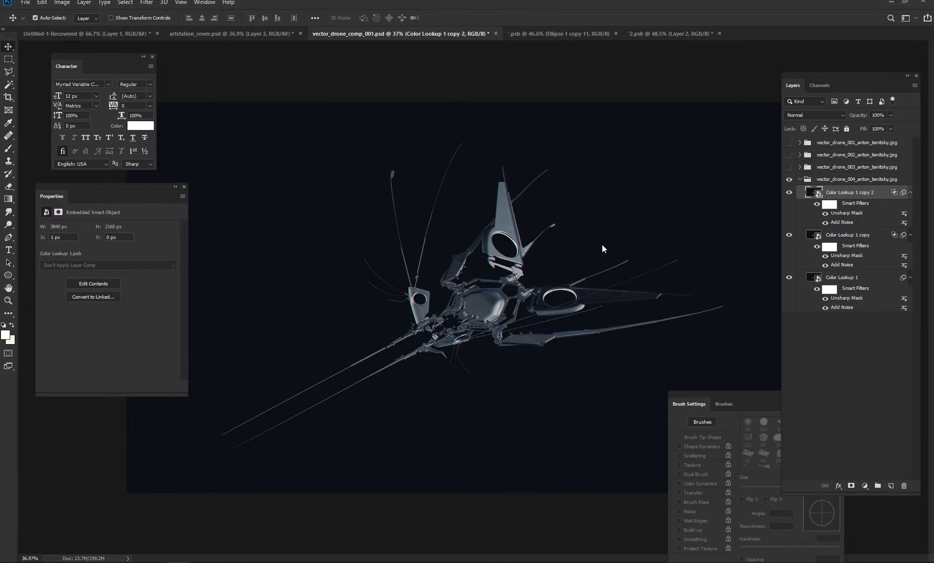
pyautogui.doubleClick(885, 192)
pyautogui.click(463, 238)
pyautogui.click(626, 178)
# Blur Color Lookup 1 copy 2 with Gaussian Blur and raise its contrast with Levels at gamma 0.29 and white point 99
pyautogui.hotkey('ctrl', 'alt', 'j')
pyautogui.click(668, 218)
pyautogui.hotkey('ctrl', 'alt', 'f')
pyautogui.click(794, 274)
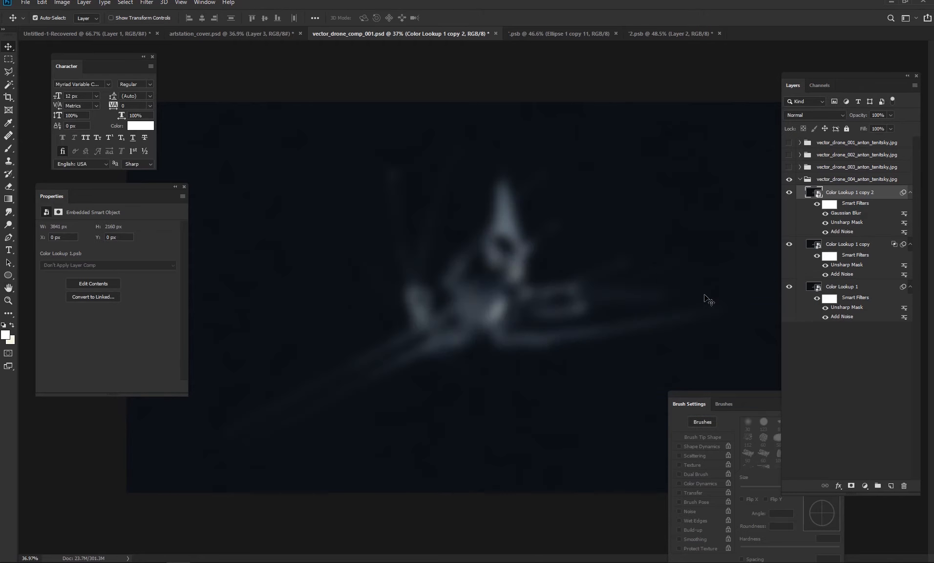
pyautogui.hotkey('ctrl', 'l')
pyautogui.moveTo(657, 211); pyautogui.dragTo(695, 212)
pyautogui.moveTo(718, 211); pyautogui.dragTo(641, 212)
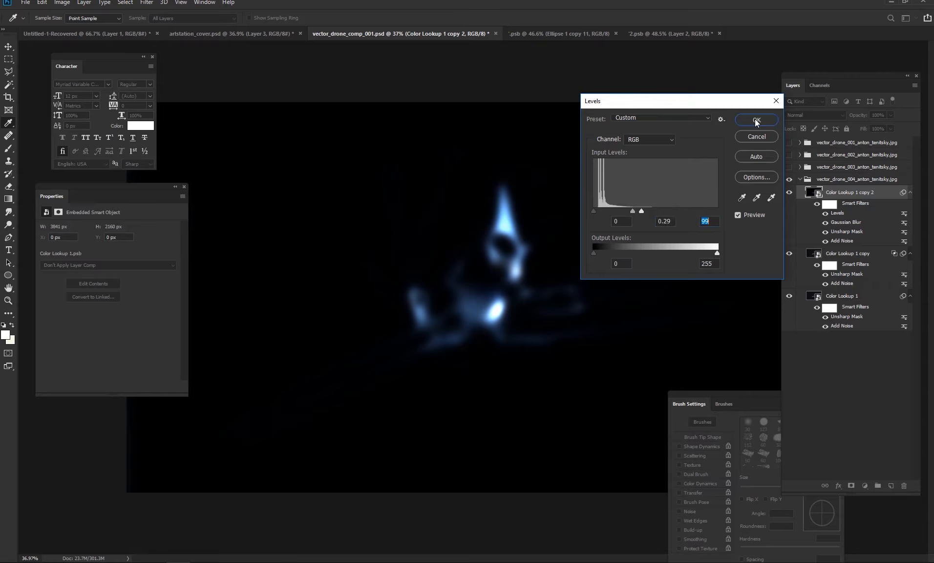
pyautogui.click(755, 120)
# Blend Color Lookup 1 copy 2 in Screen mode, deselect the layer and save the composition
pyautogui.click(814, 115)
pyautogui.click(806, 198)
pyautogui.keyDown('ctrl'); pyautogui.click(643, 90); pyautogui.keyUp('ctrl')
pyautogui.hotkey('ctrl', 's')
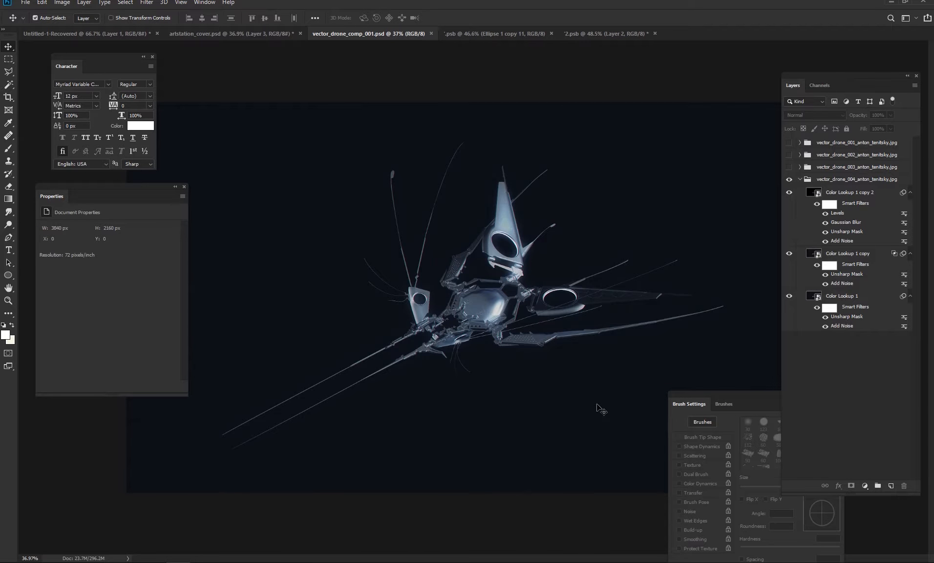
# Open the Color Lookup 1 copy smart object, draw a white 8 × 7 px ellipse on a hull rivet and raise it above Layer 1
pyautogui.click(840, 255)
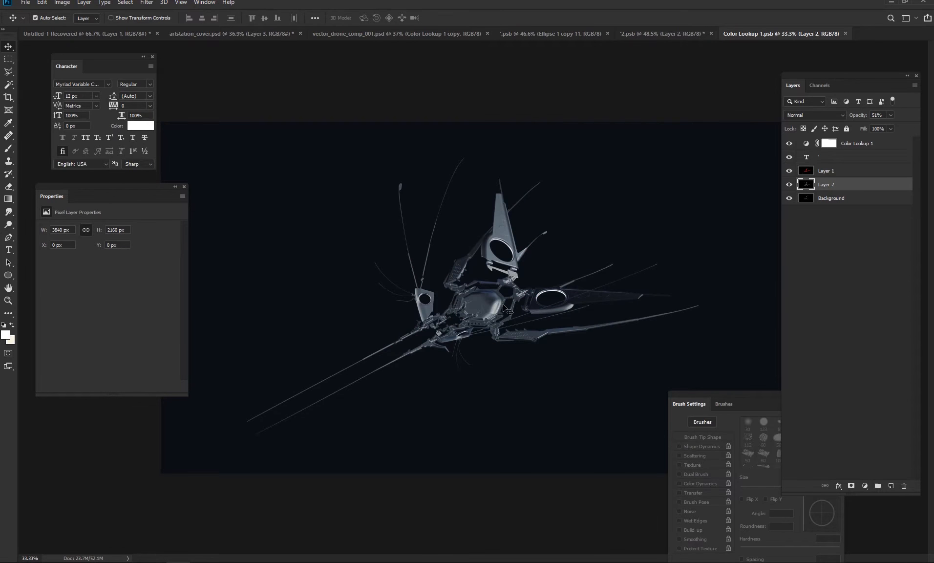
pyautogui.scroll(10, 503, 305)
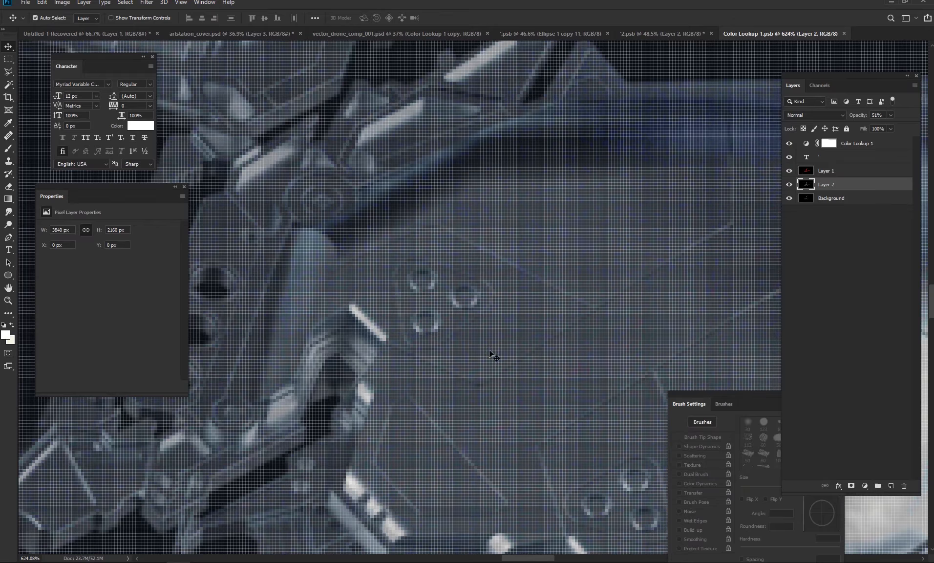
pyautogui.click(123, 19)
pyautogui.moveTo(414, 276); pyautogui.dragTo(444, 292)
pyautogui.press('v')
pyautogui.click(832, 186)
pyautogui.hotkey('ctrl', ']')
pyautogui.scroll(-4, 471, 346)
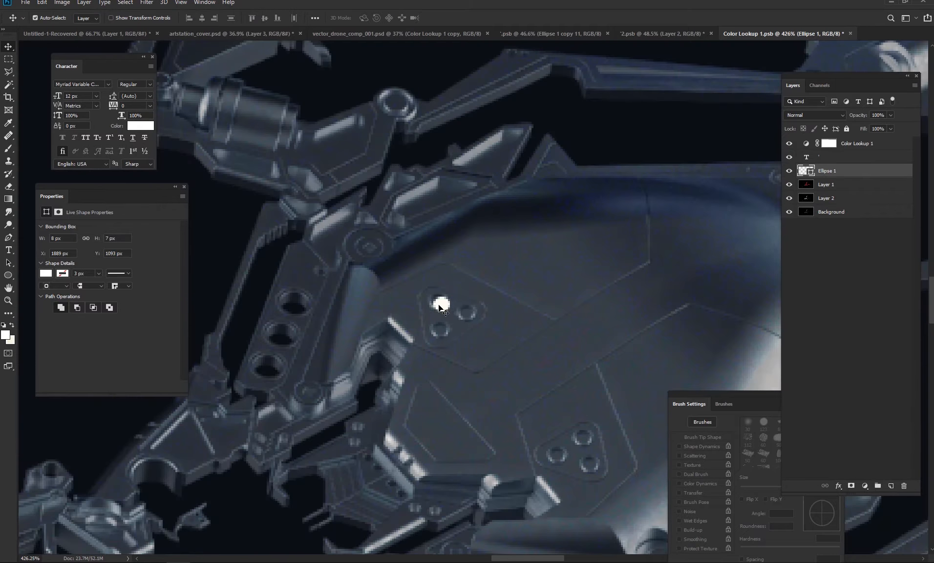
# Duplicate the white ellipse onto the other five rivets of the hull's two triangular clusters
pyautogui.moveTo(438, 304); pyautogui.dragTo(442, 359)
pyautogui.press('Return')
pyautogui.hotkey('ctrl', 'z')
pyautogui.moveTo(439, 308); pyautogui.dragTo(590, 464)
pyautogui.keyDown('shift'); pyautogui.click(846, 199); pyautogui.keyUp('shift')
pyautogui.click(844, 214)
pyautogui.click(788, 213)
pyautogui.scroll(-7, 492, 192)
# Duplicate the six ellipse layers, merge the copies into one layer above them and blur it with the last filter as a glow
pyautogui.click(834, 172)
pyautogui.keyDown('shift'); pyautogui.click(824, 242); pyautogui.keyUp('shift')
pyautogui.hotkey('ctrl', 'j')
pyautogui.hotkey('ctrl', 'e')
pyautogui.moveTo(825, 251); pyautogui.dragTo(824, 166)
pyautogui.press('b')
pyautogui.hotkey('ctrl', 'alt', 'f')
pyautogui.click(681, 407)
pyautogui.click(785, 274)
pyautogui.scroll(-5, 582, 326)
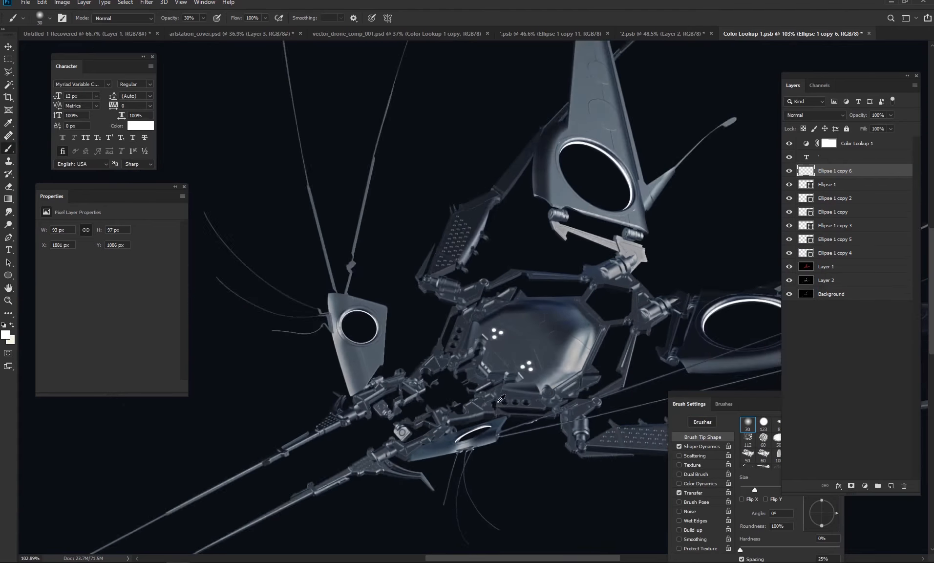
# Try a brush stroke on the glow layer, undo it, then save and close the Color Lookup 1 smart object
pyautogui.moveTo(696, 333); pyautogui.dragTo(674, 327)
pyautogui.hotkey('ctrl', 'z')
pyautogui.hotkey('ctrl', 's')
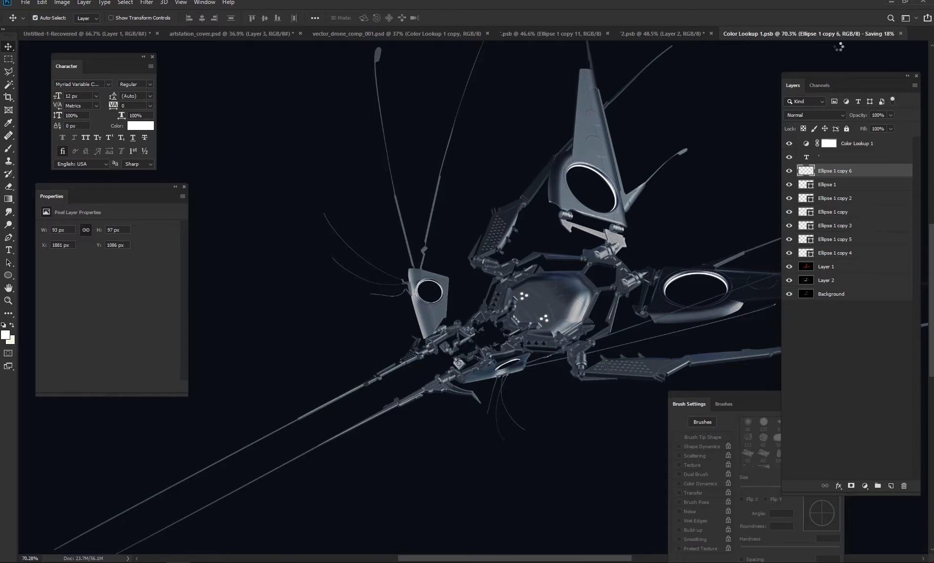
pyautogui.hotkey('ctrl', 'w')
# Close the two other open smart object documents, saving '2.psb, and save vector_drone_comp_001.psd
pyautogui.click(601, 36)
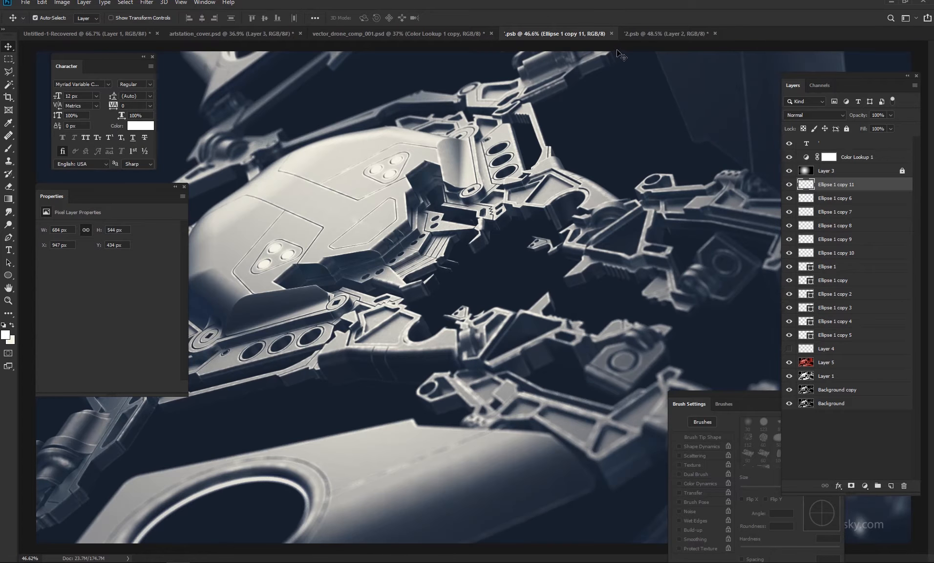
pyautogui.hotkey('ctrl', 'w')
pyautogui.click(577, 33)
pyautogui.hotkey('ctrl', 's')
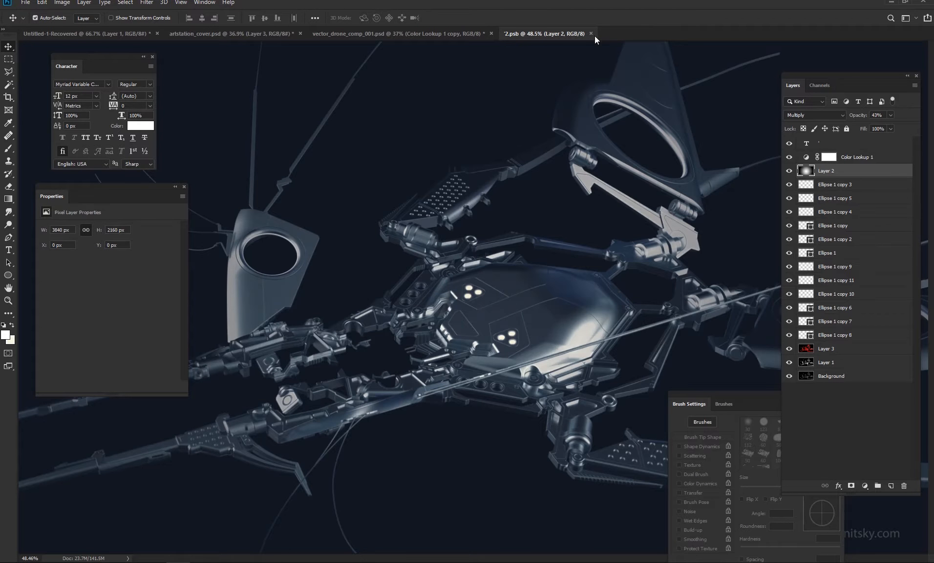
pyautogui.hotkey('ctrl', 'w')
pyautogui.hotkey('ctrl', 's')
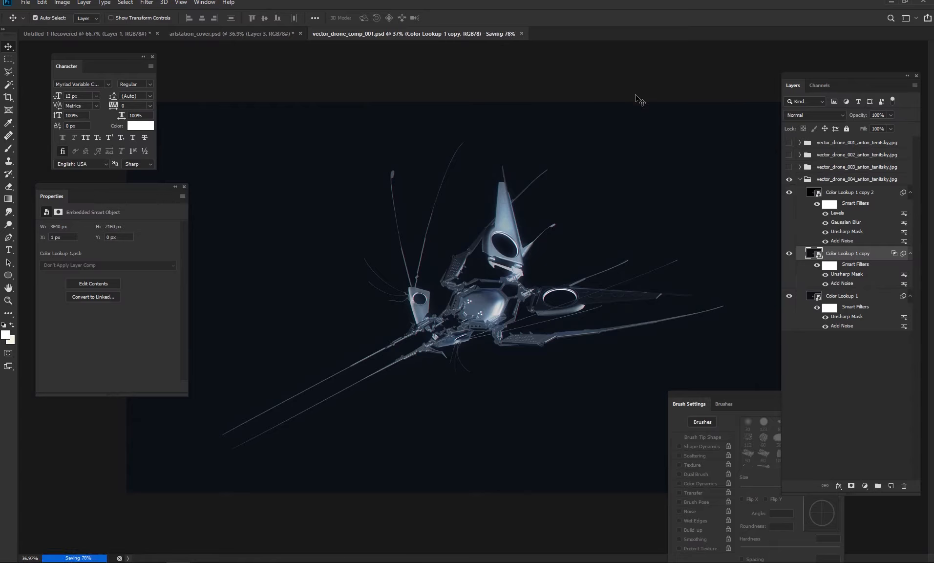
# Show the vector_drone_003 group instead of vector_drone_004, collapse it and compare the two groups by toggling their visibility
pyautogui.click(789, 178)
pyautogui.click(789, 167)
pyautogui.click(516, 309)
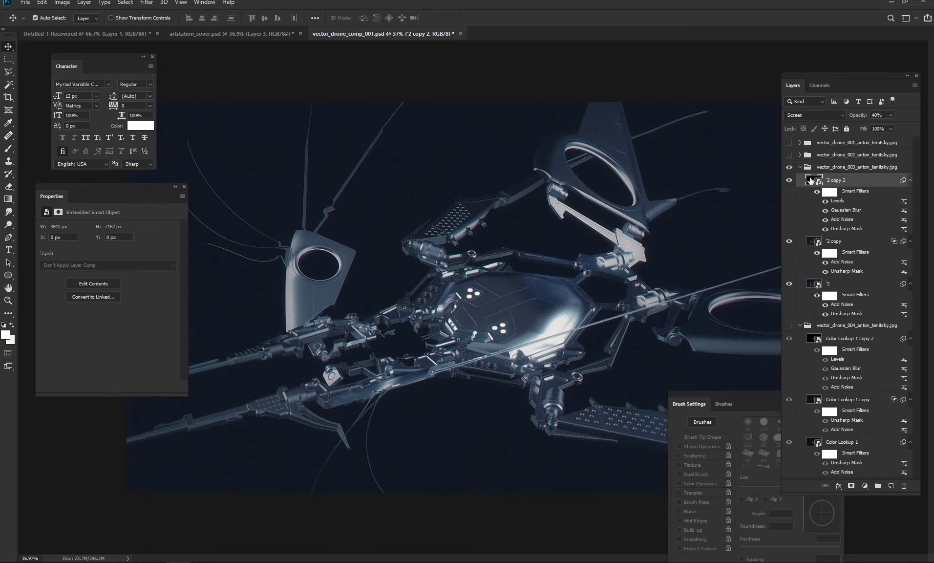
pyautogui.click(799, 168)
pyautogui.click(789, 167)
pyautogui.click(789, 179)
pyautogui.click(789, 167)
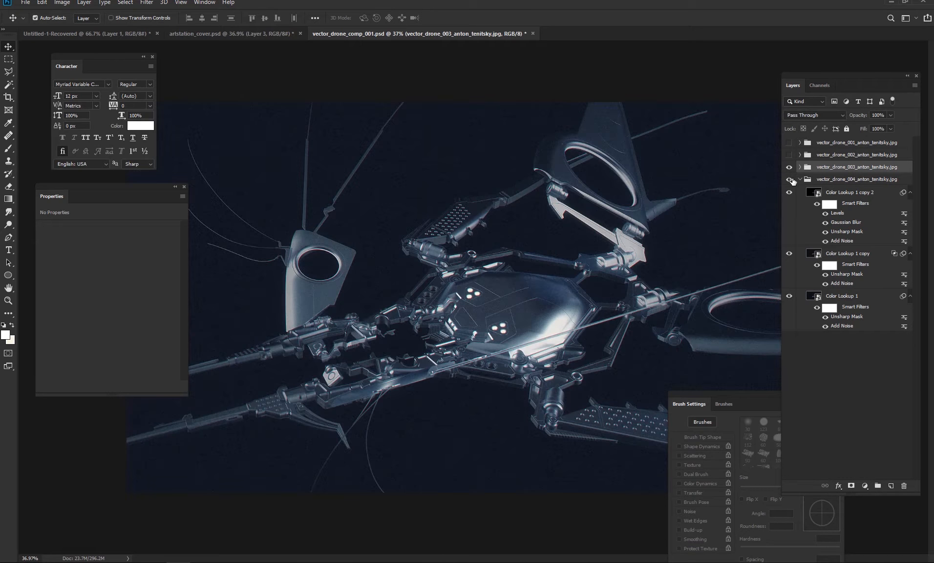
pyautogui.click(789, 180)
# Open the '2 copy smart object's contents and add a layer mask to the Multiply vignette on Layer 2
pyautogui.click(498, 314)
pyautogui.doubleClick(500, 317)
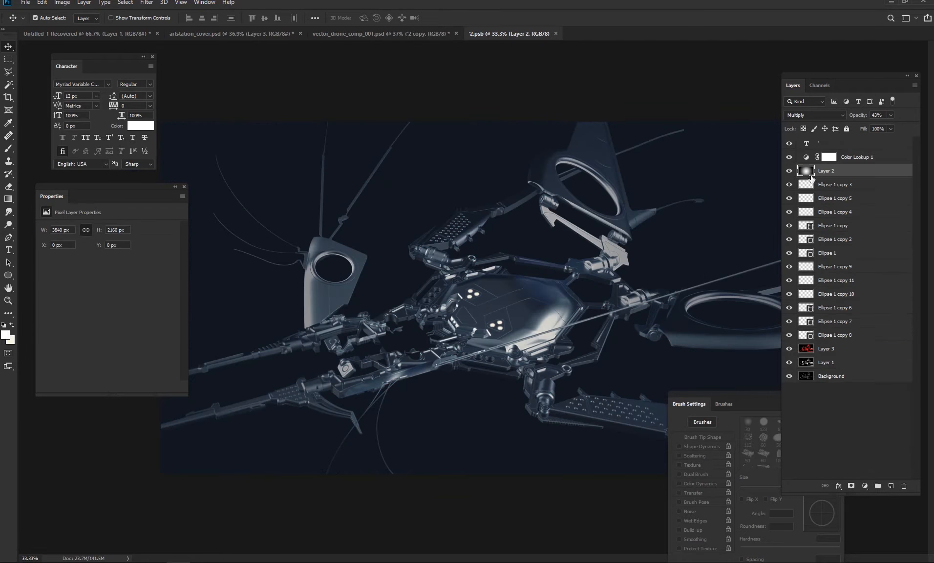
pyautogui.press('b')
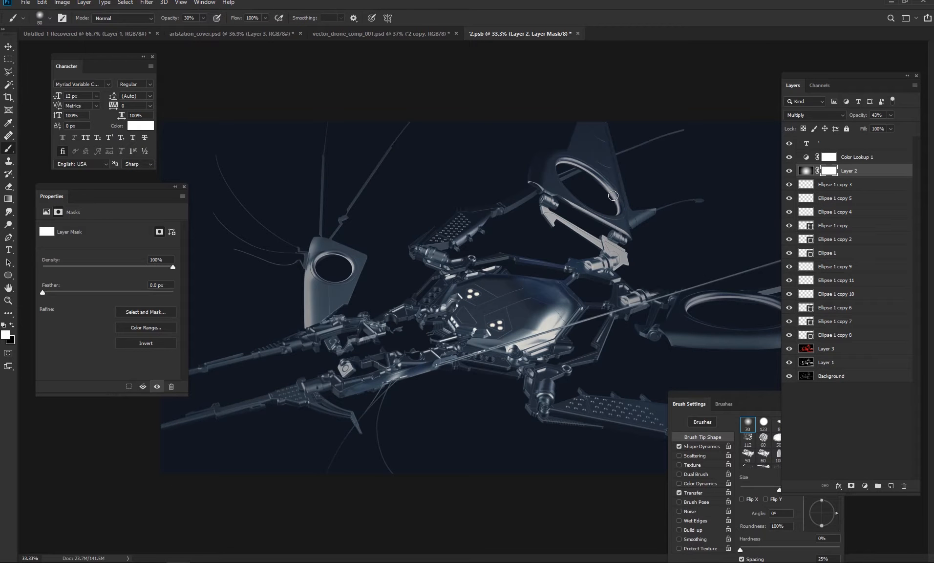
# Paint black at 100% opacity on Layer 2's mask over the three ring-shaped openings to brighten them, and save '2.psb
pyautogui.press('x')
pyautogui.press('0')
pyautogui.moveTo(619, 215); pyautogui.dragTo(603, 184)
pyautogui.moveTo(728, 297); pyautogui.dragTo(692, 305)
pyautogui.moveTo(864, 86)
pyautogui.mouseDown()
pyautogui.moveTo(880, 130)
pyautogui.moveTo(484, 242)
pyautogui.mouseUp()
pyautogui.moveTo(713, 296)
pyautogui.mouseDown()
pyautogui.moveTo(792, 312)
pyautogui.moveTo(762, 305)
pyautogui.mouseUp()
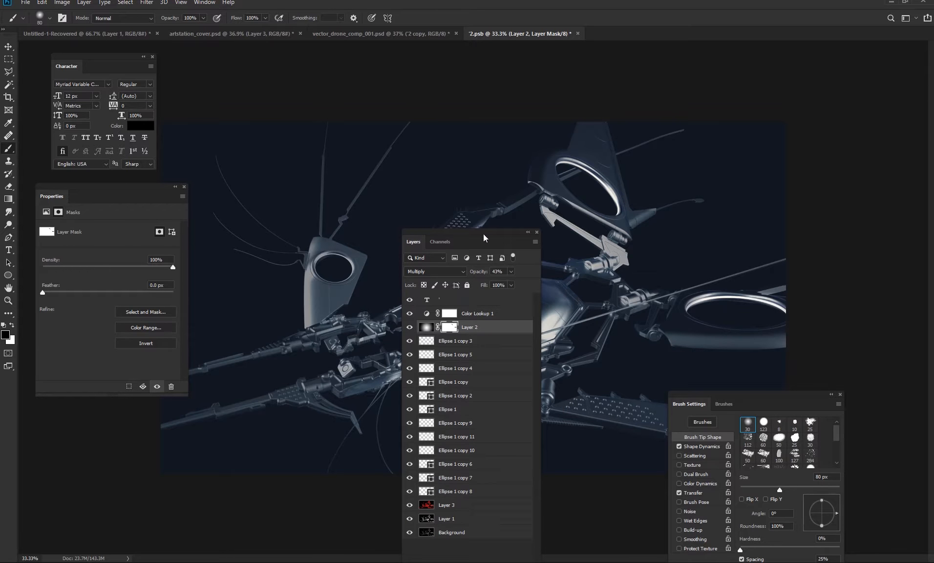
pyautogui.moveTo(484, 238); pyautogui.dragTo(827, 152)
pyautogui.moveTo(342, 281); pyautogui.dragTo(332, 253)
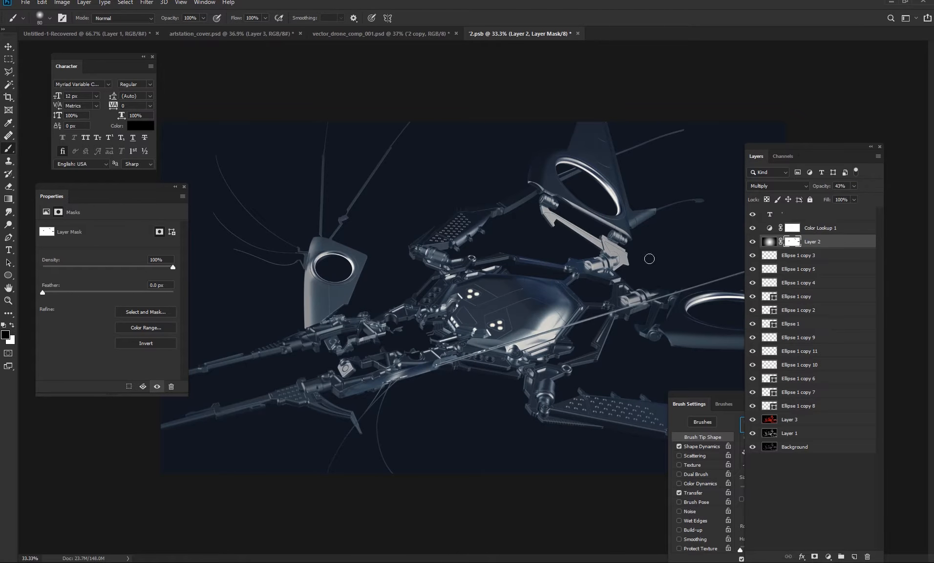
pyautogui.press('v')
pyautogui.click(528, 83)
pyautogui.hotkey('ctrl', 's')
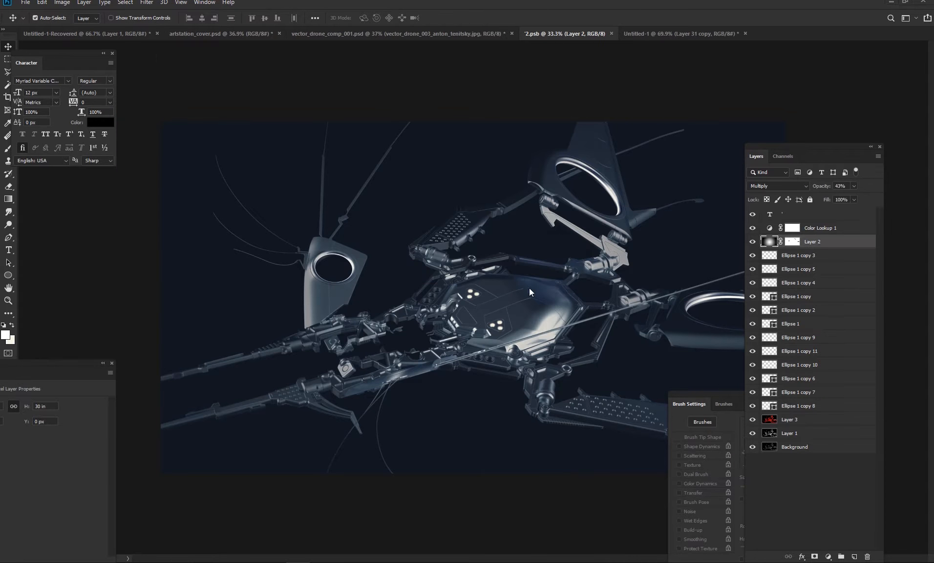
# Add the copied drone render as a new layer above Layer 1, toggle its visibility to compare and move it beneath Layer 1
pyautogui.click(802, 433)
pyautogui.click(753, 434)
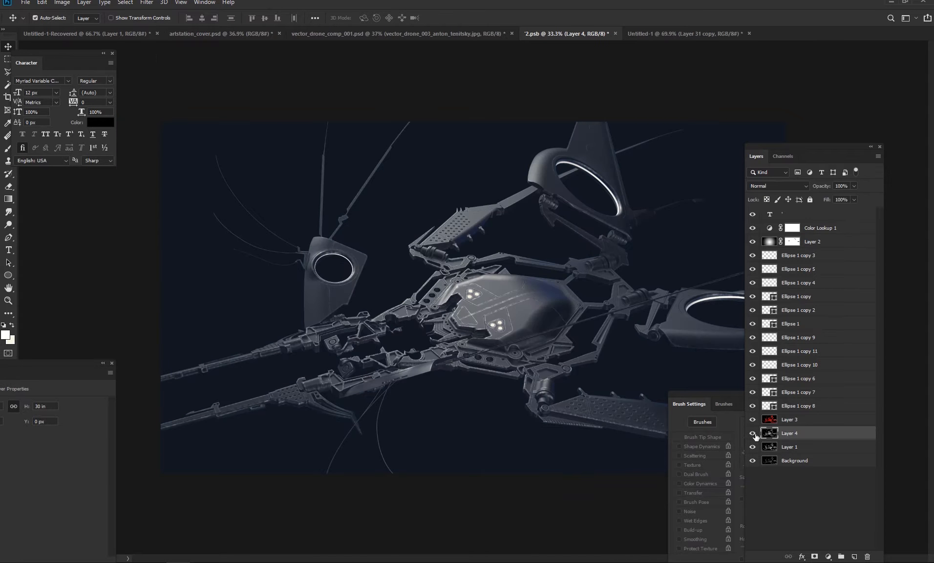
pyautogui.click(753, 434)
pyautogui.click(754, 434)
pyautogui.moveTo(772, 433); pyautogui.dragTo(776, 453)
# Lower Layer 1's opacity and hide it along with the red Layer 3
pyautogui.click(796, 434)
pyautogui.click(854, 185)
pyautogui.click(830, 198)
pyautogui.moveTo(830, 197); pyautogui.dragTo(825, 220)
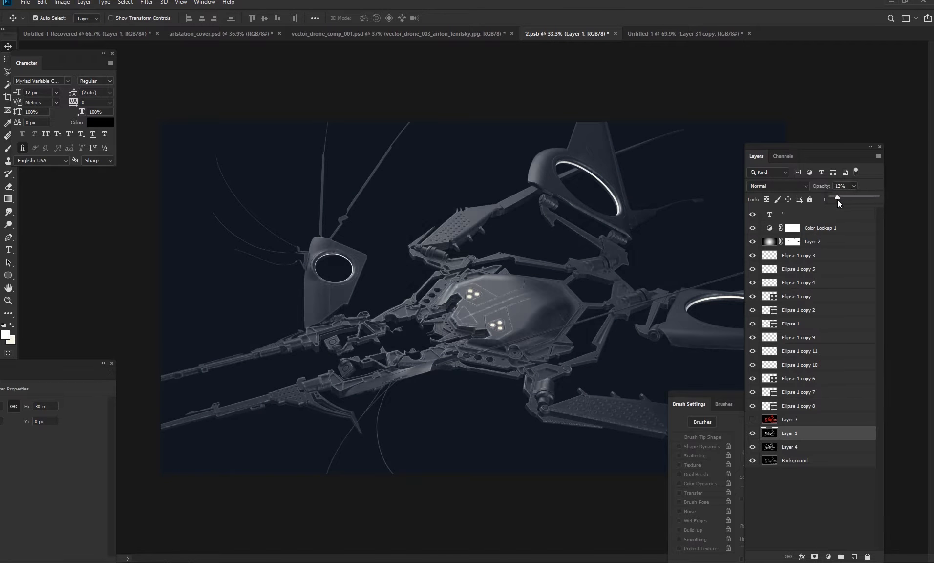
pyautogui.click(753, 433)
# Duplicate Layer 4 as a backup beneath it and ready the Healing Brush over the drone's central hull
pyautogui.click(801, 447)
pyautogui.scroll(5, 447, 381)
pyautogui.moveTo(447, 380); pyautogui.dragTo(429, 425)
pyautogui.hotkey('ctrl', 'j')
pyautogui.press('j')
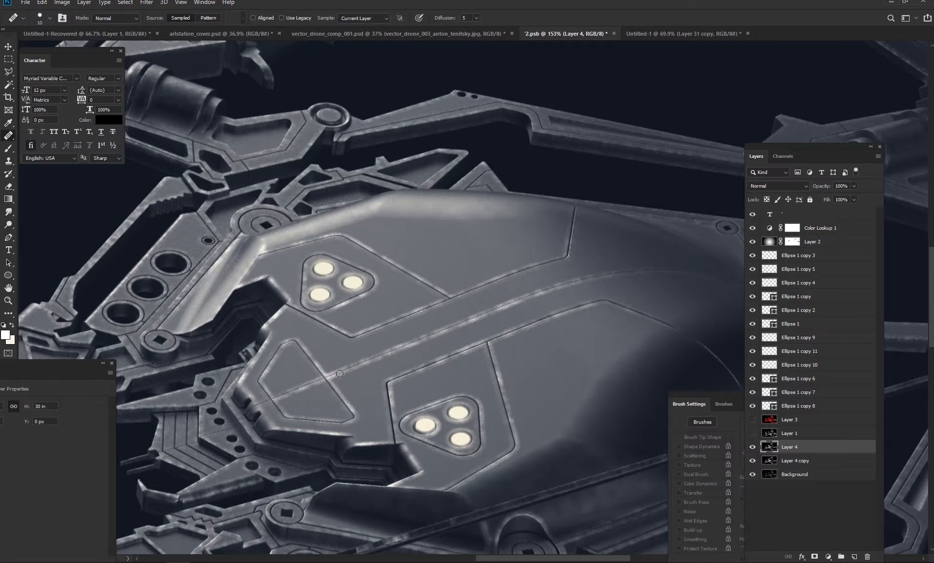
# Try to remove the light seam line across the hull with the Healing Brush and the Spot Healing Brush
pyautogui.click(336, 373)
pyautogui.keyDown('shift'); pyautogui.click(522, 303); pyautogui.keyUp('shift')
pyautogui.rightClick(7, 139)
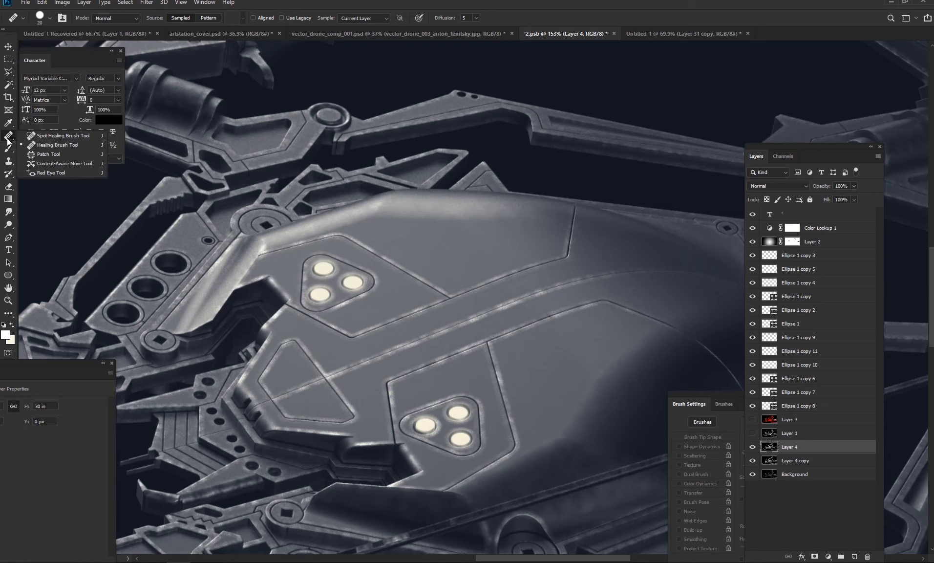
pyautogui.click(63, 136)
pyautogui.moveTo(340, 374); pyautogui.dragTo(445, 333)
pyautogui.hotkey('ctrl', 'z')
pyautogui.moveTo(370, 364); pyautogui.dragTo(467, 325)
pyautogui.hotkey('ctrl', 'z')
pyautogui.hotkey('ctrl', 'z')
pyautogui.keyDown('alt'); pyautogui.click(354, 362); pyautogui.keyUp('alt')
pyautogui.press('Return')
# Try to cover the hull's seam line using the Content-Aware Move tool, and undo the attempt
pyautogui.rightClick(7, 135)
pyautogui.click(56, 158)
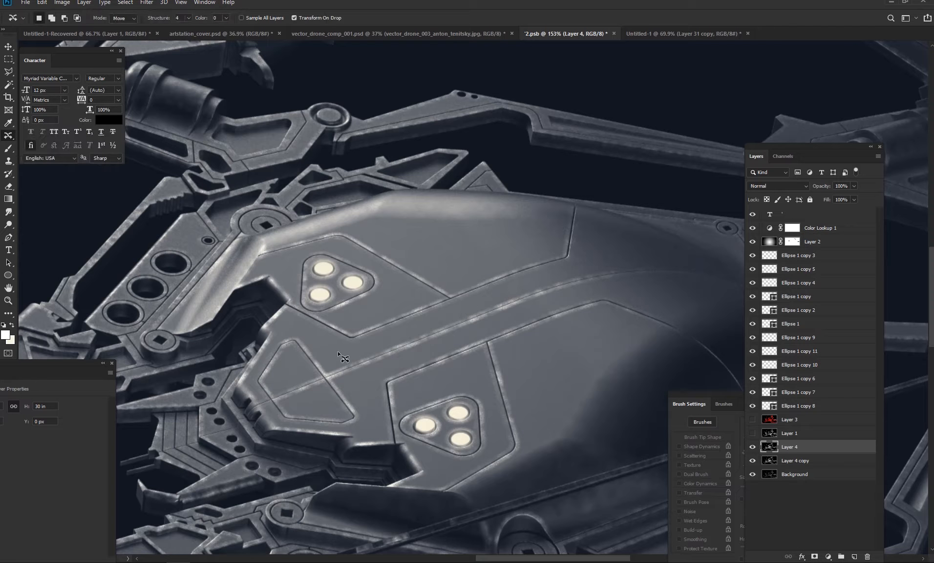
pyautogui.moveTo(369, 367); pyautogui.dragTo(358, 354)
pyautogui.press('Return')
pyautogui.hotkey('ctrl', 'z')
pyautogui.hotkey('ctrl', 'z')
# Try to replace the seam line with the Patch tool, and drop the selection
pyautogui.rightClick(7, 135)
pyautogui.click(56, 150)
pyautogui.moveTo(333, 373); pyautogui.dragTo(326, 372)
pyautogui.moveTo(388, 350); pyautogui.dragTo(426, 358)
pyautogui.hotkey('ctrl', 'd')
# Return to the Healing Brush, move the brush settings out of the way and hide Layer 2 and Color Lookup 1
pyautogui.rightClick(8, 136)
pyautogui.click(56, 142)
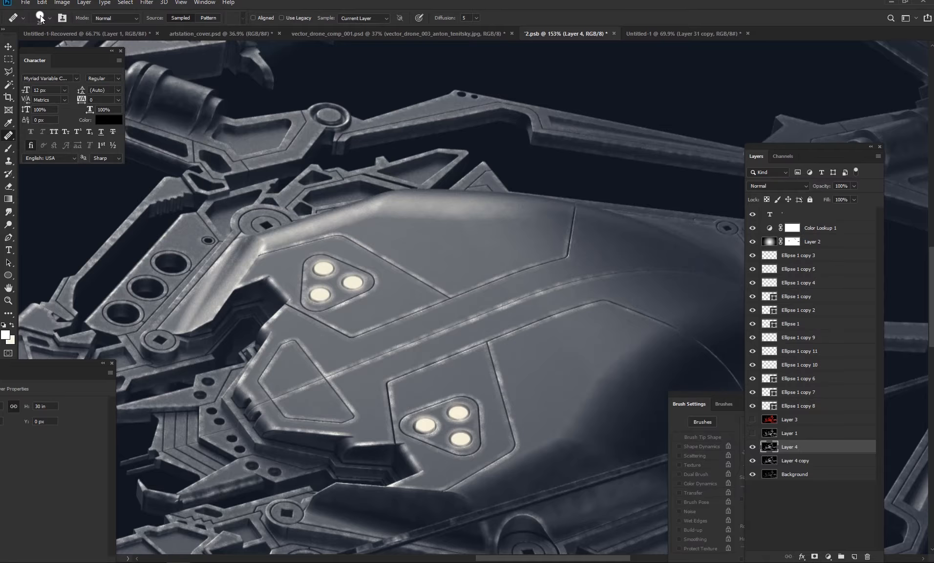
pyautogui.press('F5')
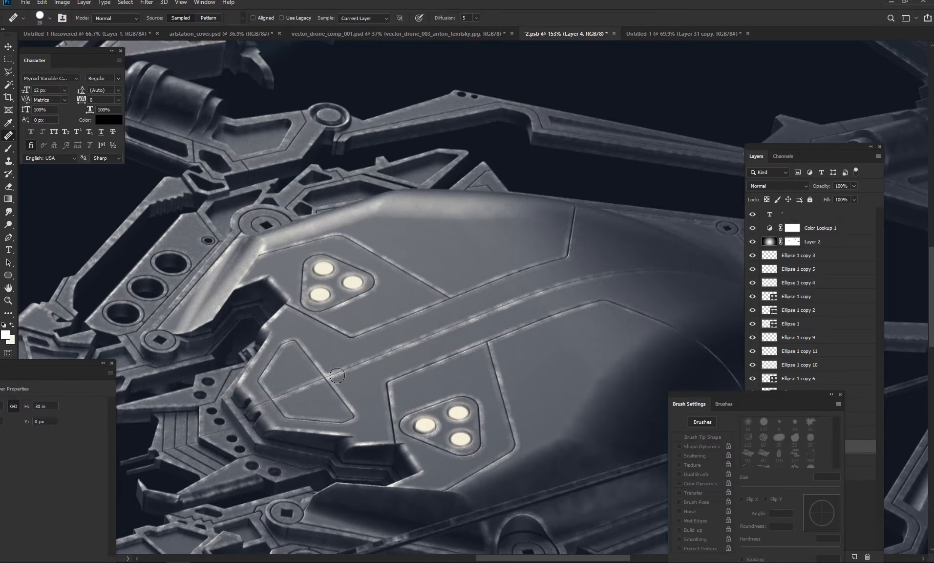
pyautogui.scroll(4, 386, 391)
pyautogui.moveTo(763, 401); pyautogui.dragTo(550, 414)
pyautogui.click(752, 241)
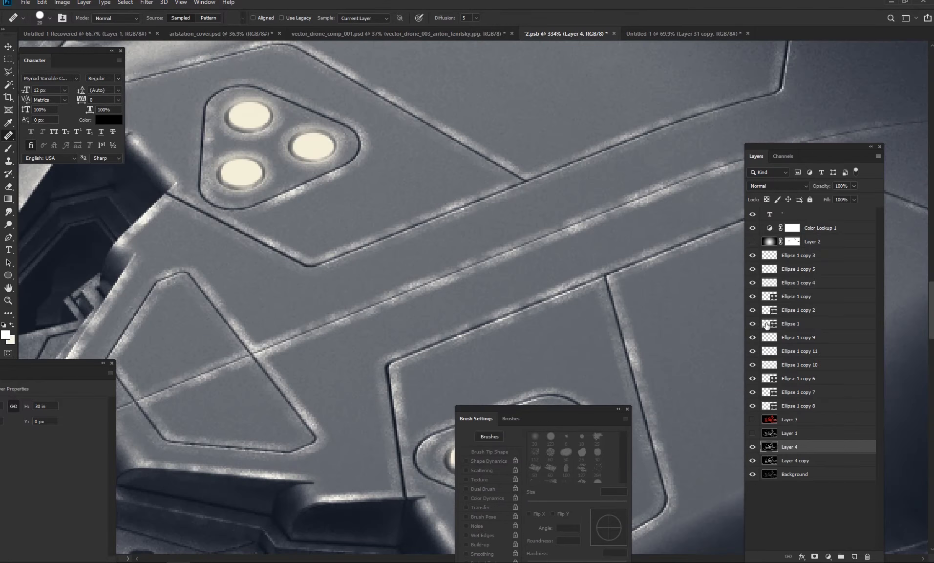
pyautogui.click(753, 227)
# Try to heal the seam line from sampled hull areas, reducing the brush size between attempts, and undo the strokes
pyautogui.moveTo(288, 336)
pyautogui.mouseDown()
pyautogui.moveTo(416, 315)
pyautogui.moveTo(397, 299)
pyautogui.moveTo(484, 257)
pyautogui.moveTo(496, 279)
pyautogui.moveTo(340, 356)
pyautogui.mouseUp()
pyautogui.hotkey('ctrl', 'z')
pyautogui.hotkey('ctrl', 'z')
pyautogui.keyDown('alt'); pyautogui.click(327, 327); pyautogui.keyUp('alt')
pyautogui.hotkey('ctrl', 'z')
pyautogui.press('[')
pyautogui.press('[')
pyautogui.keyDown('alt'); pyautogui.click(416, 300); pyautogui.keyUp('alt')
pyautogui.moveTo(429, 319); pyautogui.dragTo(502, 293)
pyautogui.hotkey('ctrl', 'z')
pyautogui.keyDown('alt'); pyautogui.click(408, 287); pyautogui.keyUp('alt')
pyautogui.hotkey('ctrl', 'z')
# Heal away the long light seam line along the middle of the hull plate, resampling clean surface nearby
pyautogui.keyDown('alt'); pyautogui.click(244, 378); pyautogui.keyUp('alt')
pyautogui.moveTo(356, 353)
pyautogui.mouseDown()
pyautogui.moveTo(401, 348)
pyautogui.moveTo(432, 319)
pyautogui.mouseUp()
pyautogui.moveTo(327, 335); pyautogui.dragTo(237, 387)
pyautogui.keyDown('shift'); pyautogui.click(507, 307); pyautogui.keyUp('shift')
pyautogui.moveTo(454, 334); pyautogui.dragTo(245, 410)
pyautogui.moveTo(311, 372)
pyautogui.mouseDown()
pyautogui.moveTo(377, 350)
pyautogui.moveTo(351, 360)
pyautogui.moveTo(446, 334)
pyautogui.moveTo(431, 355)
pyautogui.moveTo(320, 386)
pyautogui.moveTo(350, 383)
pyautogui.moveTo(343, 316)
pyautogui.moveTo(266, 325)
pyautogui.moveTo(306, 357)
pyautogui.moveTo(373, 319)
pyautogui.mouseUp()
pyautogui.hotkey('ctrl', 'z')
pyautogui.keyDown('alt'); pyautogui.click(280, 365); pyautogui.keyUp('alt')
pyautogui.keyDown('alt'); pyautogui.click(357, 340); pyautogui.keyUp('alt')
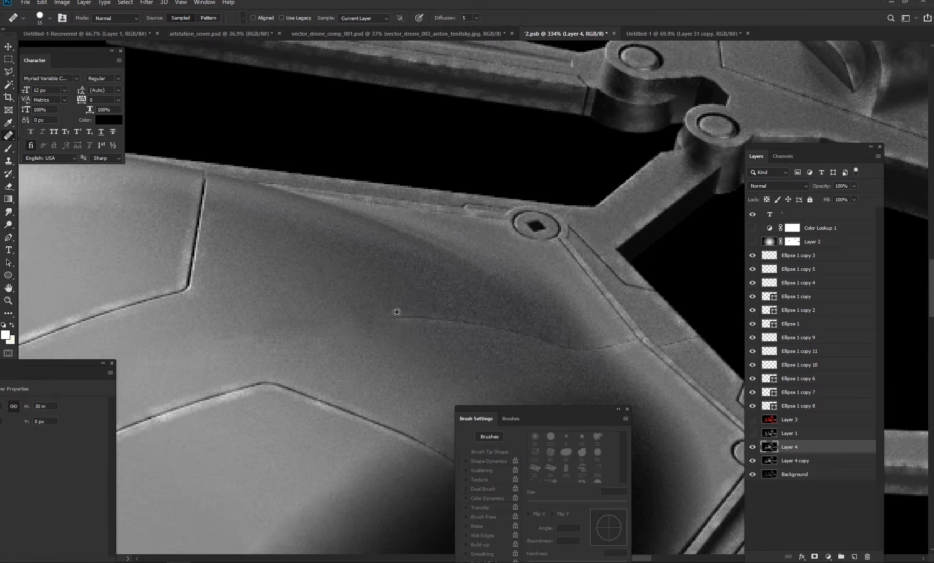
# Heal the thin curved remainder of the seam line at the hull's far end near the round bolt
pyautogui.hscroll(4, 442, 361)
pyautogui.hscroll(2, 429, 361)
pyautogui.scroll(1, 420, 369)
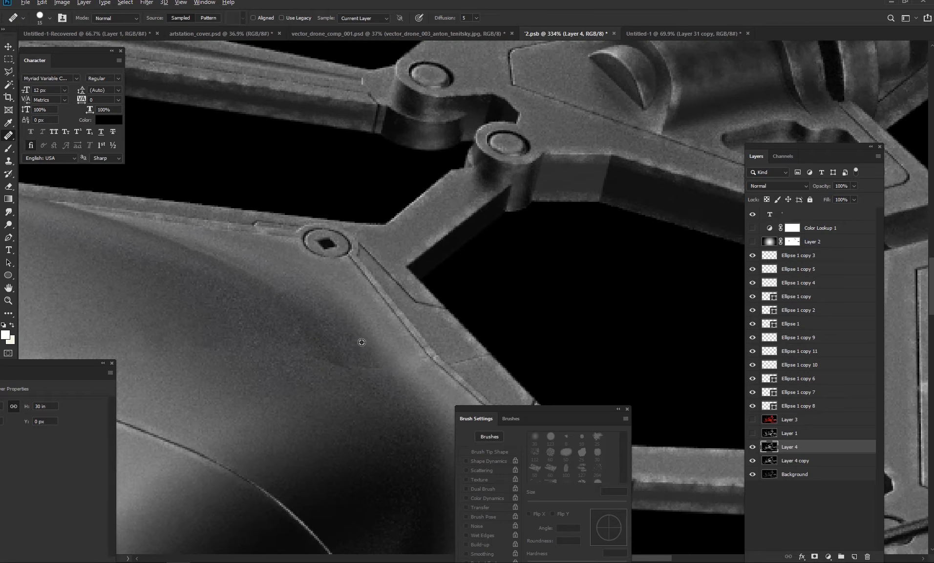
pyautogui.hscroll(3, 361, 342)
pyautogui.scroll(-1, 342, 327)
pyautogui.moveTo(244, 333); pyautogui.dragTo(884, 256)
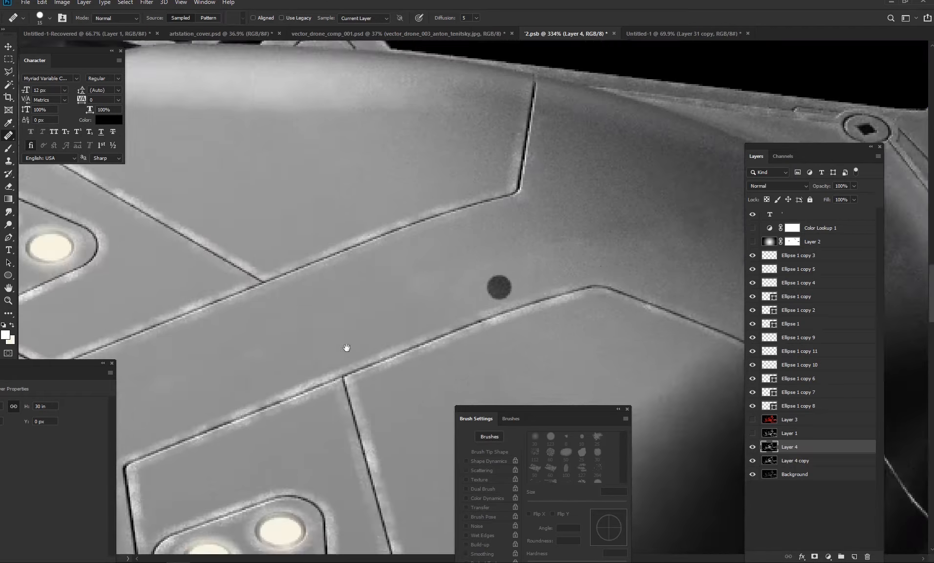
pyautogui.moveTo(498, 285); pyautogui.dragTo(791, 105)
pyautogui.moveTo(224, 181); pyautogui.dragTo(315, 232)
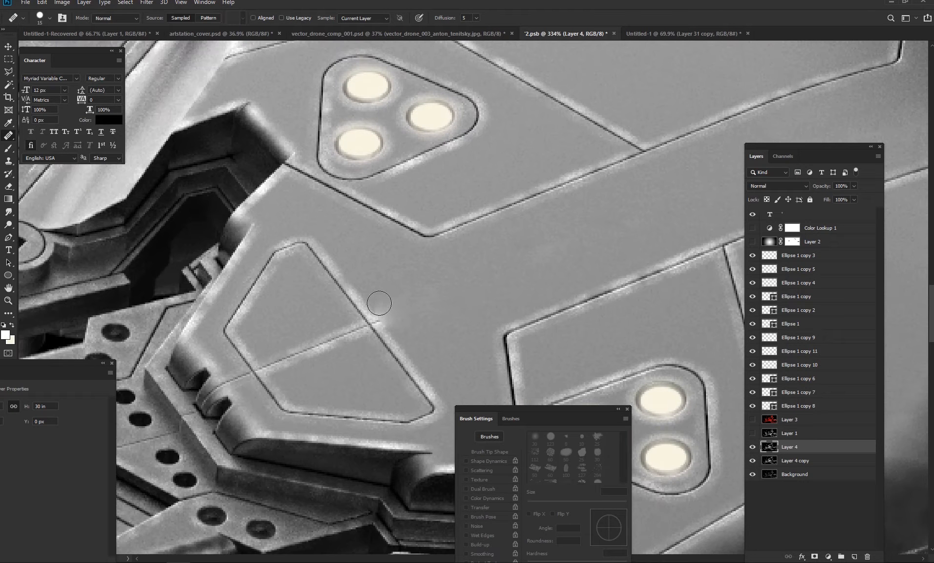
# Heal the line crossing the small outlined panel at the hull's front with a smaller brush
pyautogui.press('[')
pyautogui.press('[')
pyautogui.press('[')
pyautogui.moveTo(342, 396); pyautogui.dragTo(303, 428)
pyautogui.moveTo(242, 403)
pyautogui.mouseDown()
pyautogui.moveTo(254, 377)
pyautogui.moveTo(267, 368)
pyautogui.moveTo(275, 382)
pyautogui.moveTo(263, 369)
pyautogui.moveTo(307, 369)
pyautogui.mouseUp()
# Heal the rest of the line crossing the outlined angular panel at the hull's front, resampling clean surface and varying the brush size
pyautogui.keyDown('alt'); pyautogui.click(254, 378); pyautogui.keyUp('alt')
pyautogui.press(']')
pyautogui.press(']')
pyautogui.press(']')
pyautogui.press(']')
pyautogui.keyDown('alt'); pyautogui.click(248, 342); pyautogui.keyUp('alt')
pyautogui.click(238, 404)
pyautogui.press('[')
pyautogui.press('[')
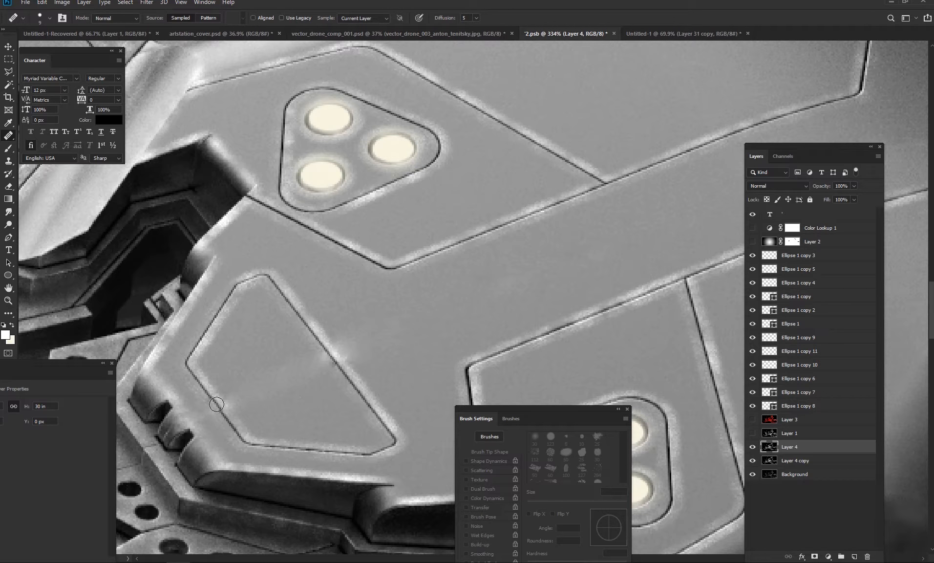
# Save the retouched drone contents and show only the expanded vector_drone_003 group in the vector_drone_comp_001.psd composition
pyautogui.scroll(-10, 303, 413)
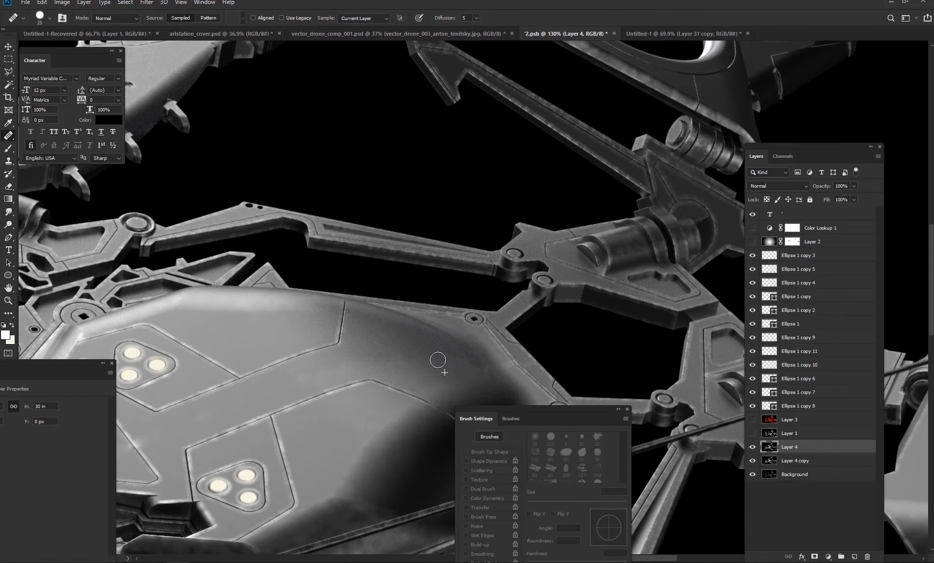
pyautogui.scroll(-8, 437, 360)
pyautogui.scroll(8, 462, 278)
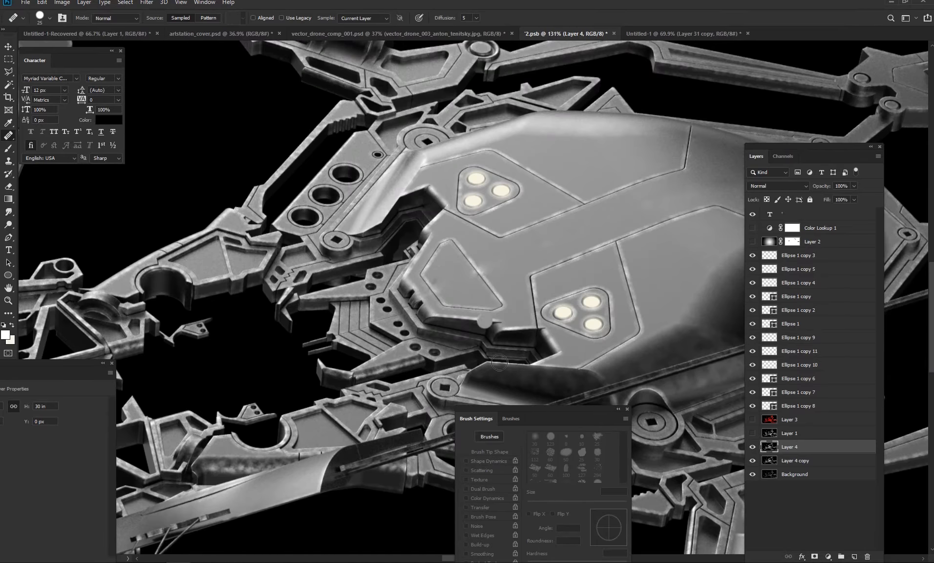
pyautogui.scroll(-7, 499, 362)
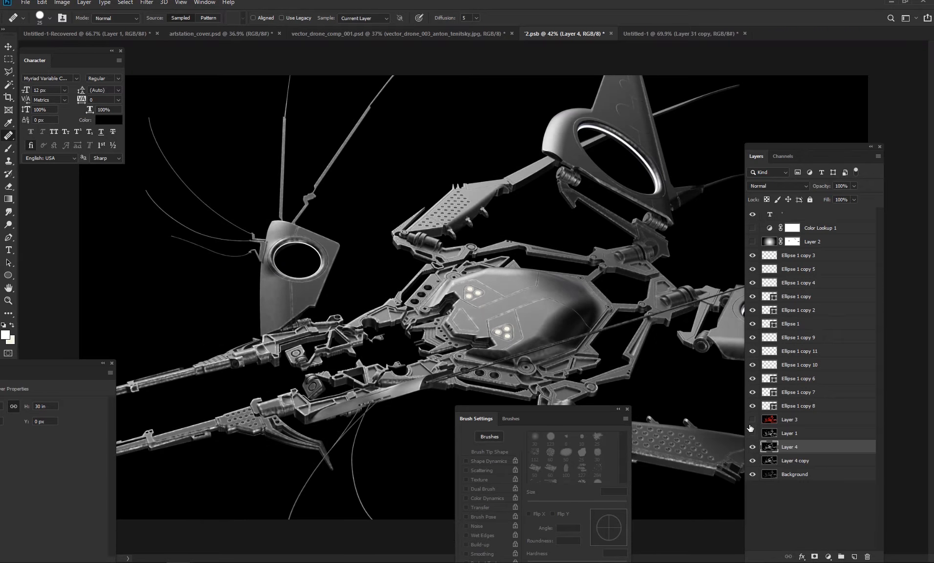
pyautogui.hotkey('ctrl', 's')
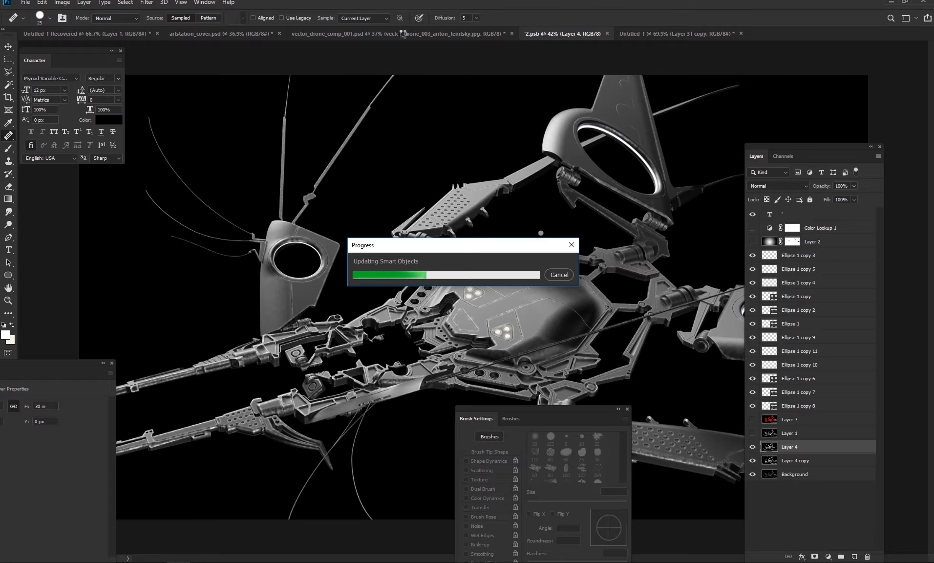
pyautogui.click(416, 32)
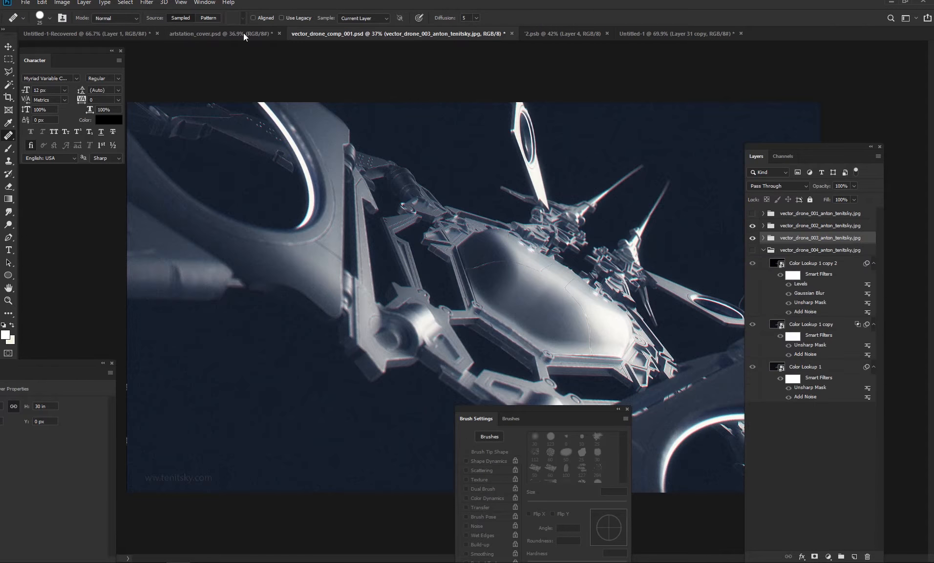
pyautogui.keyDown('alt'); pyautogui.click(753, 240); pyautogui.keyUp('alt')
pyautogui.click(762, 238)
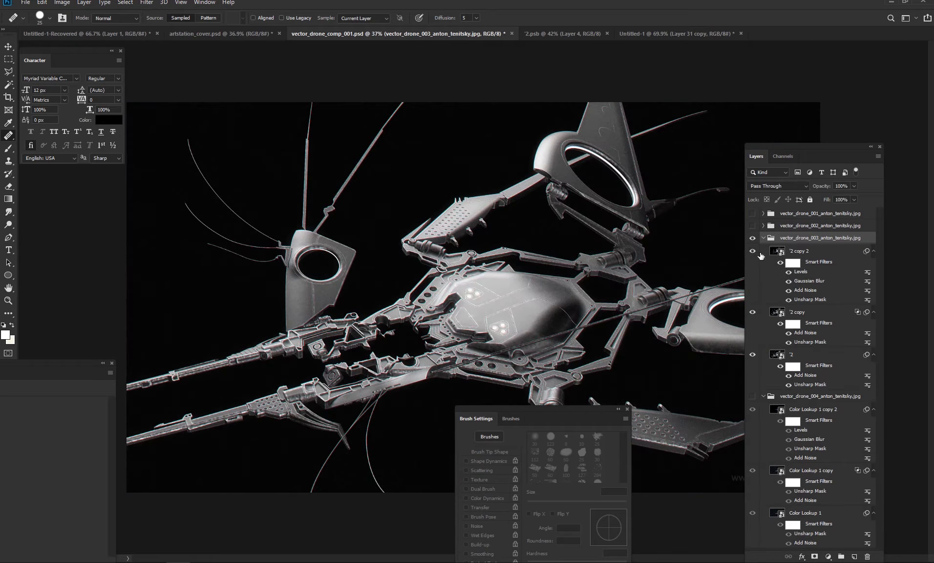
# Turn Color Lookup 1 and Layer 2 back on in '2.psb, save it, and return to the composition
pyautogui.click(551, 35)
pyautogui.click(754, 228)
pyautogui.click(752, 228)
pyautogui.hotkey('ctrl', 's')
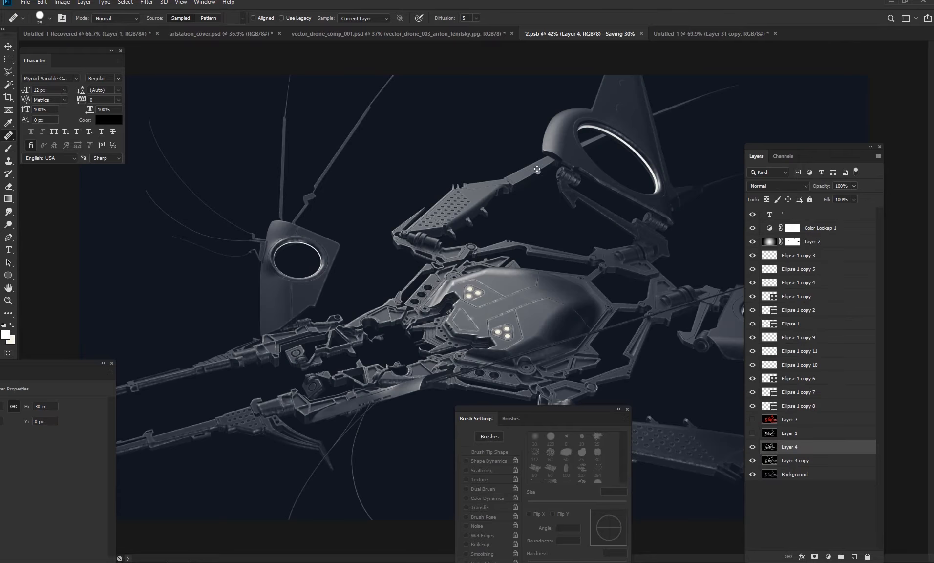
pyautogui.click(406, 35)
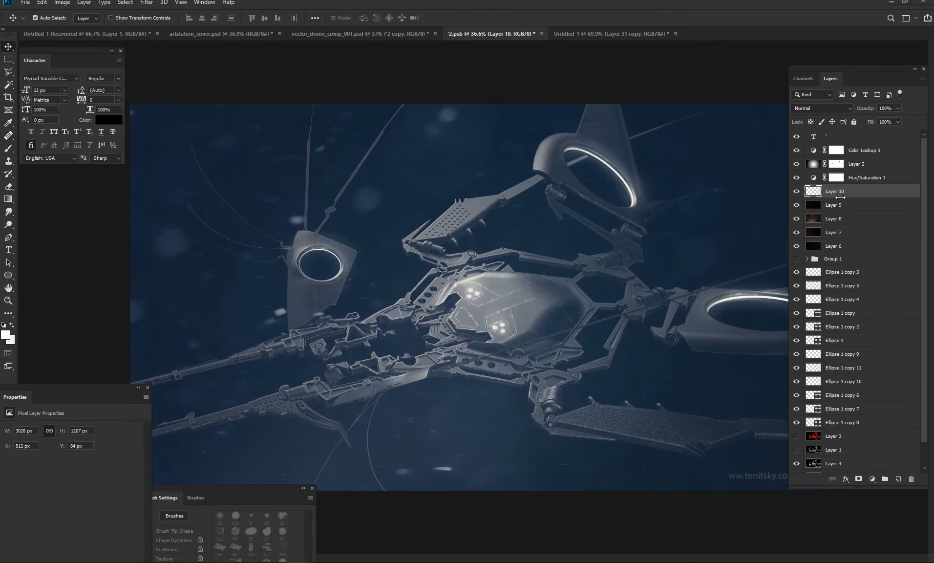
# Save '2.psb with its new particle layers and check the updated render in the composition
pyautogui.click(221, 33)
pyautogui.click(359, 33)
pyautogui.click(491, 33)
pyautogui.hotkey('ctrl', 's')
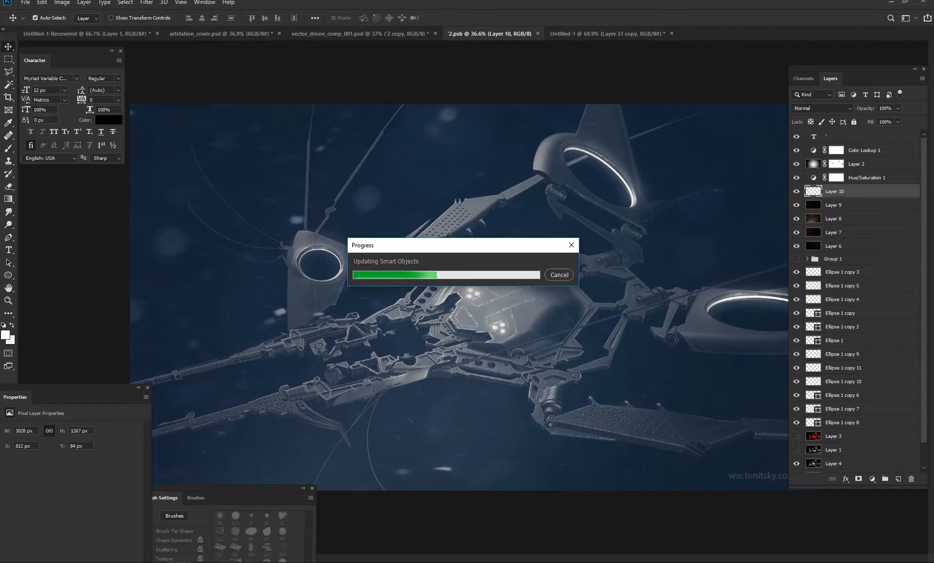
pyautogui.hotkey('ctrl', 'shift', 'Tab')
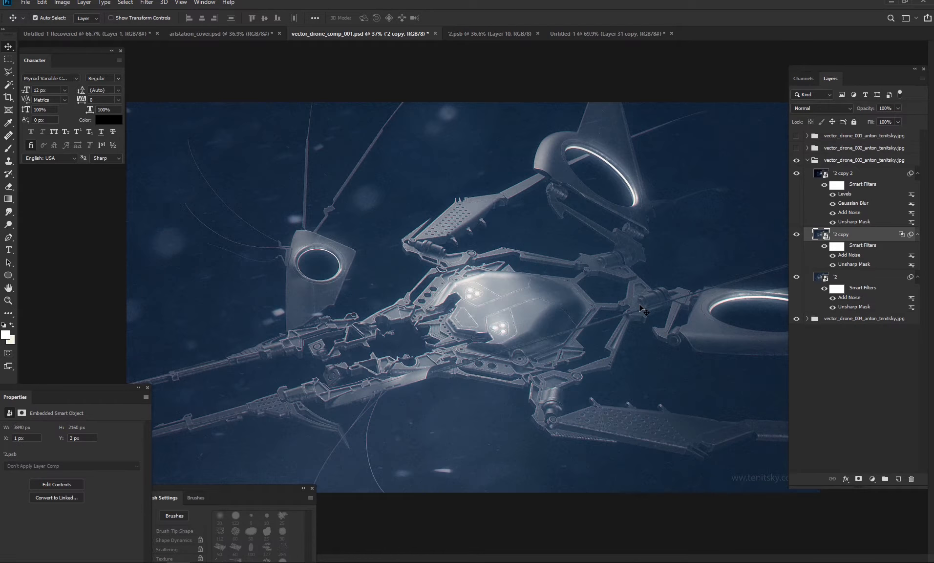
# Bring the blue Particles 075 photo from IrfanView into '2.psb above Hue/Saturation 1 and scale it to about 91%
pyautogui.hotkey('alt', 'Tab')
pyautogui.press('Right')
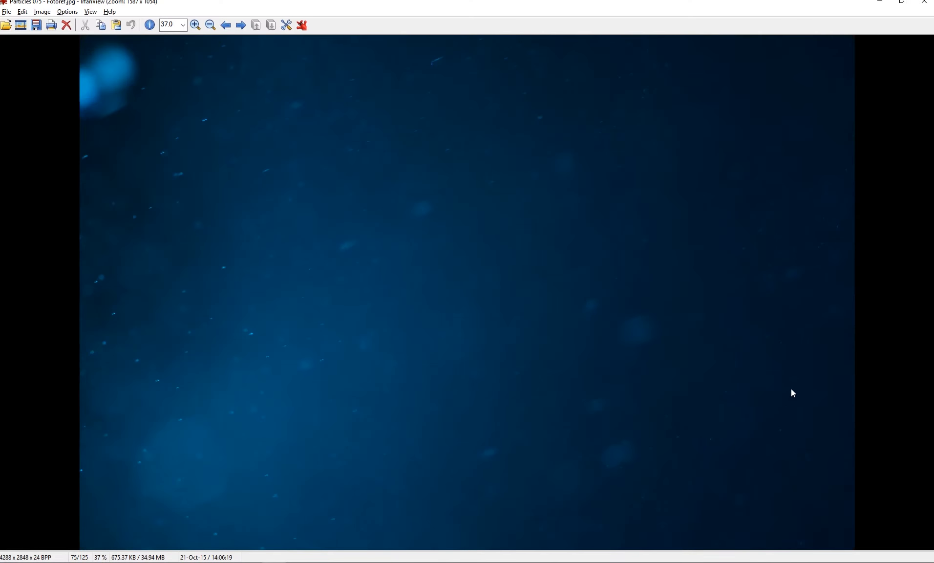
pyautogui.hotkey('alt', 'Tab')
pyautogui.hotkey('ctrl', 'v')
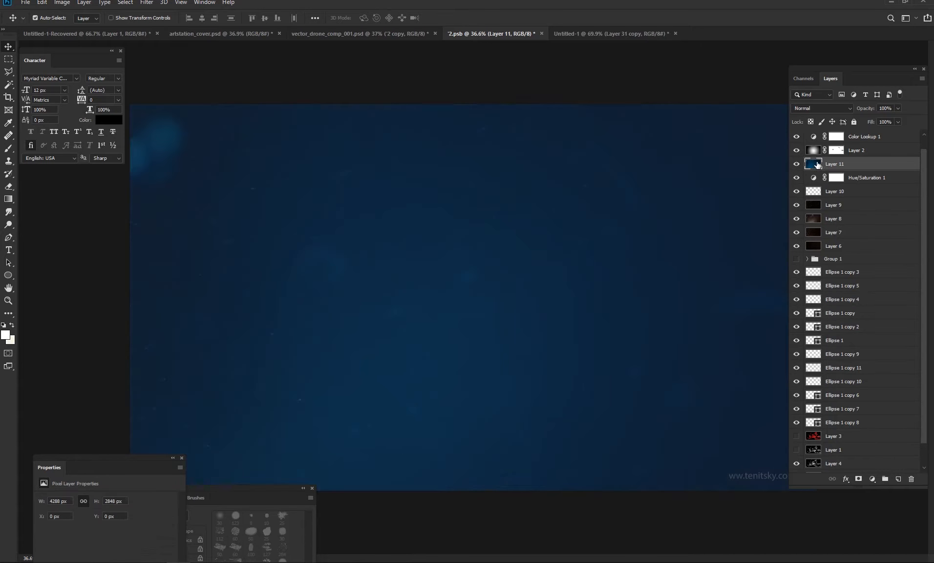
pyautogui.hotkey('ctrl', 't')
pyautogui.hotkey('ctrl', '-')
pyautogui.hotkey('ctrl', '-')
pyautogui.moveTo(666, 440); pyautogui.dragTo(628, 398)
pyautogui.press('Return')
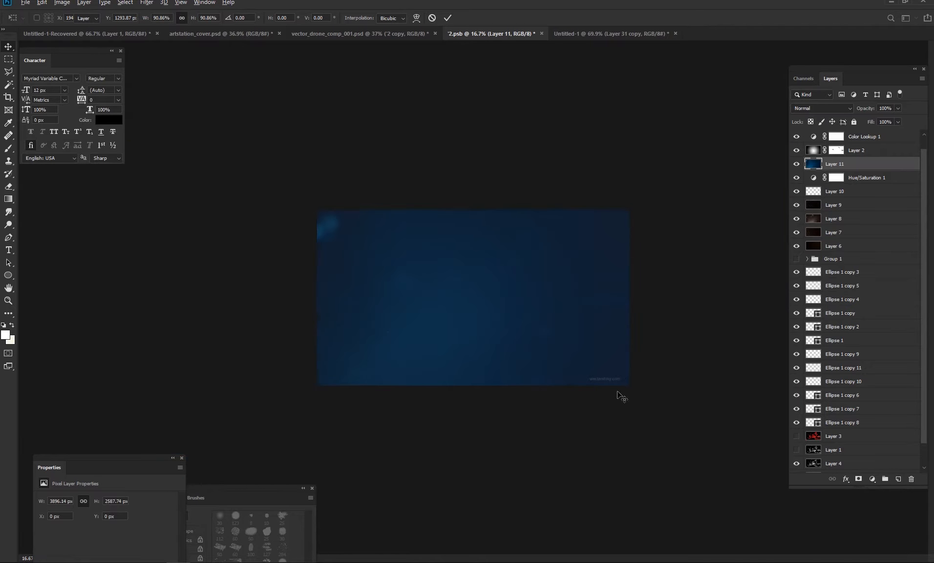
# Set the blue particle layer's blend mode to Screen and compare the image with it hidden and shown
pyautogui.hotkey('ctrl', '0')
pyautogui.click(802, 108)
pyautogui.click(807, 190)
pyautogui.click(691, 463)
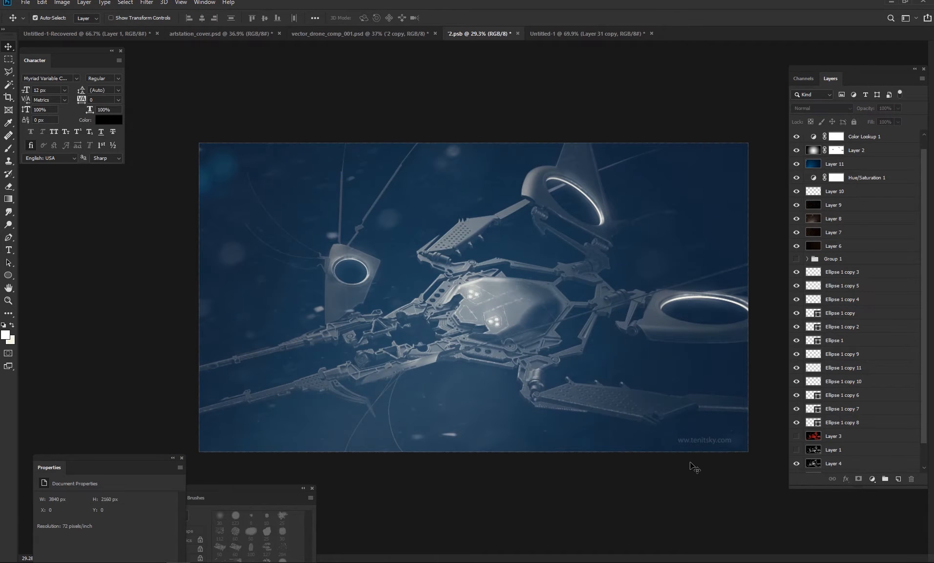
pyautogui.scroll(3, 698, 381)
pyautogui.click(796, 165)
pyautogui.click(796, 164)
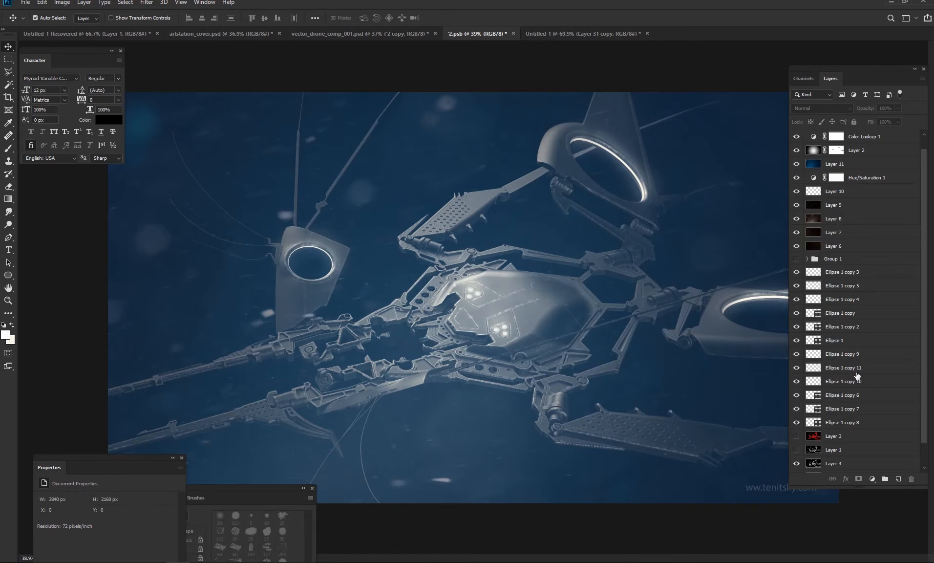
# Select Layer 4, compare the image with the Color Lookup 1 layer off and on, and save '2.psb
pyautogui.scroll(-2, 857, 377)
pyautogui.click(796, 440)
pyautogui.click(836, 438)
pyautogui.scroll(2, 855, 342)
pyautogui.click(796, 150)
pyautogui.click(796, 150)
pyautogui.hotkey('ctrl', 's')
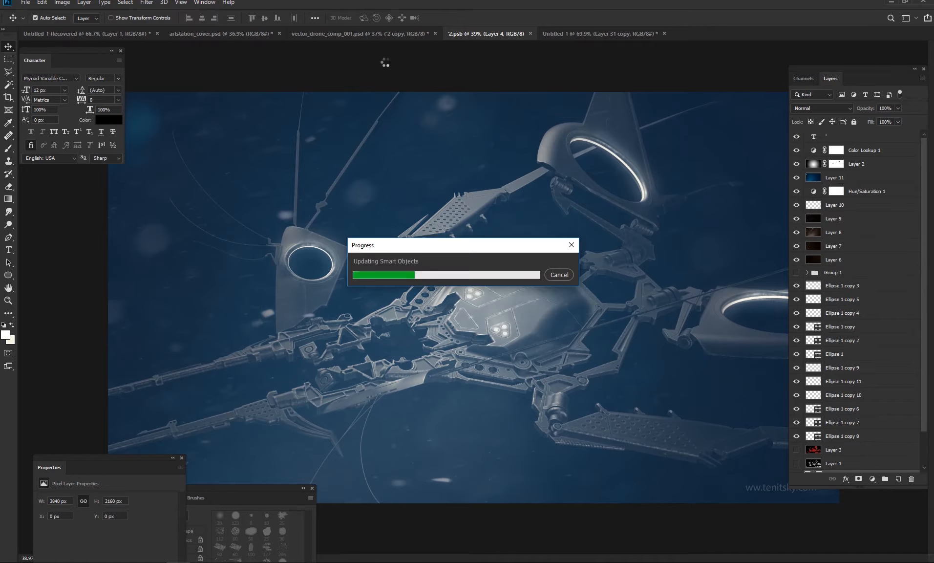
# Set the multiplied Layer 2 to 49% opacity, save '2.psb, and check the composition
pyautogui.click(873, 164)
pyautogui.moveTo(898, 108)
pyautogui.mouseDown()
pyautogui.moveTo(906, 120)
pyautogui.moveTo(896, 123)
pyautogui.mouseUp()
pyautogui.hotkey('ctrl', 's')
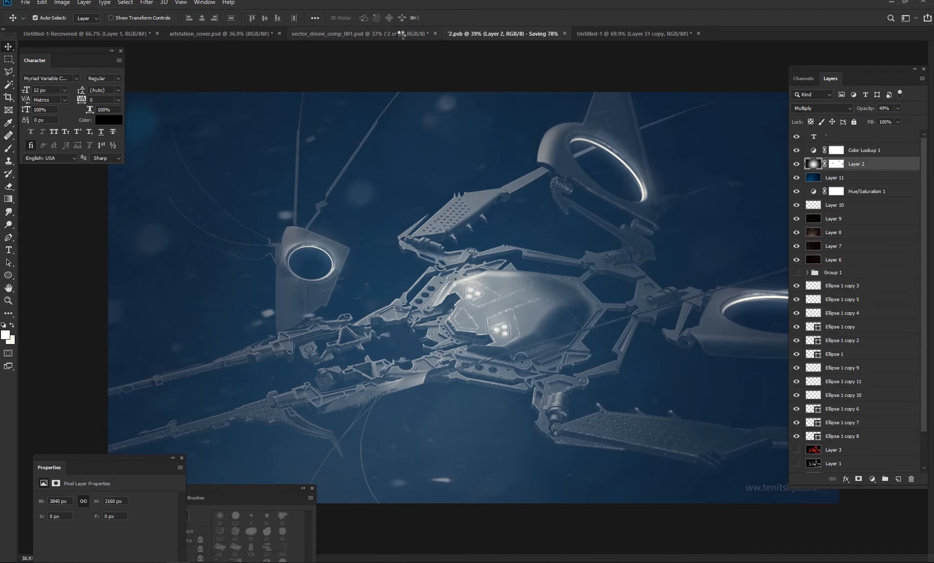
pyautogui.click(376, 34)
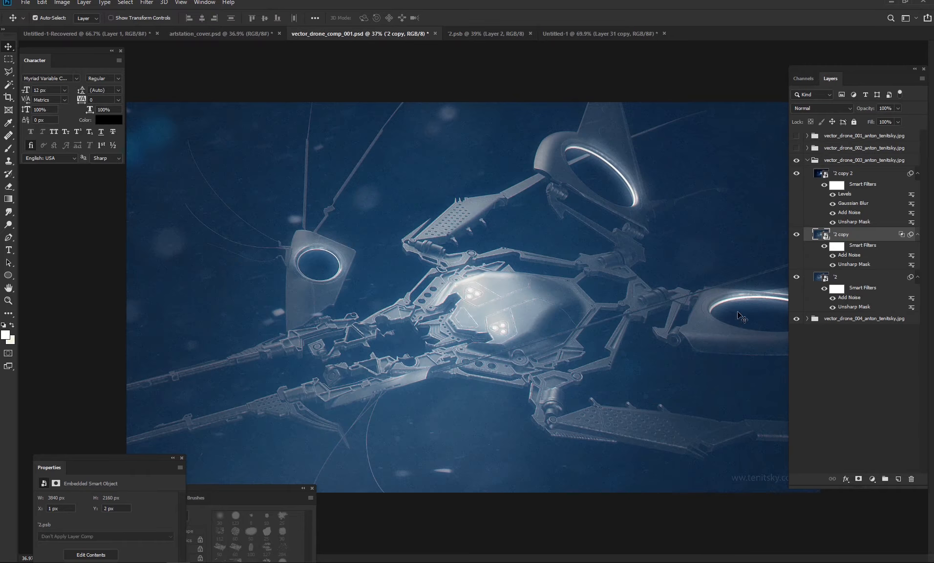
# Collapse the vector_drone_003 group, hide the blue Layer 11 in '2.psb, save it, and return to the composition
pyautogui.click(814, 160)
pyautogui.click(807, 161)
pyautogui.click(564, 34)
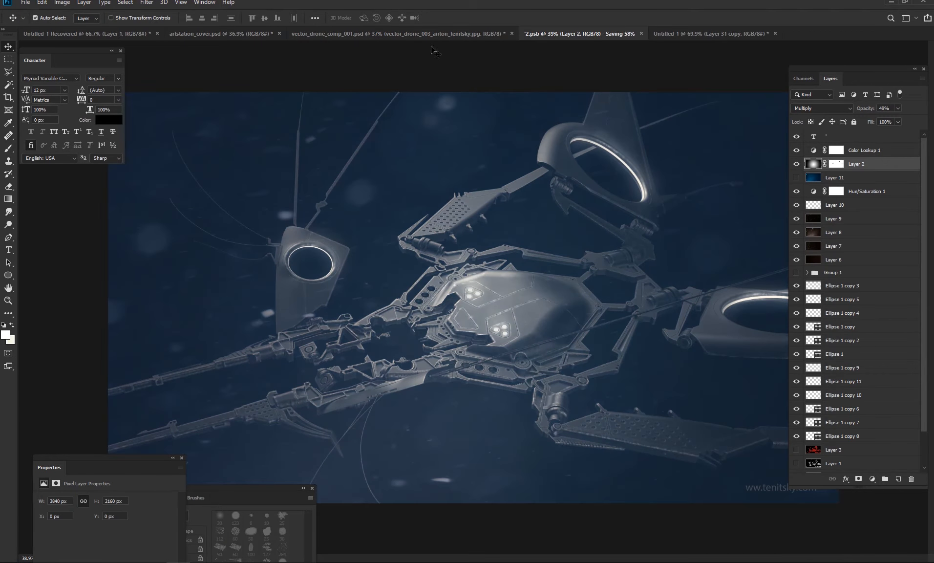
pyautogui.click(402, 34)
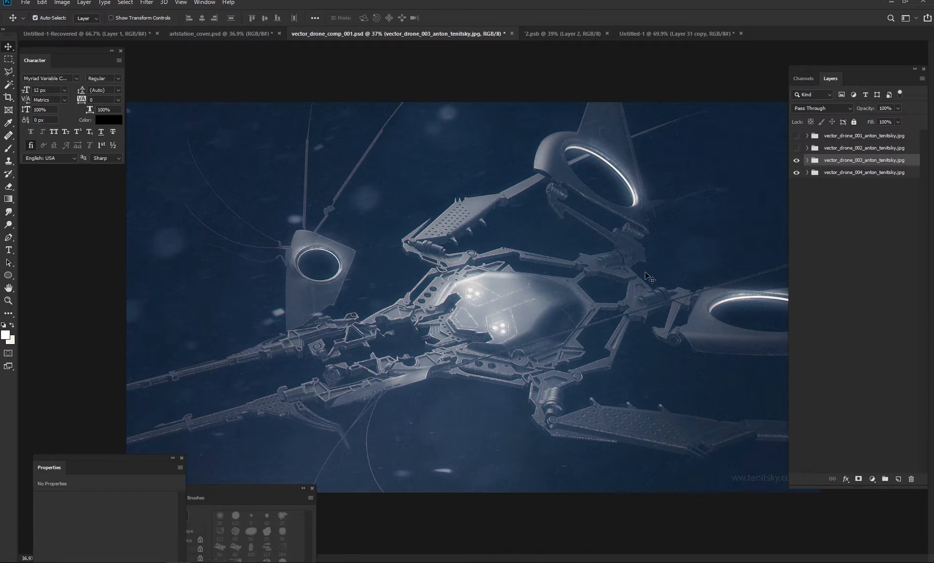
# Show the vector_drone_001 group in the composition and open the contents of its smart object
pyautogui.click(806, 201)
pyautogui.click(796, 148)
pyautogui.click(797, 148)
pyautogui.click(797, 136)
pyautogui.click(747, 200)
pyautogui.click(824, 212)
pyautogui.doubleClick(824, 212)
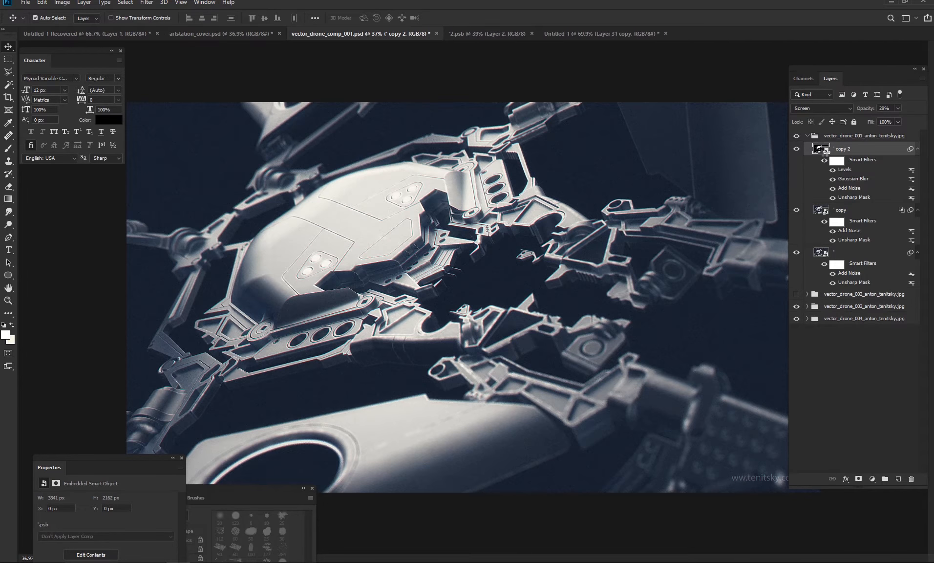
# Copy the blue particle photo from IrfanView into the drone 001 contents below Layer 3 and set its blend mode to Screen
pyautogui.hotkey('alt', 'Tab')
pyautogui.hotkey('ctrl', 'c')
pyautogui.hotkey('alt', 'Tab')
pyautogui.hotkey('ctrl', 'v')
pyautogui.click(822, 108)
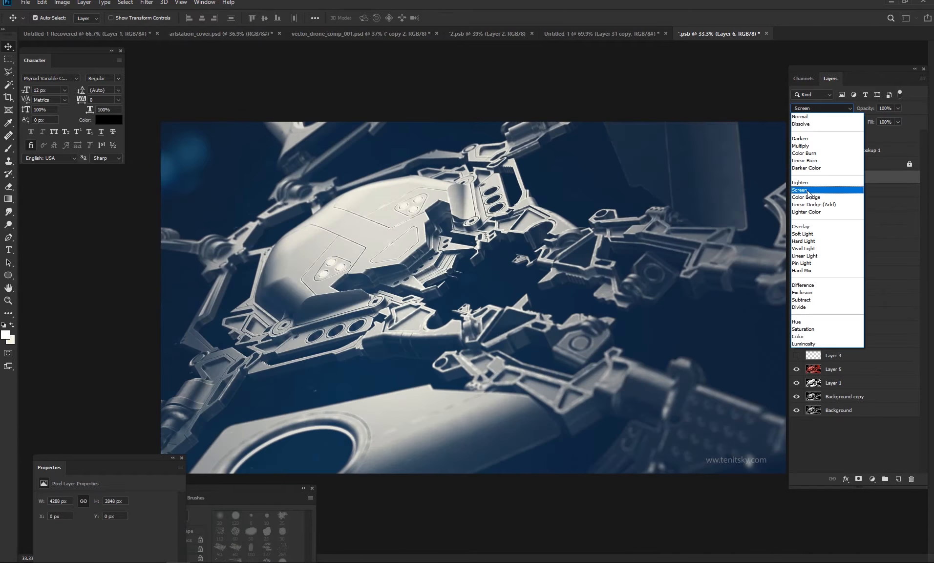
pyautogui.click(806, 190)
pyautogui.click(797, 165)
pyautogui.click(797, 162)
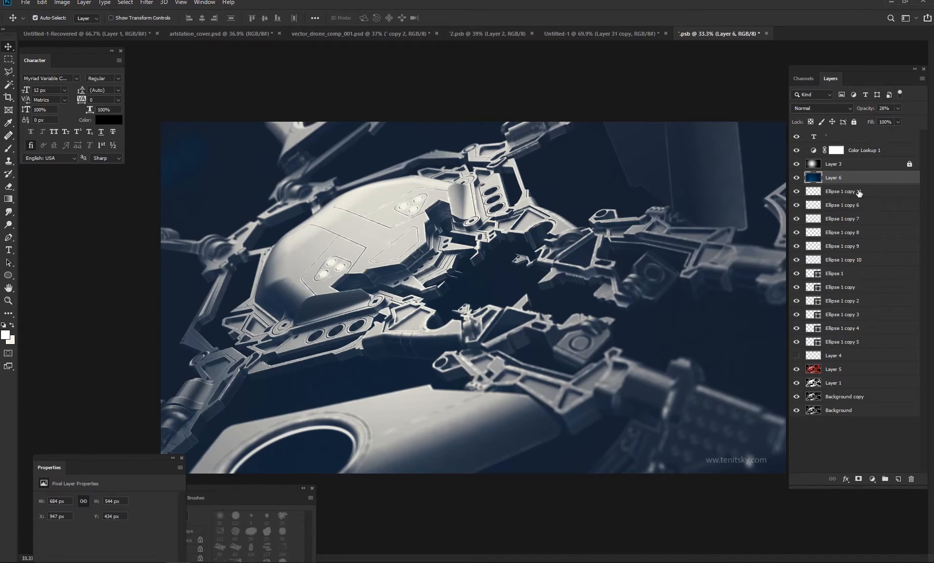
# Paste another particle photo above Ellipse 1 copy 11, set it to Screen, hide it, and browse for a further photo
pyautogui.click(859, 192)
pyautogui.hotkey('ctrl', 'v')
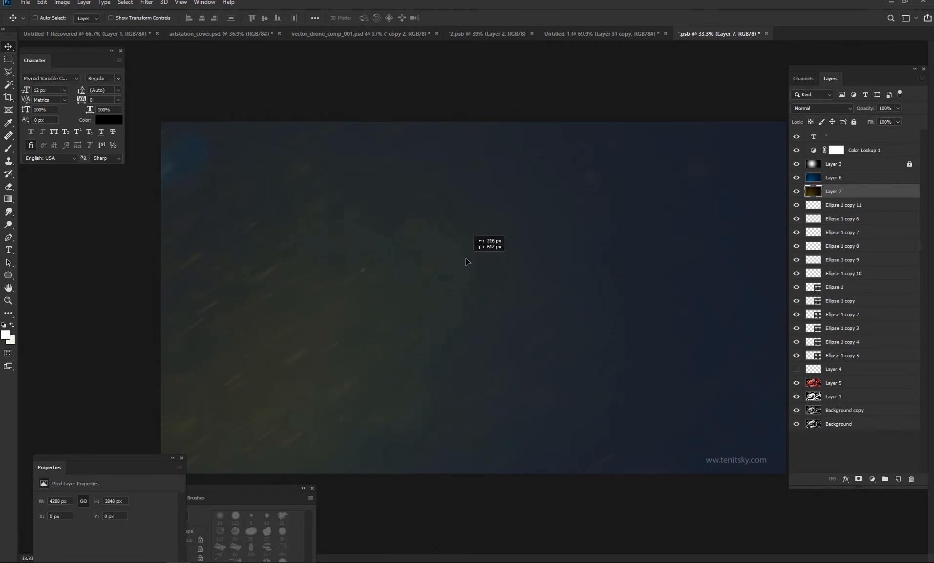
pyautogui.click(822, 108)
pyautogui.click(806, 190)
pyautogui.click(796, 191)
pyautogui.hotkey('alt', 'Tab')
pyautogui.scroll(-4, 622, 255)
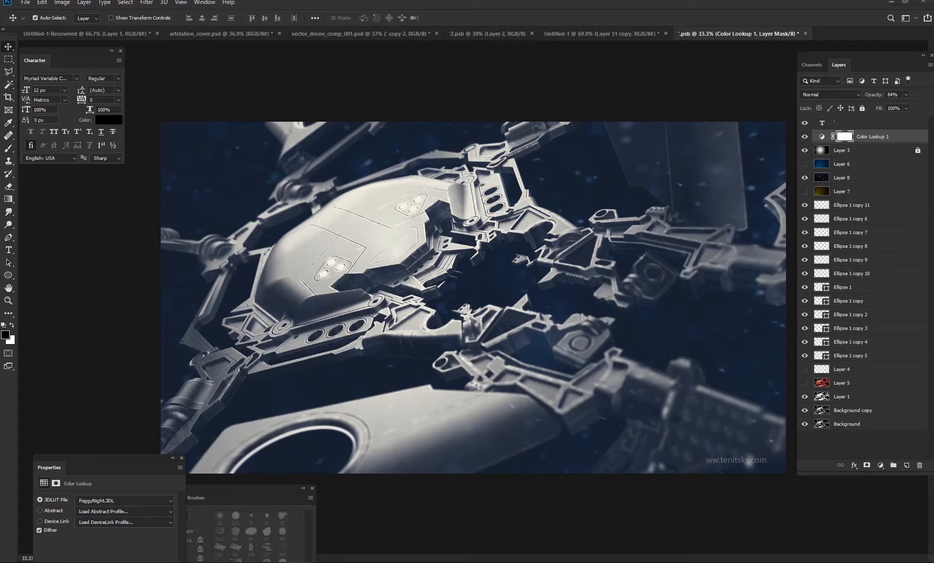
# Add a colorizing Hue/Saturation adjustment with hue 215 and saturation 25 directly below Layer 6
pyautogui.click(880, 465)
pyautogui.click(884, 367)
pyautogui.moveTo(110, 381); pyautogui.dragTo(110, 378)
pyautogui.moveTo(105, 458); pyautogui.dragTo(96, 225)
pyautogui.moveTo(874, 138); pyautogui.dragTo(838, 187)
pyautogui.moveTo(97, 304)
pyautogui.mouseDown()
pyautogui.moveTo(115, 304)
pyautogui.moveTo(108, 306)
pyautogui.mouseUp()
pyautogui.click(80, 355)
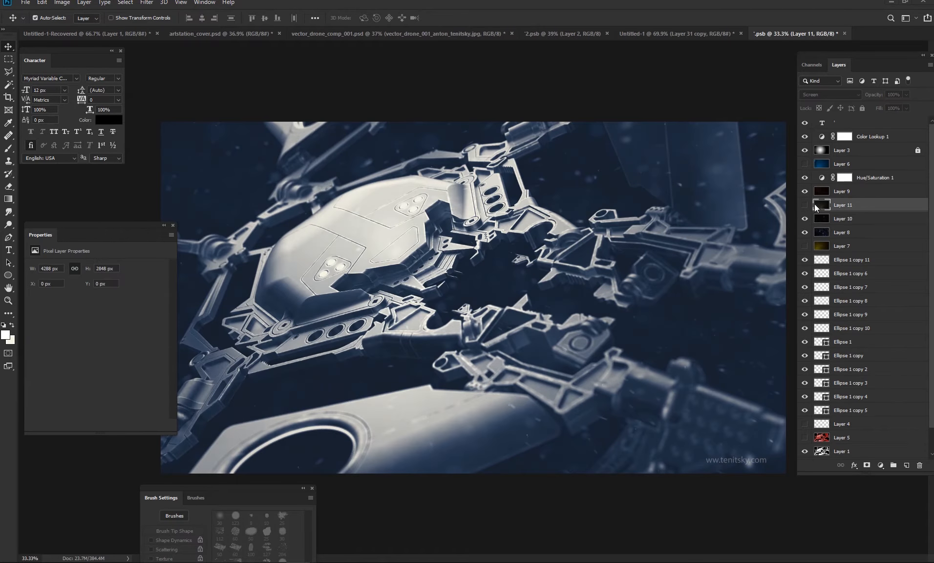
# Compare the drone 001 image with Layer 11 and Layer 6 shown and hidden
pyautogui.click(805, 206)
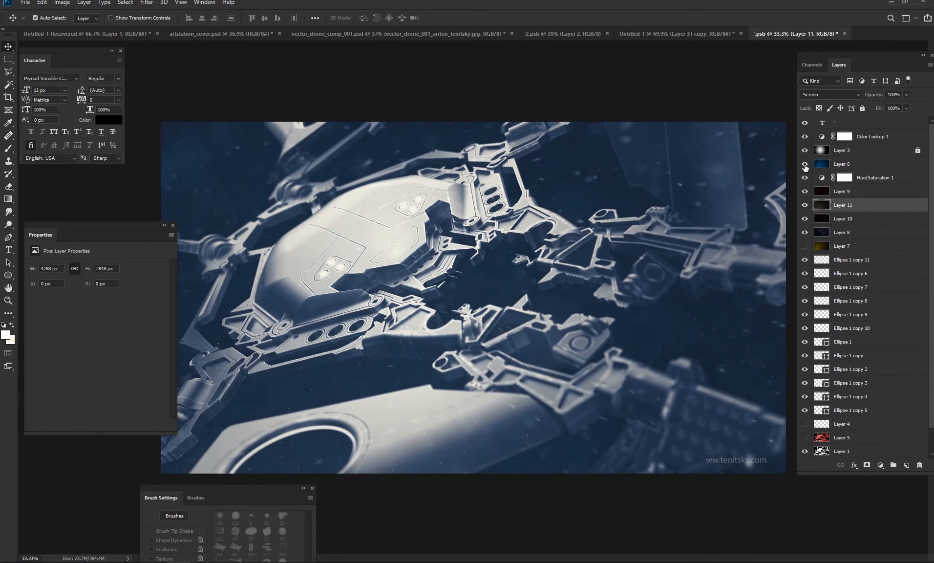
pyautogui.click(805, 206)
pyautogui.moveTo(823, 177); pyautogui.dragTo(868, 177)
pyautogui.click(805, 163)
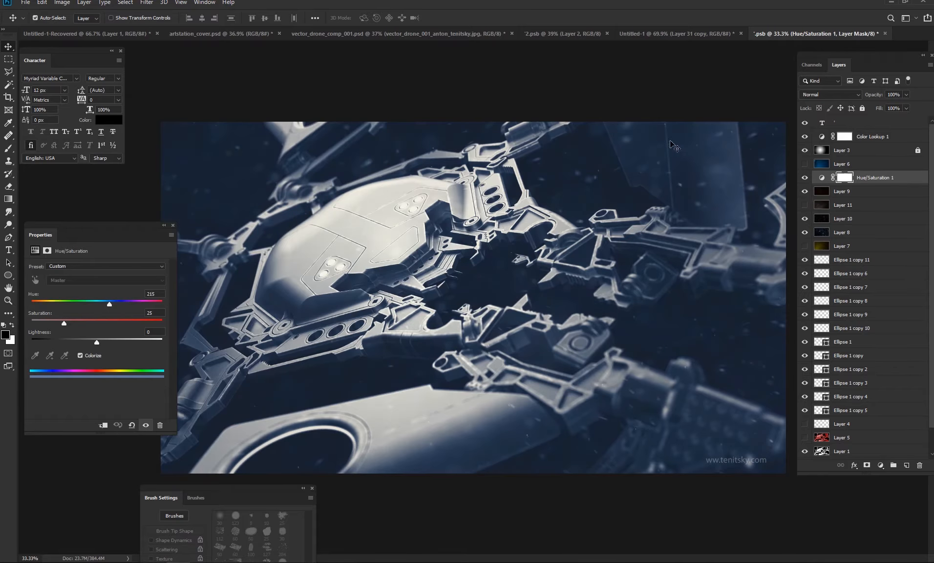
# Save and close the drone 001 smart object contents
pyautogui.click(662, 38)
pyautogui.click(538, 37)
pyautogui.click(681, 36)
pyautogui.click(774, 36)
pyautogui.hotkey('ctrl', 's')
pyautogui.hotkey('ctrl', 'w')
# Hide the vector_drone_001 group, show the vector_drone_002 group, and open the contents of its '1 copy smart object
pyautogui.moveTo(805, 122); pyautogui.dragTo(804, 136)
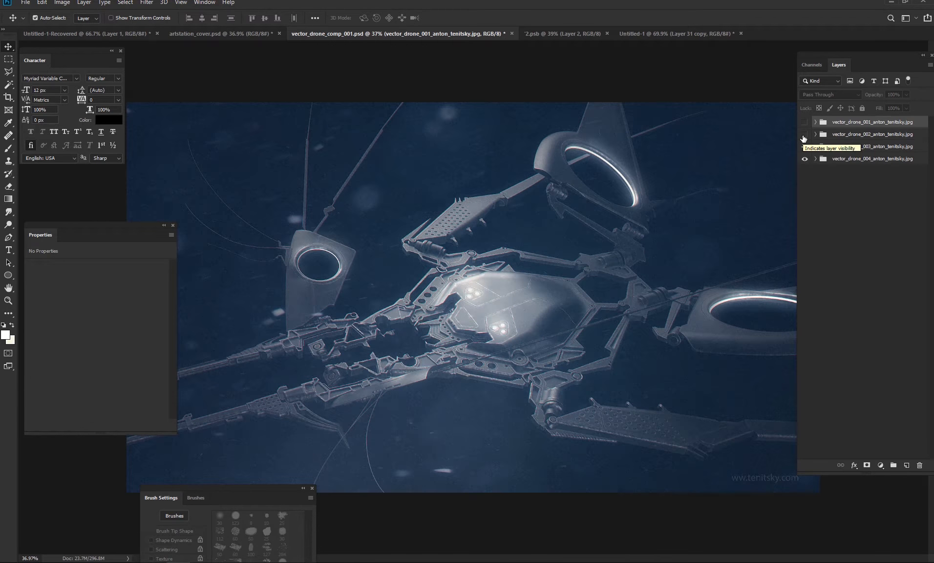
pyautogui.click(805, 123)
pyautogui.click(806, 123)
pyautogui.click(805, 136)
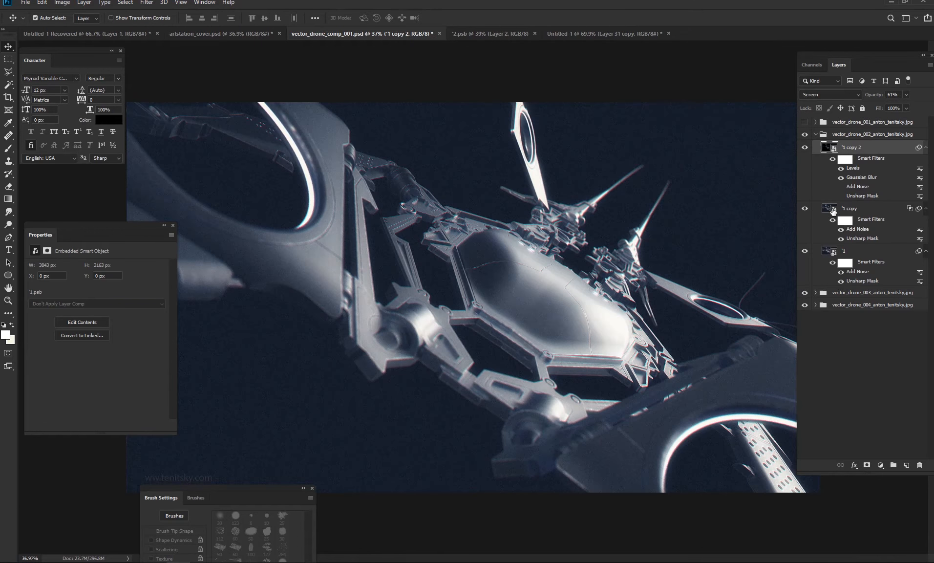
pyautogui.doubleClick(833, 210)
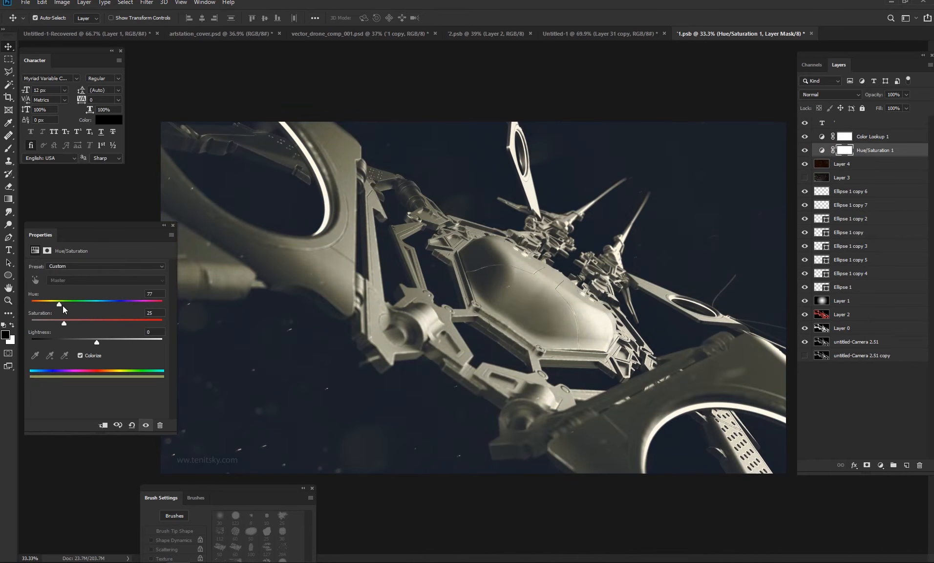
# Set the colorizing Hue/Saturation 1 hue to 214 and move it and Layer 4 above Color Lookup 1
pyautogui.moveTo(63, 304); pyautogui.dragTo(110, 316)
pyautogui.moveTo(841, 165); pyautogui.dragTo(841, 130)
pyautogui.click(870, 165)
pyautogui.moveTo(870, 167); pyautogui.dragTo(868, 138)
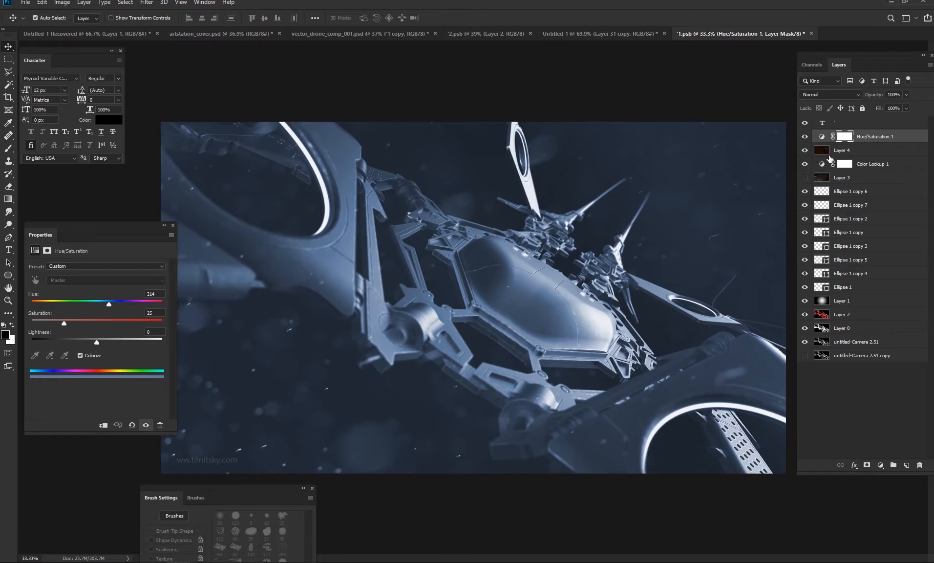
pyautogui.moveTo(829, 155)
pyautogui.mouseDown()
pyautogui.moveTo(822, 179)
pyautogui.moveTo(830, 145)
pyautogui.mouseUp()
pyautogui.moveTo(907, 94); pyautogui.dragTo(893, 104)
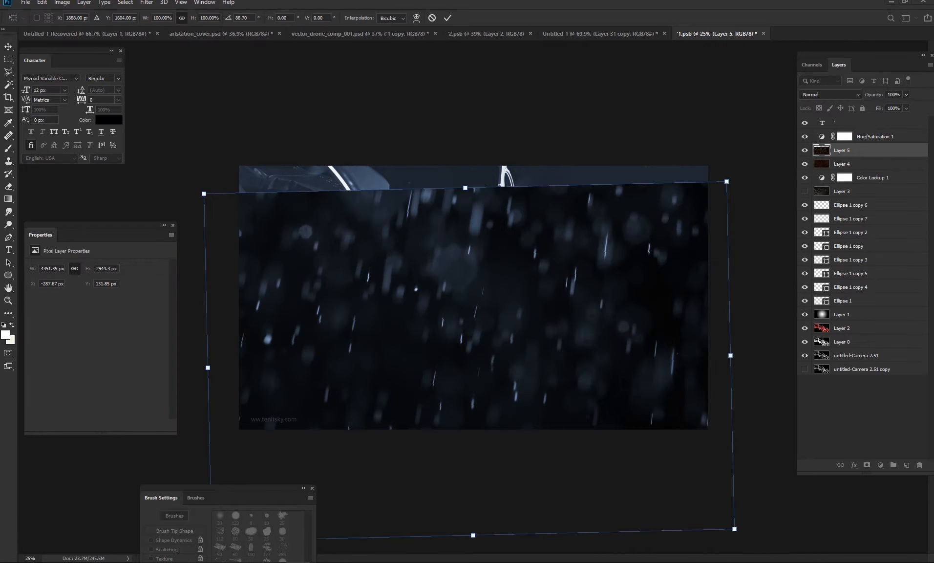
# Try to reposition and rotate the pasted particle photo on Layer 5, and undo the transform
pyautogui.moveTo(629, 371); pyautogui.dragTo(644, 337)
pyautogui.moveTo(218, 162); pyautogui.dragTo(489, 199)
pyautogui.press('Return')
pyautogui.hotkey('ctrl', 'z')
pyautogui.hotkey('ctrl', 't')
pyautogui.moveTo(699, 332); pyautogui.dragTo(315, 216)
pyautogui.moveTo(377, 235); pyautogui.dragTo(221, 83)
pyautogui.moveTo(538, 274); pyautogui.dragTo(547, 289)
pyautogui.moveTo(783, 352); pyautogui.dragTo(374, 379)
pyautogui.moveTo(618, 255); pyautogui.dragTo(637, 246)
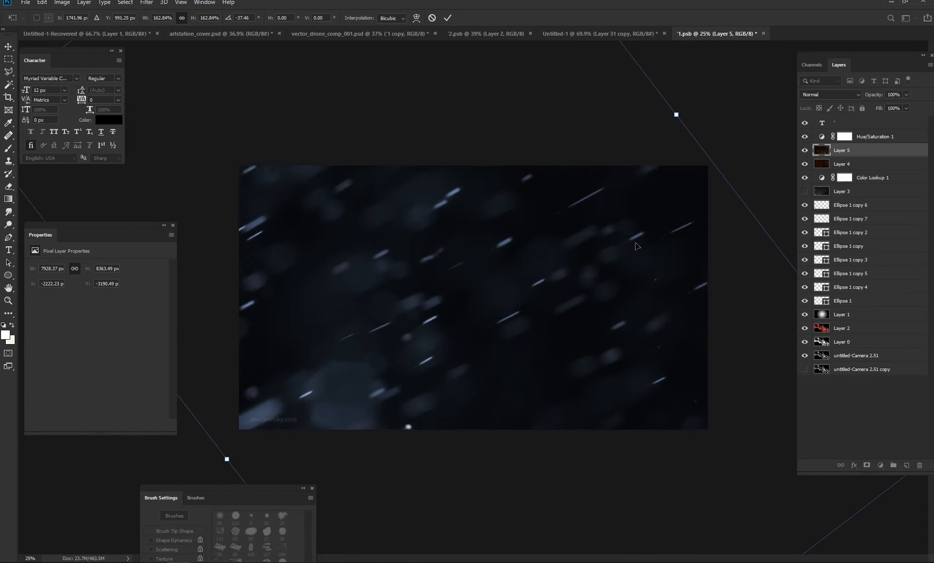
pyautogui.press('Escape')
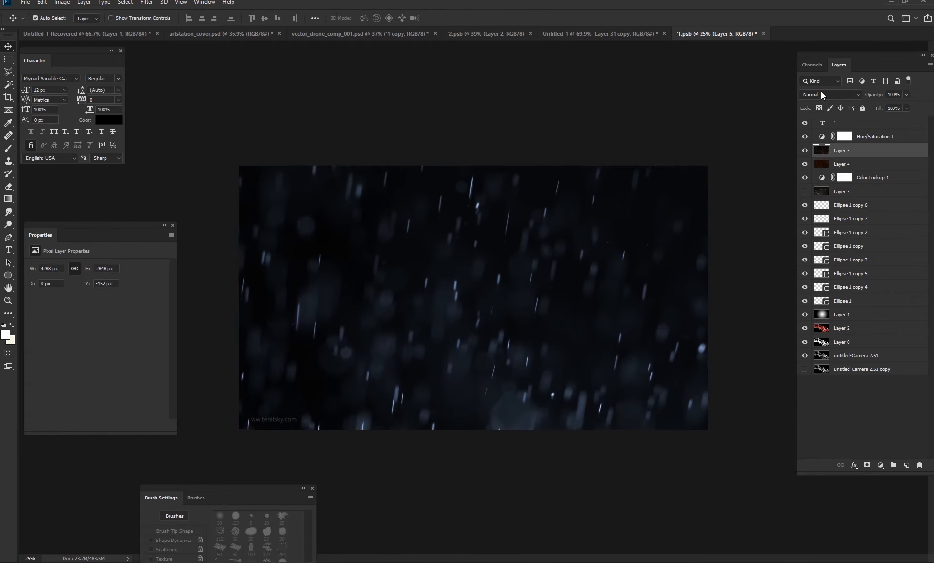
# Set Layer 5's blend mode to Screen and hide the layer
pyautogui.click(822, 95)
pyautogui.click(833, 174)
pyautogui.click(805, 150)
# Enlarge the particle photo on Layer 4 to about 6078 x 4043 px and reposition it over the drone
pyautogui.click(855, 163)
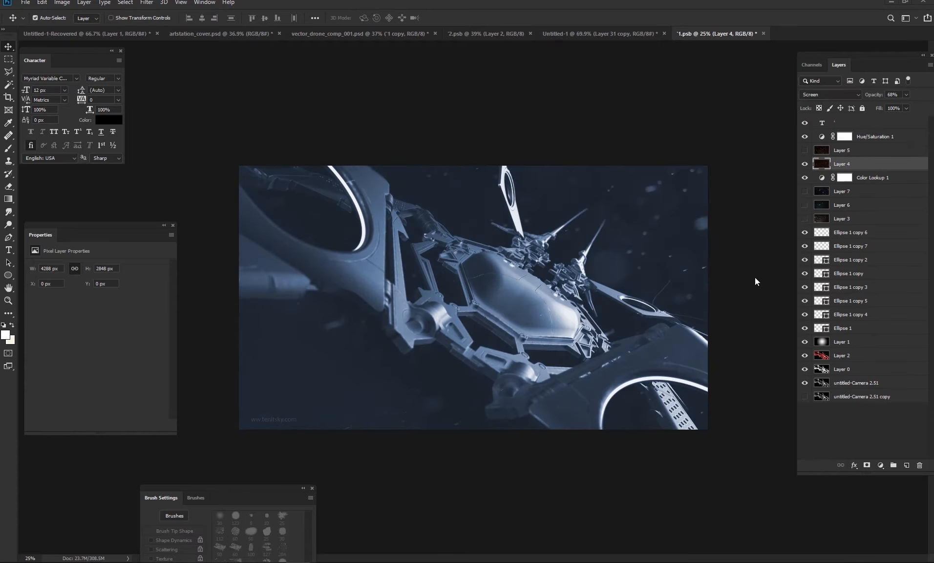
pyautogui.hotkey('ctrl', 't')
pyautogui.moveTo(761, 162); pyautogui.dragTo(761, 69)
pyautogui.hotkey('ctrl', '-')
pyautogui.moveTo(619, 184); pyautogui.dragTo(564, 196)
pyautogui.moveTo(356, 405); pyautogui.dragTo(258, 478)
pyautogui.moveTo(390, 356); pyautogui.dragTo(414, 326)
pyautogui.moveTo(578, 229); pyautogui.dragTo(571, 234)
pyautogui.moveTo(593, 348); pyautogui.dragTo(607, 340)
pyautogui.press('Return')
pyautogui.scroll(9, 606, 340)
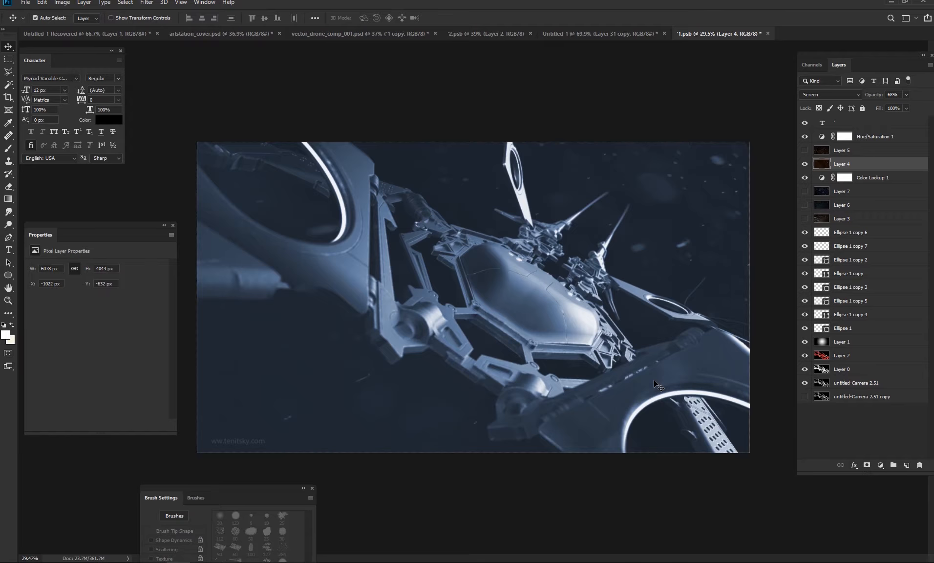
# Show Layer 7 instead of Layer 4 and try a Radial Blur with the Zoom method on it
pyautogui.click(805, 192)
pyautogui.click(826, 194)
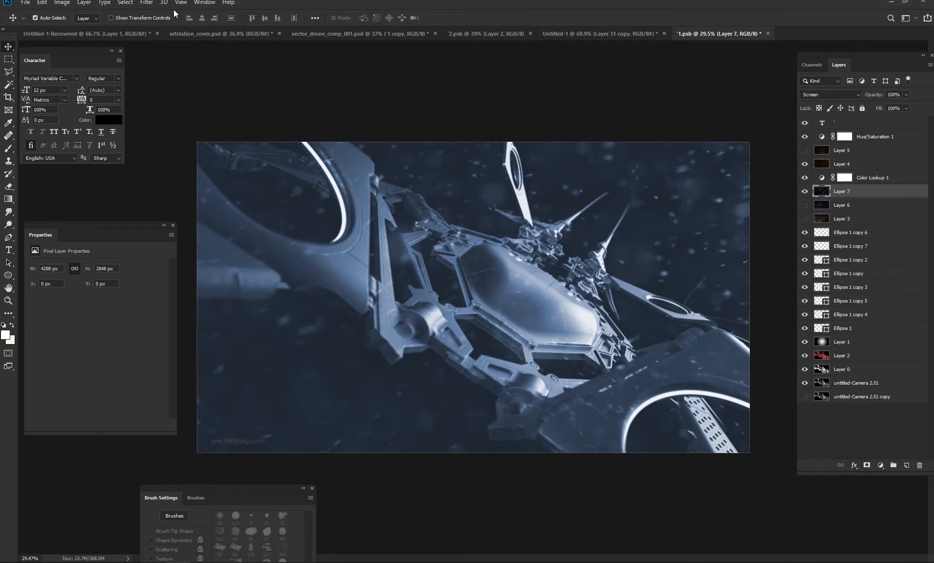
pyautogui.click(147, 2)
pyautogui.moveTo(191, 112)
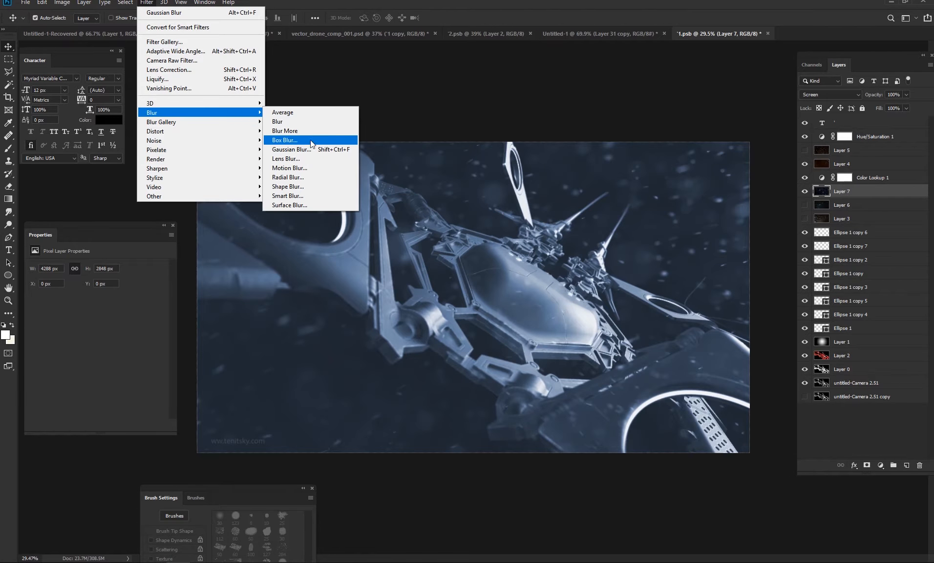
pyautogui.click(305, 177)
pyautogui.click(287, 182)
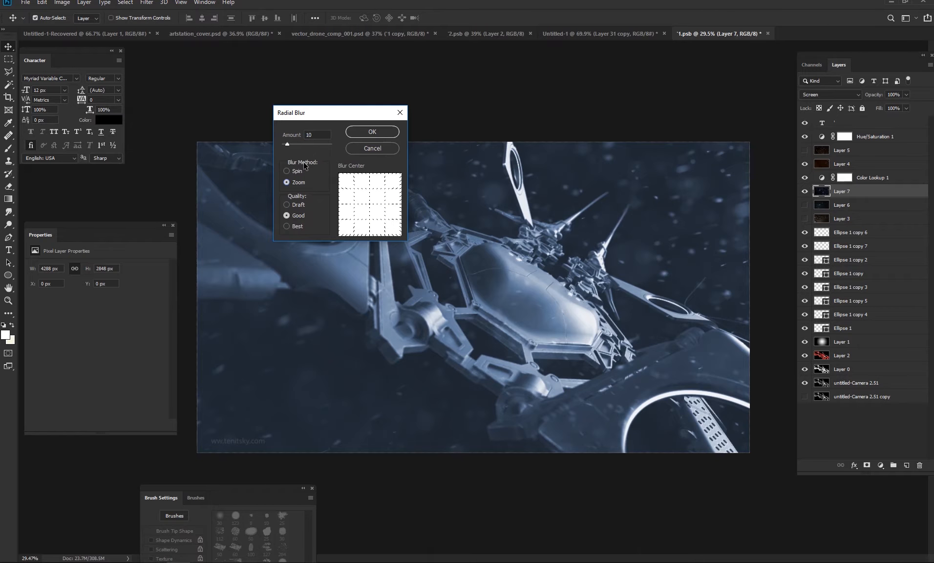
pyautogui.click(384, 138)
pyautogui.click(804, 164)
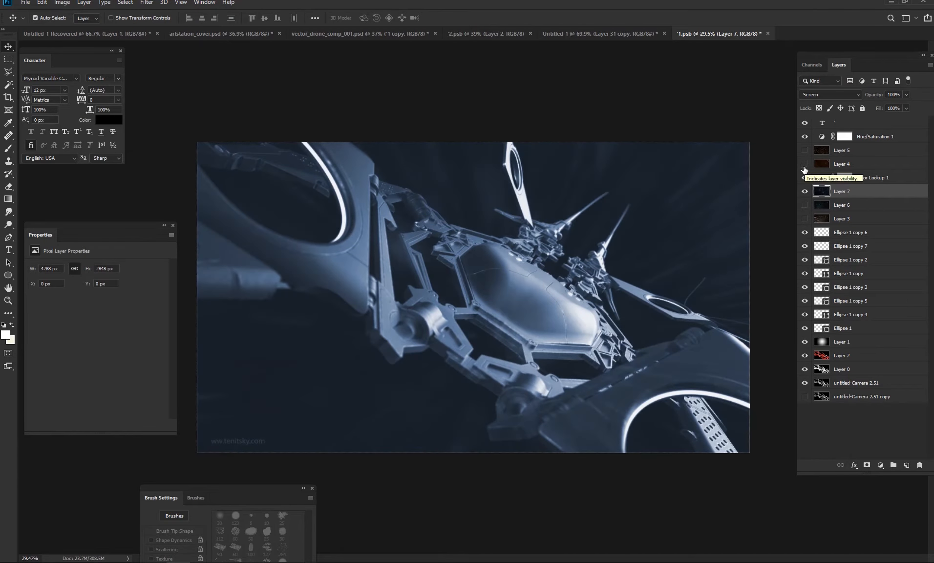
pyautogui.click(147, 3)
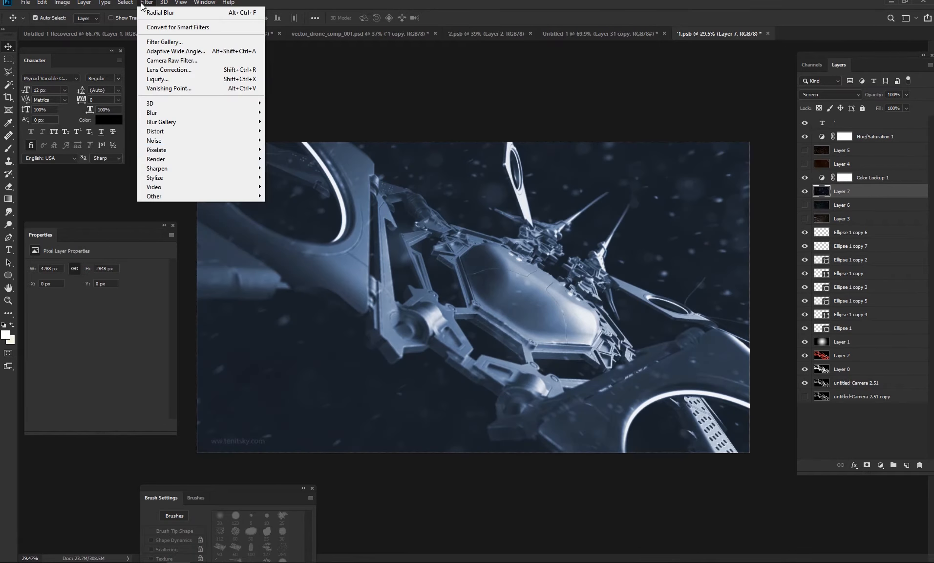
pyautogui.moveTo(262, 117)
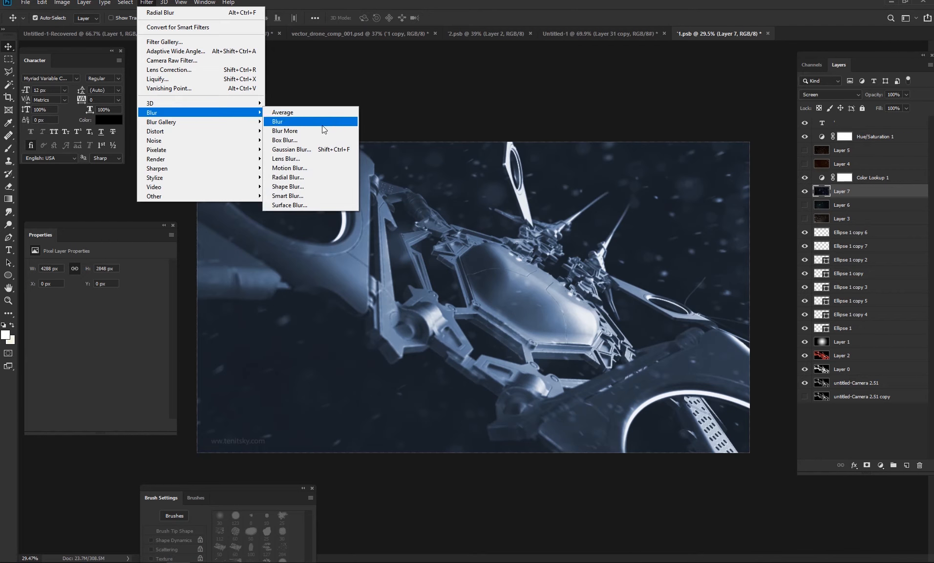
pyautogui.click(293, 167)
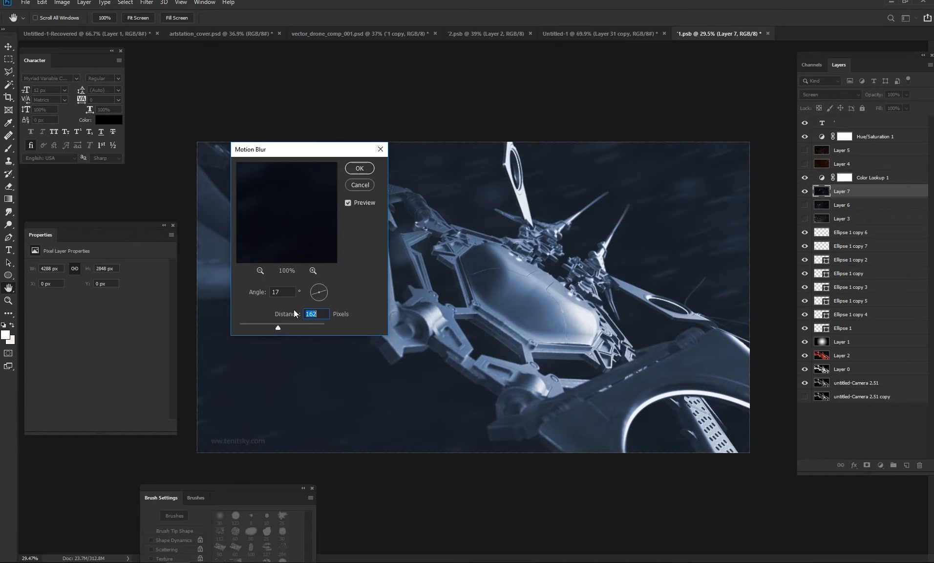
pyautogui.press('Escape')
# Distort Layer 7 with Polar Coordinates, Rectangular to Polar, and move it to about X 522 px, Y -871 px
pyautogui.click(164, 2)
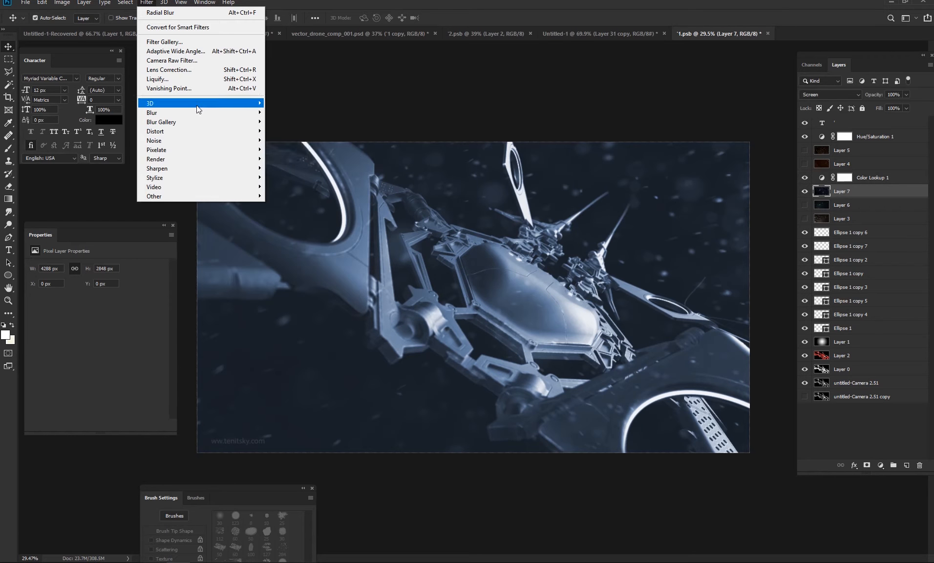
pyautogui.moveTo(200, 113)
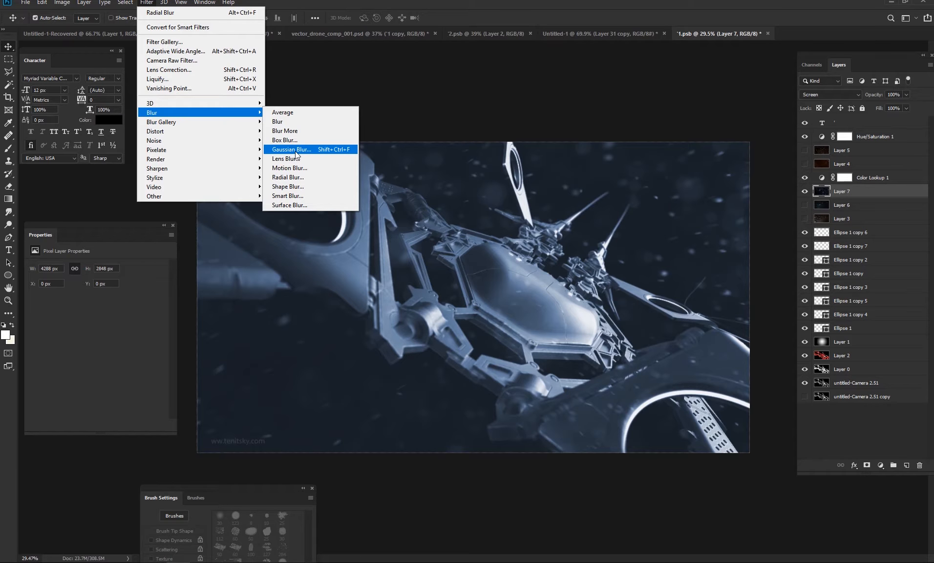
pyautogui.moveTo(232, 130)
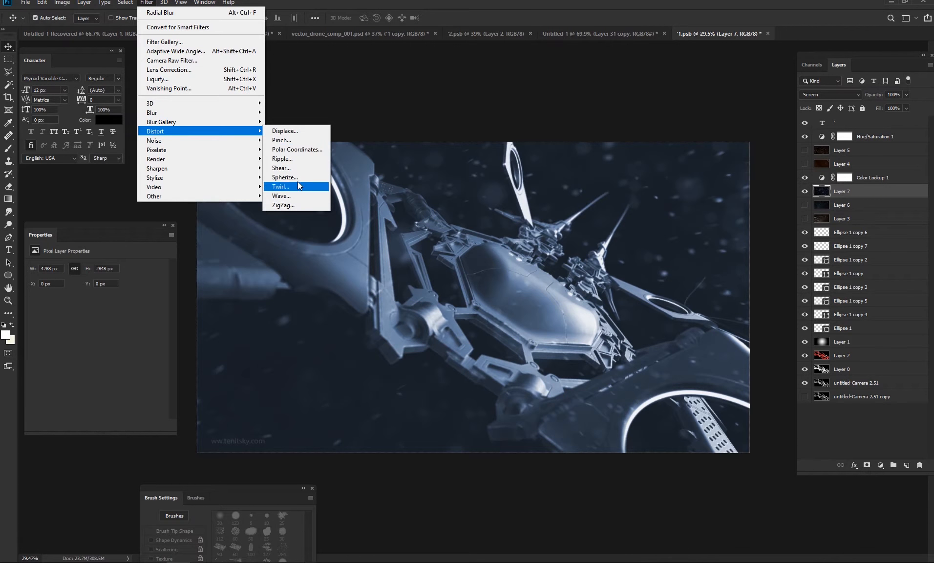
pyautogui.click(296, 149)
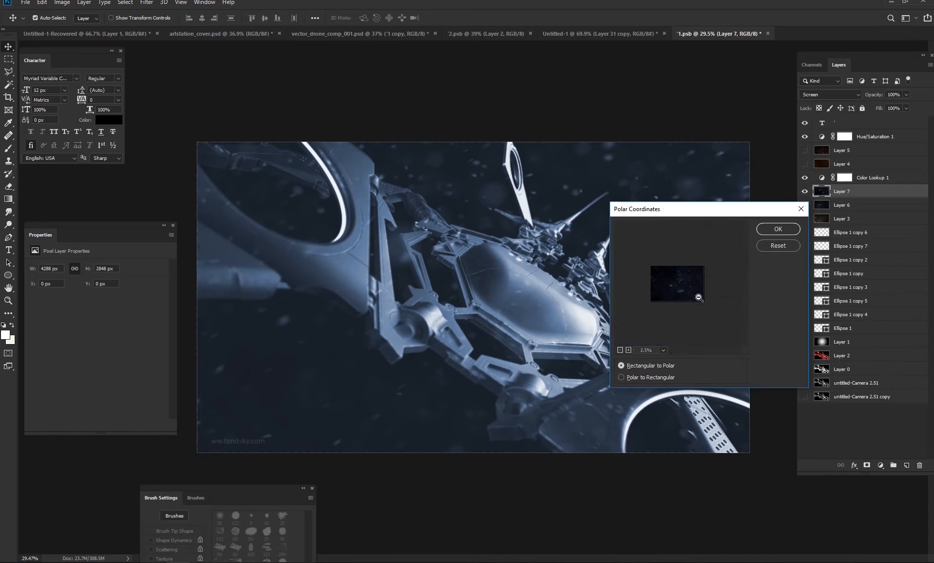
pyautogui.click(788, 232)
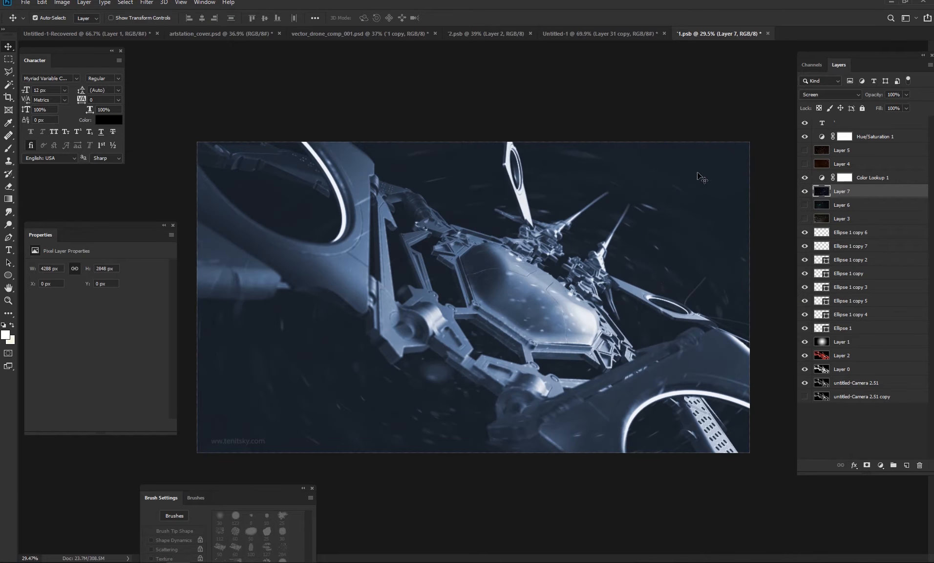
pyautogui.moveTo(661, 283)
pyautogui.mouseDown()
pyautogui.moveTo(684, 240)
pyautogui.moveTo(680, 205)
pyautogui.mouseUp()
# Try a Zoom-method Radial Blur on the repositioned Layer 7
pyautogui.click(149, 4)
pyautogui.click(148, 4)
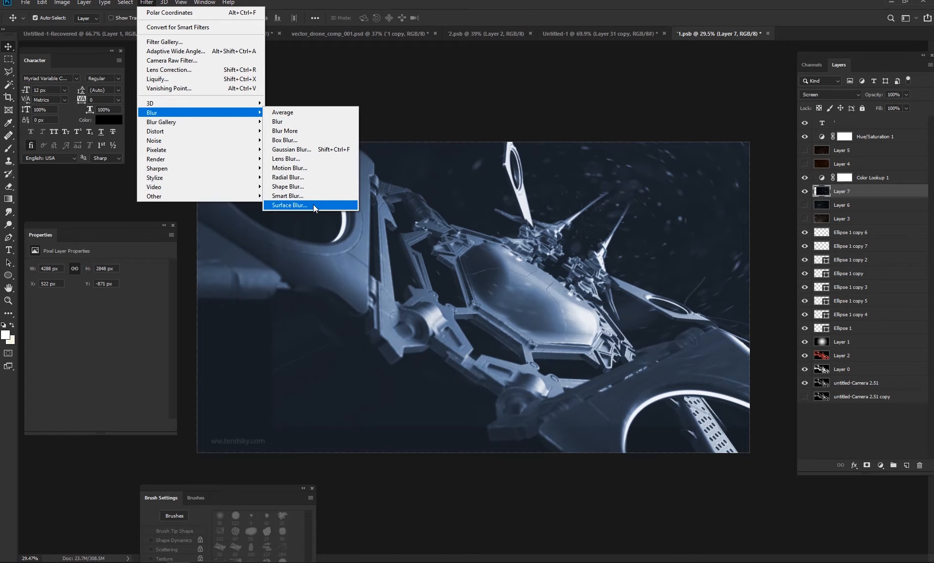
pyautogui.click(311, 177)
pyautogui.click(367, 133)
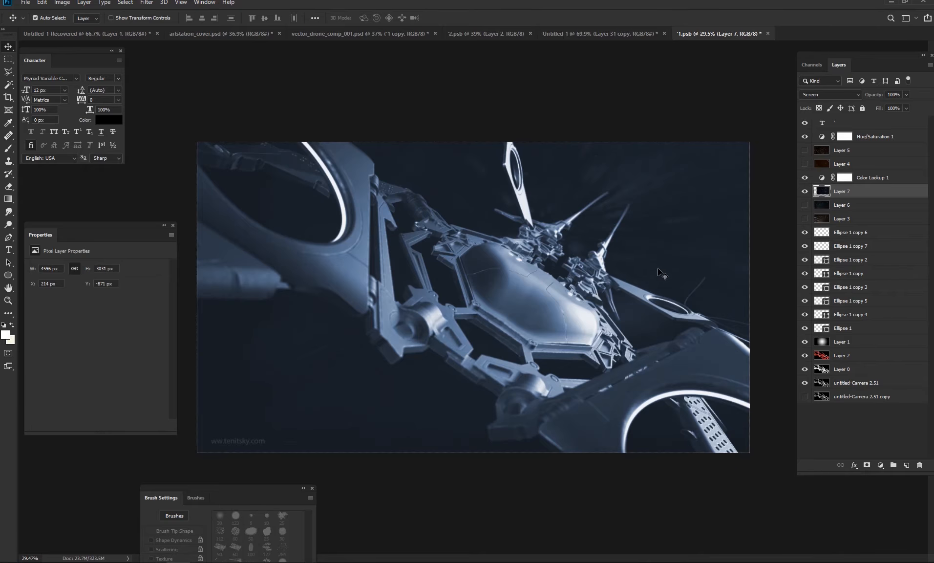
# Apply a Zoom-method Radial Blur to Layer 7 and shift the blurred particles closer to the drone
pyautogui.click(146, 2)
pyautogui.click(311, 177)
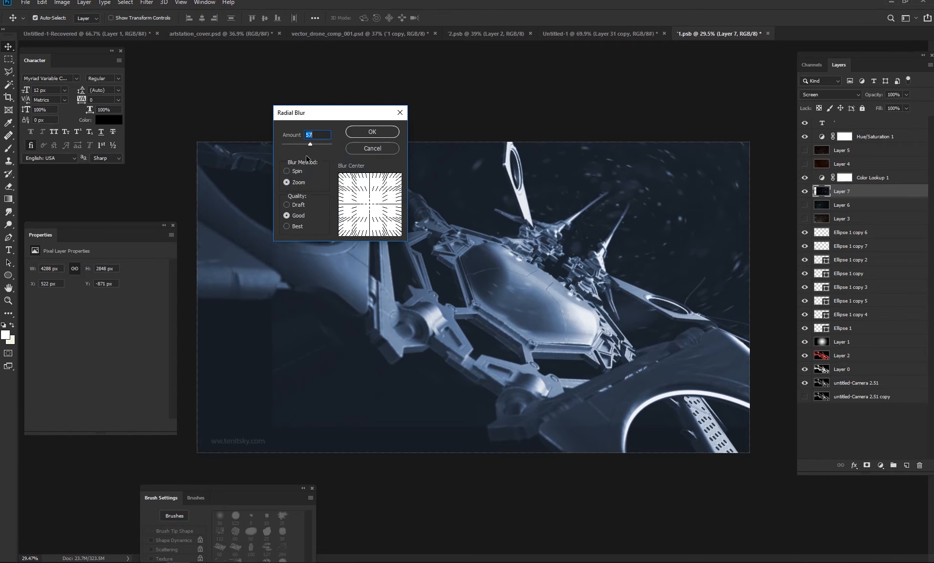
pyautogui.click(357, 134)
pyautogui.moveTo(699, 218); pyautogui.dragTo(655, 245)
# Enlarge Layer 7's blurred particles to about 6076 x 3490 px and position them over the upper part of the drone
pyautogui.hotkey('ctrl', 't')
pyautogui.moveTo(613, 425); pyautogui.dragTo(492, 506)
pyautogui.moveTo(646, 238); pyautogui.dragTo(692, 185)
pyautogui.press('Return')
pyautogui.scroll(4, 601, 379)
pyautogui.scroll(-6, 601, 378)
pyautogui.click(805, 192)
pyautogui.click(805, 191)
pyautogui.moveTo(682, 242); pyautogui.dragTo(699, 242)
pyautogui.press('e')
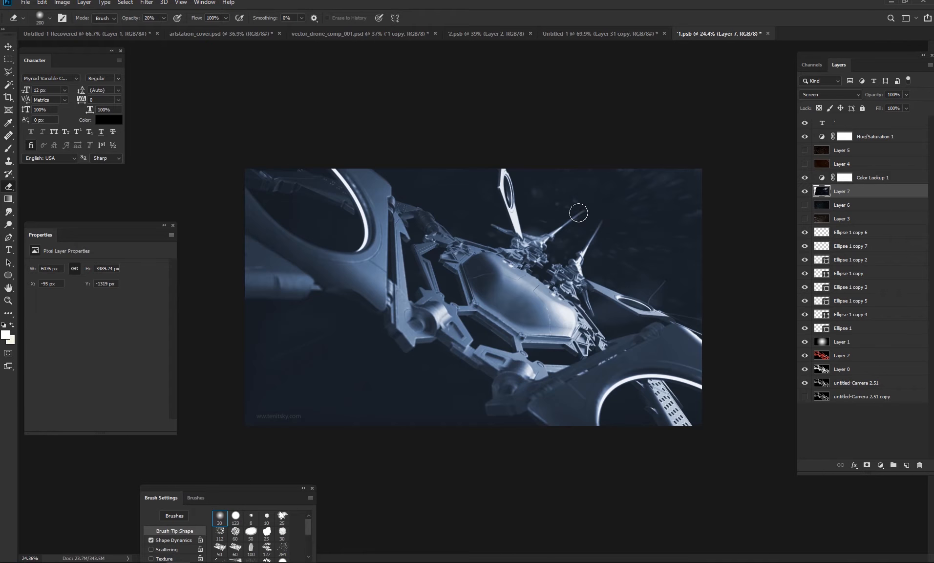
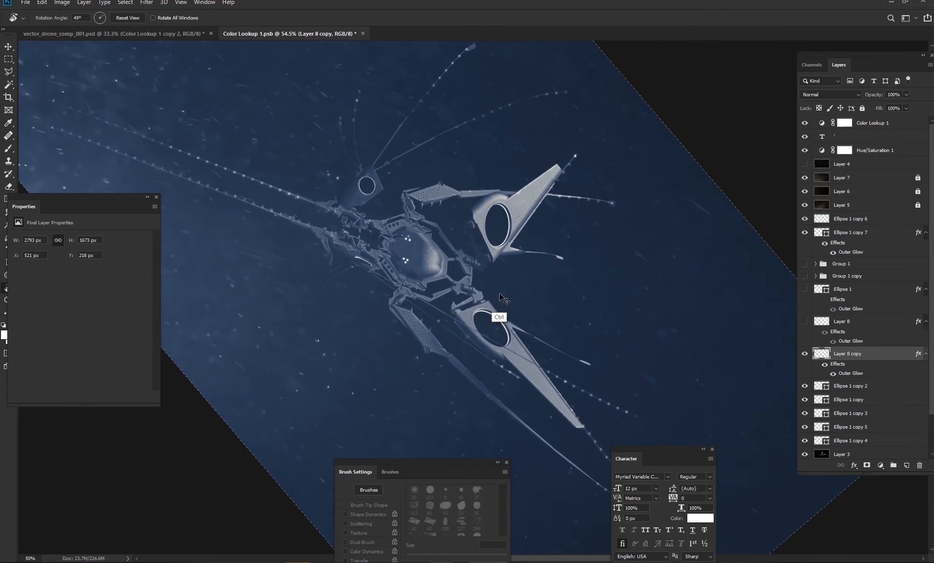
# Fade the light dots beyond the drone's wings on Layer 8 copy with the Eraser at 30% opacity
pyautogui.moveTo(508, 278); pyautogui.dragTo(574, 206)
pyautogui.press('e')
pyautogui.moveTo(591, 173); pyautogui.dragTo(655, 248)
pyautogui.press('v')
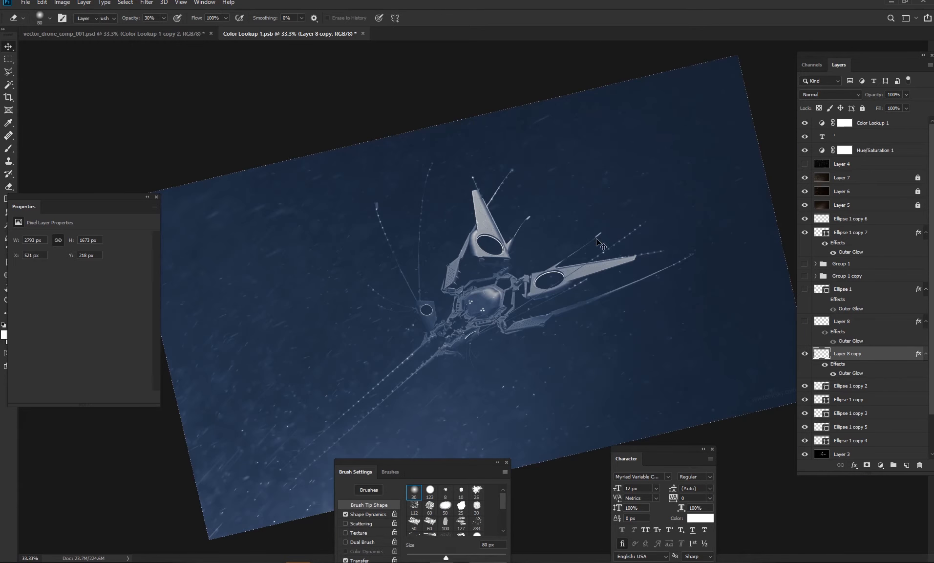
pyautogui.press('Escape')
pyautogui.click(805, 355)
pyautogui.click(805, 355)
# Duplicate Layer 8 copy directly below itself and save the Color Lookup 1.psb smart object
pyautogui.moveTo(837, 357); pyautogui.dragTo(844, 377)
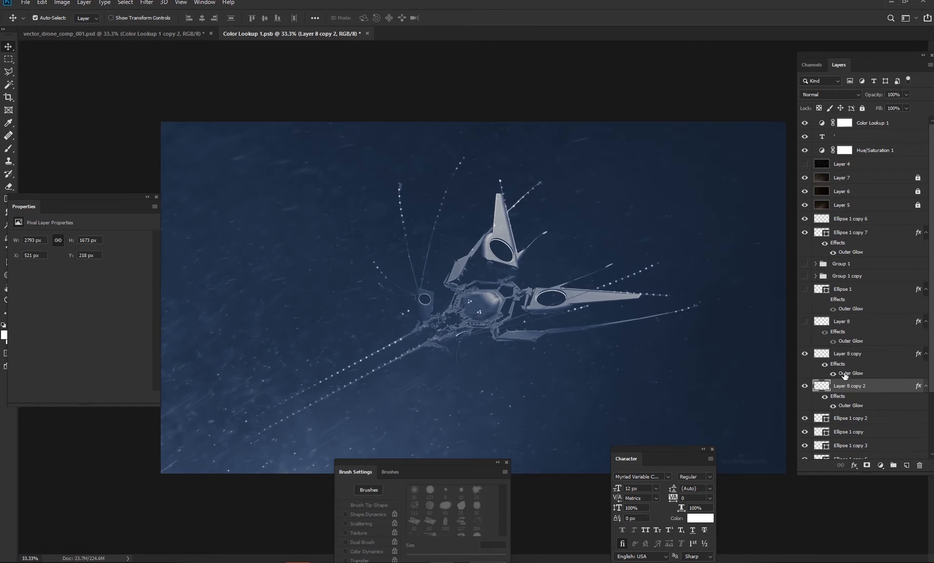
pyautogui.scroll(5, 683, 343)
pyautogui.scroll(-3, 683, 342)
pyautogui.hotkey('ctrl', 's')
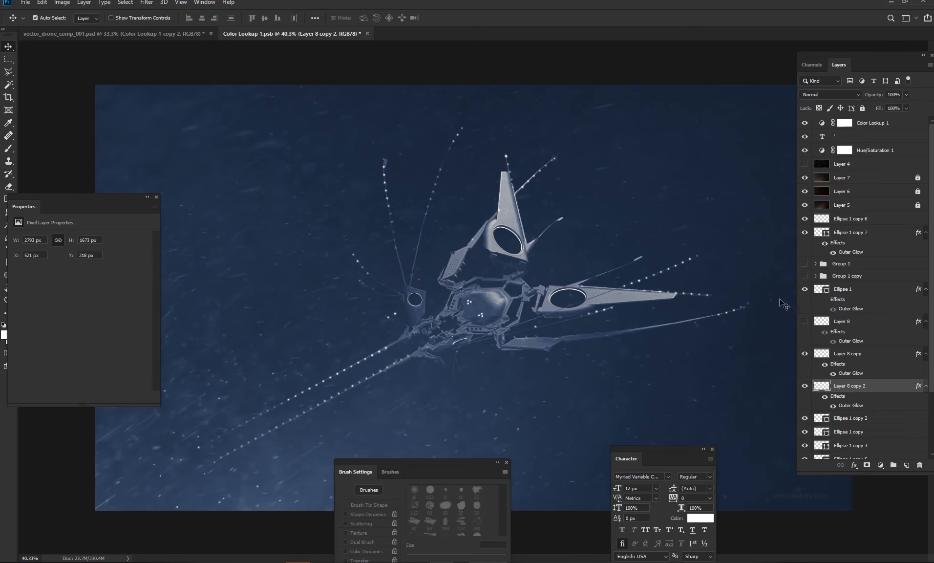
# Return to vector_drone_comp_001.psd and hide the vector_drone_003 group so the vector_drone_004 render shows
pyautogui.hotkey('ctrl', 'Tab')
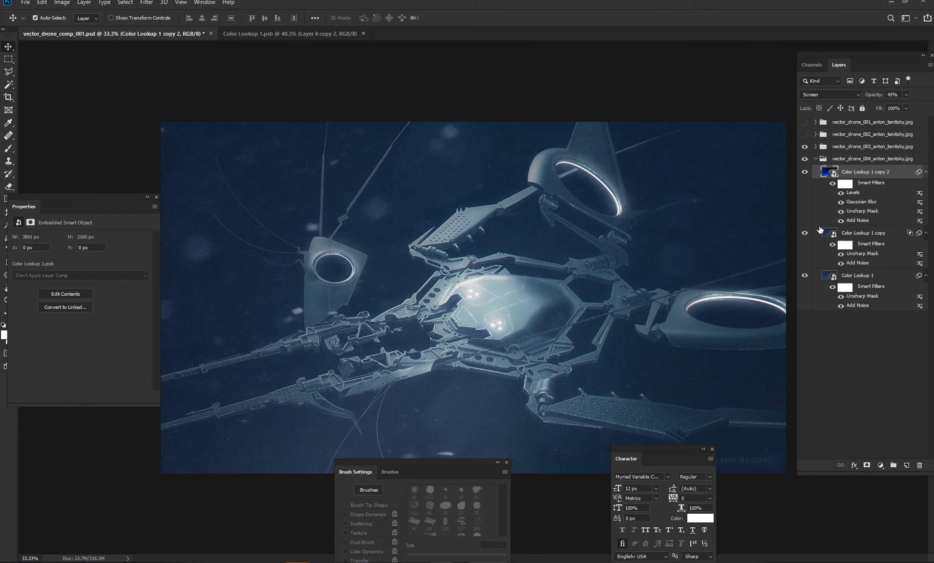
pyautogui.click(816, 159)
pyautogui.click(805, 146)
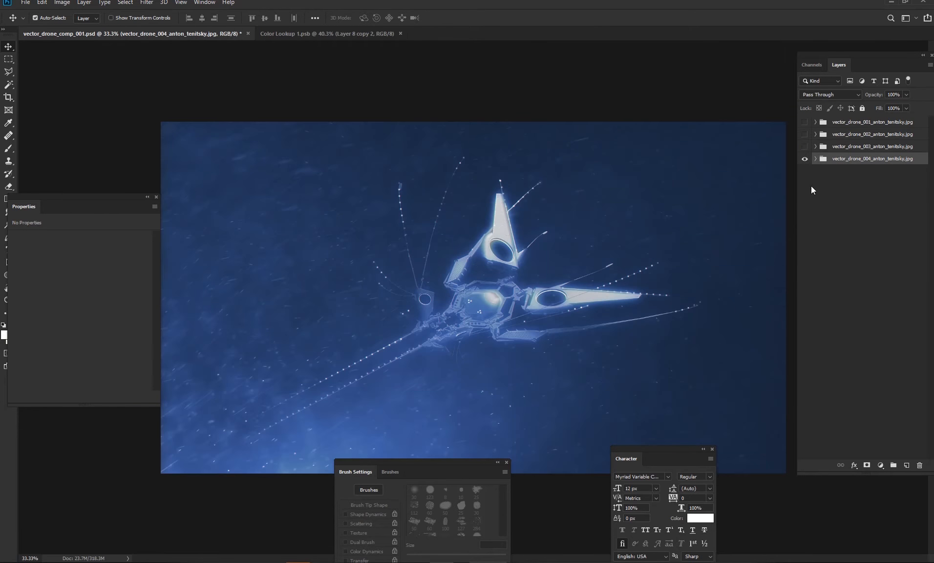
# Turn off the Unsharp Mask and Add Noise filters of Color Lookup 1 copy 2 and lower its opacity to 18%
pyautogui.click(815, 158)
pyautogui.click(805, 171)
pyautogui.click(805, 172)
pyautogui.click(805, 172)
pyautogui.click(805, 171)
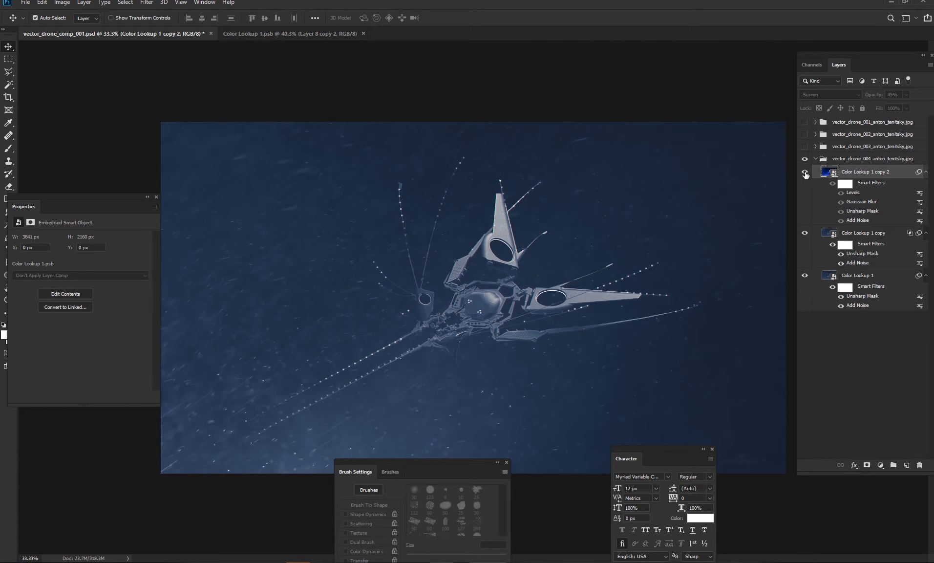
pyautogui.click(841, 192)
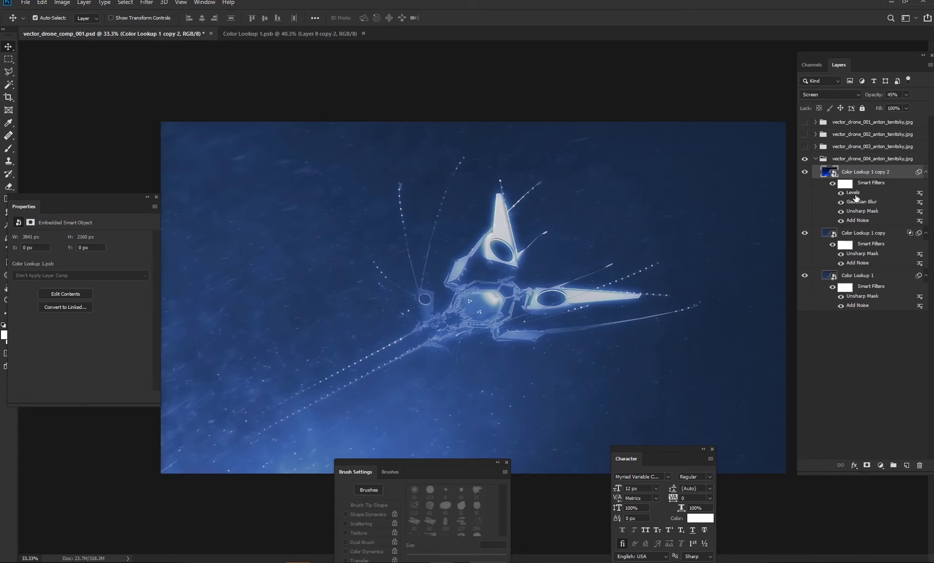
pyautogui.moveTo(906, 94); pyautogui.dragTo(891, 108)
pyautogui.click(804, 172)
pyautogui.click(804, 172)
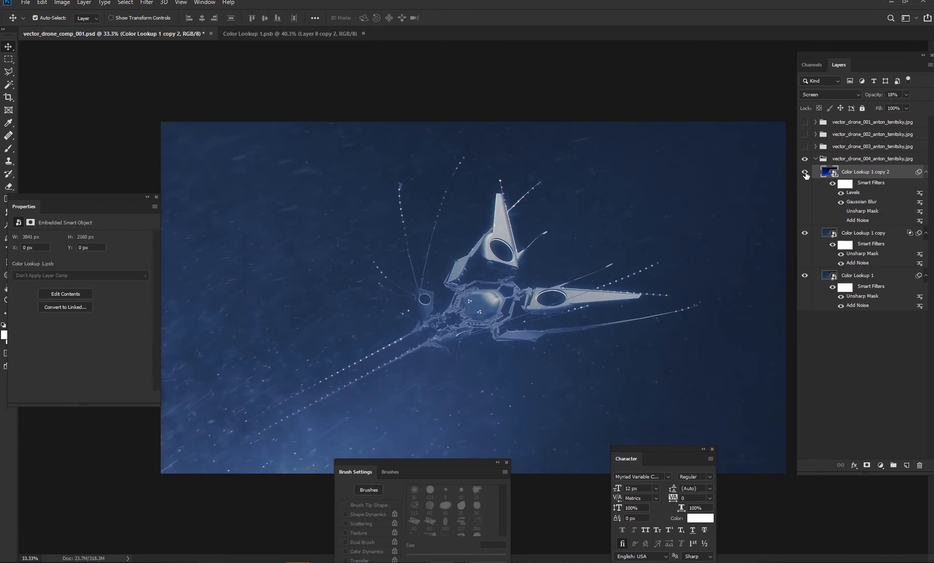
# Select the light-dot layer in Color Lookup 1.psb and open the contents of the '2 copy smart object
pyautogui.click(290, 34)
pyautogui.click(297, 365)
pyautogui.scroll(2, 829, 325)
pyautogui.moveTo(805, 163); pyautogui.dragTo(806, 195)
pyautogui.click(805, 177)
pyautogui.click(804, 164)
pyautogui.click(829, 166)
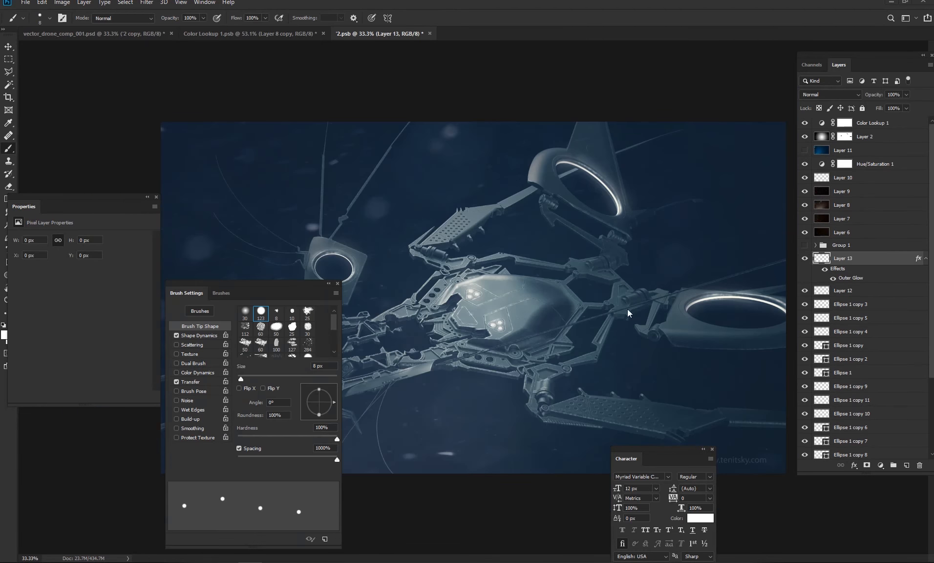
# Paint 8 px light dots along the small pod's thin antennae on Layer 13 and move the layer above Layer 2
pyautogui.moveTo(254, 284); pyautogui.dragTo(112, 284)
pyautogui.moveTo(214, 212)
pyautogui.mouseDown()
pyautogui.moveTo(279, 252)
pyautogui.moveTo(528, 278)
pyautogui.mouseUp()
pyautogui.hotkey('ctrl', '+')
pyautogui.hotkey('ctrl', '+')
pyautogui.keyDown('space'); pyautogui.moveTo(459, 317); pyautogui.dragTo(455, 363); pyautogui.keyUp('space')
pyautogui.moveTo(845, 262); pyautogui.dragTo(844, 131)
pyautogui.click(397, 239)
# Erase the stray and alternate light dots along the thin antennae with the Eraser at 100% opacity
pyautogui.press('e')
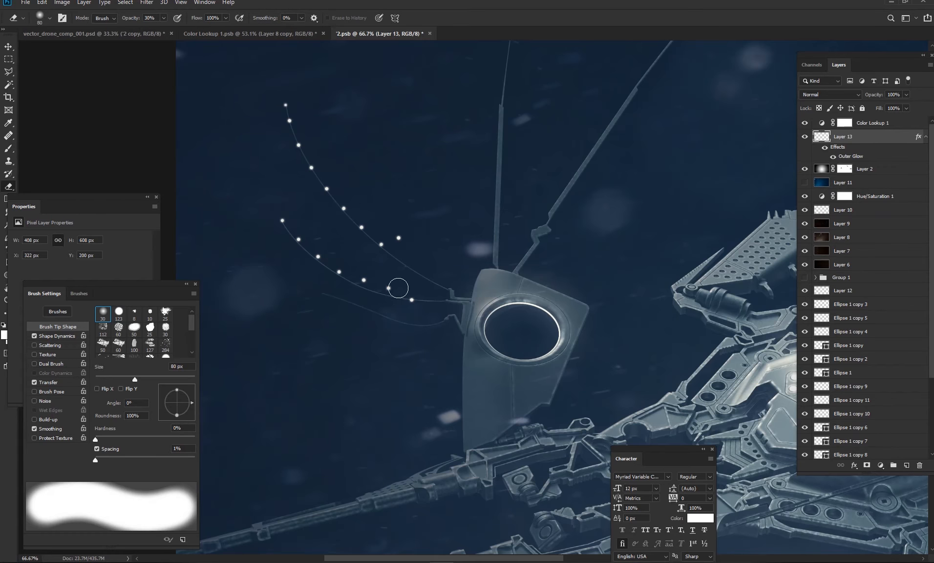
pyautogui.moveTo(398, 288); pyautogui.dragTo(428, 233)
pyautogui.press('0')
pyautogui.moveTo(427, 190)
pyautogui.mouseDown()
pyautogui.moveTo(313, 166)
pyautogui.moveTo(427, 274)
pyautogui.mouseUp()
pyautogui.click(313, 141)
pyautogui.click(336, 185)
pyautogui.click(367, 225)
pyautogui.click(408, 257)
# Try painting more light dots along the lower thin antenna, and undo the dot strokes and erasing
pyautogui.press('b')
pyautogui.moveTo(306, 239); pyautogui.dragTo(475, 318)
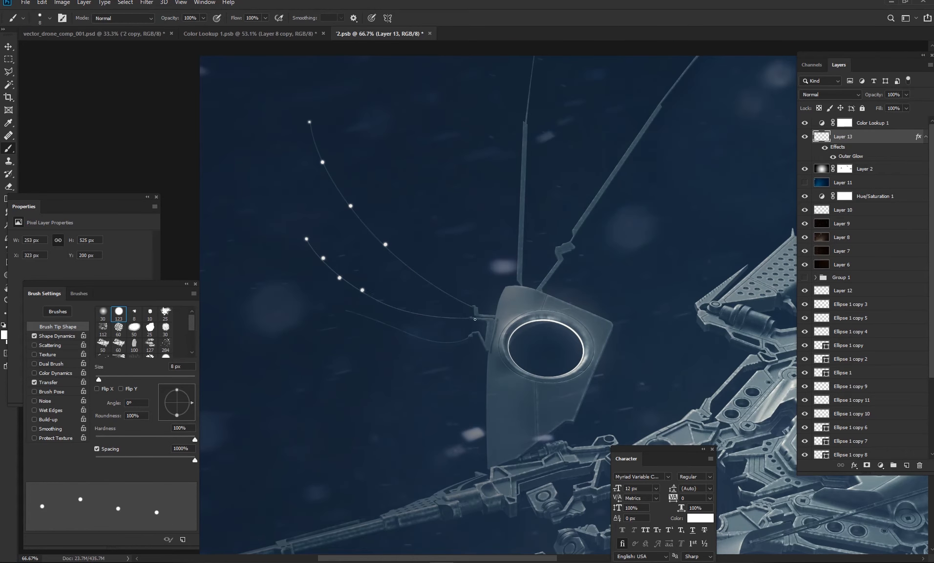
pyautogui.hotkey('ctrl', 'z')
pyautogui.hotkey('ctrl', 'z')
pyautogui.press('e')
pyautogui.hotkey('ctrl', 'z')
pyautogui.hotkey('ctrl', 'z')
pyautogui.hotkey('ctrl', 'z')
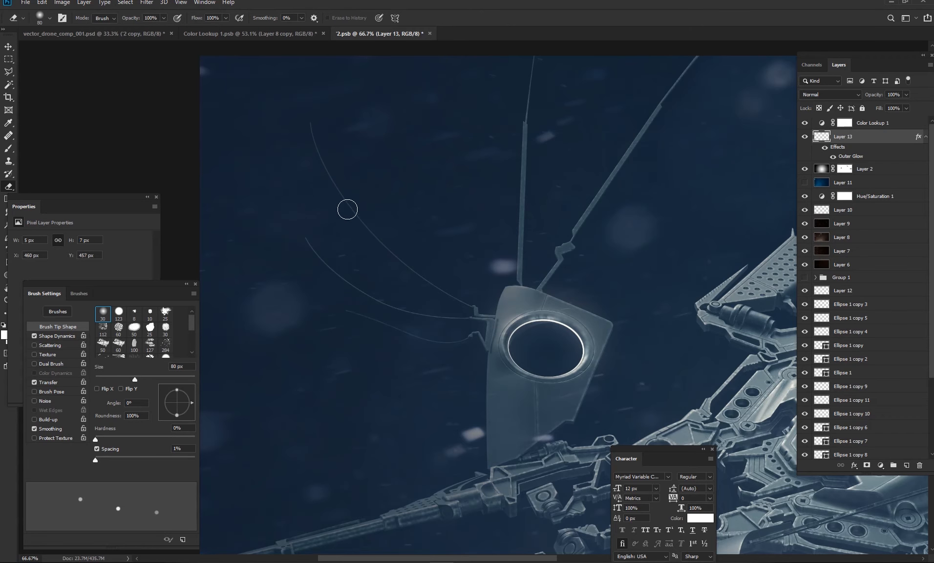
# Try painting smaller 4 px light dots along the upper thin antenna, and undo the strokes
pyautogui.press('b')
pyautogui.press('[')
pyautogui.press('[')
pyautogui.press('[')
pyautogui.moveTo(313, 129); pyautogui.dragTo(401, 269)
pyautogui.hotkey('ctrl', 'z')
pyautogui.moveTo(340, 148); pyautogui.dragTo(349, 203)
pyautogui.hotkey('ctrl', 'z')
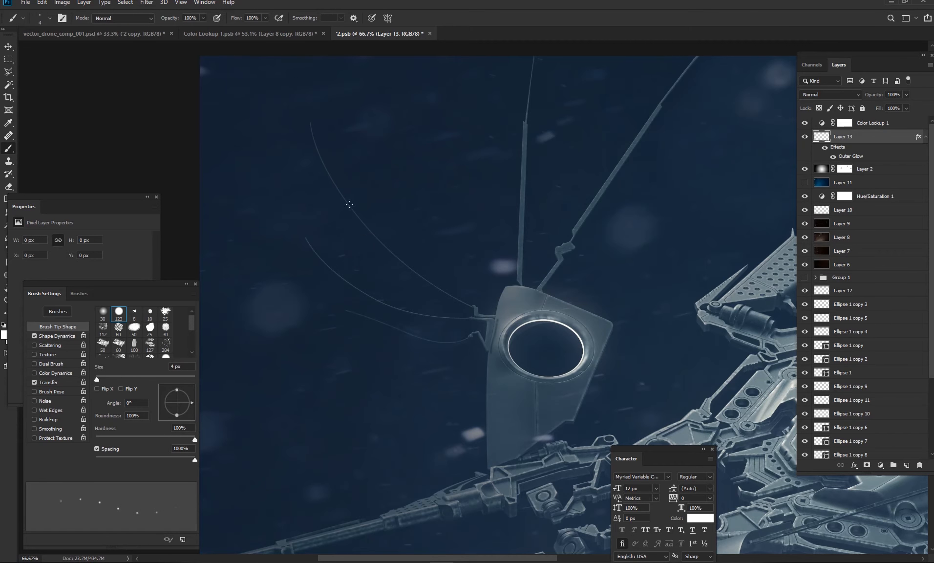
pyautogui.hotkey('ctrl', 'z')
# Paint light dots along the antennae around the small rotor pod on Layer 13, rotating the canvas to follow them
pyautogui.moveTo(400, 311)
pyautogui.mouseDown()
pyautogui.moveTo(388, 411)
pyautogui.moveTo(482, 283)
pyautogui.mouseUp()
pyautogui.moveTo(561, 474); pyautogui.dragTo(540, 364)
pyautogui.press('r')
pyautogui.moveTo(515, 262)
pyautogui.mouseDown()
pyautogui.moveTo(415, 211)
pyautogui.moveTo(405, 215)
pyautogui.moveTo(462, 238)
pyautogui.moveTo(456, 178)
pyautogui.mouseUp()
pyautogui.press('b')
pyautogui.press(']')
pyautogui.press(']')
pyautogui.moveTo(536, 165); pyautogui.dragTo(523, 224)
# Undo the last stroke and paint a straight row of 9 px light dots along the long antenna beside the large rotor
pyautogui.press('r')
pyautogui.moveTo(480, 134)
pyautogui.mouseDown()
pyautogui.moveTo(532, 118)
pyautogui.moveTo(479, 183)
pyautogui.moveTo(525, 342)
pyautogui.mouseUp()
pyautogui.press('b')
pyautogui.hotkey('ctrl', 'z')
pyautogui.click(442, 125)
pyautogui.keyDown('shift'); pyautogui.click(600, 505); pyautogui.keyUp('shift')
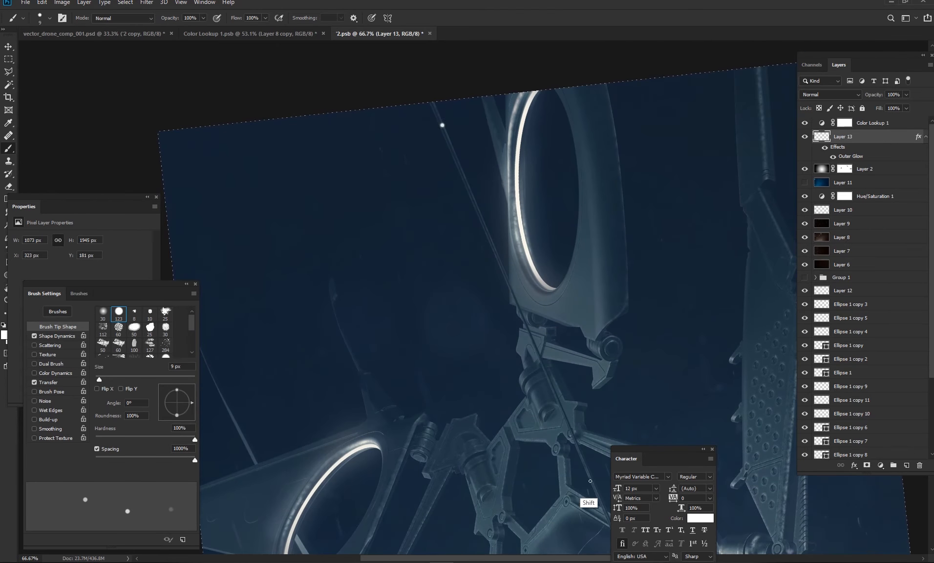
# Paint straight rows of light dots along the long rotor antenna and, at 7 px, the thin antennae beside the small rotor pod
pyautogui.moveTo(600, 505); pyautogui.dragTo(496, 233)
pyautogui.keyDown('shift'); pyautogui.click(592, 463); pyautogui.keyUp('shift')
pyautogui.press('r')
pyautogui.moveTo(592, 463)
pyautogui.mouseDown()
pyautogui.moveTo(654, 213)
pyautogui.moveTo(502, 200)
pyautogui.moveTo(314, 319)
pyautogui.mouseUp()
pyautogui.press('b')
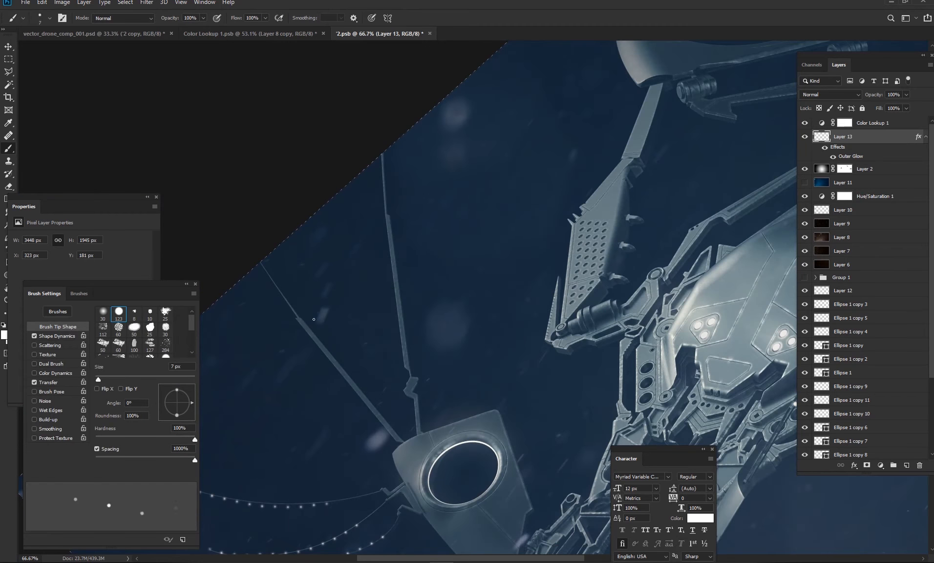
pyautogui.keyDown('shift'); pyautogui.click(382, 154); pyautogui.keyUp('shift')
pyautogui.click(260, 259)
pyautogui.keyDown('shift'); pyautogui.click(396, 436); pyautogui.keyUp('shift')
# Paint another row of light dots along a thin antenna and a few 6 px dots on the lower wing's upper edge
pyautogui.moveTo(396, 436); pyautogui.dragTo(214, 108)
pyautogui.moveTo(690, 59)
pyautogui.mouseDown()
pyautogui.moveTo(500, 331)
pyautogui.moveTo(489, 502)
pyautogui.mouseUp()
pyautogui.click(415, 211)
pyautogui.keyDown('shift'); pyautogui.click(353, 328); pyautogui.keyUp('shift')
pyautogui.moveTo(625, 397)
pyautogui.mouseDown()
pyautogui.moveTo(568, 250)
pyautogui.moveTo(513, 250)
pyautogui.mouseUp()
pyautogui.press('r')
pyautogui.moveTo(646, 229); pyautogui.dragTo(650, 356)
pyautogui.press('Escape')
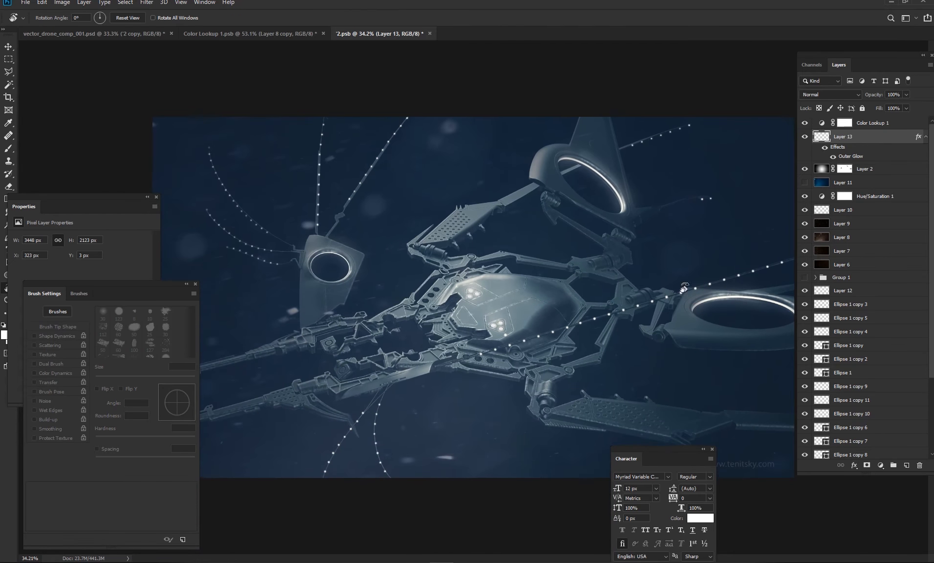
pyautogui.press('b')
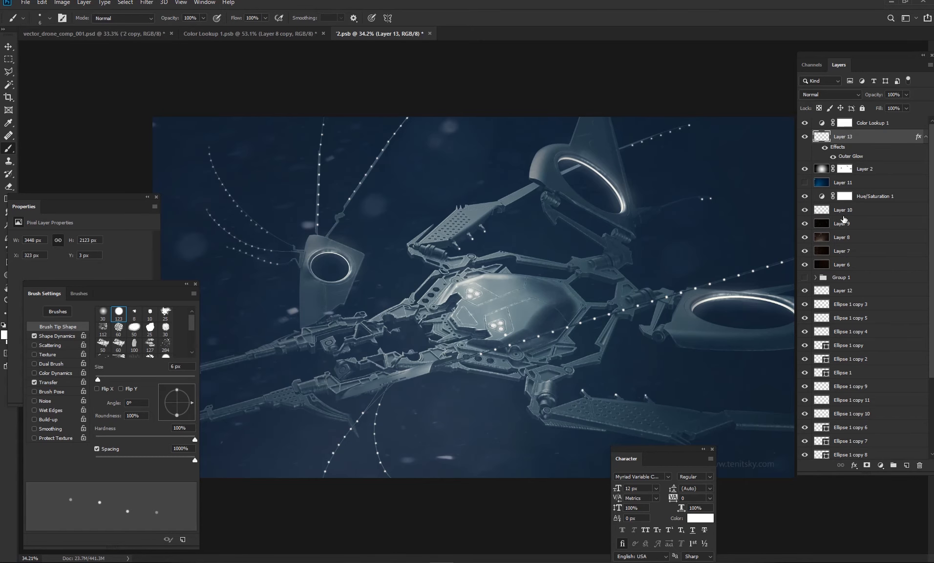
# Adjust the size of Layer 13's outer glow and put the layer in a group
pyautogui.doubleClick(851, 156)
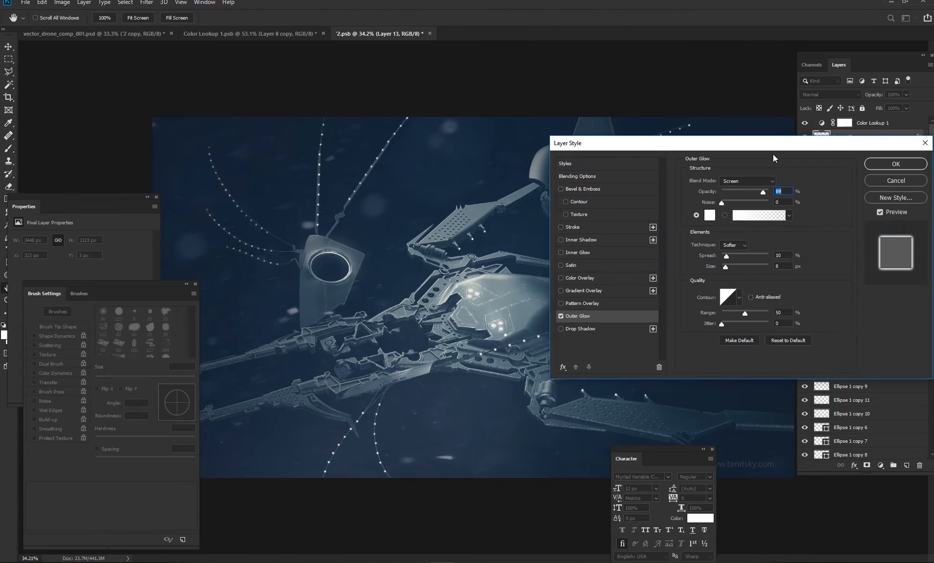
pyautogui.moveTo(705, 140); pyautogui.dragTo(614, 132)
pyautogui.moveTo(635, 257); pyautogui.dragTo(639, 247)
pyautogui.click(817, 171)
pyautogui.hotkey('ctrl', 'g')
# Add a Screen outer glow to Group 2 with 3% spread and 59 px size, trying the Precise technique
pyautogui.rightClick(845, 138)
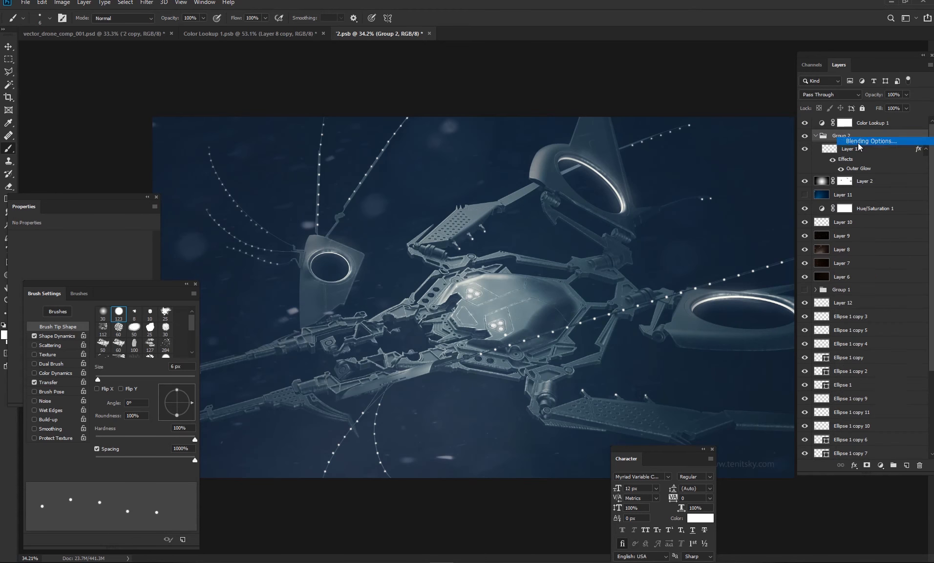
pyautogui.click(859, 142)
pyautogui.moveTo(753, 132); pyautogui.dragTo(741, 110)
pyautogui.click(463, 284)
pyautogui.moveTo(623, 233)
pyautogui.mouseDown()
pyautogui.moveTo(635, 237)
pyautogui.moveTo(619, 227)
pyautogui.moveTo(639, 235)
pyautogui.mouseUp()
pyautogui.moveTo(619, 226); pyautogui.dragTo(633, 237)
pyautogui.click(631, 213)
pyautogui.click(627, 229)
# Increase the range of Group 2's outer glow and switch its technique to Softer
pyautogui.click(647, 151)
pyautogui.click(648, 150)
pyautogui.click(656, 183)
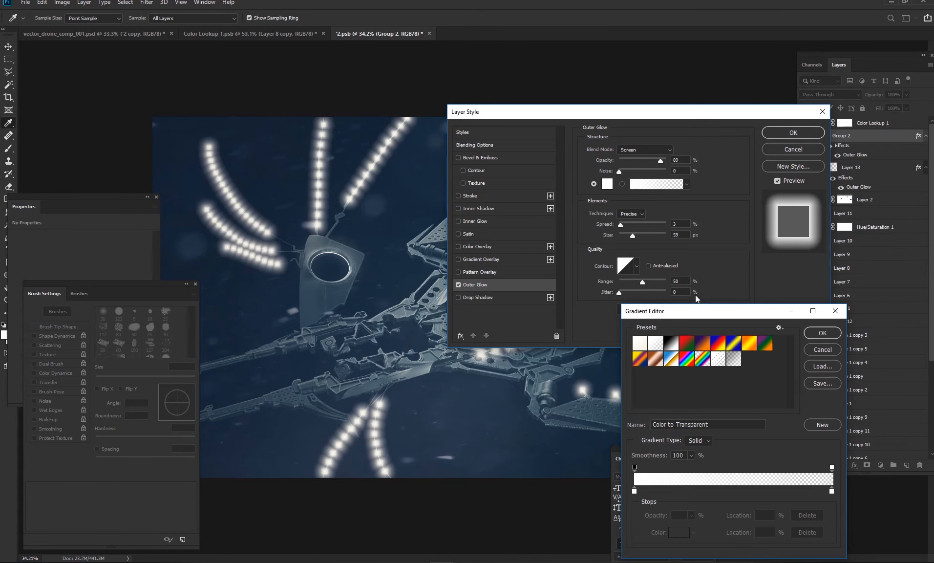
pyautogui.press('Escape')
pyautogui.moveTo(643, 282); pyautogui.dragTo(664, 286)
pyautogui.click(631, 214)
pyautogui.click(632, 222)
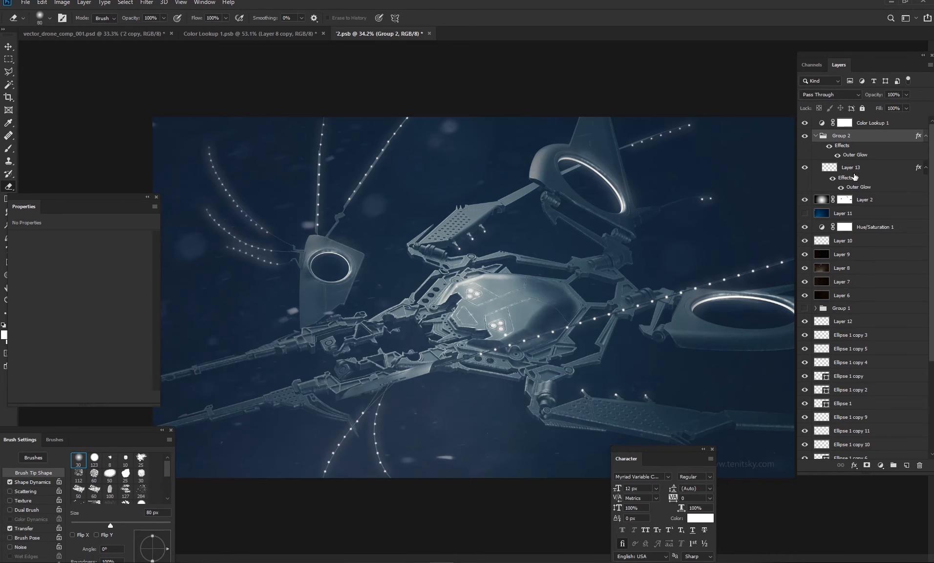
# Try painting straight rows of 6 px light dots along both long front barrels on Layer 13
pyautogui.click(855, 176)
pyautogui.press('b')
pyautogui.press('f')
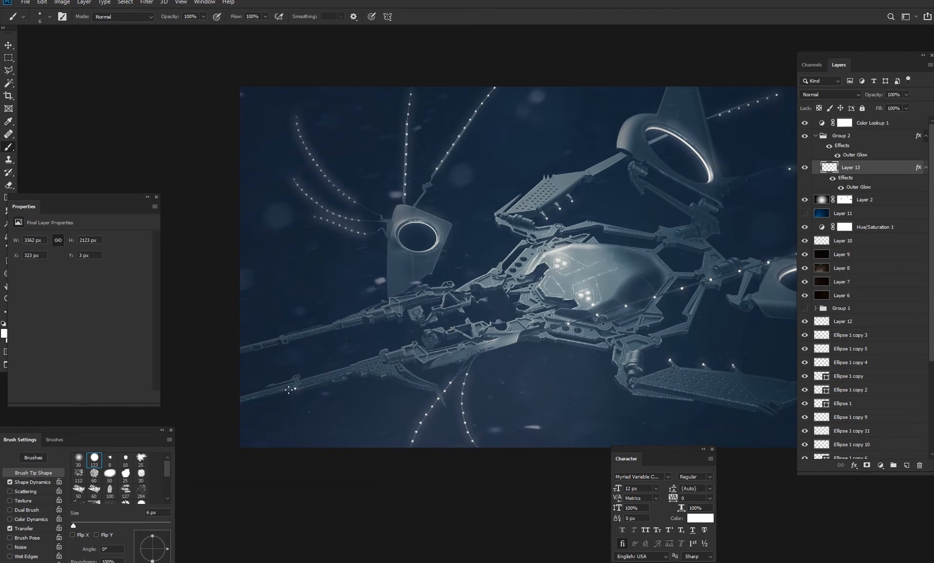
pyautogui.click(349, 370)
pyautogui.keyDown('shift'); pyautogui.click(243, 401); pyautogui.keyUp('shift')
pyautogui.click(327, 330)
pyautogui.keyDown('shift'); pyautogui.click(244, 348); pyautogui.keyUp('shift')
# Try thinning out the light dots on the front barrels with the 80 px eraser
pyautogui.press('e')
pyautogui.click(253, 397)
pyautogui.click(272, 393)
pyautogui.moveTo(258, 344); pyautogui.dragTo(269, 343)
pyautogui.click(288, 339)
pyautogui.moveTo(307, 334); pyautogui.dragTo(317, 332)
pyautogui.moveTo(358, 390)
pyautogui.mouseDown()
pyautogui.moveTo(241, 415)
pyautogui.moveTo(222, 401)
pyautogui.mouseUp()
pyautogui.scroll(-2, 353, 344)
pyautogui.moveTo(353, 344); pyautogui.dragTo(383, 335)
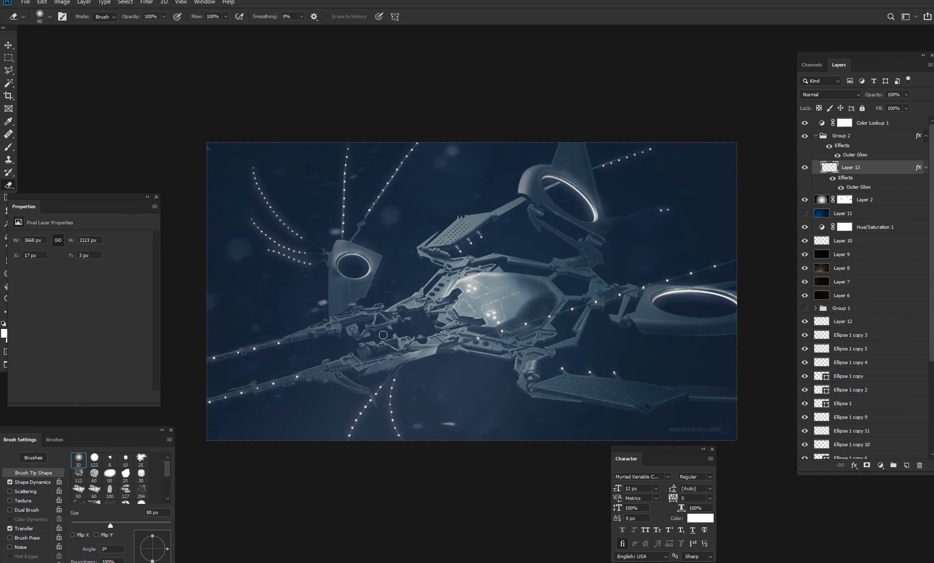
# Erase scattered light dots along the antennae around the small rotor pod to make the rows irregular
pyautogui.click(243, 162)
pyautogui.click(225, 140)
pyautogui.click(213, 121)
pyautogui.click(266, 203)
pyautogui.click(237, 194)
pyautogui.click(212, 173)
pyautogui.click(271, 216)
pyautogui.moveTo(318, 129)
pyautogui.mouseDown()
pyautogui.moveTo(311, 175)
pyautogui.moveTo(319, 167)
pyautogui.mouseUp()
pyautogui.click(318, 210)
pyautogui.moveTo(321, 145); pyautogui.dragTo(322, 134)
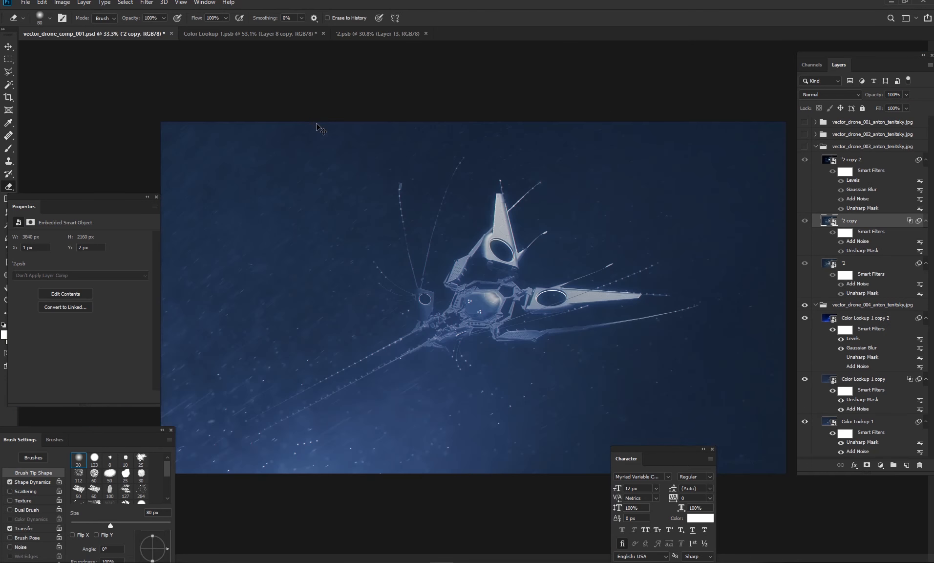
# Compare the vector_drone_003 composite with the other open documents by toggling its group's visibility, and collapse the group
pyautogui.hotkey('ctrl', 'shift', 'Tab')
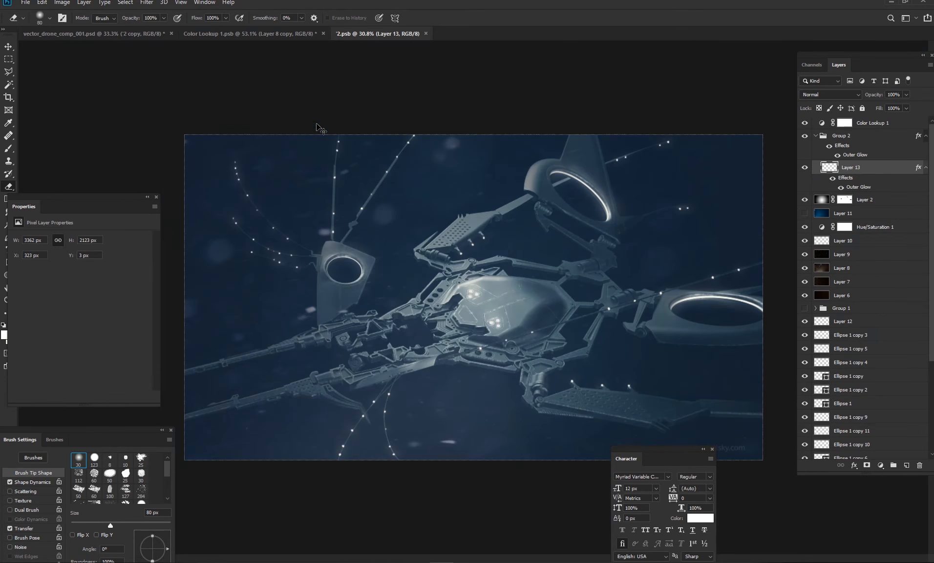
pyautogui.hotkey('ctrl', 'shift', 'Tab')
pyautogui.hotkey('ctrl', 'shift', 'Tab')
pyautogui.click(804, 147)
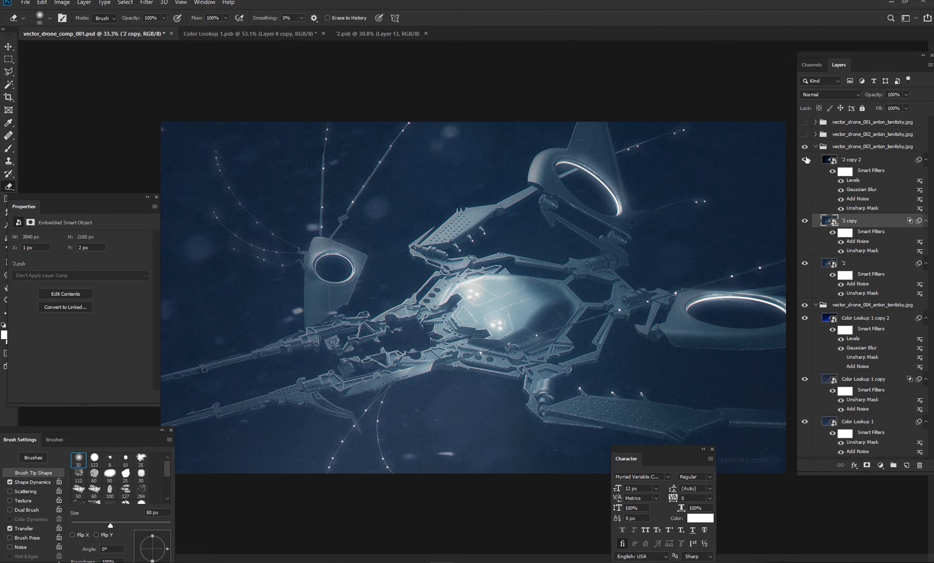
pyautogui.hotkey('ctrl', 'Tab')
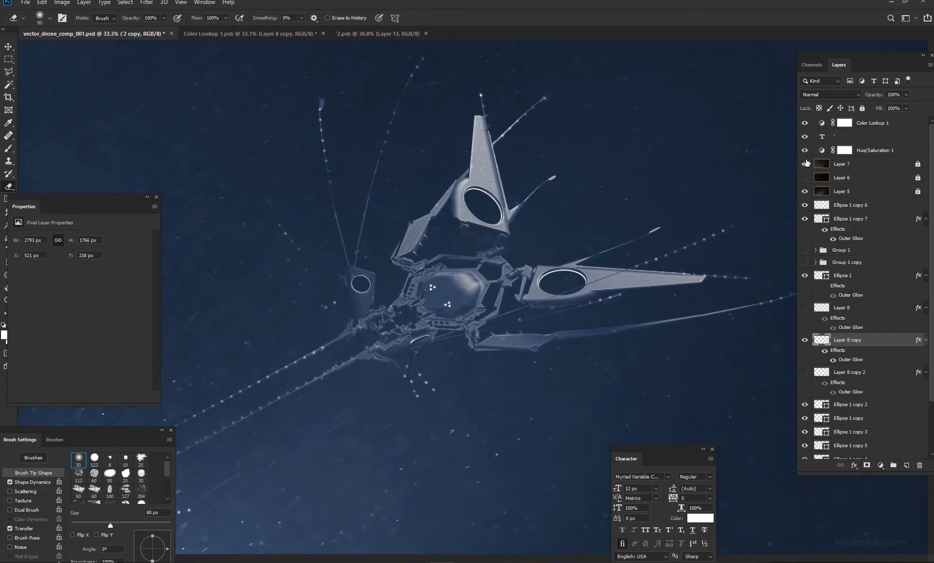
pyautogui.hotkey('ctrl', 'shift', 'Tab')
pyautogui.click(815, 147)
pyautogui.click(805, 147)
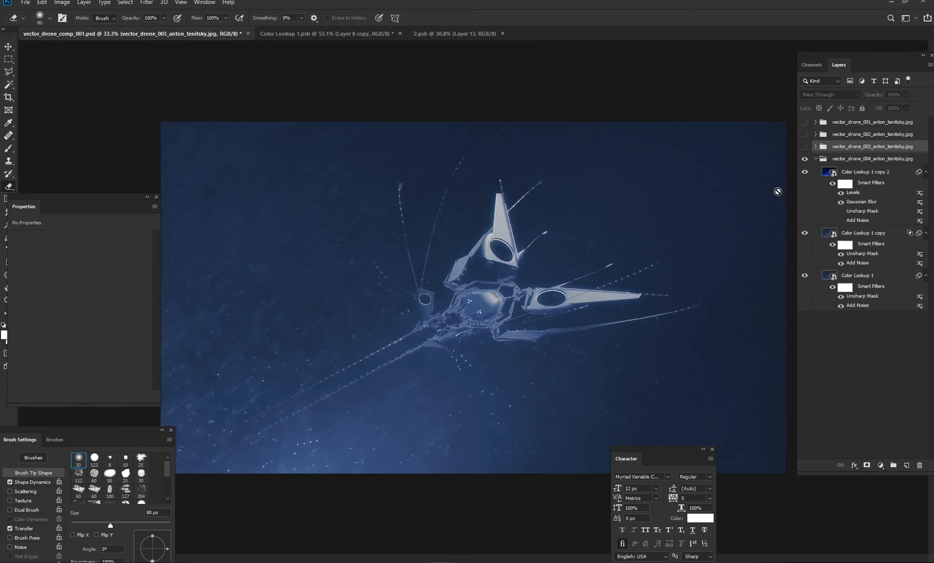
# Switch to Color Lookup 1.psb and duplicate Layer 8 copy directly beneath the original to strengthen the light dots
pyautogui.hotkey('ctrl', 'shift', 'Tab')
pyautogui.hotkey('ctrl', 'shift', 'Tab')
pyautogui.hotkey('ctrl', 'Tab')
pyautogui.hotkey('ctrl', 'Tab')
pyautogui.press('v')
pyautogui.click(647, 273)
pyautogui.hotkey('ctrl', 'Tab')
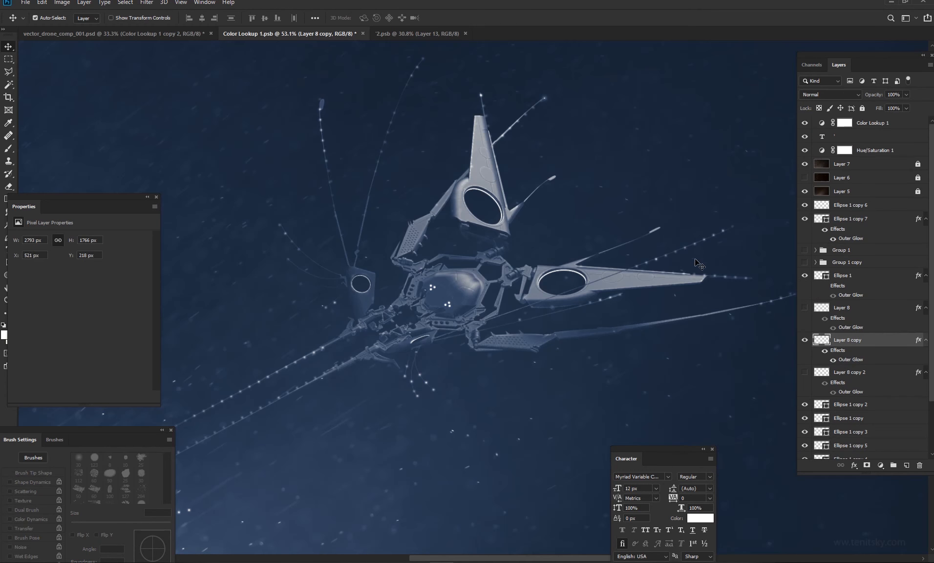
pyautogui.press('e')
pyautogui.moveTo(365, 334); pyautogui.dragTo(621, 221)
pyautogui.moveTo(489, 289); pyautogui.dragTo(354, 401)
pyautogui.moveTo(476, 176); pyautogui.dragTo(326, 171)
pyautogui.moveTo(850, 340); pyautogui.dragTo(850, 366)
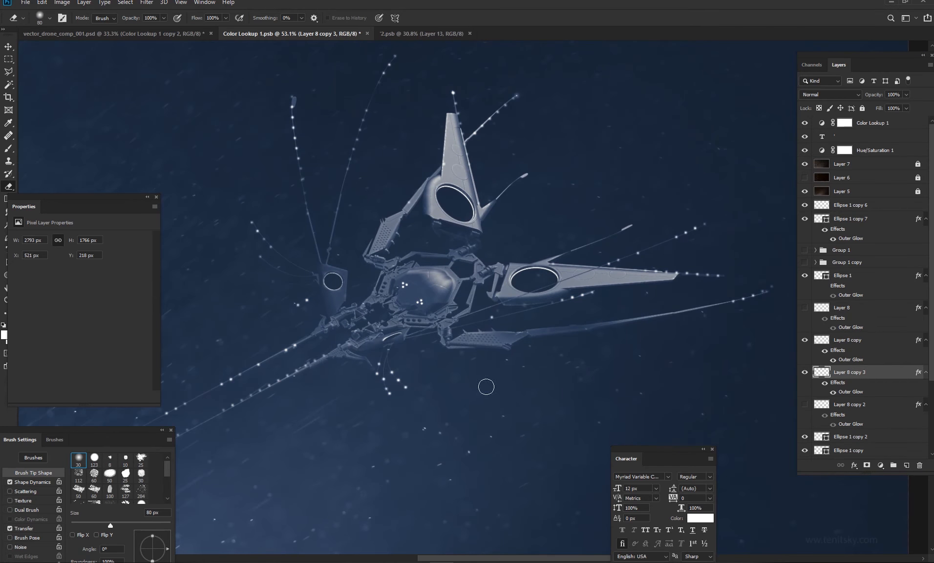
# Erase parts of the duplicated light dots around the antennae and the lower stray dots with the 80 px eraser
pyautogui.moveTo(300, 115); pyautogui.dragTo(382, 129)
pyautogui.moveTo(405, 319); pyautogui.dragTo(373, 313)
pyautogui.moveTo(746, 286); pyautogui.dragTo(585, 299)
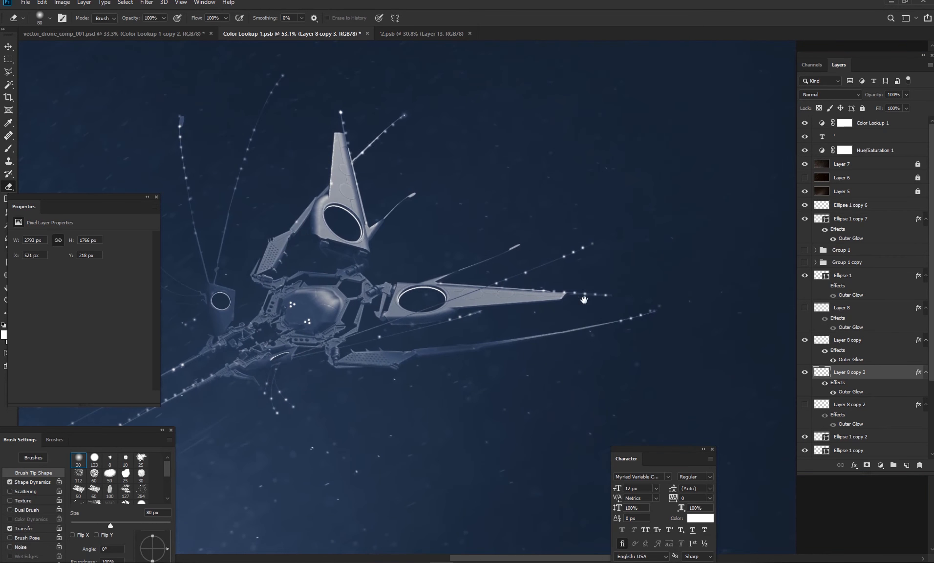
pyautogui.scroll(-1, 362, 126)
pyautogui.moveTo(513, 372); pyautogui.dragTo(690, 344)
pyautogui.moveTo(325, 447); pyautogui.dragTo(410, 416)
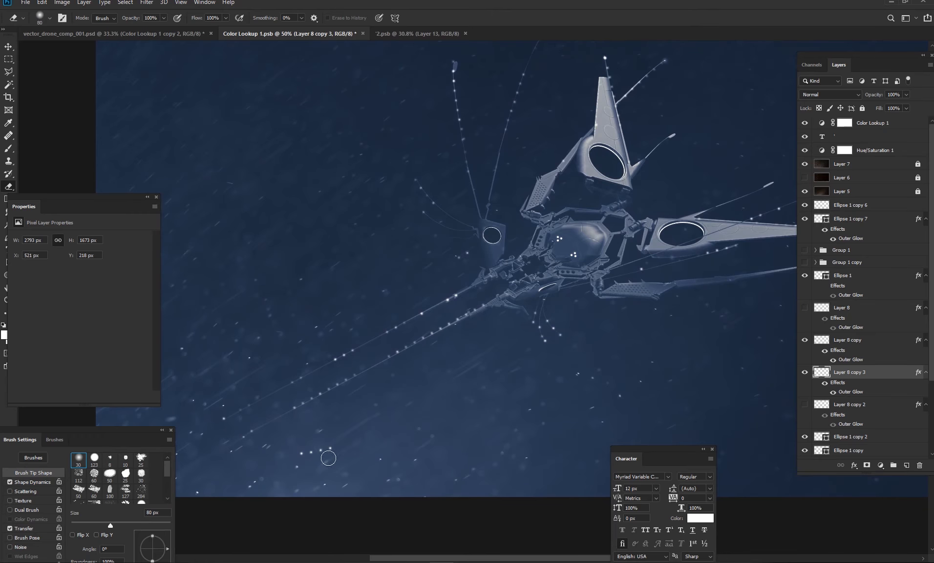
# Save Color Lookup 1.psb and show the vector_drone 003, 002 and 001 groups in vector_drone_comp_001.psd
pyautogui.click(849, 340)
pyautogui.hotkey('ctrl', '0')
pyautogui.hotkey('ctrl', 's')
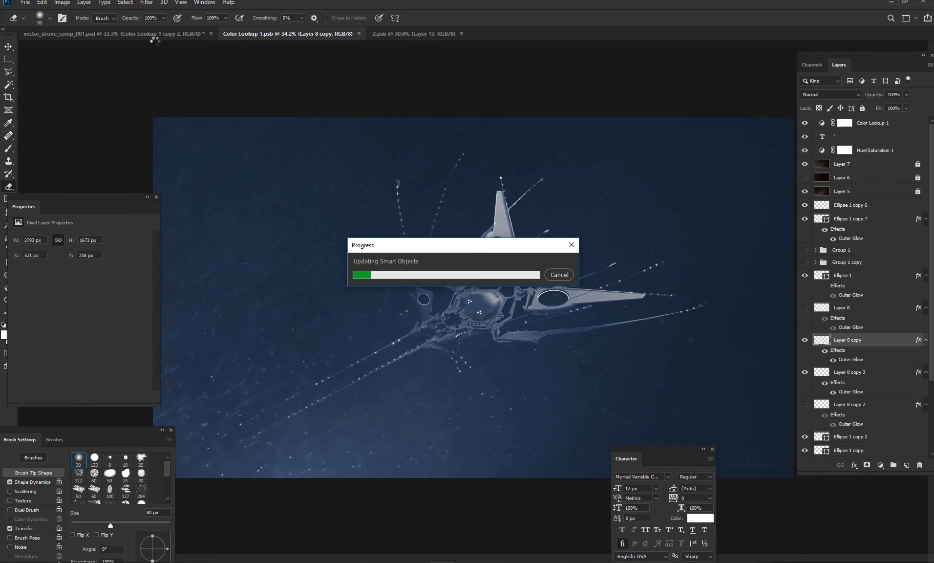
pyautogui.click(161, 34)
pyautogui.click(805, 147)
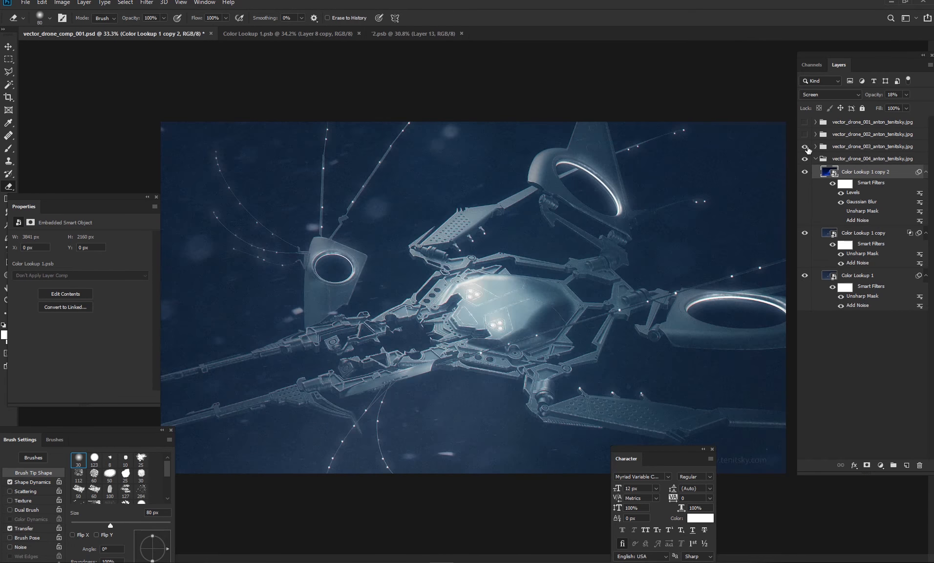
pyautogui.click(805, 134)
pyautogui.click(805, 122)
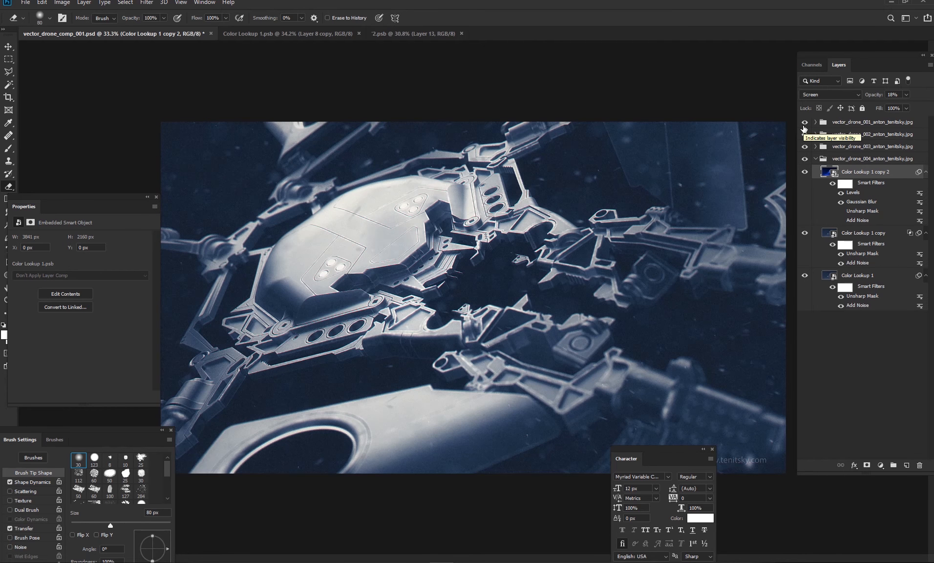
# Try a Levels adjustment on the Camera 7-Camera 1.65 depth image with midtones 0.60 and a white input level of 68
pyautogui.hotkey('ctrl', 'Tab')
pyautogui.hotkey('ctrl', 'Tab')
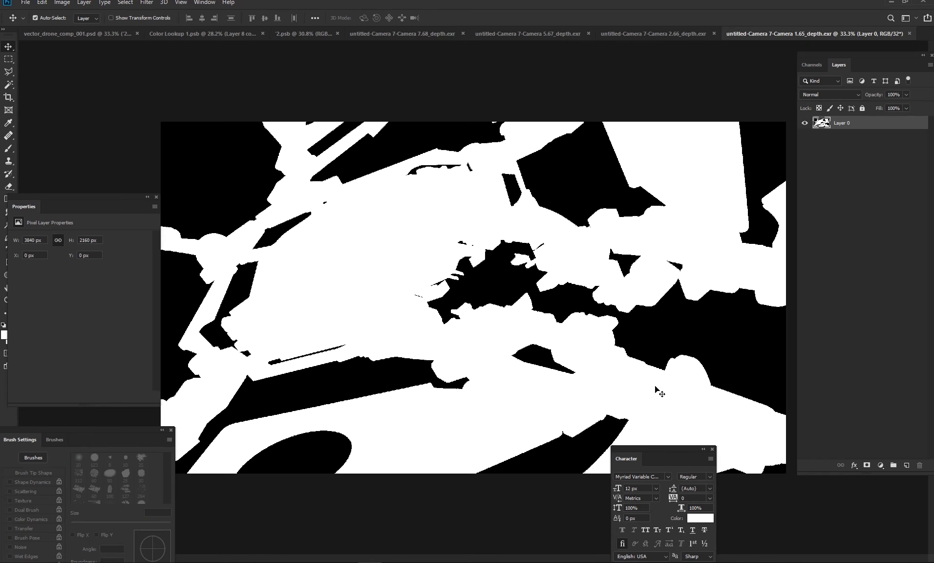
pyautogui.hotkey('ctrl', 'l')
pyautogui.moveTo(213, 225); pyautogui.dragTo(171, 230)
pyautogui.click(275, 266)
pyautogui.moveTo(276, 225); pyautogui.dragTo(158, 225)
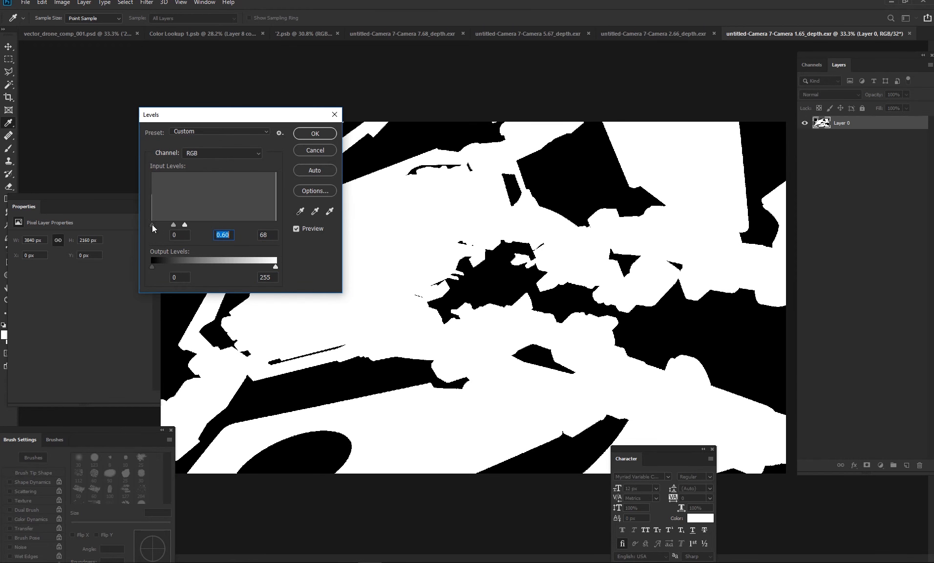
pyautogui.press('Return')
pyautogui.press('v')
pyautogui.click(811, 64)
pyautogui.click(839, 65)
# Darken the depth image with an Exposure adjustment, tuning its exposure, offset and gamma to bring out grey depth tones
pyautogui.click(62, 3)
pyautogui.moveTo(87, 28)
pyautogui.click(182, 54)
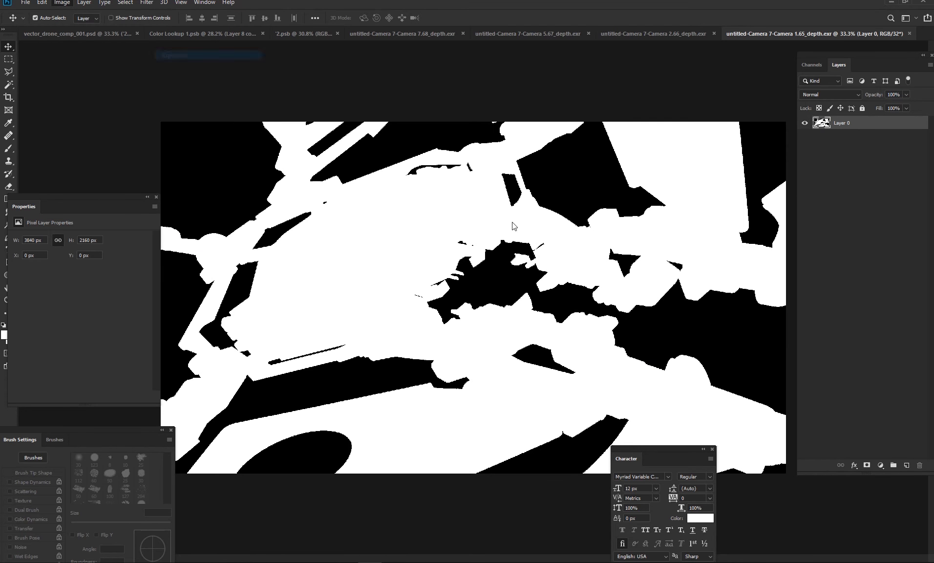
pyautogui.moveTo(744, 258); pyautogui.dragTo(689, 261)
pyautogui.moveTo(744, 281)
pyautogui.mouseDown()
pyautogui.moveTo(725, 280)
pyautogui.moveTo(741, 280)
pyautogui.mouseUp()
pyautogui.moveTo(689, 259); pyautogui.dragTo(696, 259)
pyautogui.moveTo(741, 280)
pyautogui.mouseDown()
pyautogui.moveTo(719, 286)
pyautogui.moveTo(732, 281)
pyautogui.mouseUp()
pyautogui.moveTo(745, 302)
pyautogui.mouseDown()
pyautogui.moveTo(782, 314)
pyautogui.moveTo(741, 300)
pyautogui.mouseUp()
pyautogui.moveTo(696, 258); pyautogui.dragTo(691, 261)
pyautogui.click(826, 227)
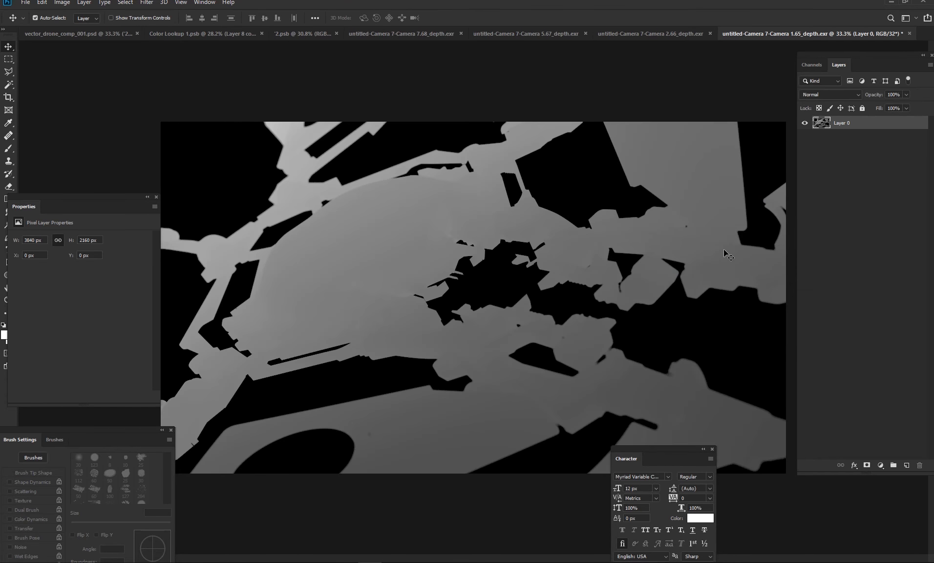
# Increase the depth image's contrast with Levels, using midtones 0.45 and a white input level of 131
pyautogui.hotkey('ctrl', 'l')
pyautogui.moveTo(213, 225); pyautogui.dragTo(223, 226)
pyautogui.moveTo(275, 224); pyautogui.dragTo(210, 226)
pyautogui.moveTo(229, 226)
pyautogui.mouseDown()
pyautogui.moveTo(200, 226)
pyautogui.moveTo(216, 226)
pyautogui.mouseUp()
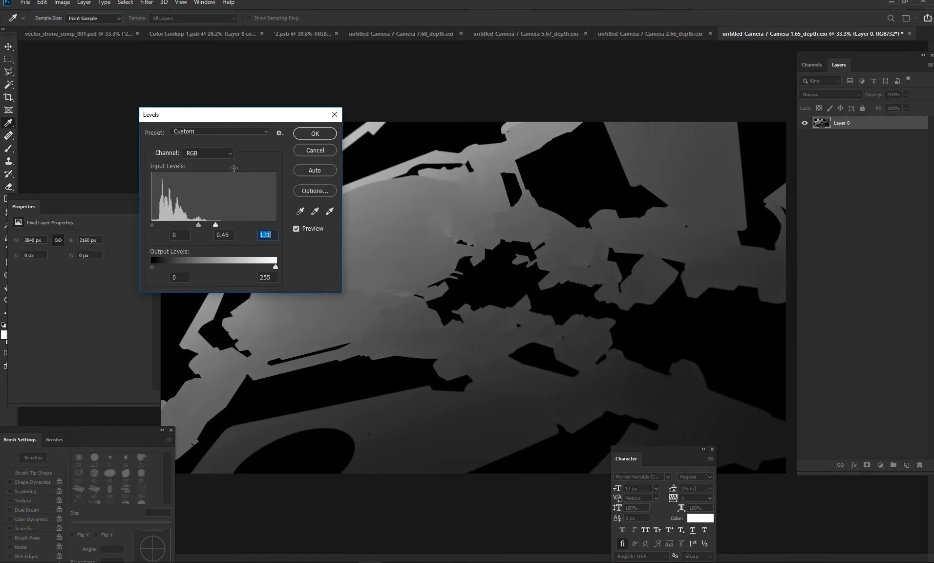
pyautogui.moveTo(263, 115); pyautogui.dragTo(760, 115)
pyautogui.press('Return')
pyautogui.press('v')
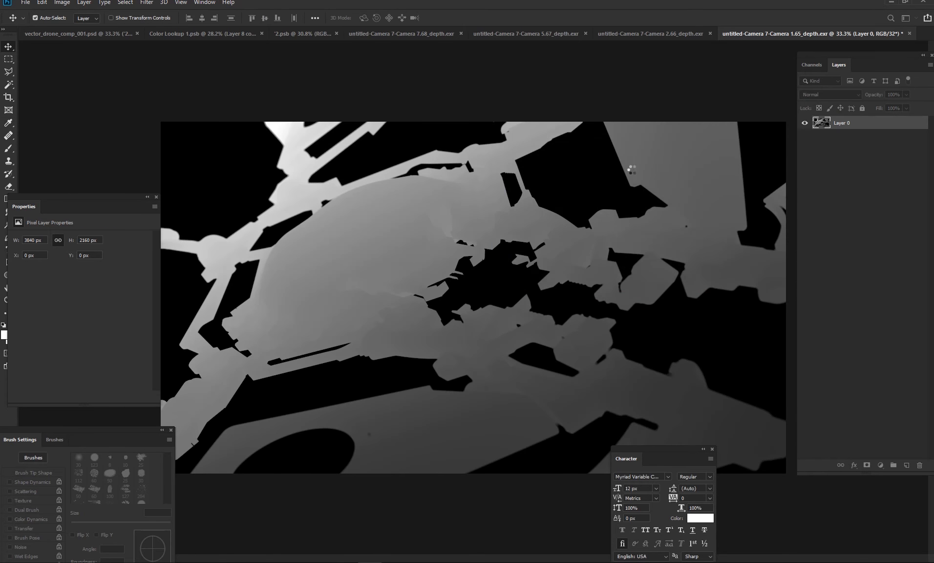
# Copy the whole depth image and paste it as a new layer inside the vector_drone_001 smart object
pyautogui.hotkey('ctrl', 'a')
pyautogui.hotkey('ctrl', 'd')
pyautogui.hotkey('ctrl', 'Tab')
pyautogui.hotkey('ctrl', 'Tab')
pyautogui.hotkey('ctrl', 'Tab')
pyautogui.hotkey('ctrl', 'Tab')
pyautogui.hotkey('ctrl', 'Tab')
pyautogui.click(186, 34)
pyautogui.click(78, 33)
pyautogui.click(806, 123)
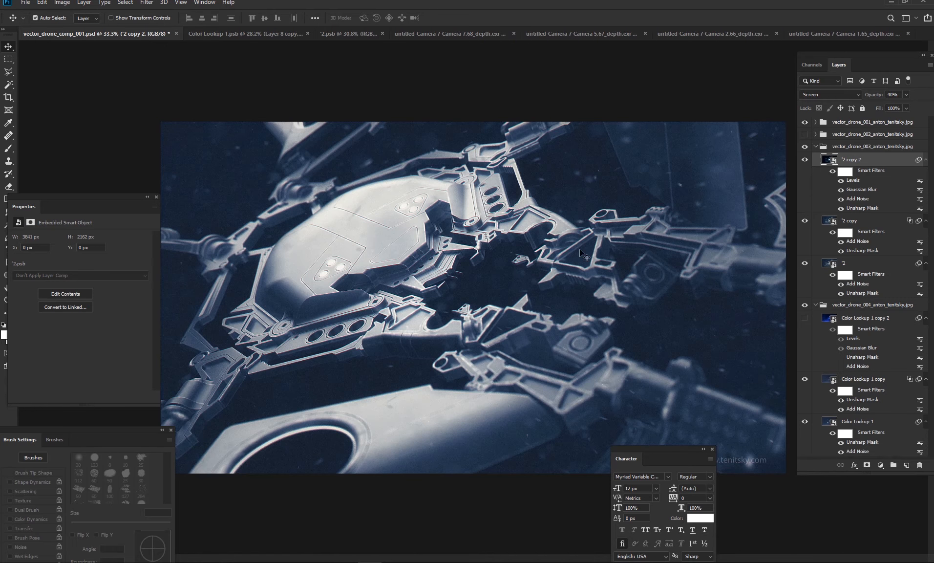
pyautogui.click(579, 249)
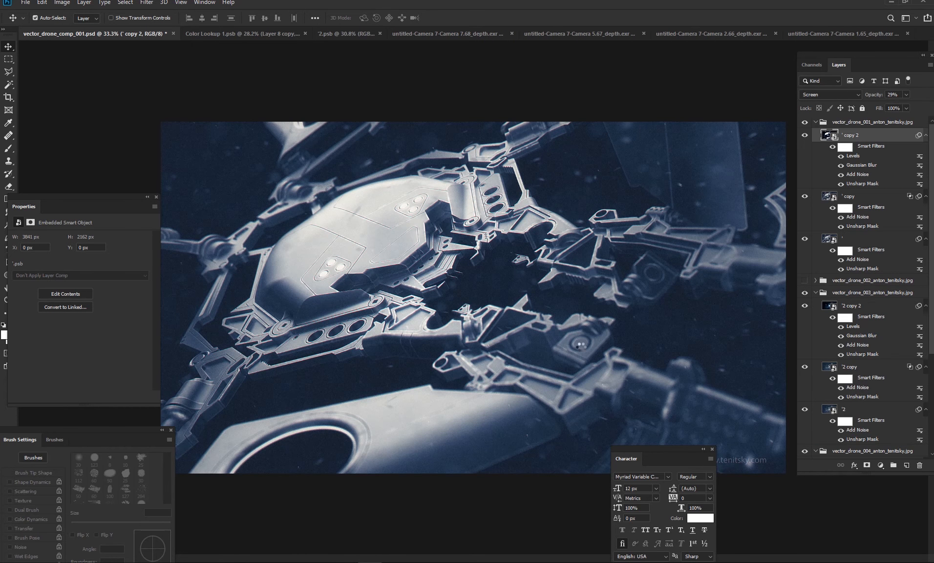
pyautogui.hotkey('ctrl', 'v')
# Try Hard Light blending at 46% opacity on the pasted depth layer, and compare the image with it hidden and shown
pyautogui.click(824, 95)
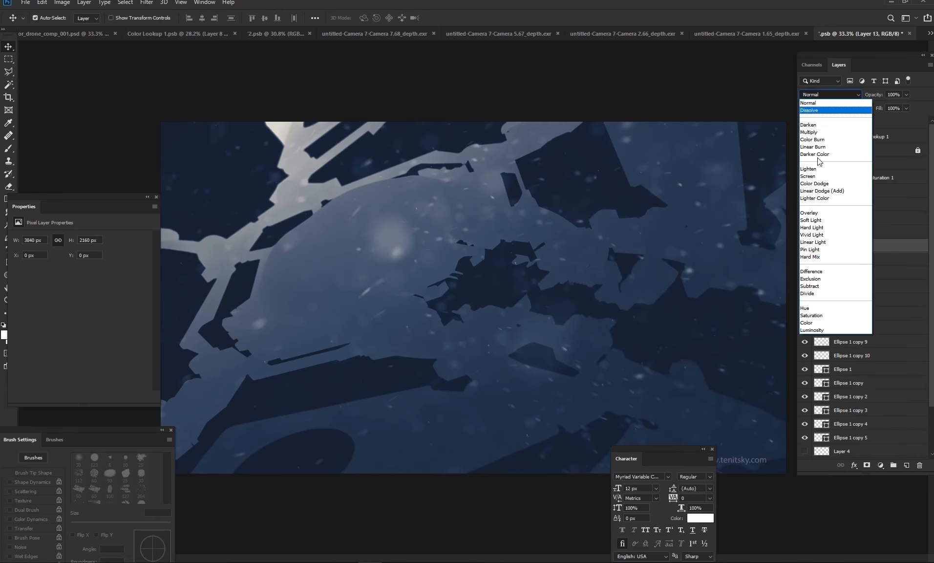
pyautogui.click(815, 155)
pyautogui.moveTo(906, 95); pyautogui.dragTo(887, 103)
pyautogui.scroll(-4, 829, 96)
pyautogui.scroll(-4, 829, 96)
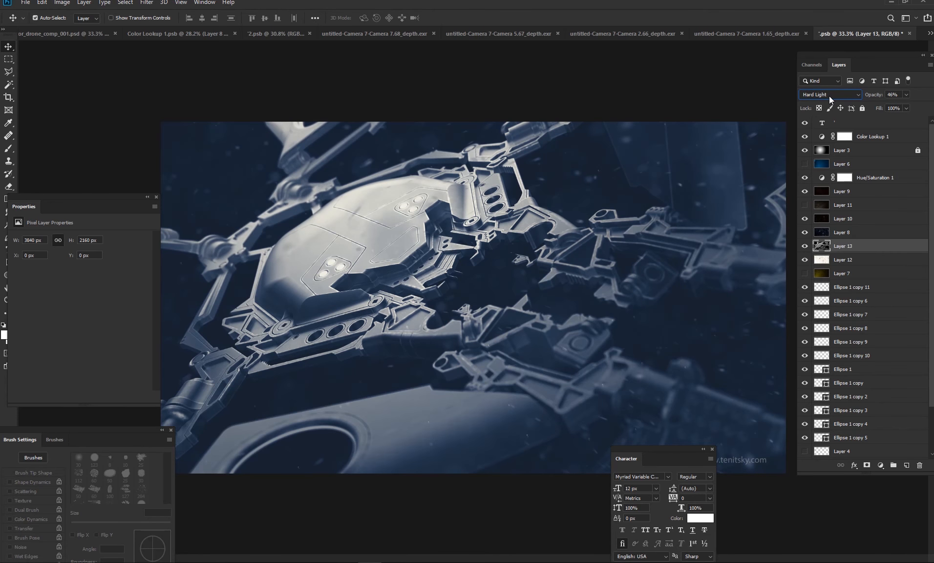
pyautogui.click(806, 247)
pyautogui.click(806, 247)
pyautogui.click(805, 247)
pyautogui.click(806, 247)
pyautogui.click(805, 247)
pyautogui.click(806, 247)
# Go through further blending modes for the depth layer and set it to Subtract
pyautogui.scroll(-5, 830, 95)
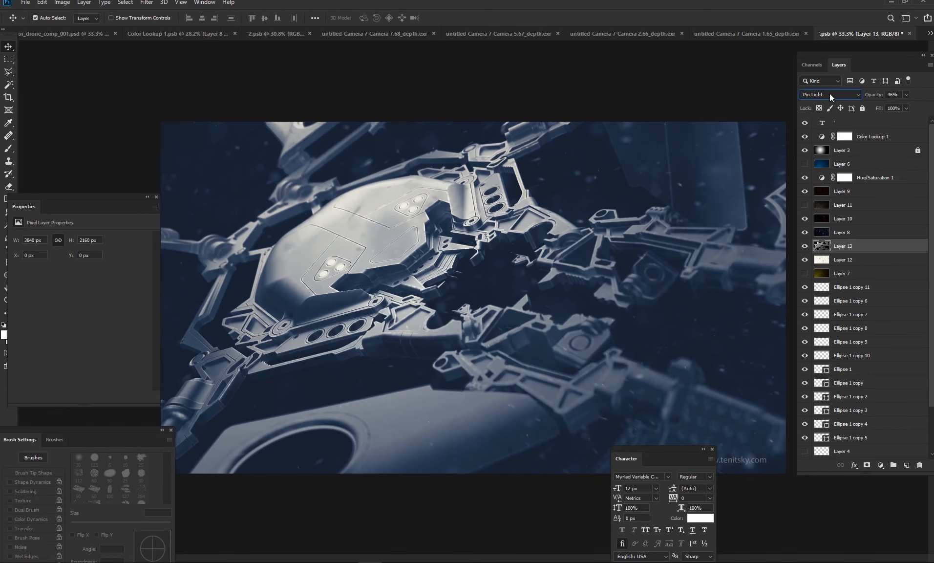
pyautogui.scroll(-1, 830, 93)
pyautogui.scroll(1, 829, 93)
pyautogui.scroll(-2, 830, 93)
pyautogui.scroll(-3, 864, 198)
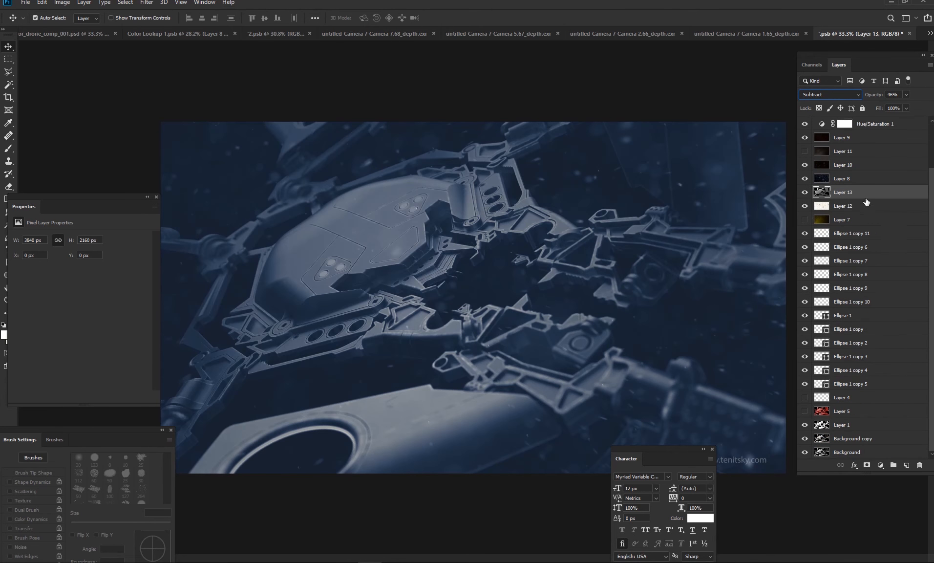
# Move the depth layer beneath Ellipse 1 copy 5, lower its opacity to 37%, and compare the image with it hidden and shown
pyautogui.moveTo(864, 198); pyautogui.dragTo(825, 222)
pyautogui.click(804, 219)
pyautogui.click(805, 219)
pyautogui.click(907, 94)
pyautogui.click(928, 106)
pyautogui.moveTo(929, 106); pyautogui.dragTo(896, 105)
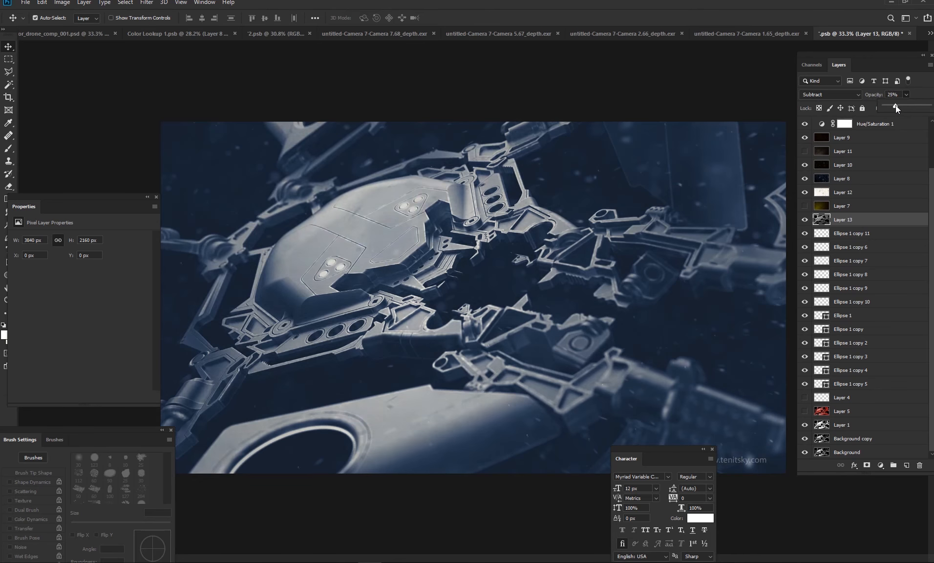
pyautogui.moveTo(843, 221); pyautogui.dragTo(840, 382)
pyautogui.click(804, 384)
pyautogui.click(805, 383)
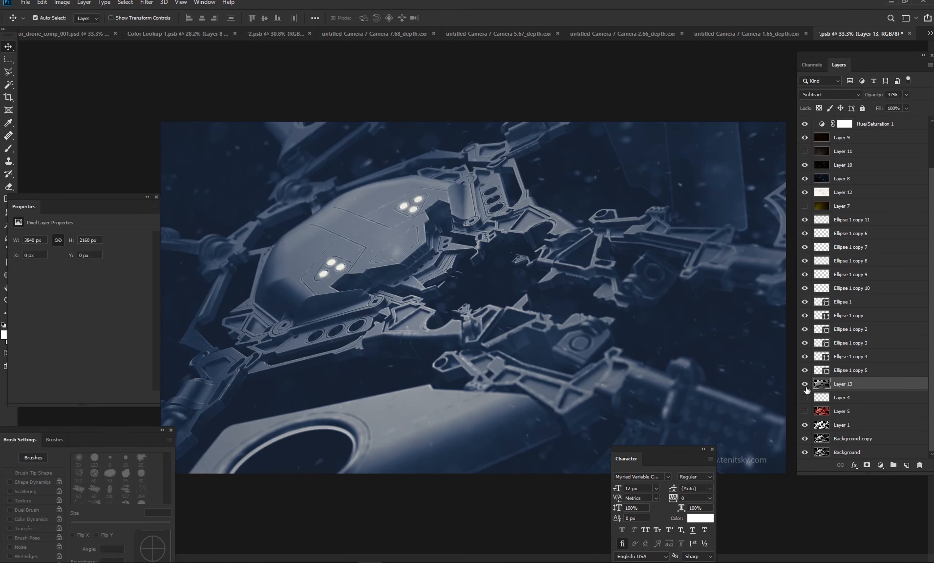
# Invert the Layer 13 depth layer and go through further blending modes for it, including Color
pyautogui.click(804, 383)
pyautogui.click(804, 384)
pyautogui.click(821, 95)
pyautogui.click(819, 96)
pyautogui.scroll(-3, 819, 96)
pyautogui.click(816, 94)
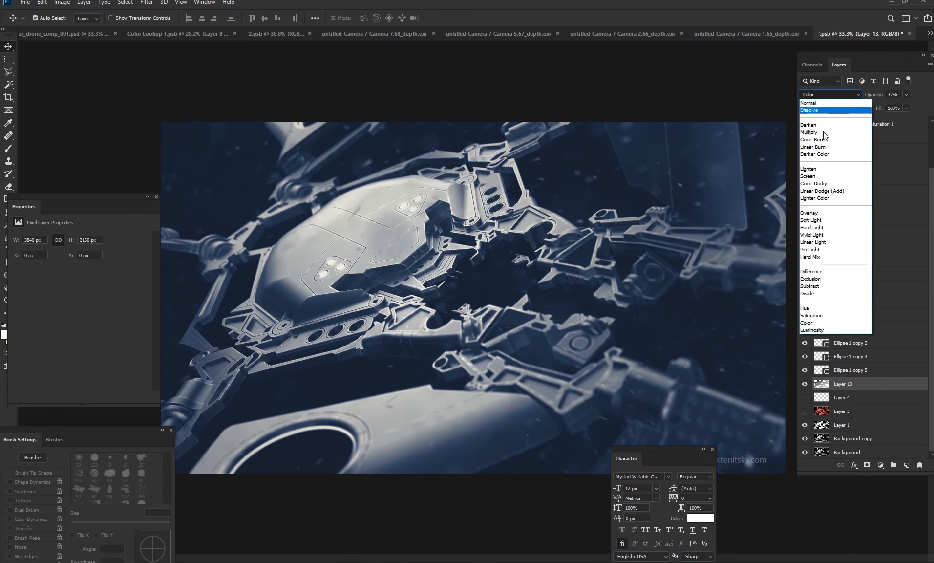
# Raise Layer 13's opacity to 52%, try modes from Normal through Multiply, Overlay and Difference, and settle on Exclusion
pyautogui.click(813, 100)
pyautogui.moveTo(906, 100); pyautogui.dragTo(928, 106)
pyautogui.click(827, 98)
pyautogui.click(827, 97)
pyautogui.scroll(-3, 827, 97)
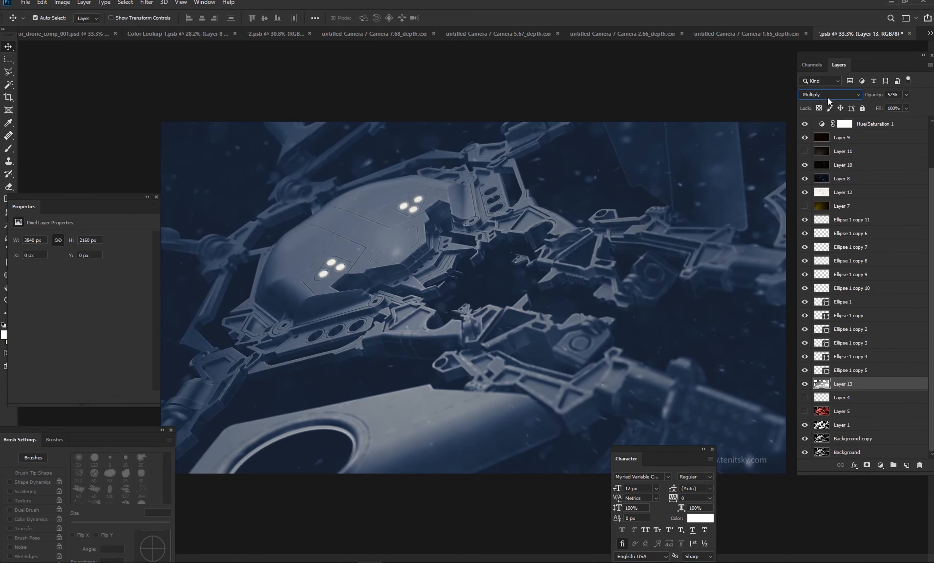
pyautogui.scroll(-9, 827, 98)
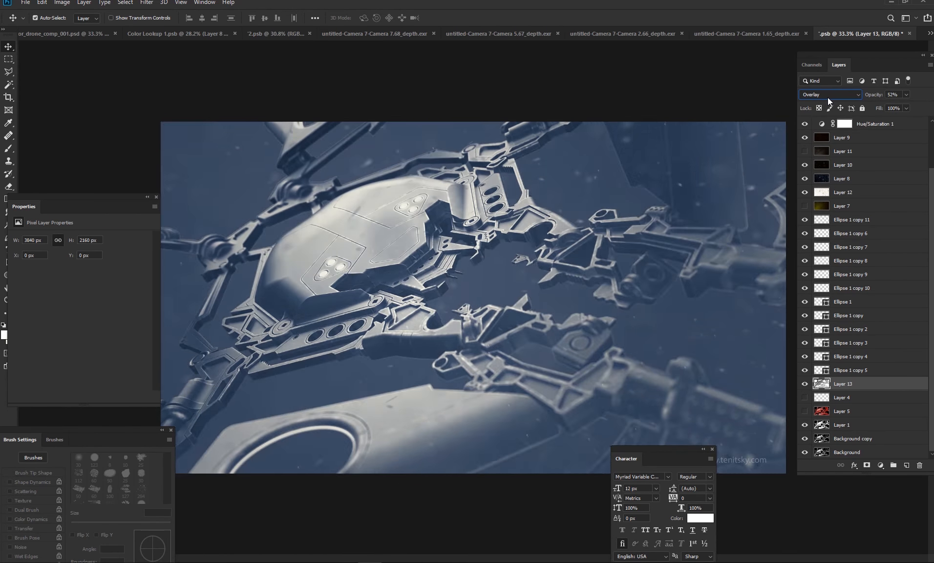
pyautogui.scroll(-7, 827, 97)
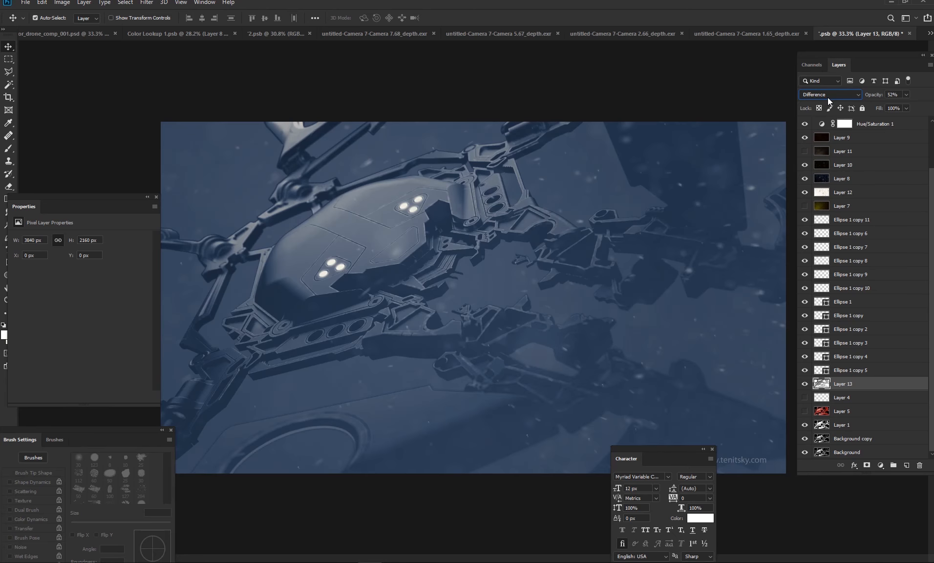
pyautogui.scroll(-1, 827, 97)
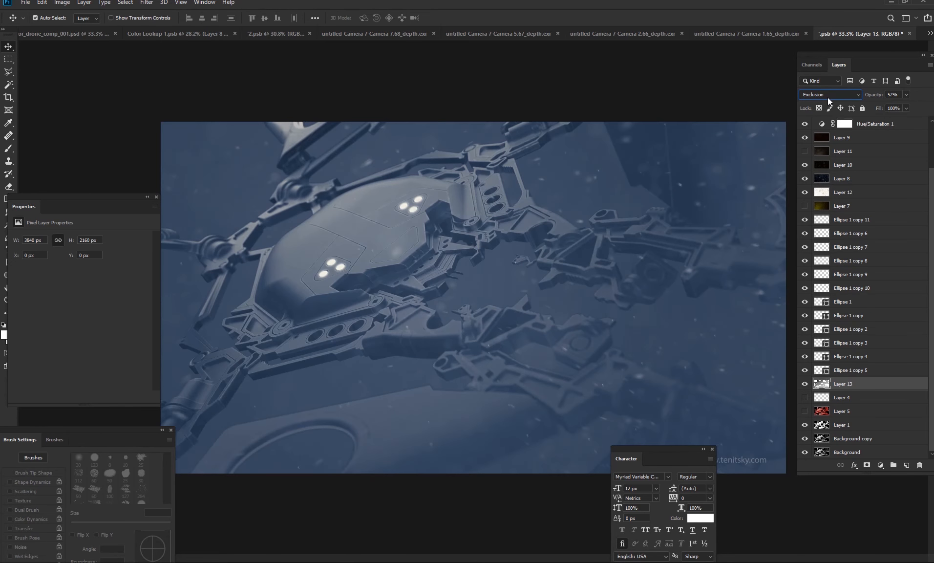
# Lower Layer 13's opacity to 18% and compare the image with the layer hidden and shown
pyautogui.click(805, 384)
pyautogui.click(804, 384)
pyautogui.moveTo(907, 95); pyautogui.dragTo(892, 105)
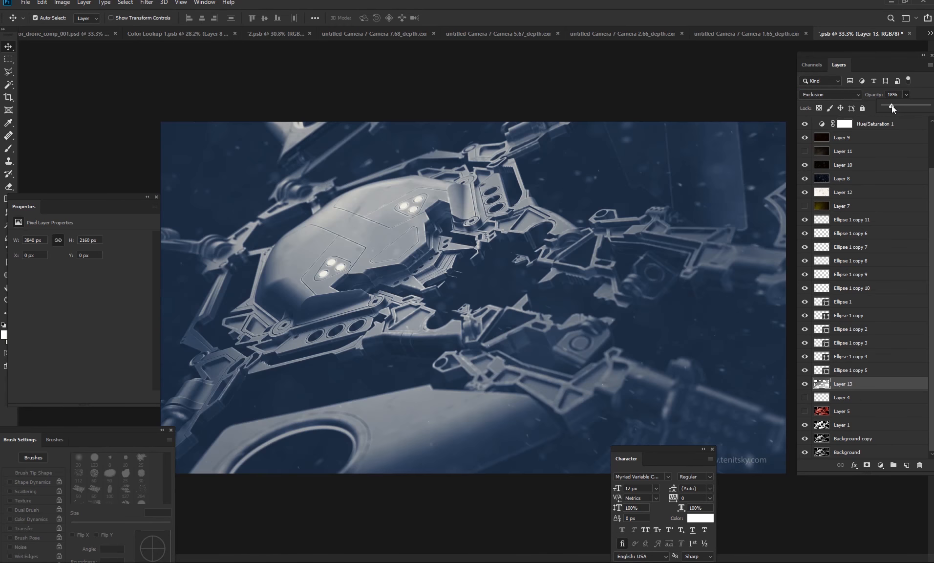
pyautogui.click(806, 383)
pyautogui.click(806, 384)
# Duplicate Layer 13 and give the copy Subtract blending at 42% opacity, comparing it hidden and shown
pyautogui.hotkey('ctrl', 'j')
pyautogui.moveTo(905, 95); pyautogui.dragTo(921, 100)
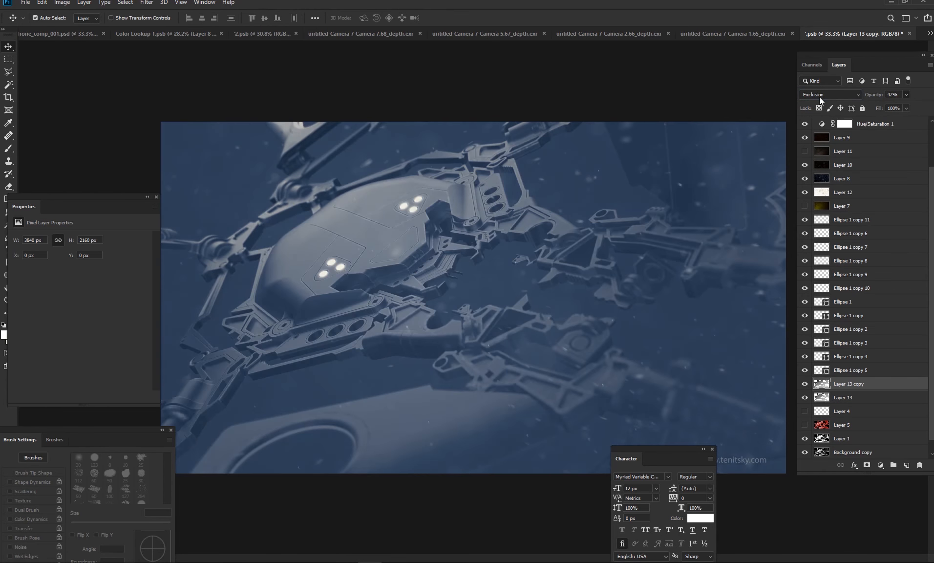
pyautogui.scroll(-1, 819, 97)
pyautogui.click(805, 384)
pyautogui.click(806, 385)
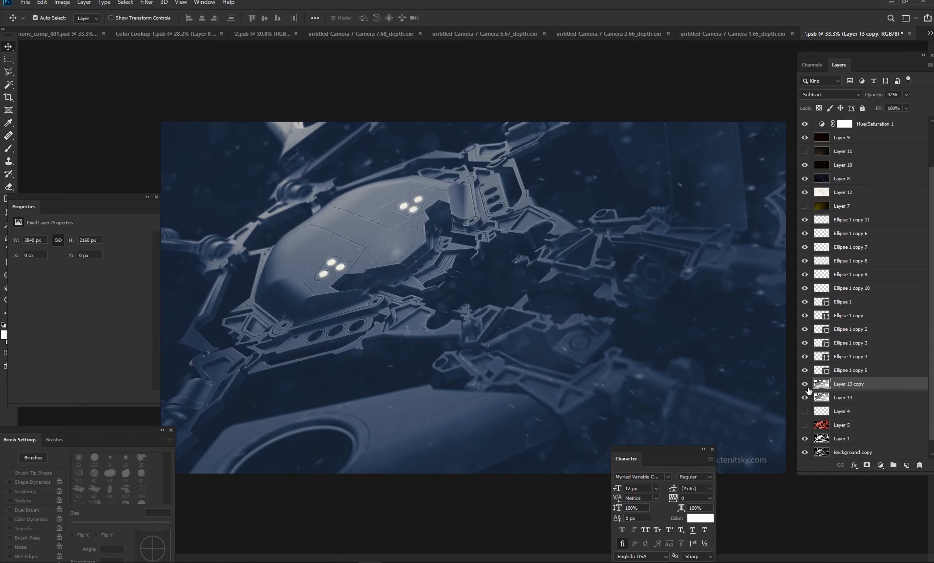
# Check the main composition, return to the smart object, and lower Layer 13 copy to 17% and Layer 13 to 7% opacity
pyautogui.moveTo(831, 34); pyautogui.dragTo(200, 33)
pyautogui.click(82, 33)
pyautogui.click(887, 35)
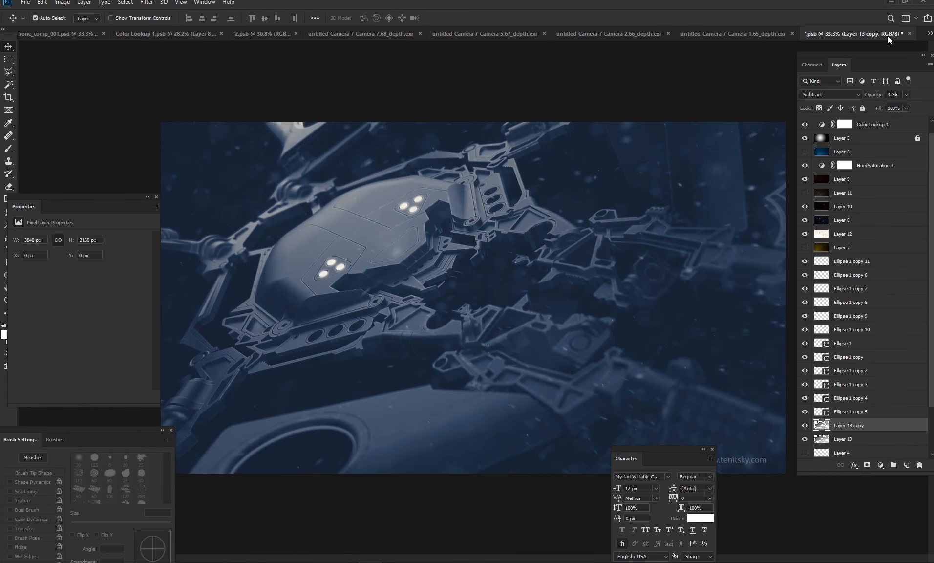
pyautogui.scroll(-3, 863, 345)
pyautogui.click(805, 370)
pyautogui.click(805, 371)
pyautogui.click(906, 95)
pyautogui.moveTo(899, 104); pyautogui.dragTo(889, 105)
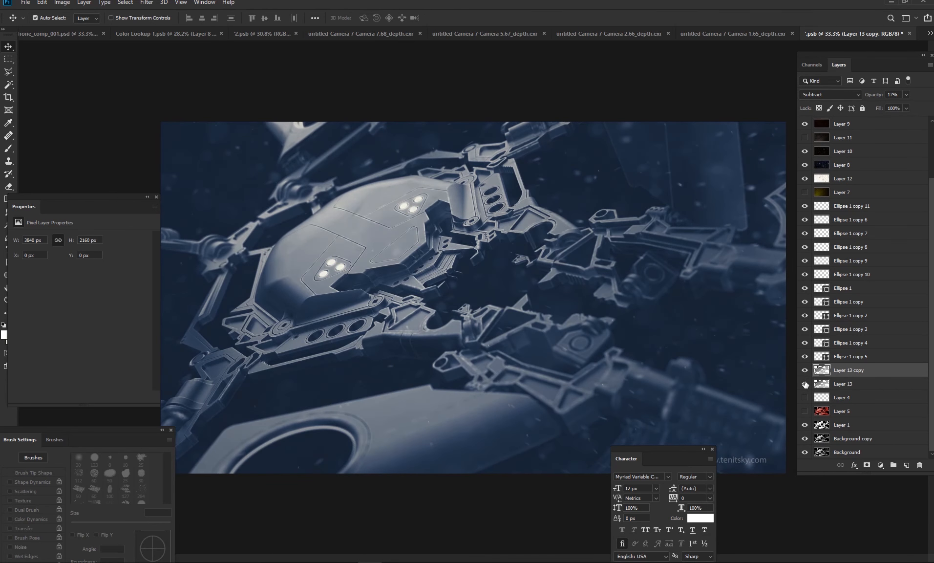
pyautogui.click(823, 385)
pyautogui.click(782, 35)
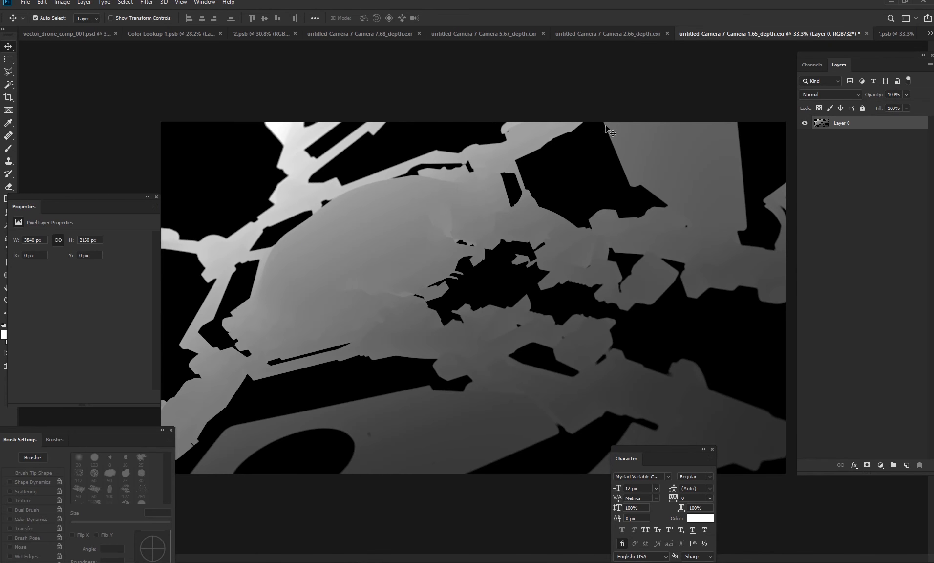
pyautogui.hotkey('ctrl', 'l')
pyautogui.moveTo(628, 228); pyautogui.dragTo(549, 231)
pyautogui.press('Escape')
# Switch to the Camera 7.5.67 depth image and reduce its exposure to bring out the depth gradient
pyautogui.click(608, 35)
pyautogui.click(485, 34)
pyautogui.click(65, 3)
pyautogui.moveTo(83, 28)
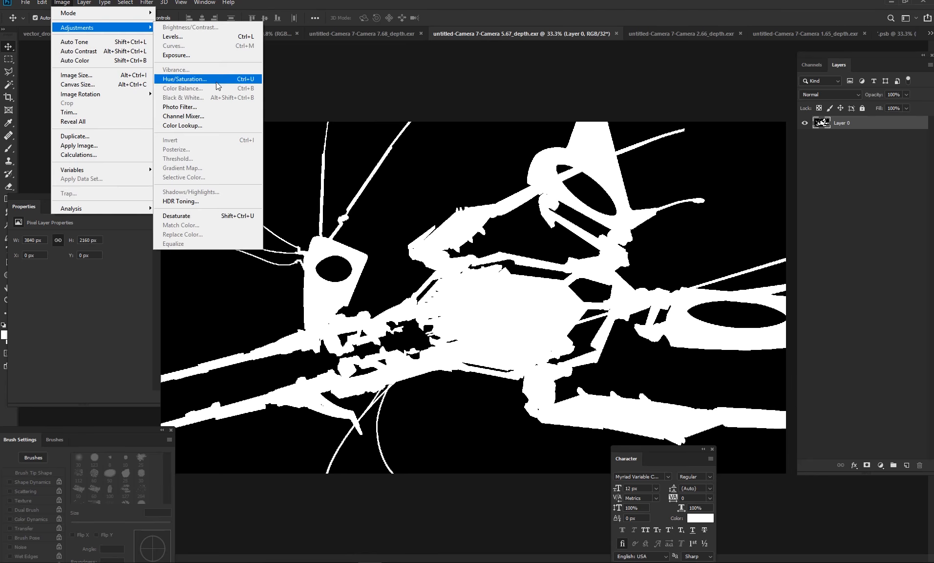
pyautogui.click(189, 55)
pyautogui.moveTo(745, 258); pyautogui.dragTo(686, 258)
pyautogui.moveTo(745, 280)
pyautogui.mouseDown()
pyautogui.moveTo(725, 280)
pyautogui.moveTo(741, 281)
pyautogui.mouseUp()
pyautogui.press('Return')
# Adjust the Levels of the 5.67 depth image to strengthen the contrast between near and far parts
pyautogui.hotkey('ctrl', 'l')
pyautogui.moveTo(538, 126); pyautogui.dragTo(484, 112)
pyautogui.moveTo(439, 222); pyautogui.dragTo(384, 223)
pyautogui.moveTo(437, 115); pyautogui.dragTo(335, 93)
pyautogui.click(438, 109)
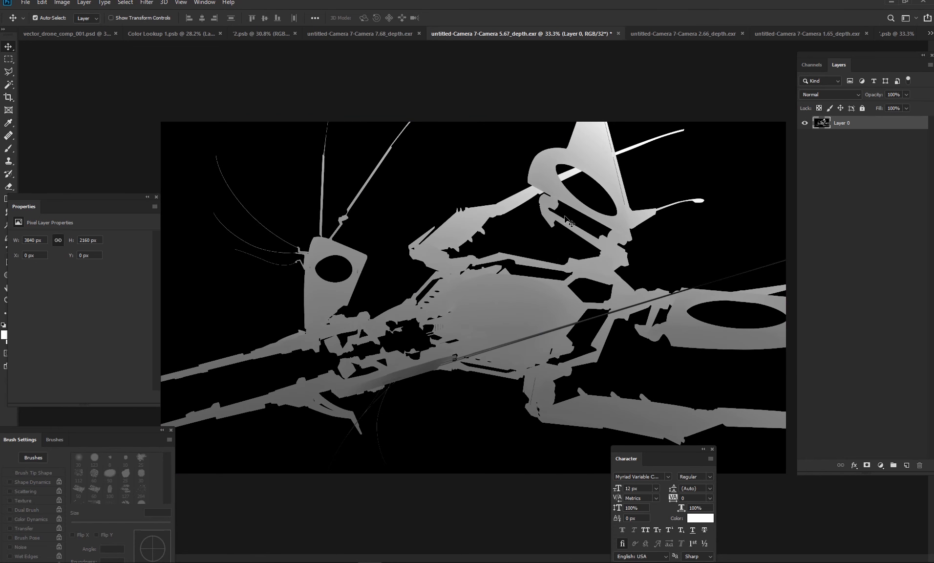
# Copy the 5.67 depth image and paste it as a new layer at the top of the '2.psb smart object
pyautogui.click(8, 72)
pyautogui.click(8, 85)
pyautogui.click(6, 84)
pyautogui.click(40, 84)
pyautogui.hotkey('shift', 'w')
pyautogui.click(337, 33)
pyautogui.click(243, 31)
pyautogui.click(859, 126)
pyautogui.hotkey('ctrl', 'v')
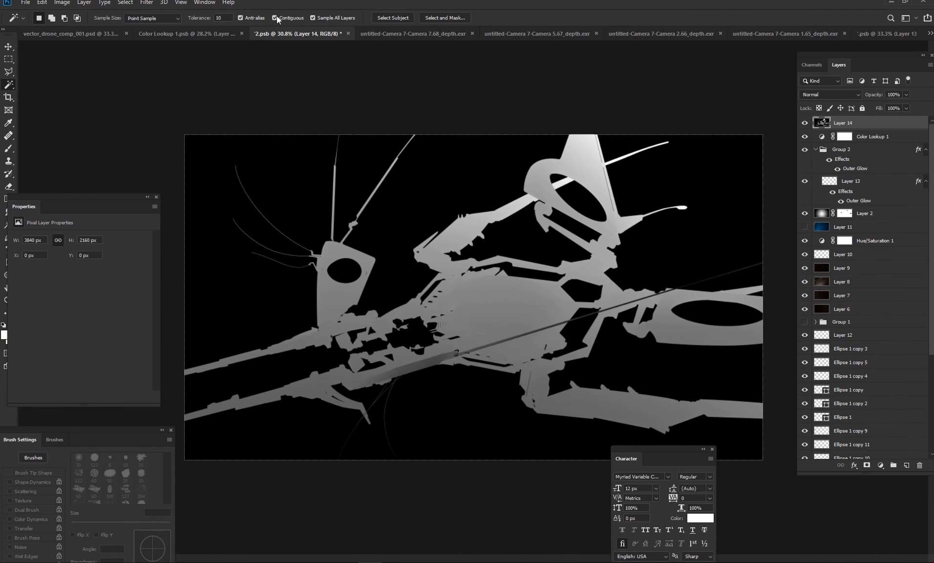
# Cut the depth layer's black background to a separate hidden layer and move Layer 14 beneath Ellipse 1 copy 8
pyautogui.click(450, 155)
pyautogui.hotkey('ctrl', 'x')
pyautogui.hotkey('ctrl', 'v')
pyautogui.click(805, 122)
pyautogui.moveTo(830, 138); pyautogui.dragTo(889, 421)
pyautogui.scroll(-4, 889, 421)
pyautogui.moveTo(855, 260); pyautogui.dragTo(837, 363)
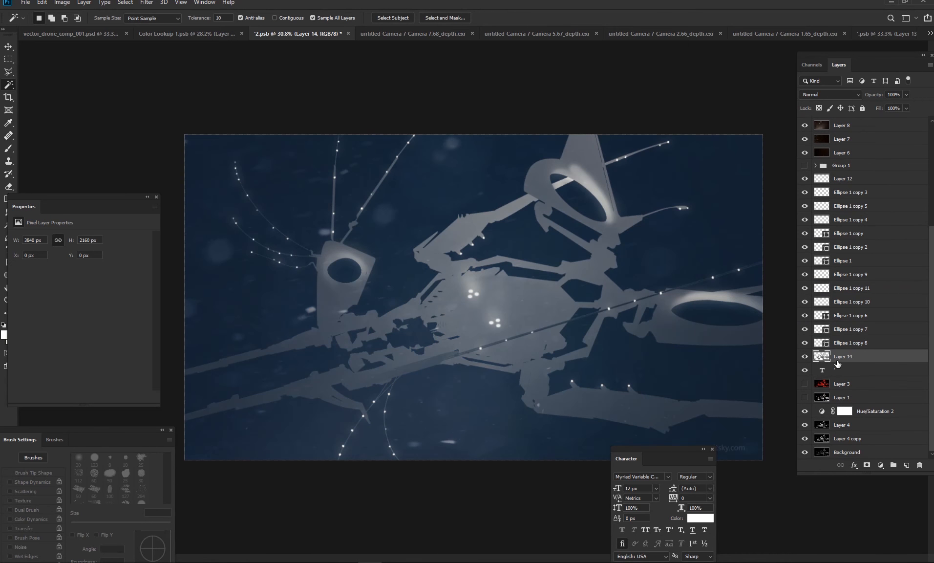
# Lower Layer 14's opacity to 39% and invert its tones
pyautogui.moveTo(906, 95); pyautogui.dragTo(878, 106)
pyautogui.click(849, 360)
pyautogui.hotkey('ctrl', 'i')
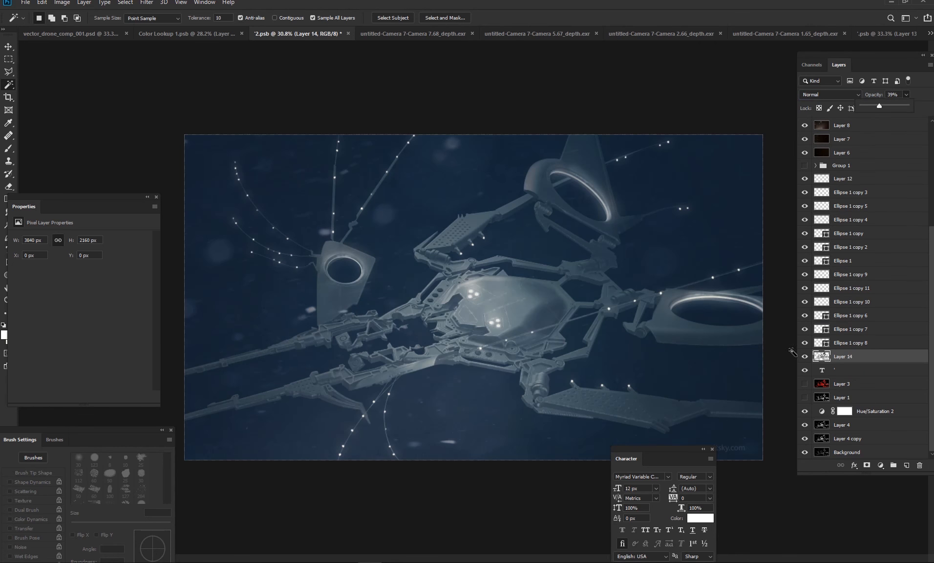
# Go through the blending modes for Layer 14, set it to Subtract, and compare the image with it hidden and shown
pyautogui.click(814, 97)
pyautogui.scroll(-9, 814, 97)
pyautogui.scroll(-9, 814, 98)
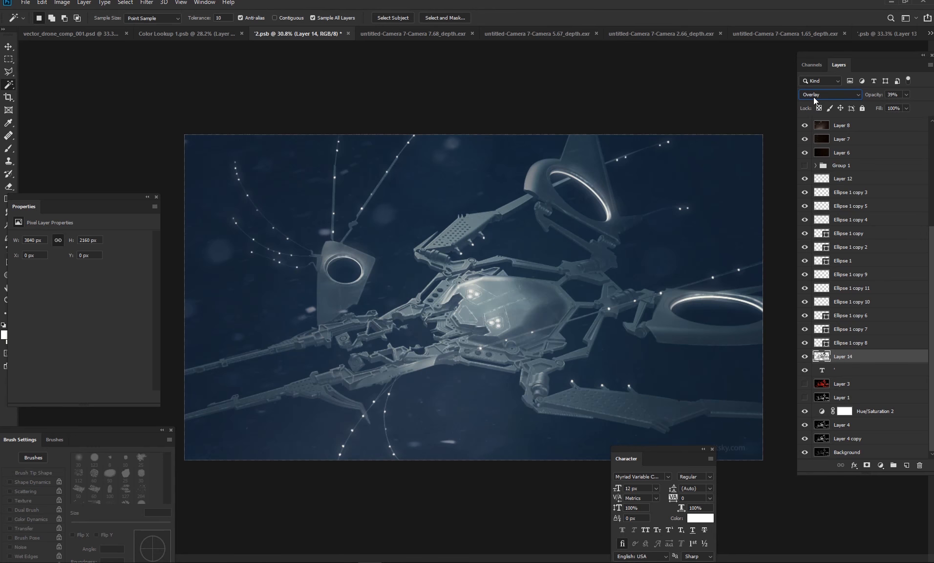
pyautogui.scroll(-3, 814, 97)
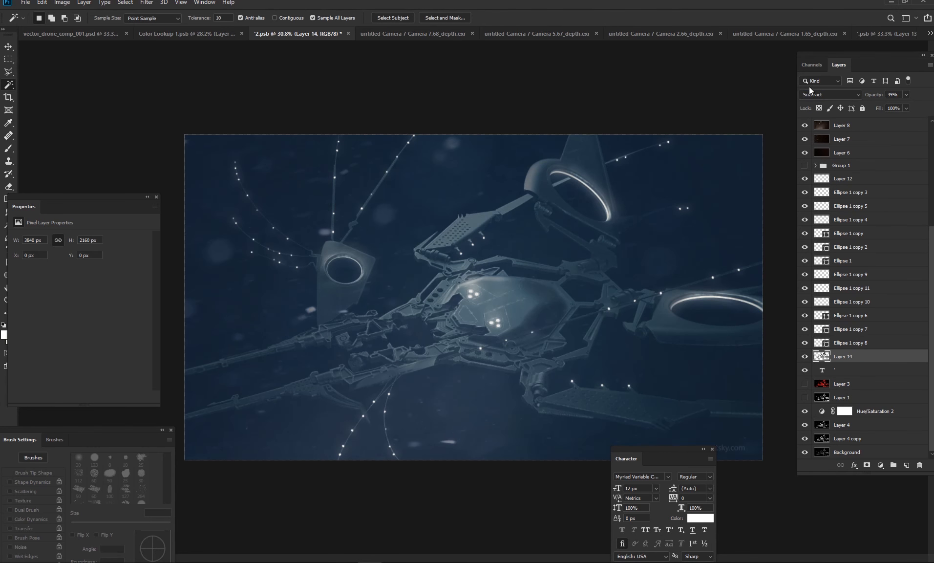
pyautogui.scroll(-2, 817, 94)
pyautogui.scroll(1, 817, 95)
pyautogui.scroll(1, 834, 94)
pyautogui.click(806, 359)
pyautogui.click(806, 359)
pyautogui.click(805, 358)
pyautogui.click(806, 358)
pyautogui.click(805, 358)
# Save the '.psb smart object, check the updated drone composition, and return to the smart object
pyautogui.click(202, 38)
pyautogui.click(72, 35)
pyautogui.click(822, 34)
pyautogui.click(908, 34)
pyautogui.hotkey('ctrl', 's')
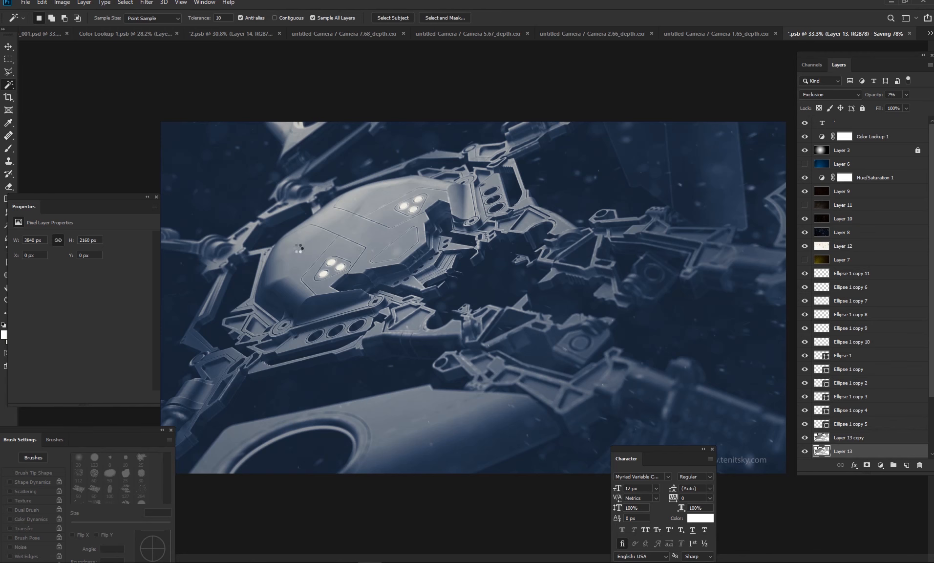
pyautogui.click(49, 35)
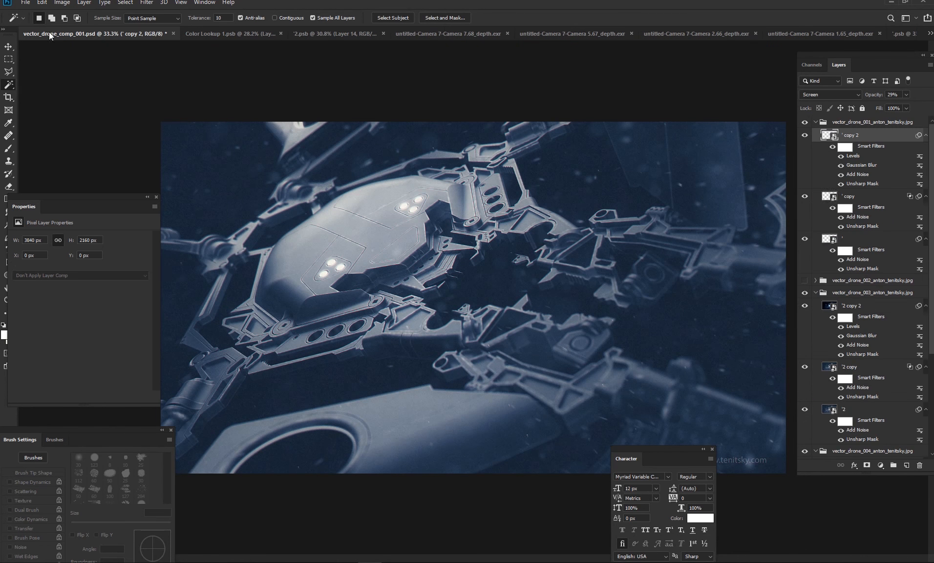
pyautogui.press('v')
pyautogui.click(904, 34)
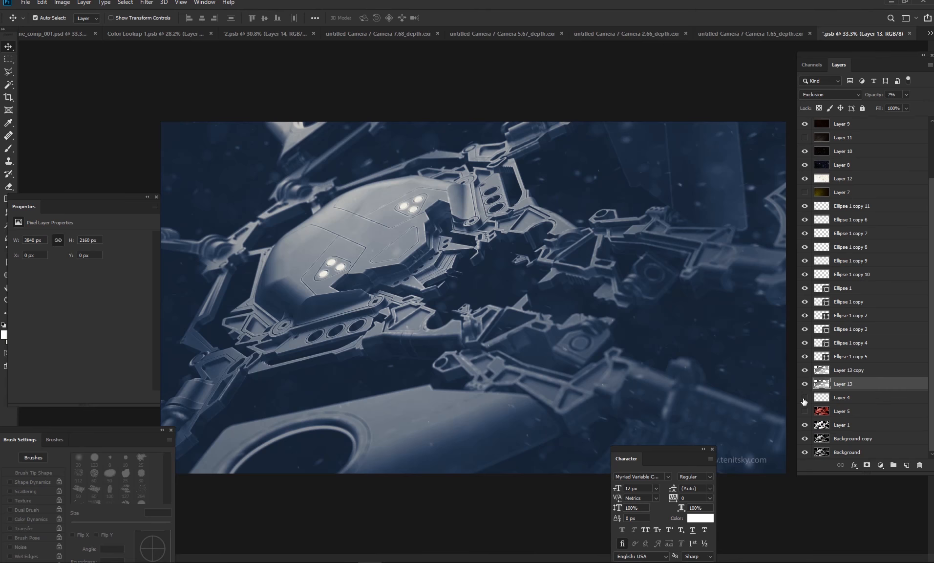
# Add a layer mask to Layer 13 copy and paint black over the foreground ring with an 80 px brush
pyautogui.press('b')
pyautogui.moveTo(81, 199)
pyautogui.mouseDown()
pyautogui.moveTo(95, 200)
pyautogui.moveTo(109, 137)
pyautogui.mouseUp()
pyautogui.moveTo(101, 432)
pyautogui.mouseDown()
pyautogui.moveTo(131, 217)
pyautogui.moveTo(145, 266)
pyautogui.mouseUp()
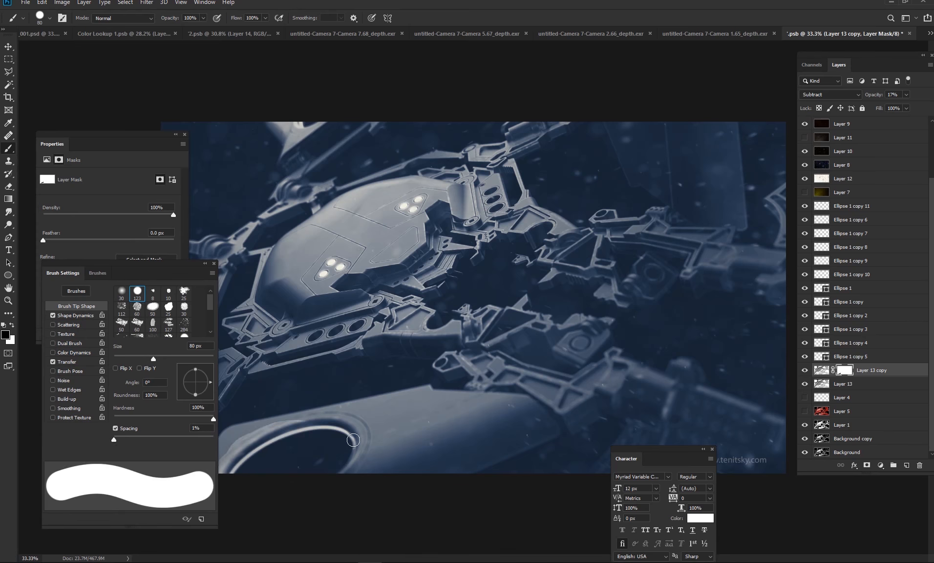
pyautogui.moveTo(296, 419); pyautogui.dragTo(341, 461)
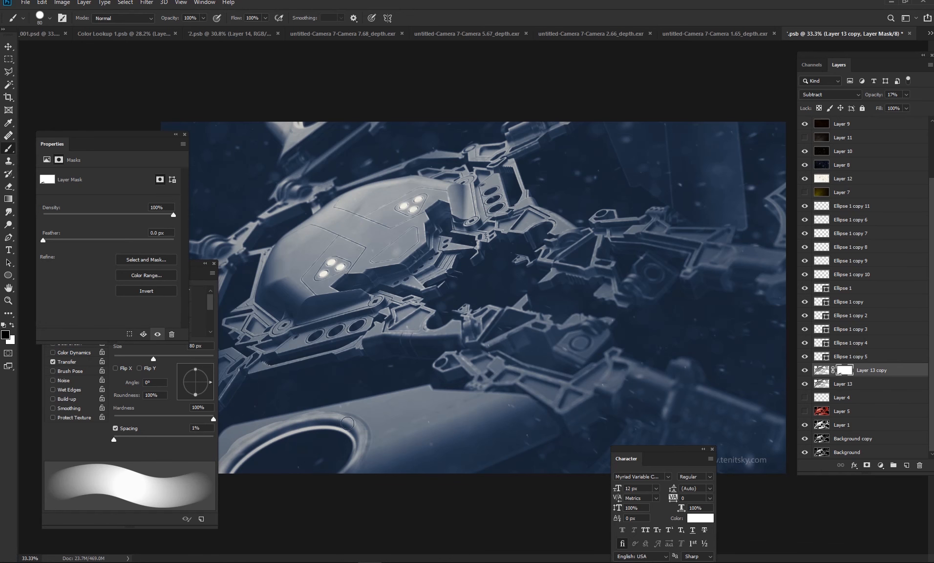
pyautogui.moveTo(134, 144); pyautogui.dragTo(152, 59)
pyautogui.moveTo(147, 264); pyautogui.dragTo(66, 311)
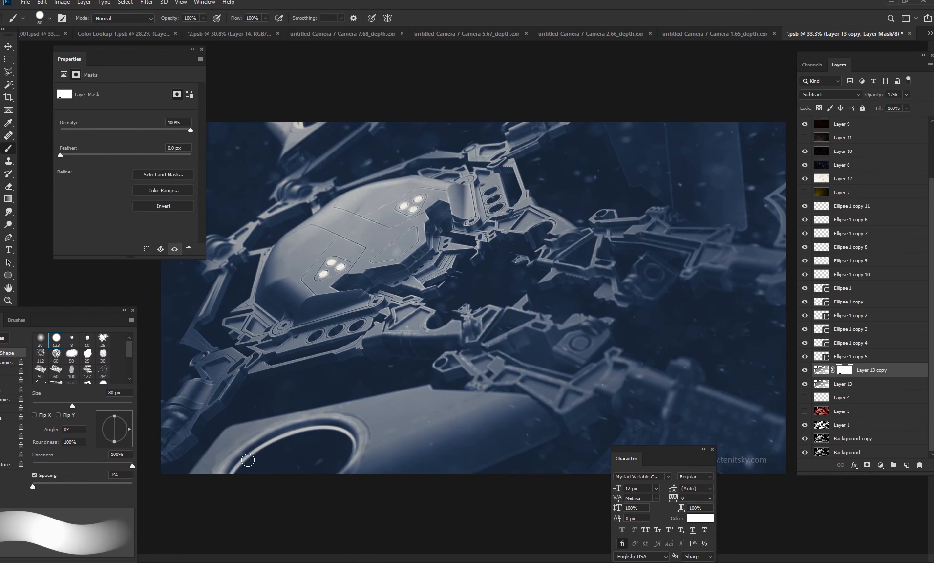
# Soften Layer 13 copy's mask with a Gaussian Blur of 34.6 pixels radius
pyautogui.click(833, 370)
pyautogui.hotkey('ctrl', 'alt', 'f')
pyautogui.moveTo(364, 383); pyautogui.dragTo(455, 367)
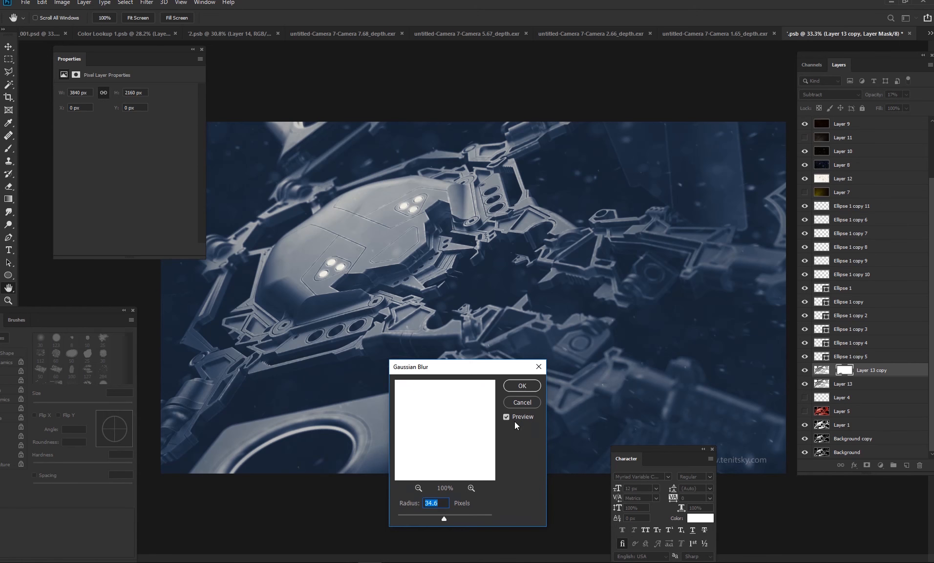
pyautogui.click(521, 385)
# Copy the mask of Layer 13 copy onto Layer 13 and save the smart object
pyautogui.keyDown('alt'); pyautogui.moveTo(844, 360); pyautogui.dragTo(844, 385); pyautogui.keyUp('alt')
pyautogui.hotkey('ctrl', 'z')
pyautogui.hotkey('ctrl', 's')
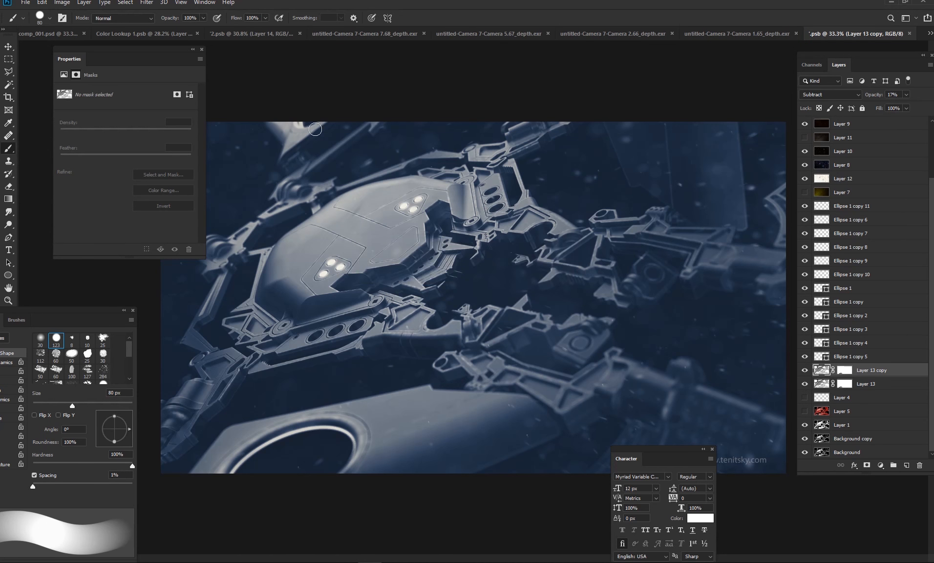
# Check the main composition, go back through the open documents to '2.psb, and toggle Layer 14's visibility
pyautogui.click(48, 33)
pyautogui.hotkey('ctrl', 'shift', 'Tab')
pyautogui.hotkey('ctrl', 'shift', 'Tab')
pyautogui.hotkey('ctrl', 'shift', 'Tab')
pyautogui.hotkey('ctrl', 'shift', 'Tab')
pyautogui.hotkey('ctrl', 'shift', 'Tab')
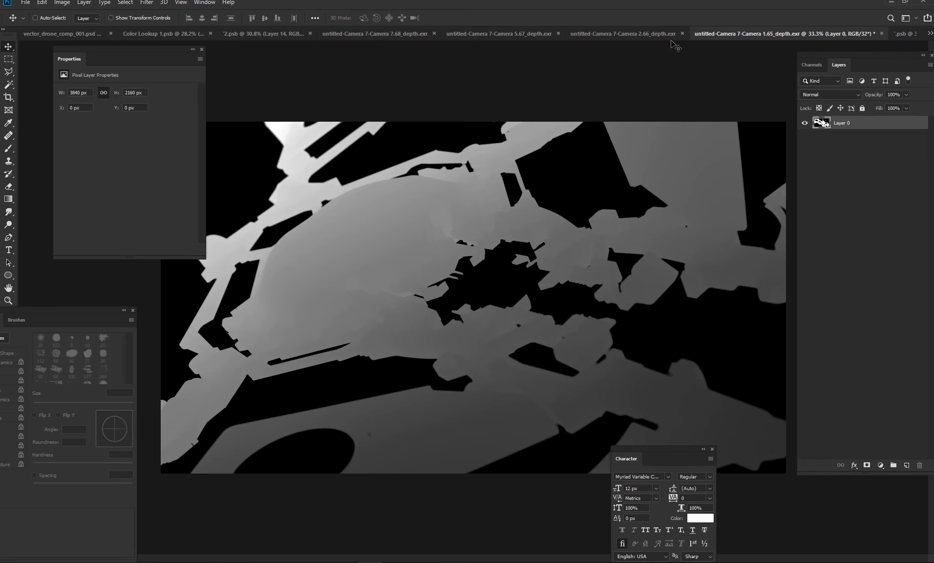
pyautogui.hotkey('ctrl', 'shift', 'Tab')
pyautogui.click(804, 397)
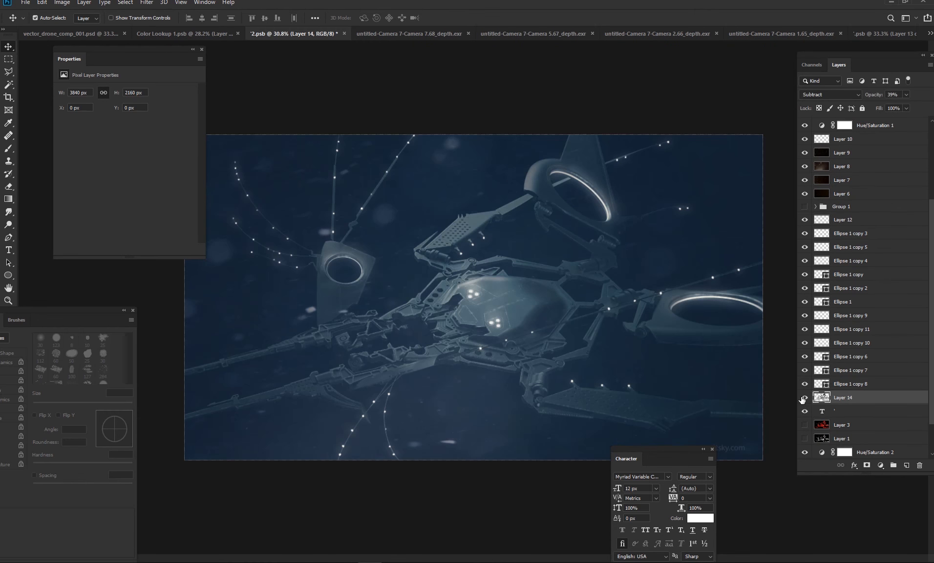
# Adjust Layer 14's Levels for stronger contrast, comparing the image with and without the preview
pyautogui.hotkey('ctrl', 'l')
pyautogui.moveTo(365, 90); pyautogui.dragTo(709, 75)
pyautogui.moveTo(679, 184); pyautogui.dragTo(657, 177)
pyautogui.moveTo(720, 70); pyautogui.dragTo(709, 51)
pyautogui.moveTo(647, 165); pyautogui.dragTo(730, 156)
pyautogui.click(755, 171)
pyautogui.click(756, 170)
pyautogui.click(765, 78)
# Bring Layer 14 to the top of the stack, raise its opacity to 100%, and try Normal, Hue and Luminosity blending
pyautogui.hotkey('ctrl', 'shift', ']')
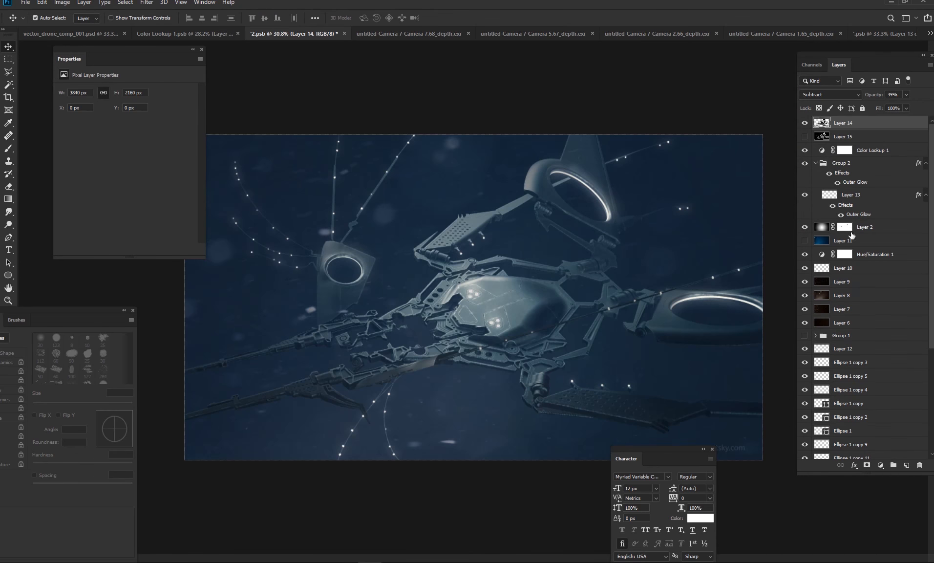
pyautogui.click(831, 94)
pyautogui.click(826, 102)
pyautogui.click(906, 95)
pyautogui.click(928, 110)
pyautogui.click(827, 95)
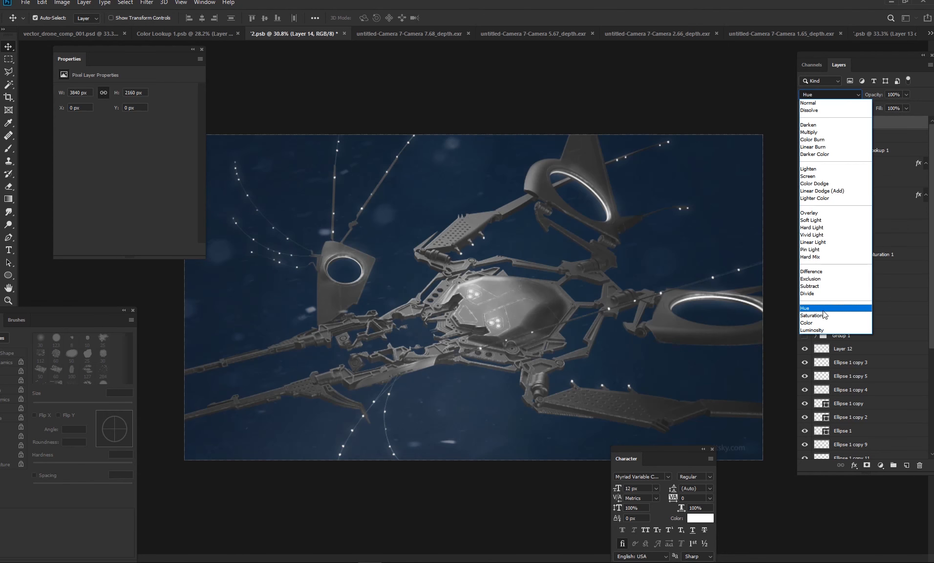
pyautogui.click(821, 330)
# Move Layer 14 directly beneath the text layer and set its blending mode to Subtract
pyautogui.hotkey('ctrl', 'shift', '[')
pyautogui.moveTo(855, 450); pyautogui.dragTo(857, 371)
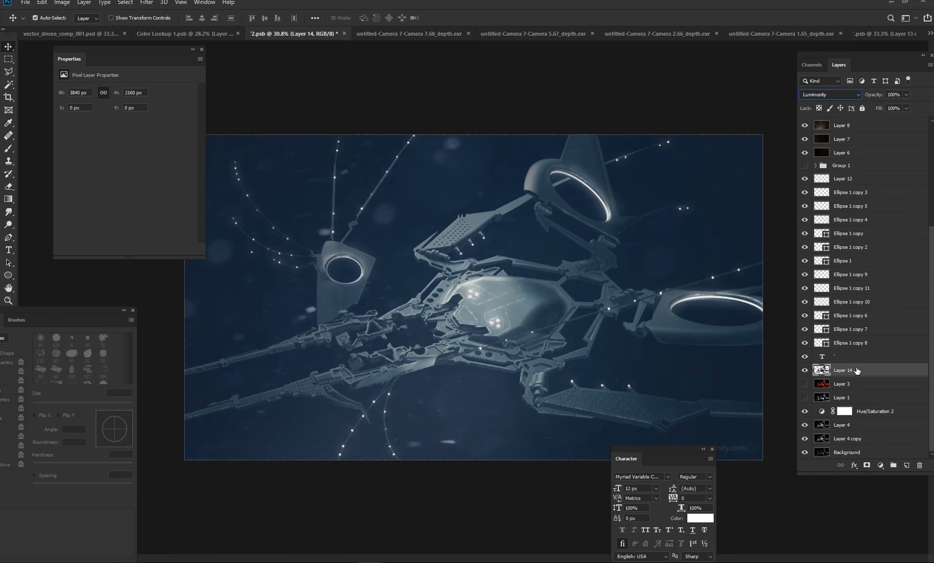
pyautogui.click(815, 94)
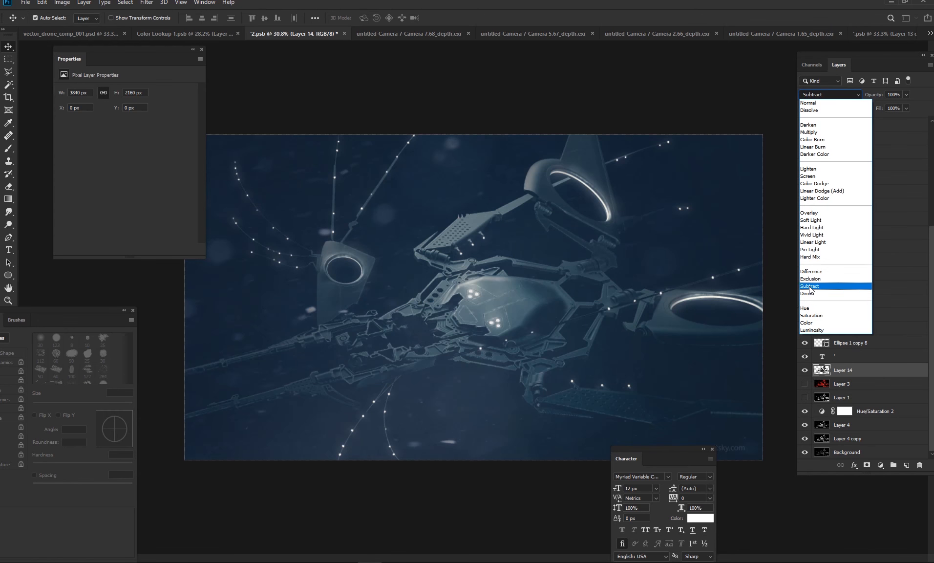
pyautogui.click(830, 288)
# Compare the image with Layer 14 hidden and shown, and save the '2.psb smart object
pyautogui.click(805, 370)
pyautogui.click(805, 370)
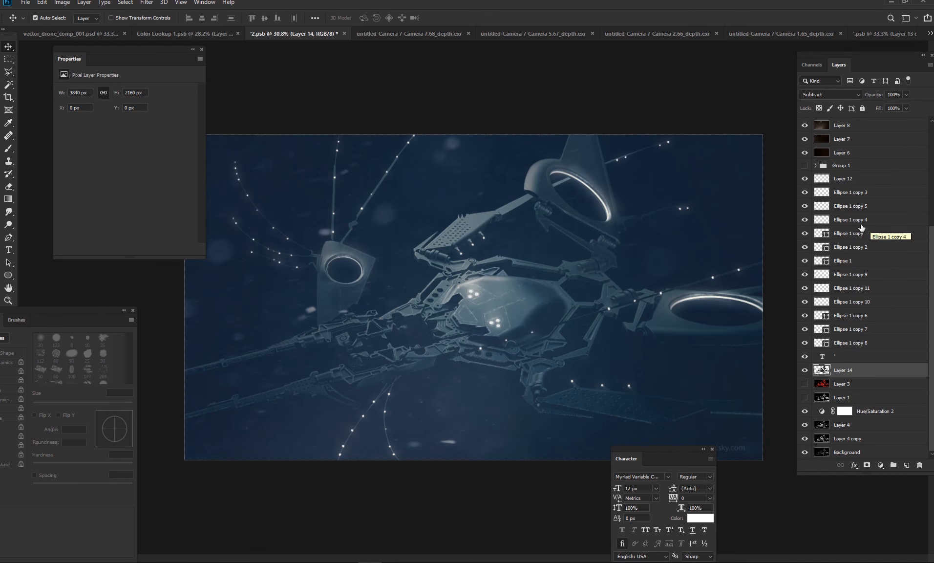
pyautogui.click(805, 371)
pyautogui.click(683, 88)
pyautogui.click(804, 370)
pyautogui.click(805, 370)
pyautogui.click(804, 370)
pyautogui.click(805, 369)
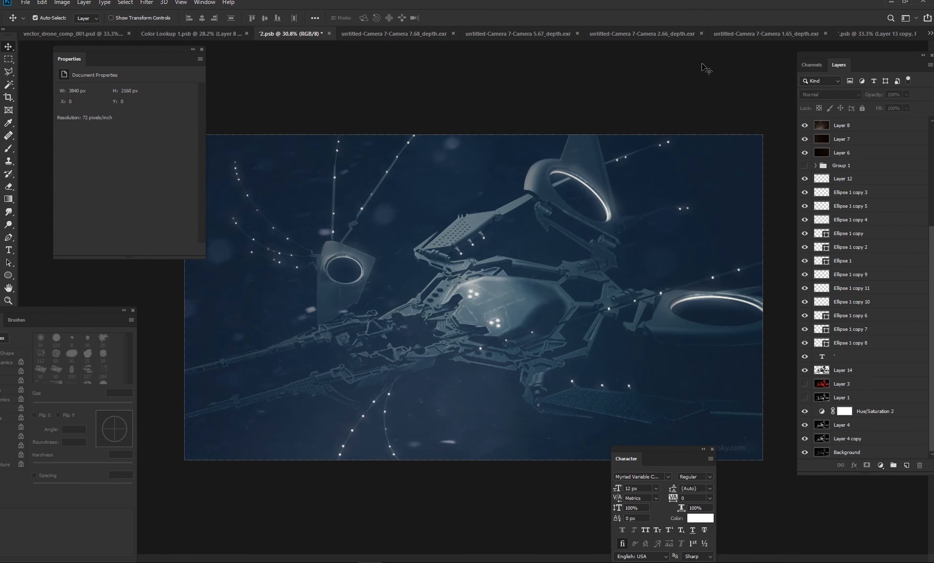
pyautogui.hotkey('ctrl', 's')
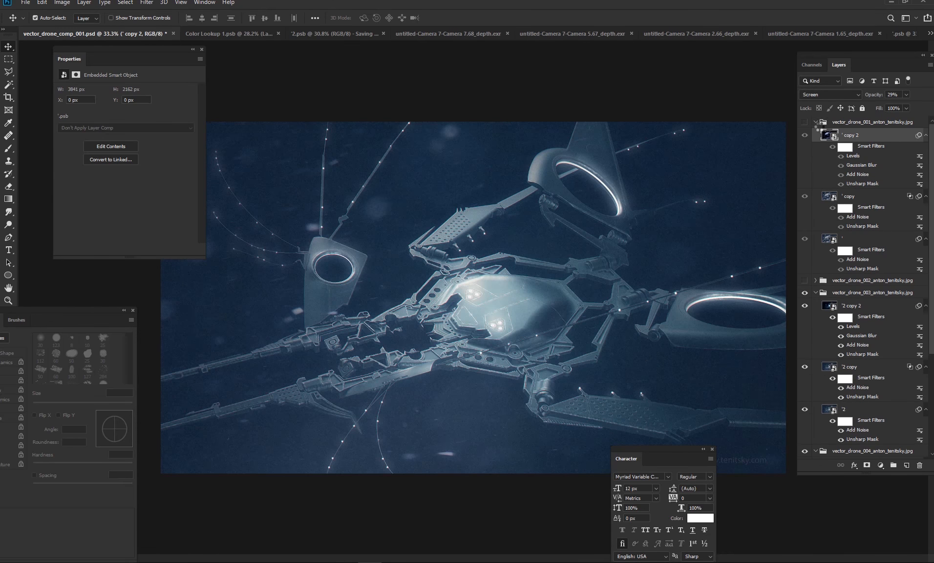
# In the Camera 2.66 depth pass, adjust the Exposure until the drone's depth shows as dark grey tones
pyautogui.moveTo(471, 248); pyautogui.dragTo(609, 88)
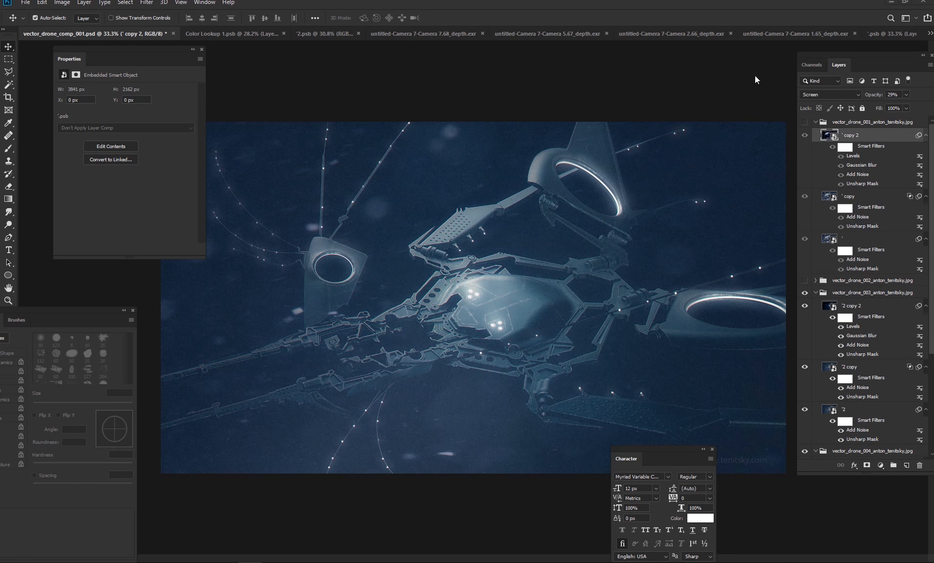
pyautogui.click(869, 37)
pyautogui.click(777, 35)
pyautogui.click(635, 35)
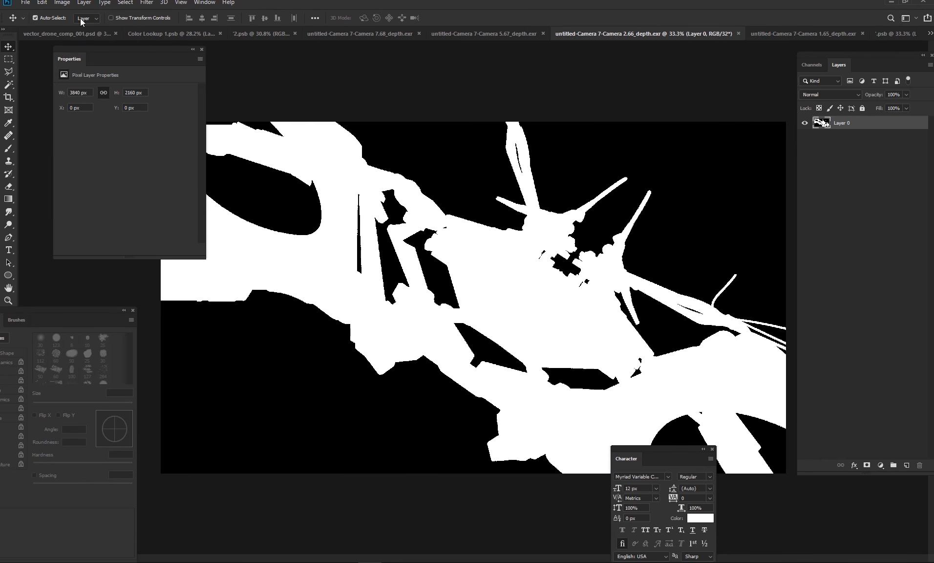
pyautogui.click(63, 3)
pyautogui.moveTo(131, 26)
pyautogui.click(176, 55)
pyautogui.moveTo(745, 258); pyautogui.dragTo(688, 259)
pyautogui.moveTo(744, 279); pyautogui.dragTo(740, 279)
pyautogui.click(835, 228)
# Brighten the depth pass's midtones with Levels, and apply Levels again with midtones 0.71 and white input 98
pyautogui.hotkey('ctrl', 'l')
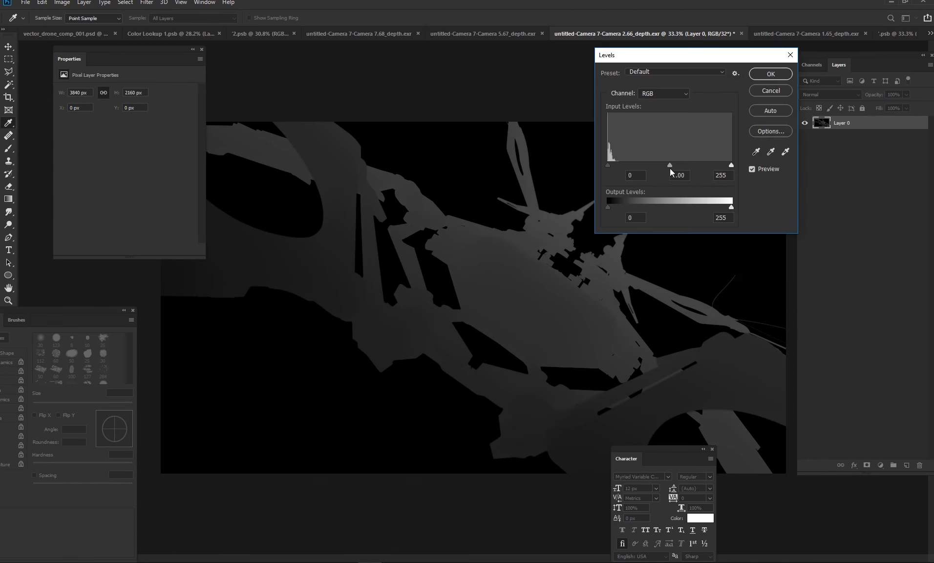
pyautogui.moveTo(670, 169); pyautogui.dragTo(652, 171)
pyautogui.press('Return')
pyautogui.hotkey('ctrl', 'l')
pyautogui.moveTo(731, 165); pyautogui.dragTo(655, 166)
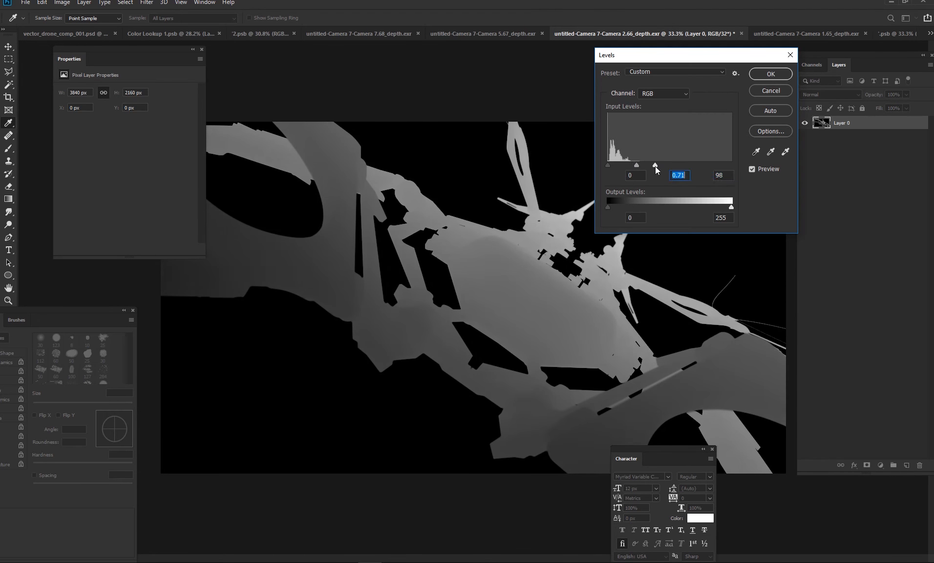
pyautogui.press('Return')
# Return to vector_drone_comp_001, collapse the 001 and 003 groups, and place the Camera 2.66 depth pass above Layer 7 in '1.psb
pyautogui.click(336, 31)
pyautogui.click(529, 31)
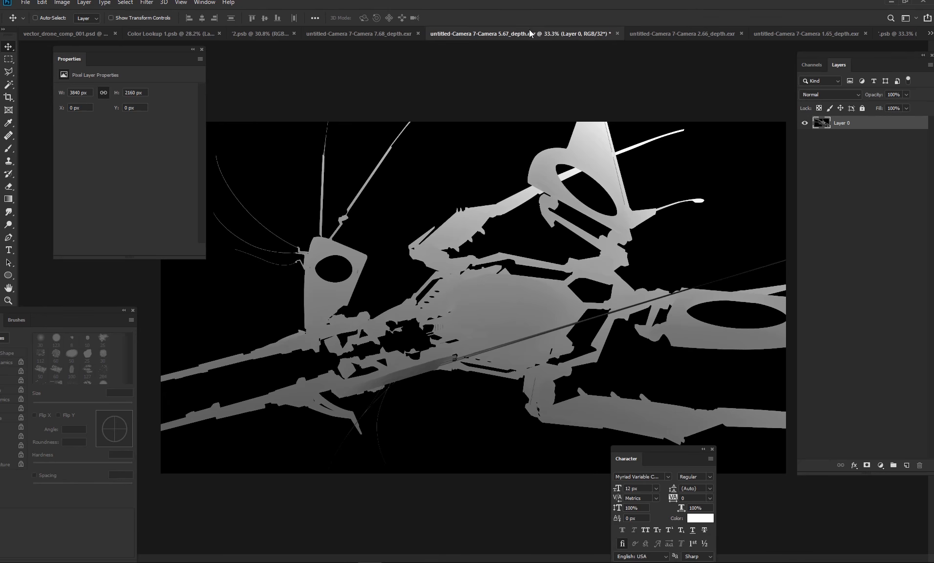
pyautogui.click(782, 32)
pyautogui.click(894, 33)
pyautogui.click(78, 34)
pyautogui.click(815, 122)
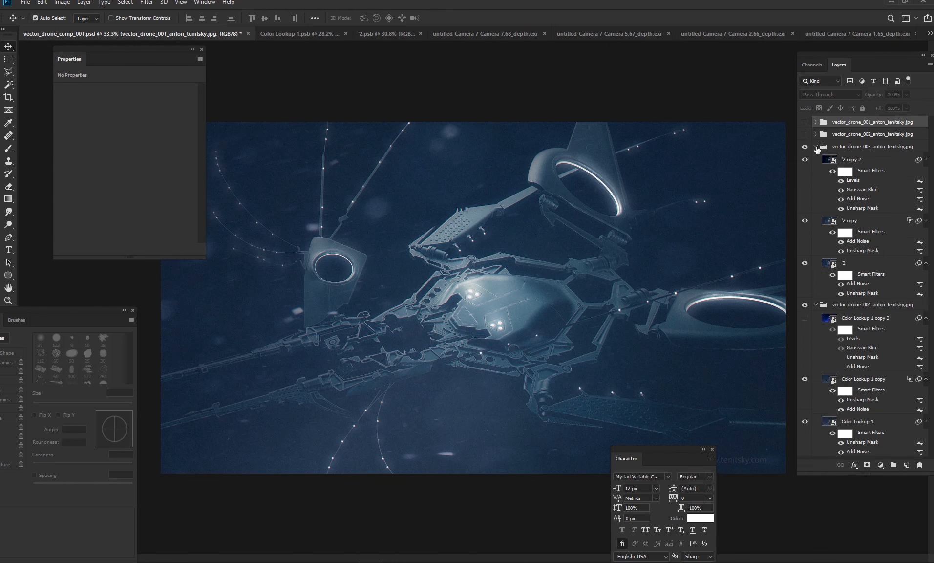
pyautogui.click(816, 147)
pyautogui.click(804, 122)
pyautogui.click(675, 292)
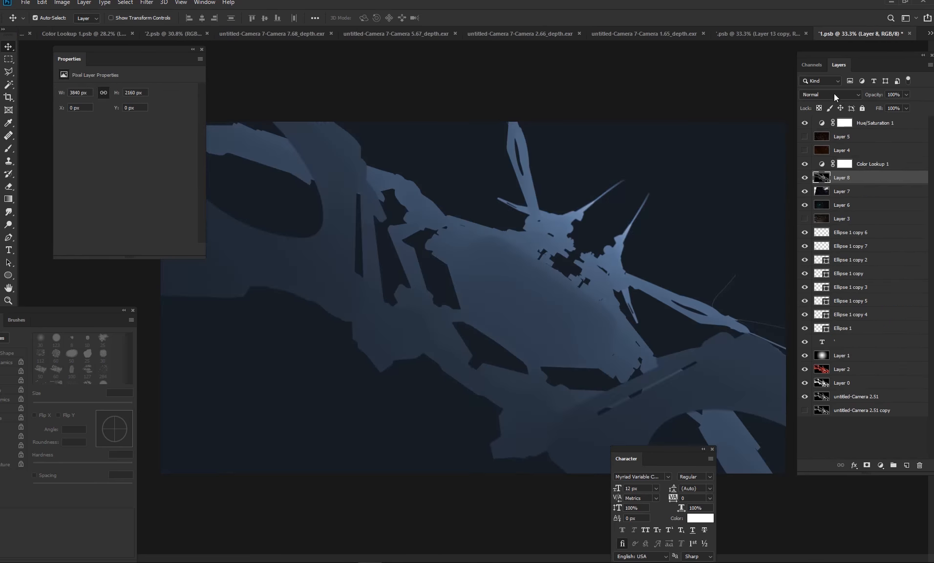
# Set Layer 8 to Subtract at 23% opacity directly beneath Layer 1, and compare the image with it hidden and shown
pyautogui.click(835, 94)
pyautogui.click(838, 279)
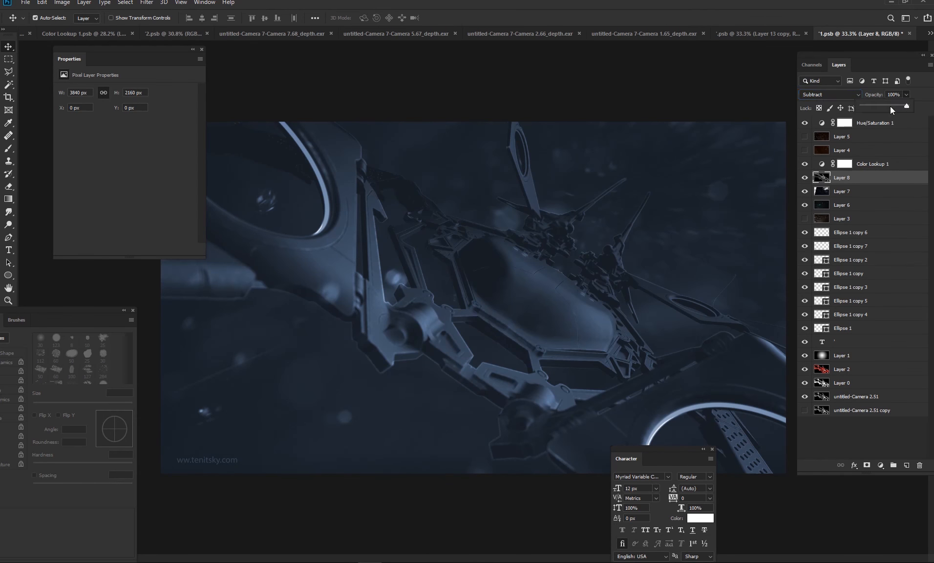
pyautogui.moveTo(890, 106); pyautogui.dragTo(871, 106)
pyautogui.moveTo(841, 177); pyautogui.dragTo(806, 356)
pyautogui.click(804, 356)
pyautogui.click(805, 356)
pyautogui.click(805, 356)
pyautogui.click(804, 356)
pyautogui.click(805, 356)
pyautogui.hotkey('ctrl', 'l')
pyautogui.moveTo(670, 166); pyautogui.dragTo(713, 166)
pyautogui.click(781, 92)
# Set Layer 8's blending mode to Color Burn and compare the image with the layer hidden and shown
pyautogui.click(831, 95)
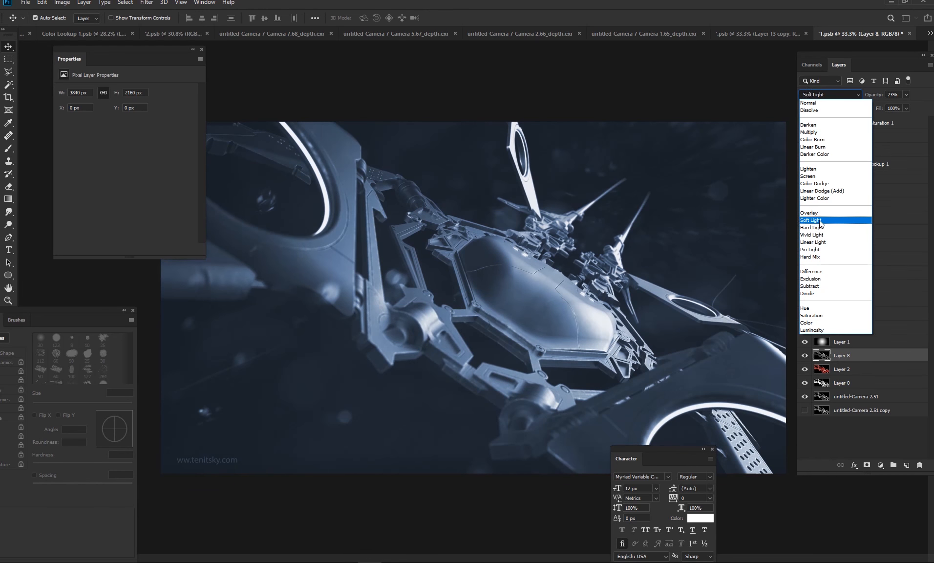
pyautogui.click(813, 139)
pyautogui.click(804, 356)
pyautogui.click(805, 357)
pyautogui.click(805, 357)
pyautogui.click(805, 358)
pyautogui.click(806, 358)
pyautogui.click(806, 359)
pyautogui.click(807, 359)
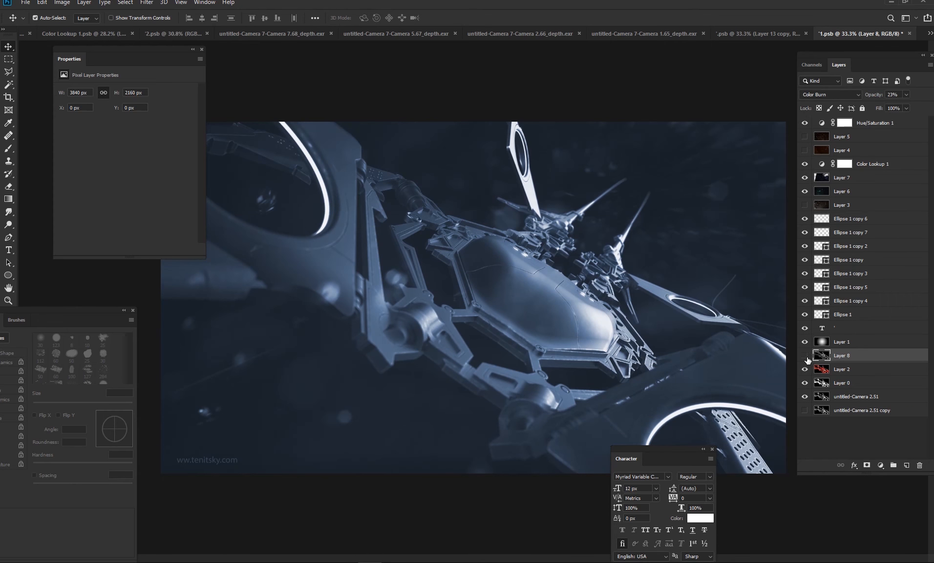
pyautogui.click(807, 360)
pyautogui.click(807, 359)
# Compare the image with Layer 1 and Layer 8 each hidden and shown, and save the '1.psb smart object
pyautogui.click(825, 341)
pyautogui.click(804, 341)
pyautogui.click(804, 342)
pyautogui.click(805, 341)
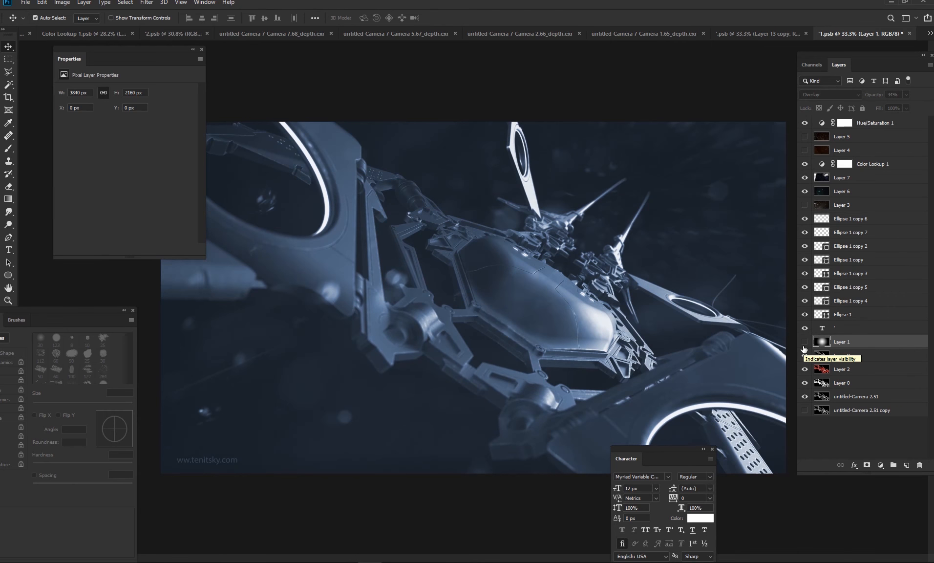
pyautogui.click(804, 343)
pyautogui.click(805, 357)
pyautogui.click(806, 357)
pyautogui.click(841, 355)
pyautogui.click(655, 95)
pyautogui.hotkey('ctrl', 's')
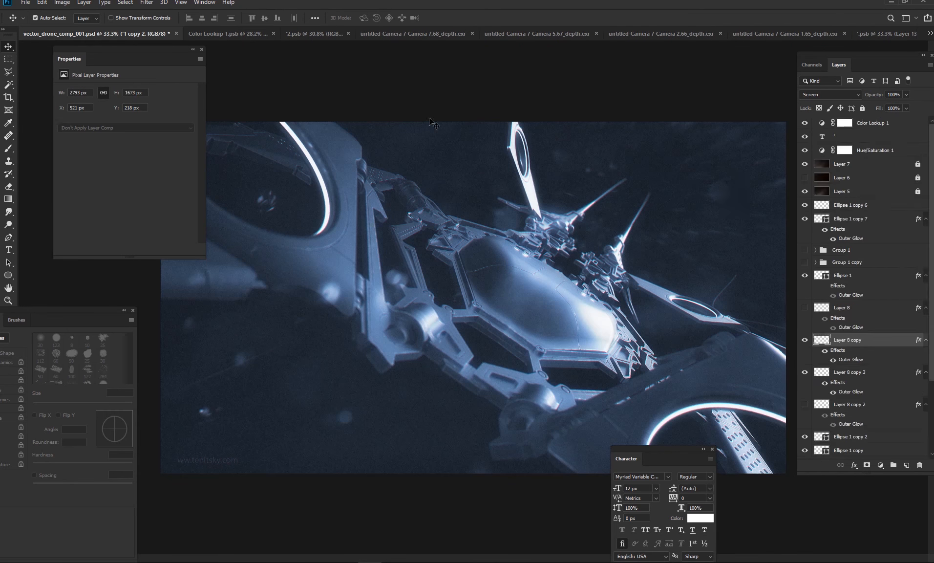
# Review the drone renders by hiding and showing their groups, leave all four groups visible, and collapse the 004 group
pyautogui.moveTo(806, 123); pyautogui.dragTo(810, 148)
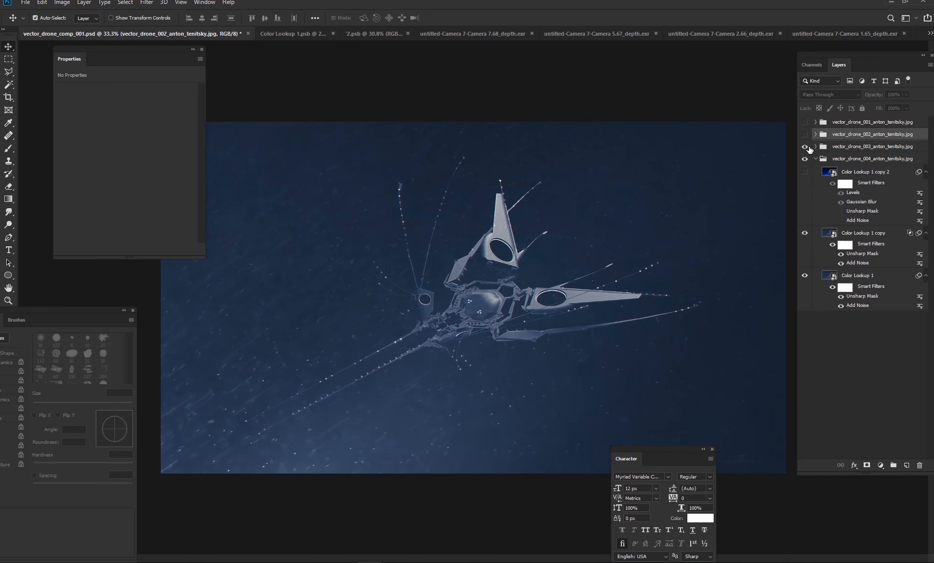
pyautogui.click(805, 135)
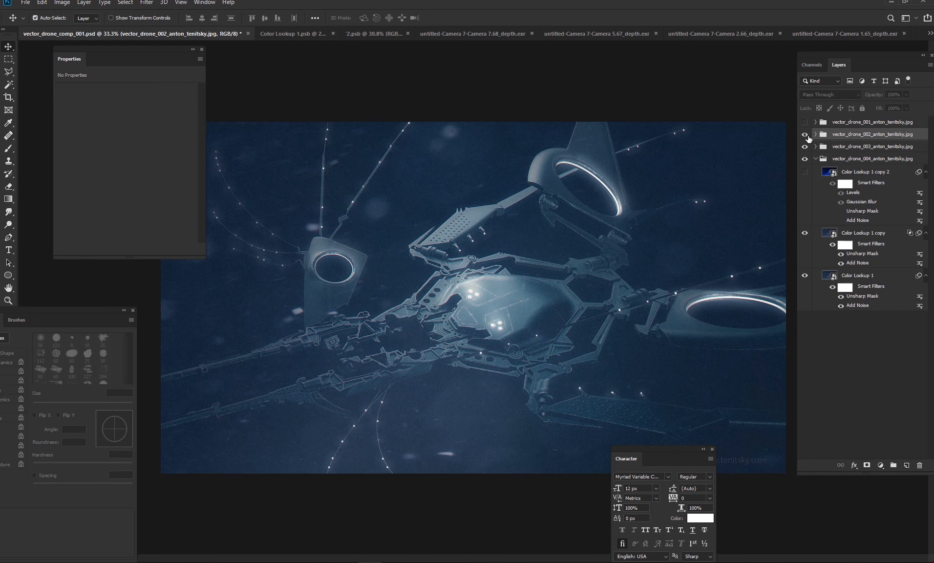
pyautogui.click(805, 122)
pyautogui.click(815, 158)
# Turn on image asset generation for the composition
pyautogui.click(26, 2)
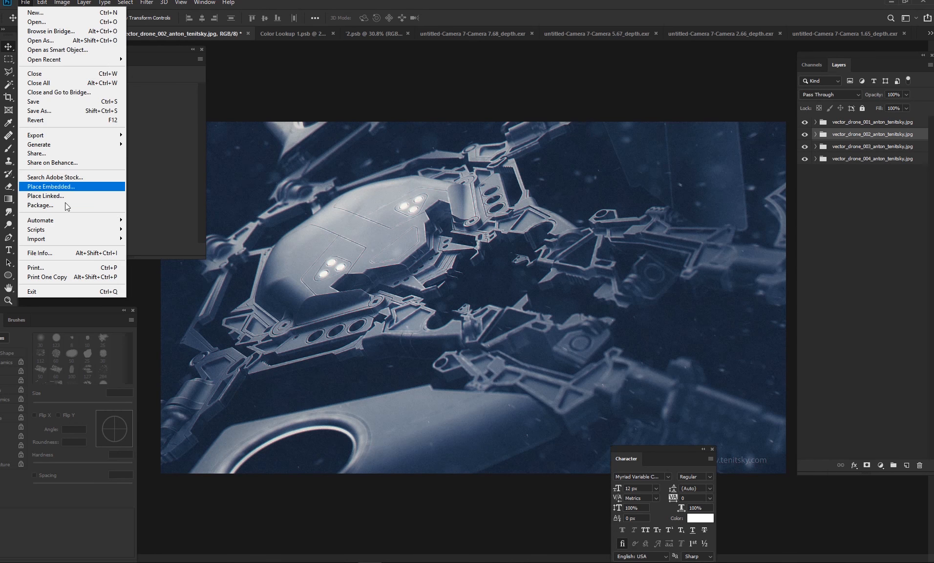
pyautogui.moveTo(74, 145)
pyautogui.click(149, 144)
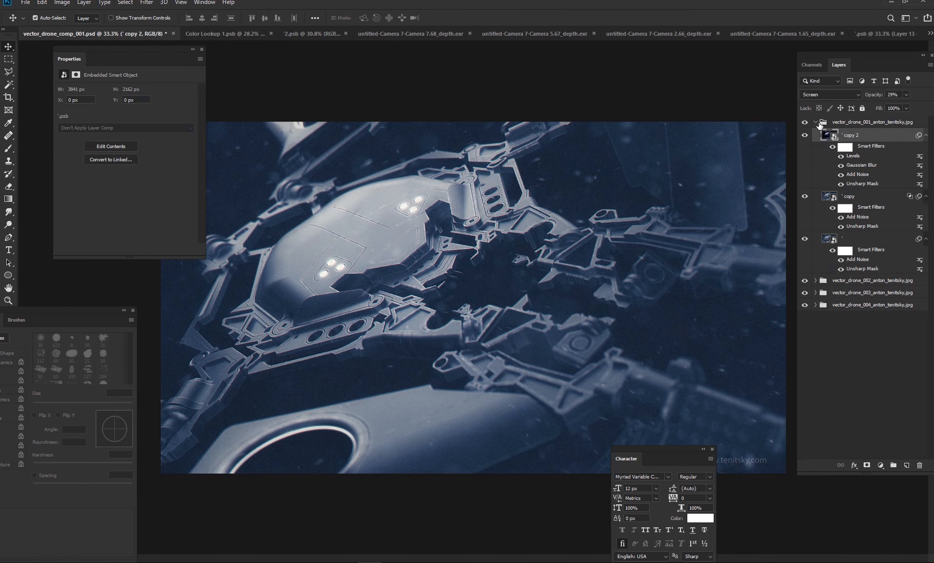
# Change the extension in the vector_drone_001 and vector_drone_002 group names to .png
pyautogui.click(822, 122)
pyautogui.click(815, 121)
pyautogui.doubleClick(909, 135)
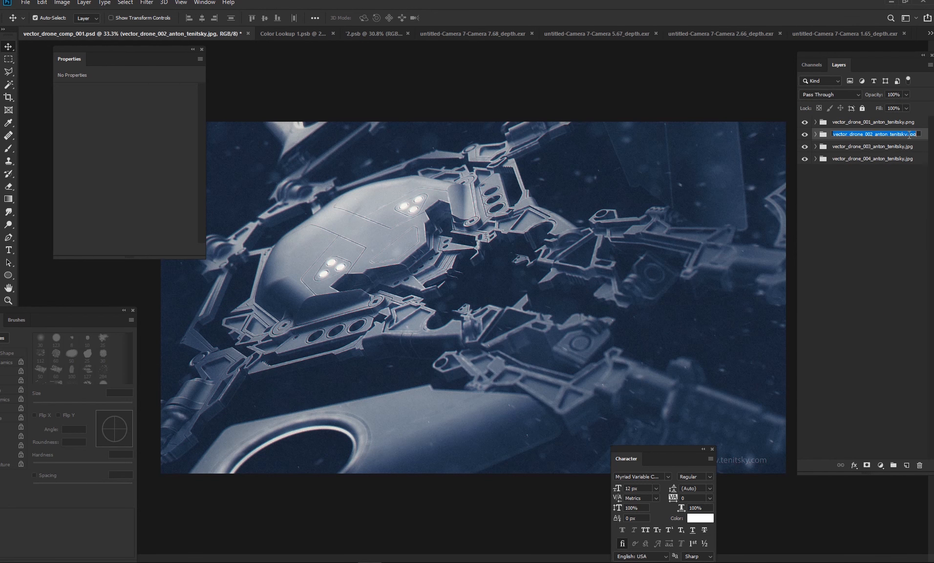
pyautogui.write('png')
pyautogui.press('Return')
# Change the extension in the vector_drone_003 and vector_drone_004 group names to .png
pyautogui.doubleClick(907, 147)
pyautogui.click(919, 147)
pyautogui.press('BackSpace')
pyautogui.press('BackSpace')
pyautogui.press('BackSpace')
pyautogui.write('png')
pyautogui.press('Return')
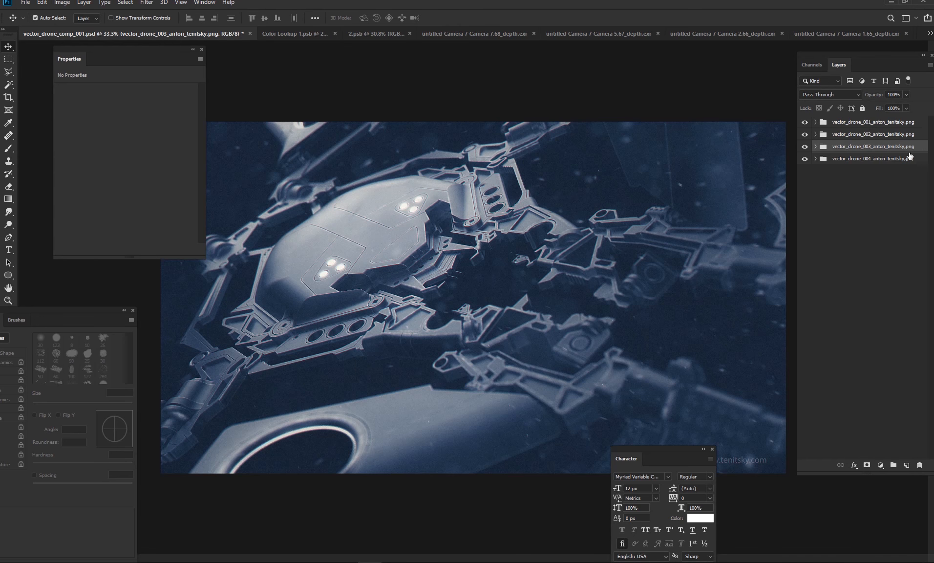
pyautogui.doubleClick(910, 159)
pyautogui.write('png')
pyautogui.press('Return')
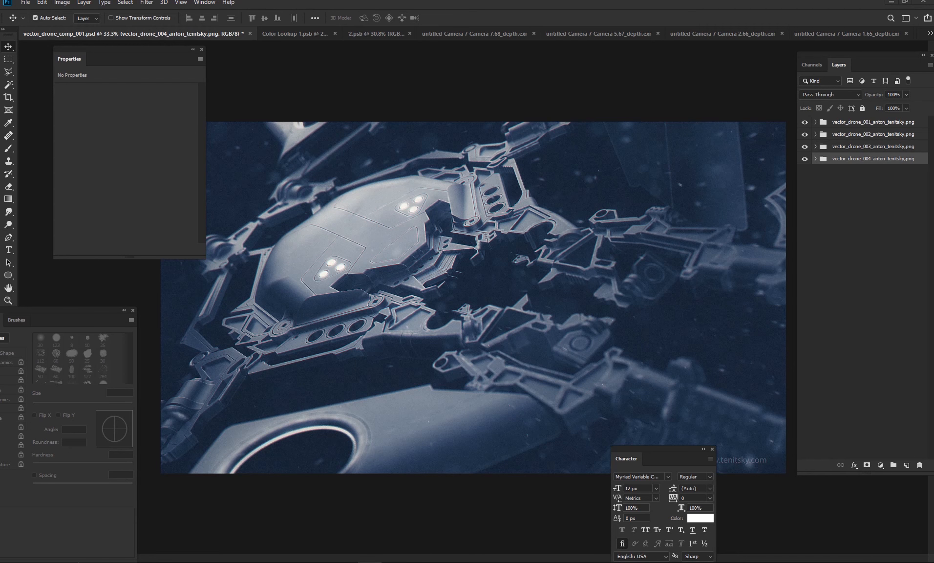
# Switch image asset generation off and on again to export the groups as PNG files, and browse the exported renders in the image viewer
pyautogui.click(26, 3)
pyautogui.moveTo(97, 144)
pyautogui.click(149, 146)
pyautogui.click(25, 3)
pyautogui.click(149, 146)
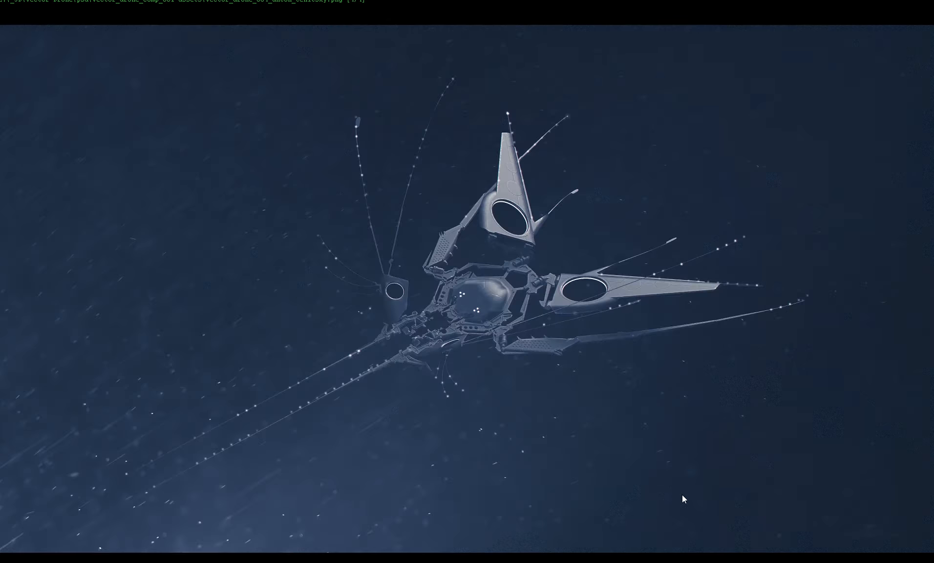
pyautogui.scroll(-4, 682, 494)
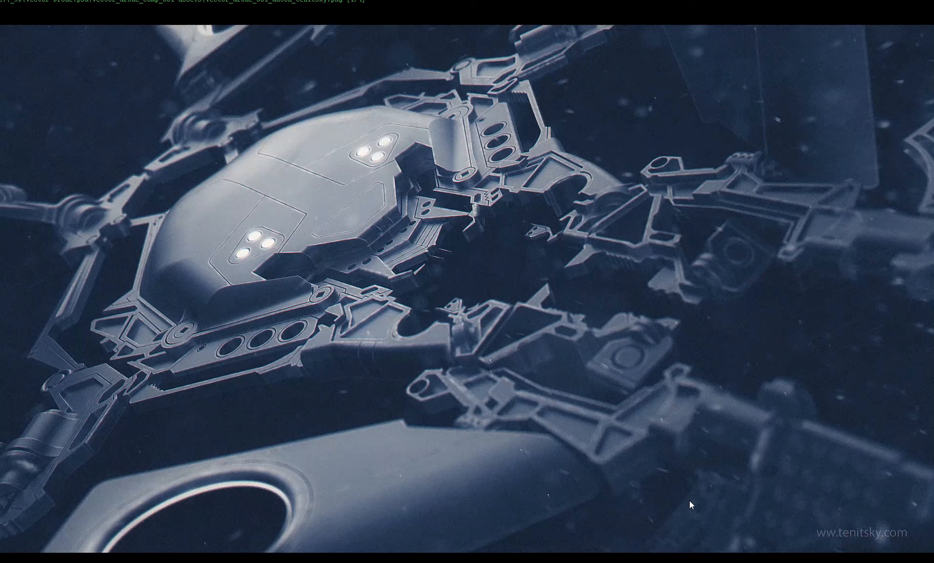